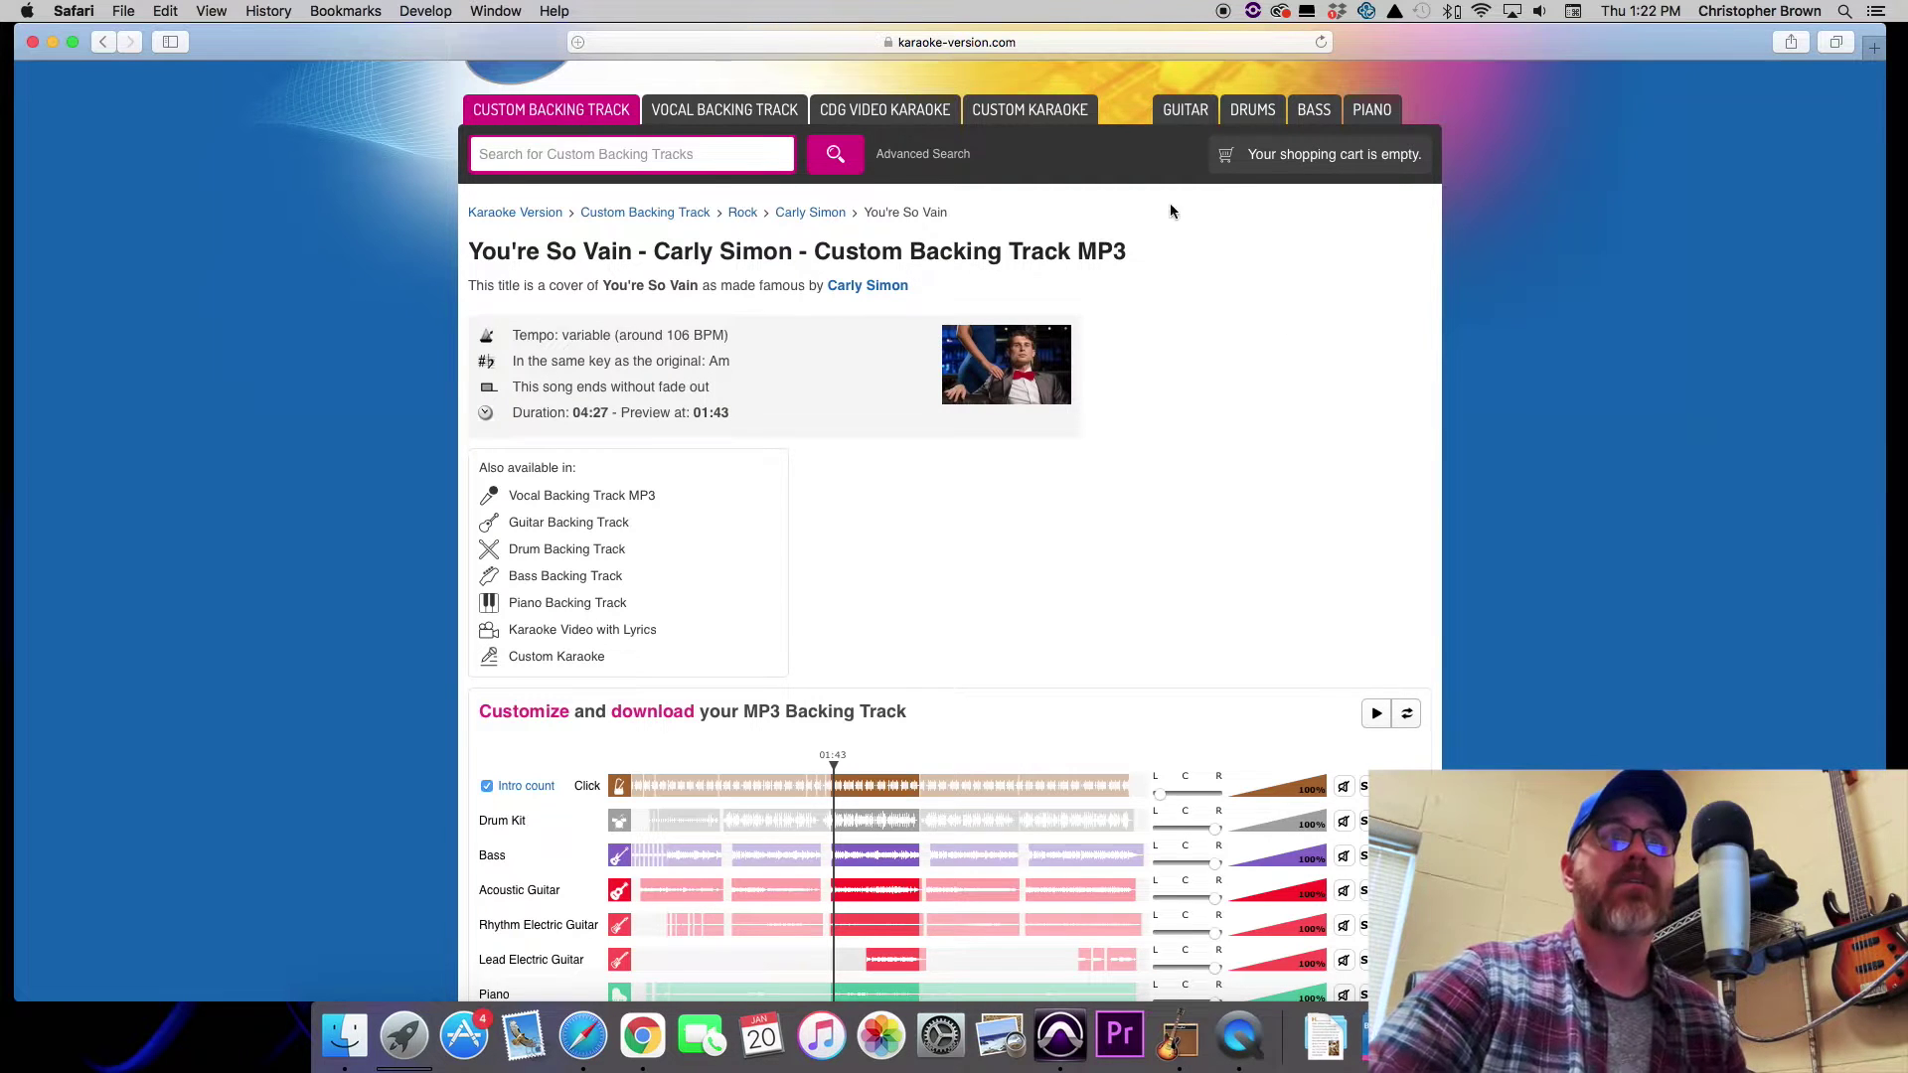
Review the song's Stems folder in Finder, pointing out the song title and the ~106 BPM tempo.
scroll(1517, 477, down, 3)
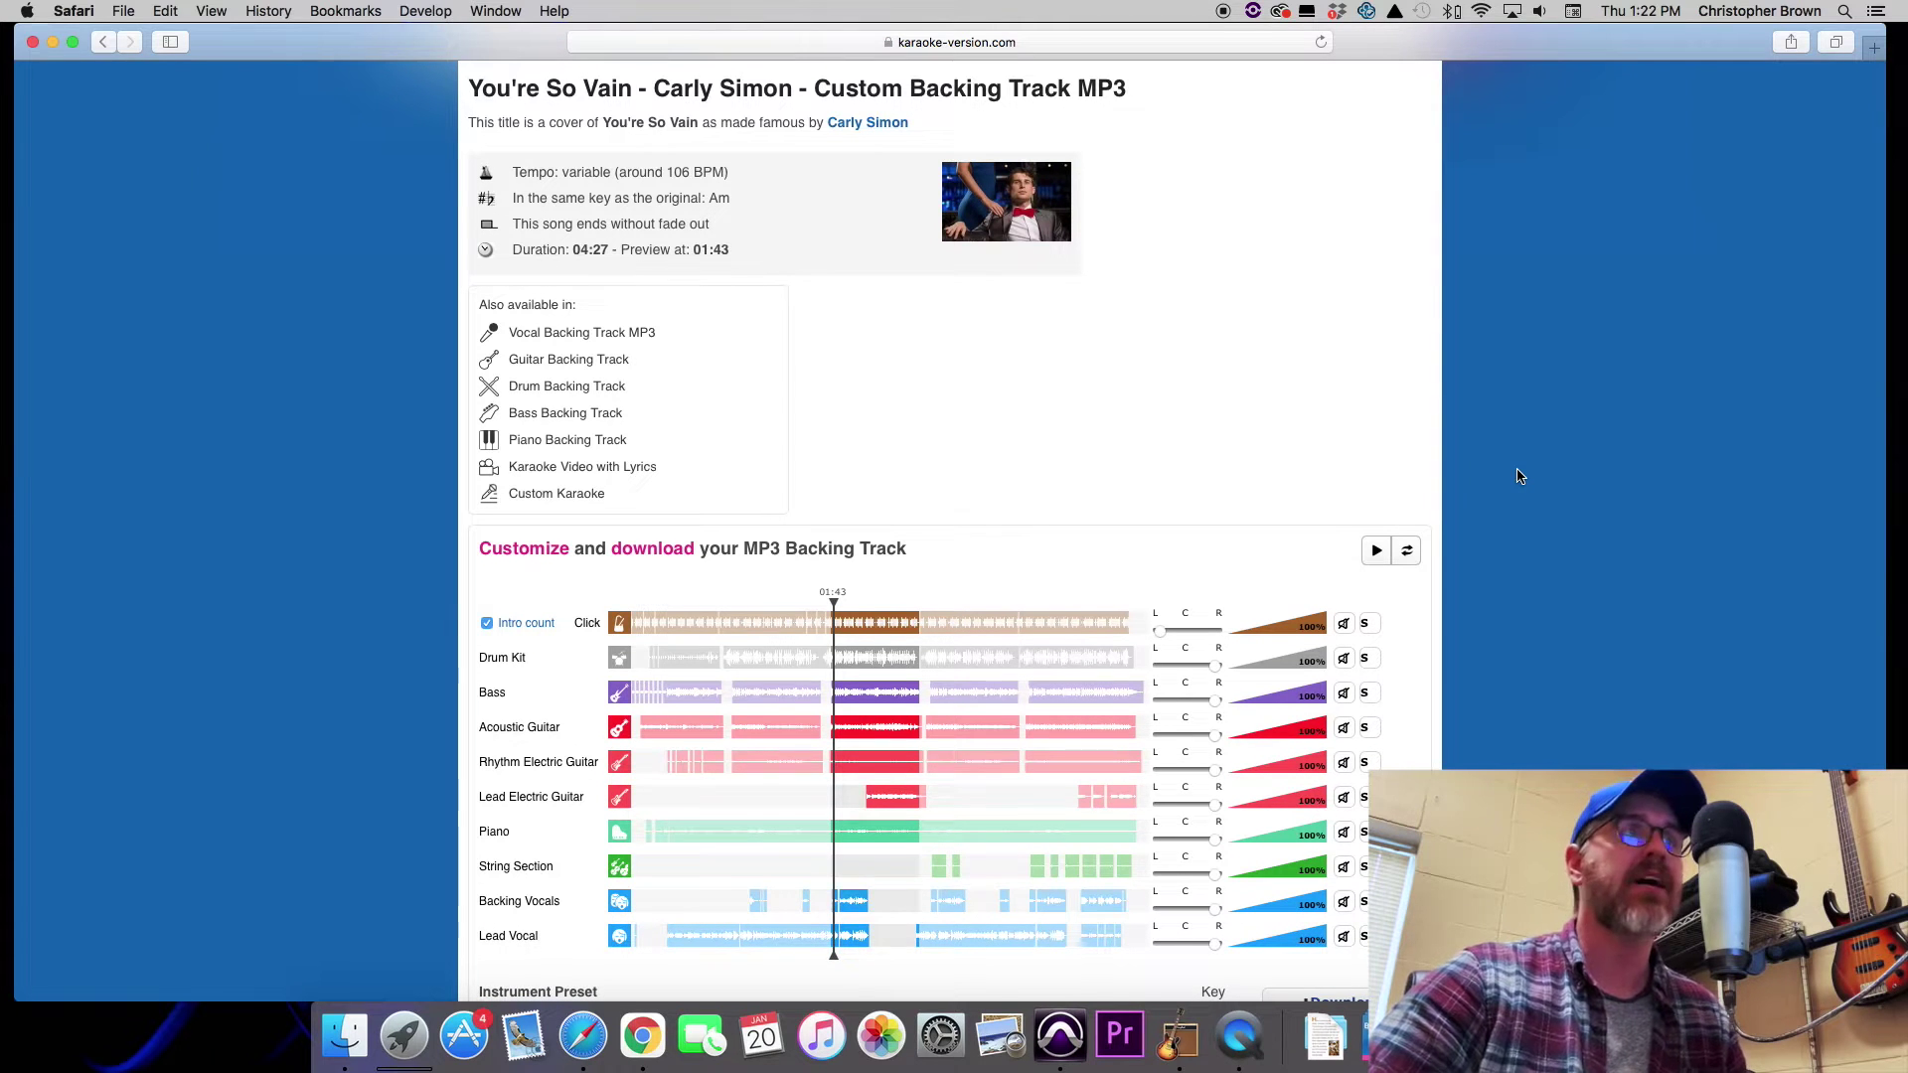
scroll(1518, 477, up, 3)
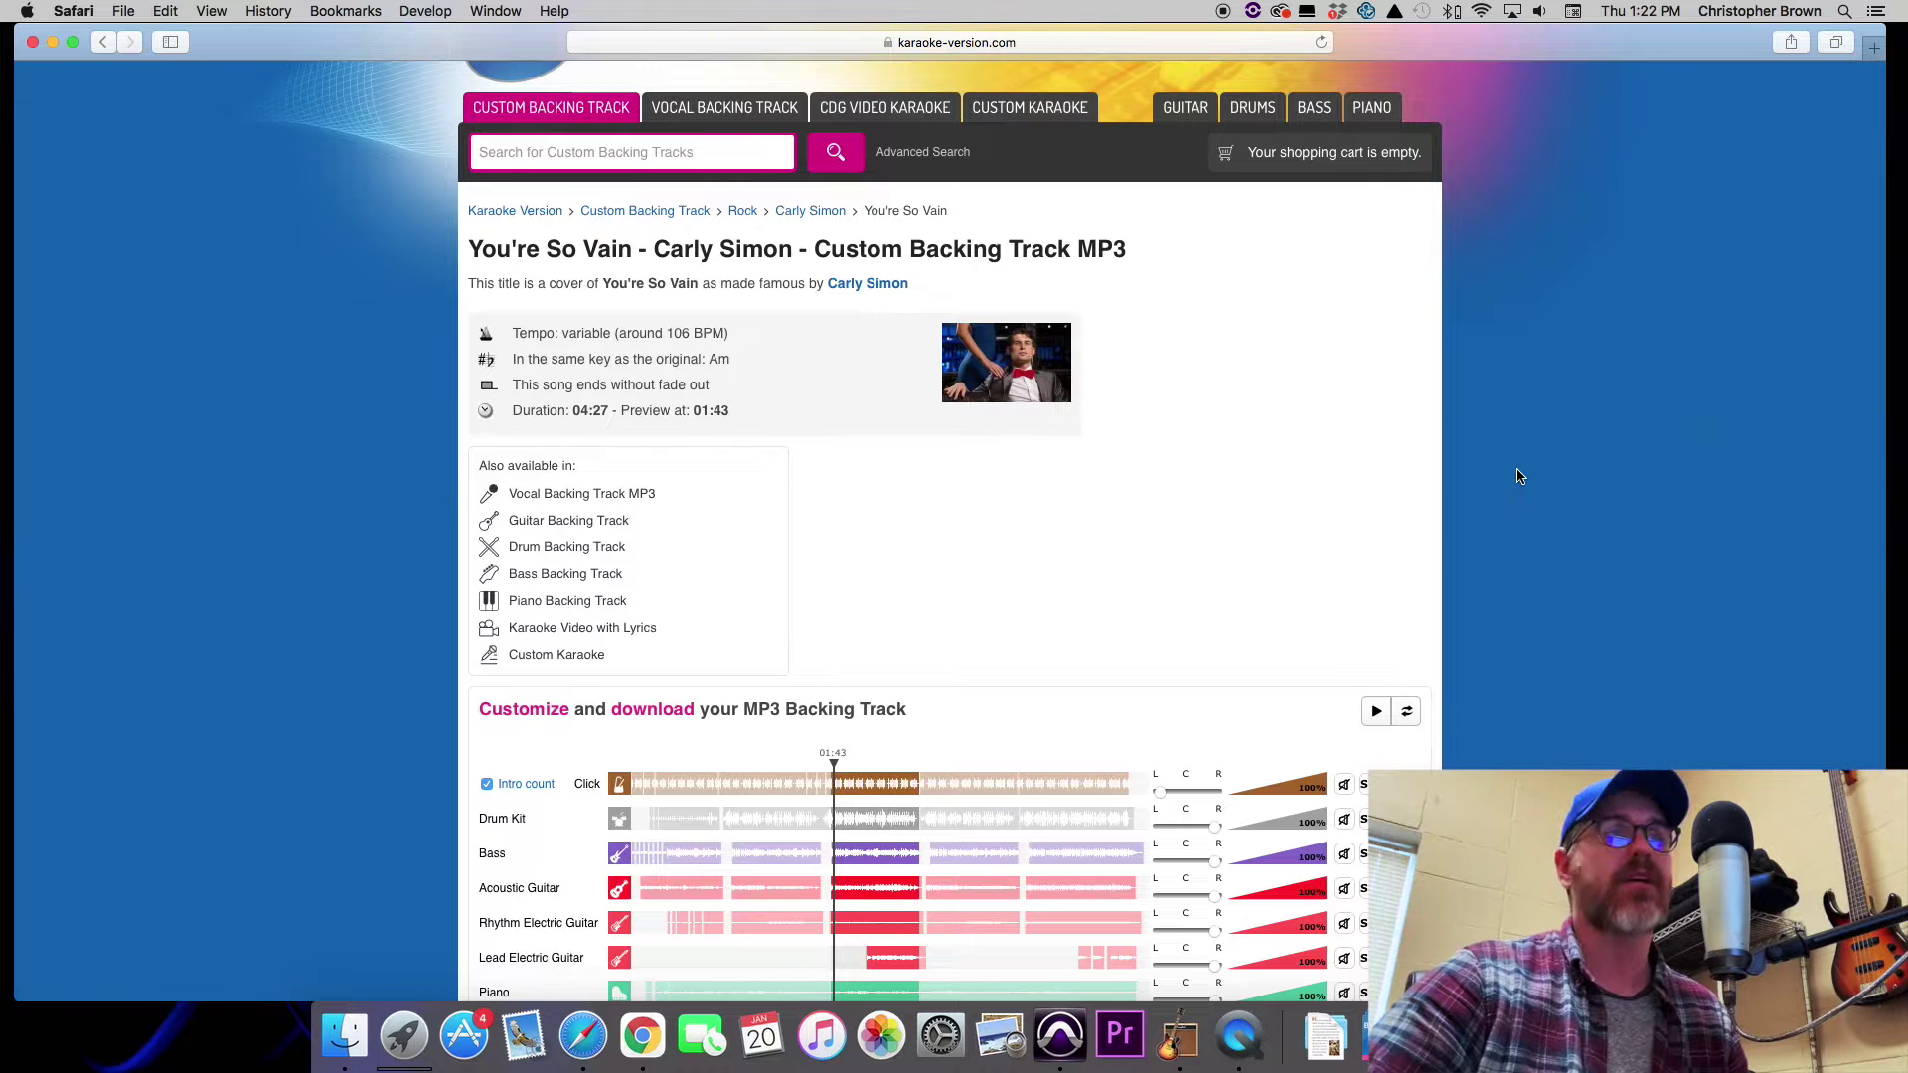
scroll(1518, 477, down, 5)
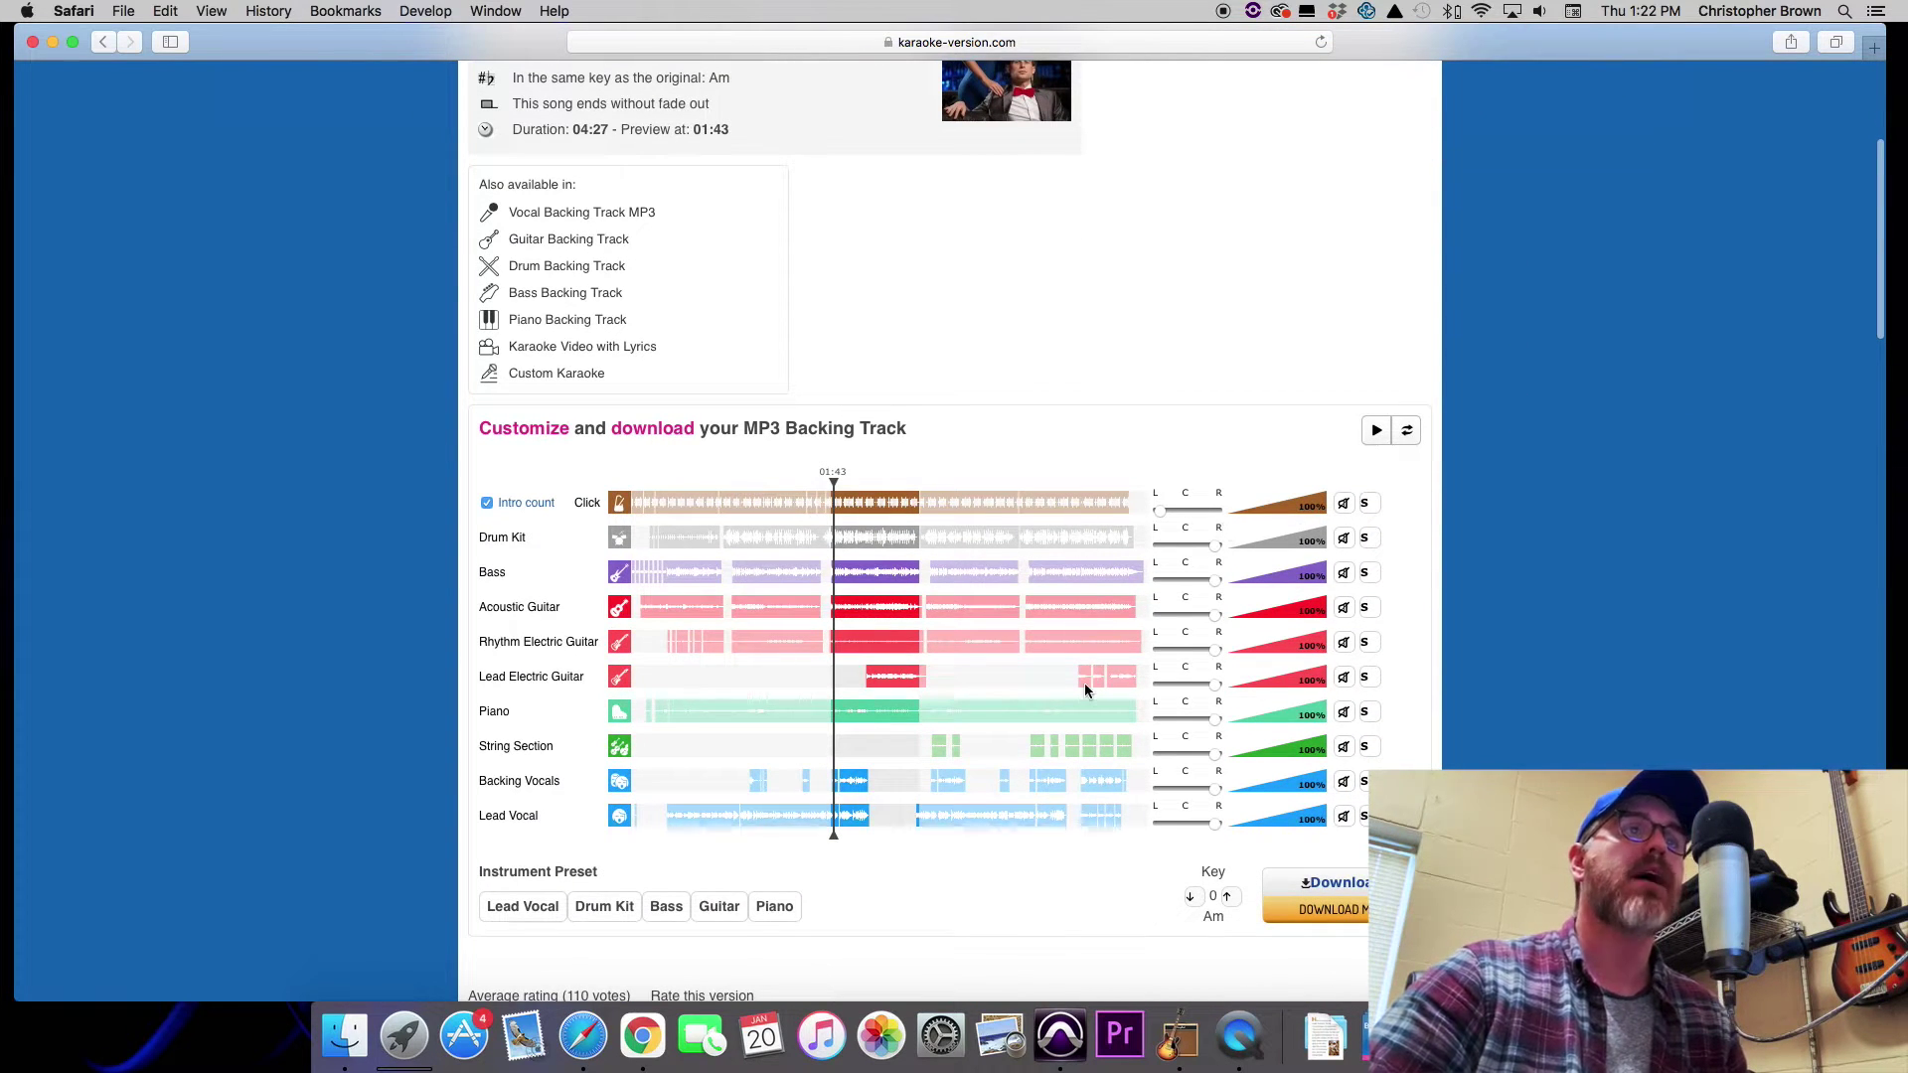
scroll(1034, 724, down, 2)
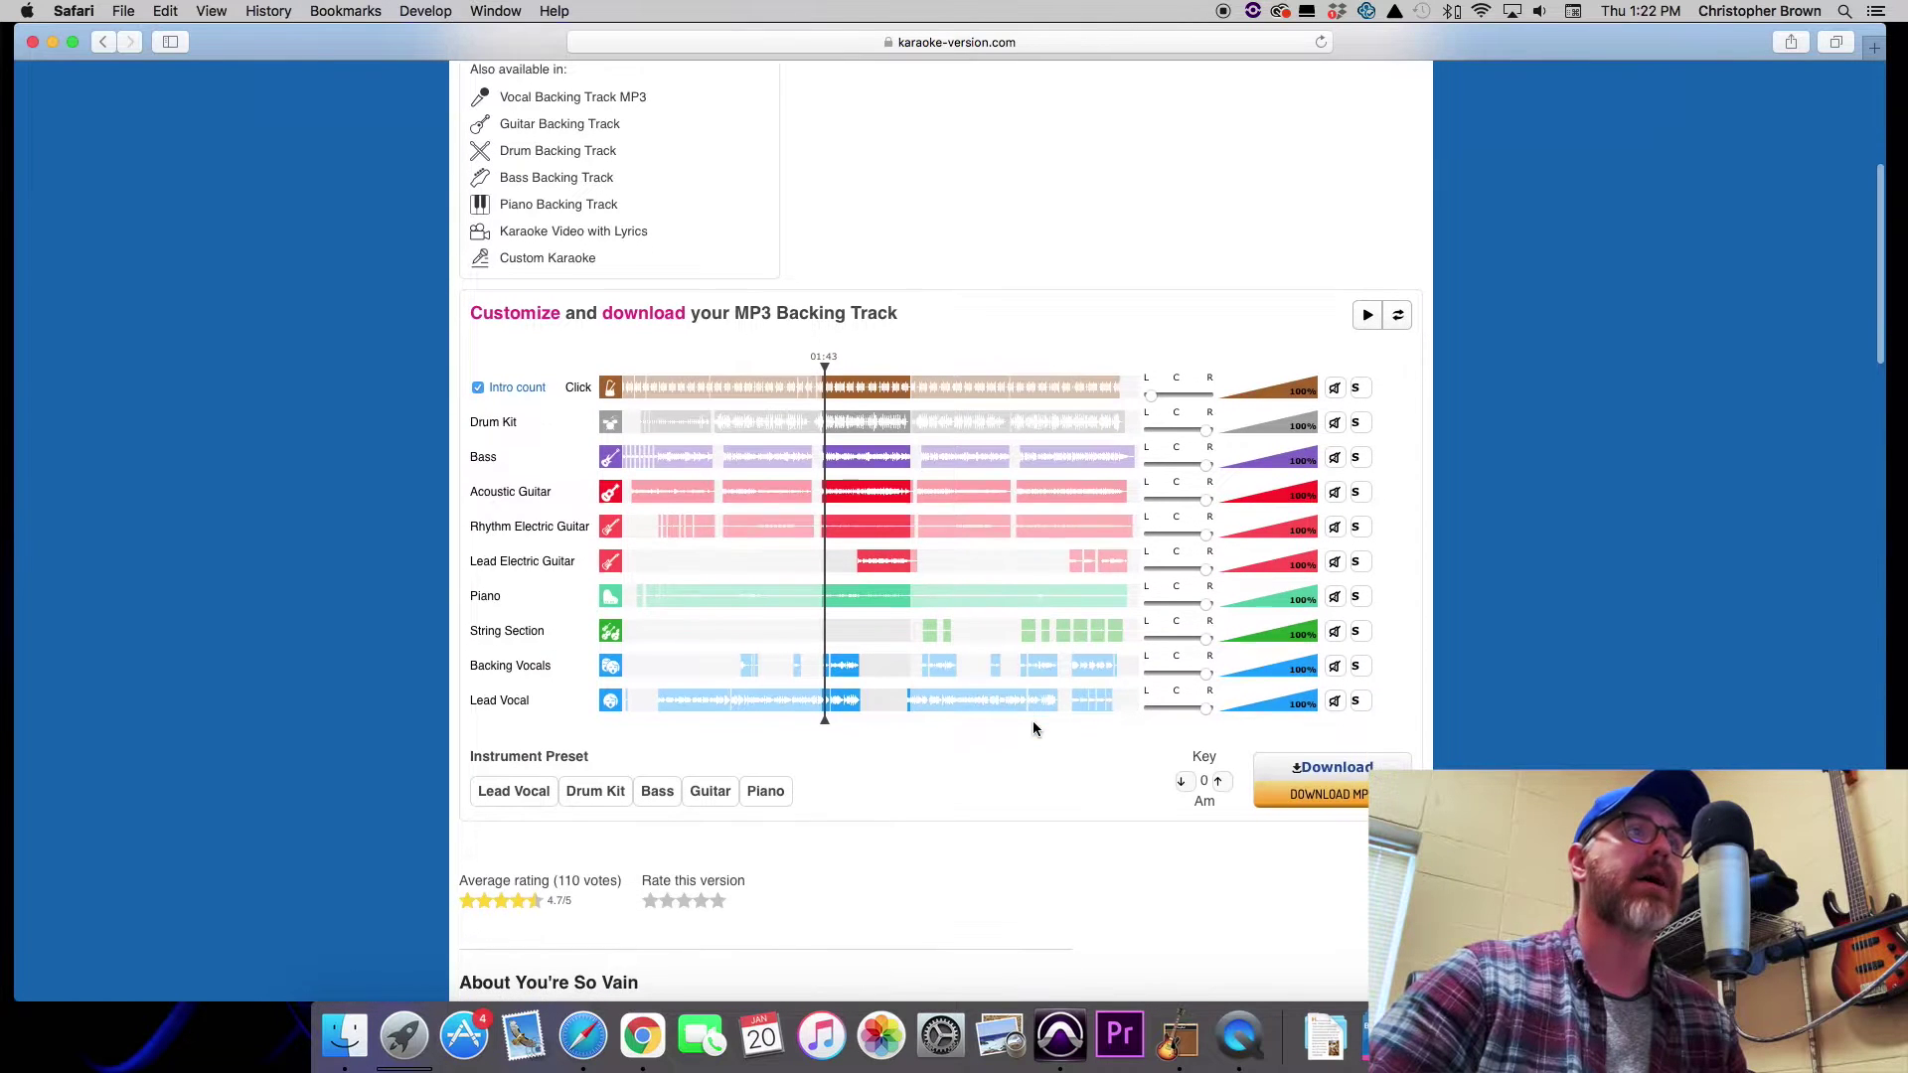
scroll(1034, 719, up, 1)
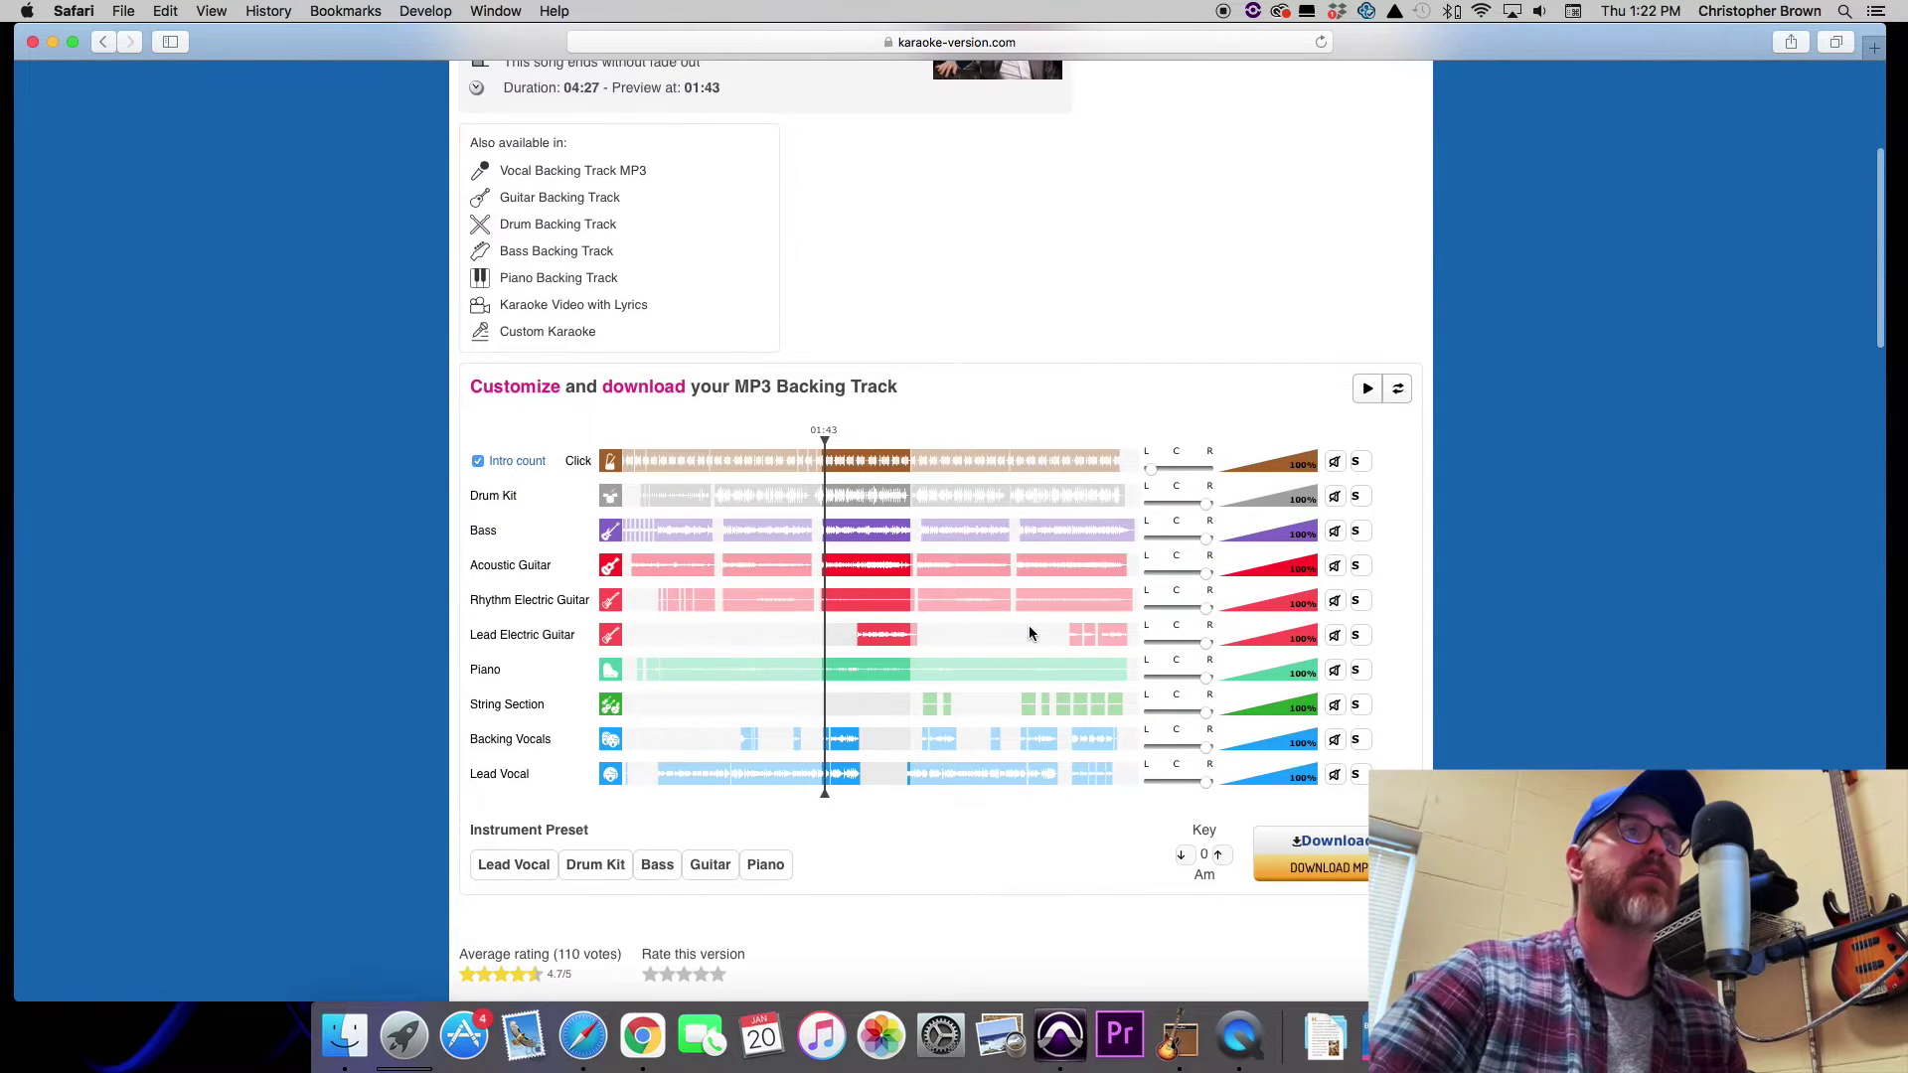
scroll(1017, 630, up, 4)
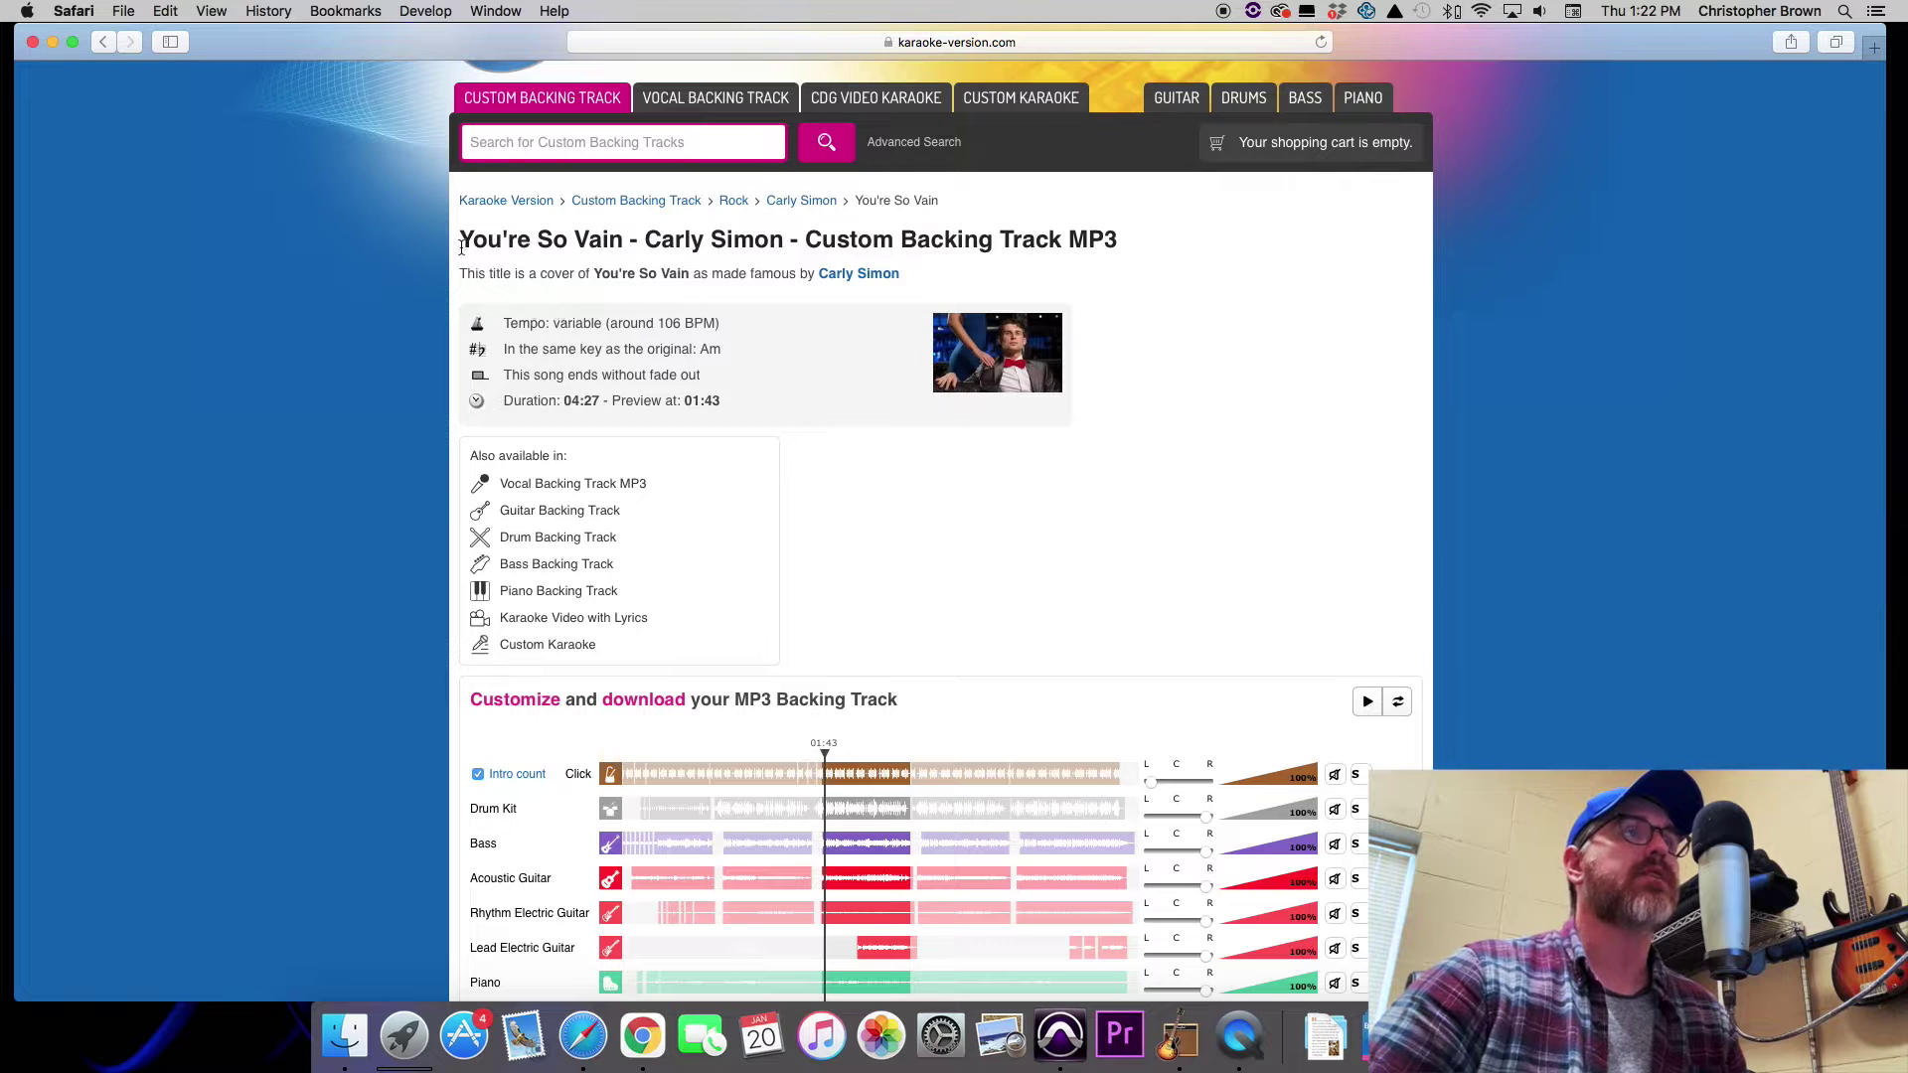
drag(460, 246, 823, 247)
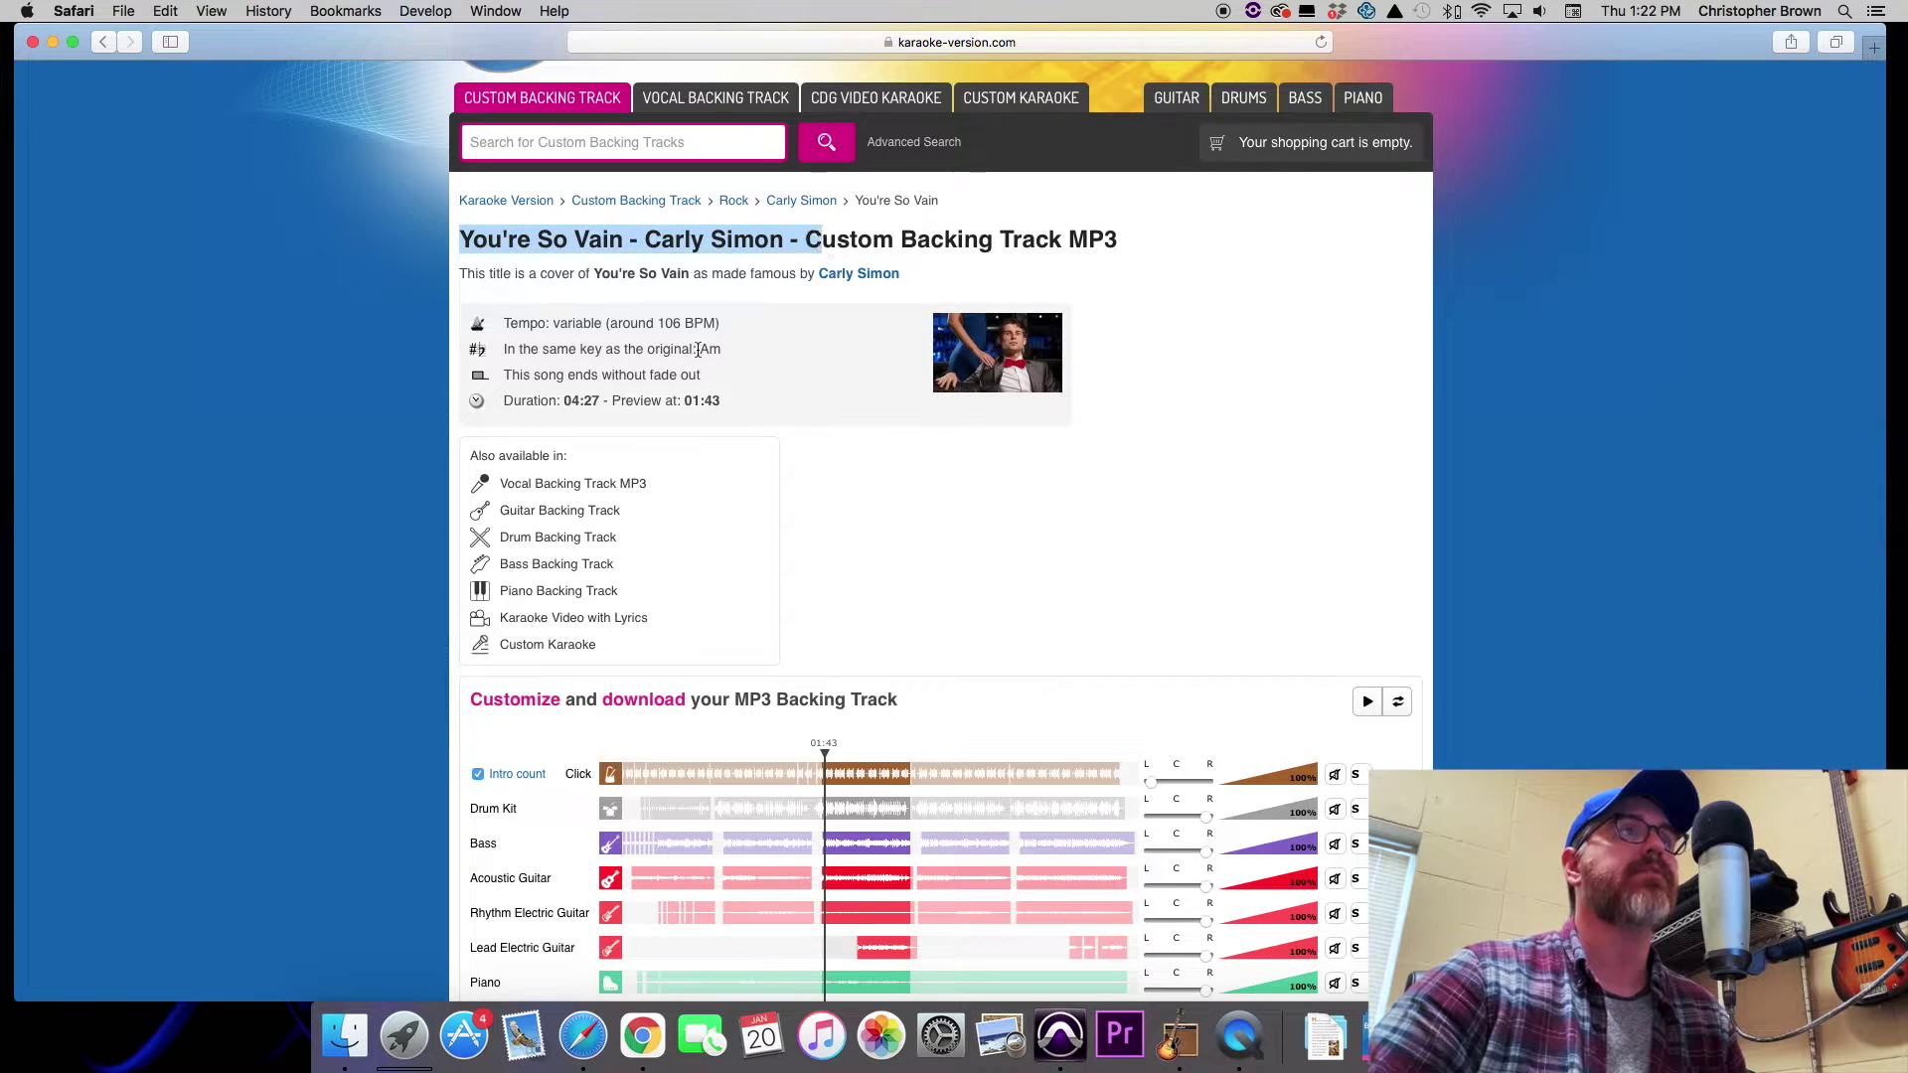
click(775, 316)
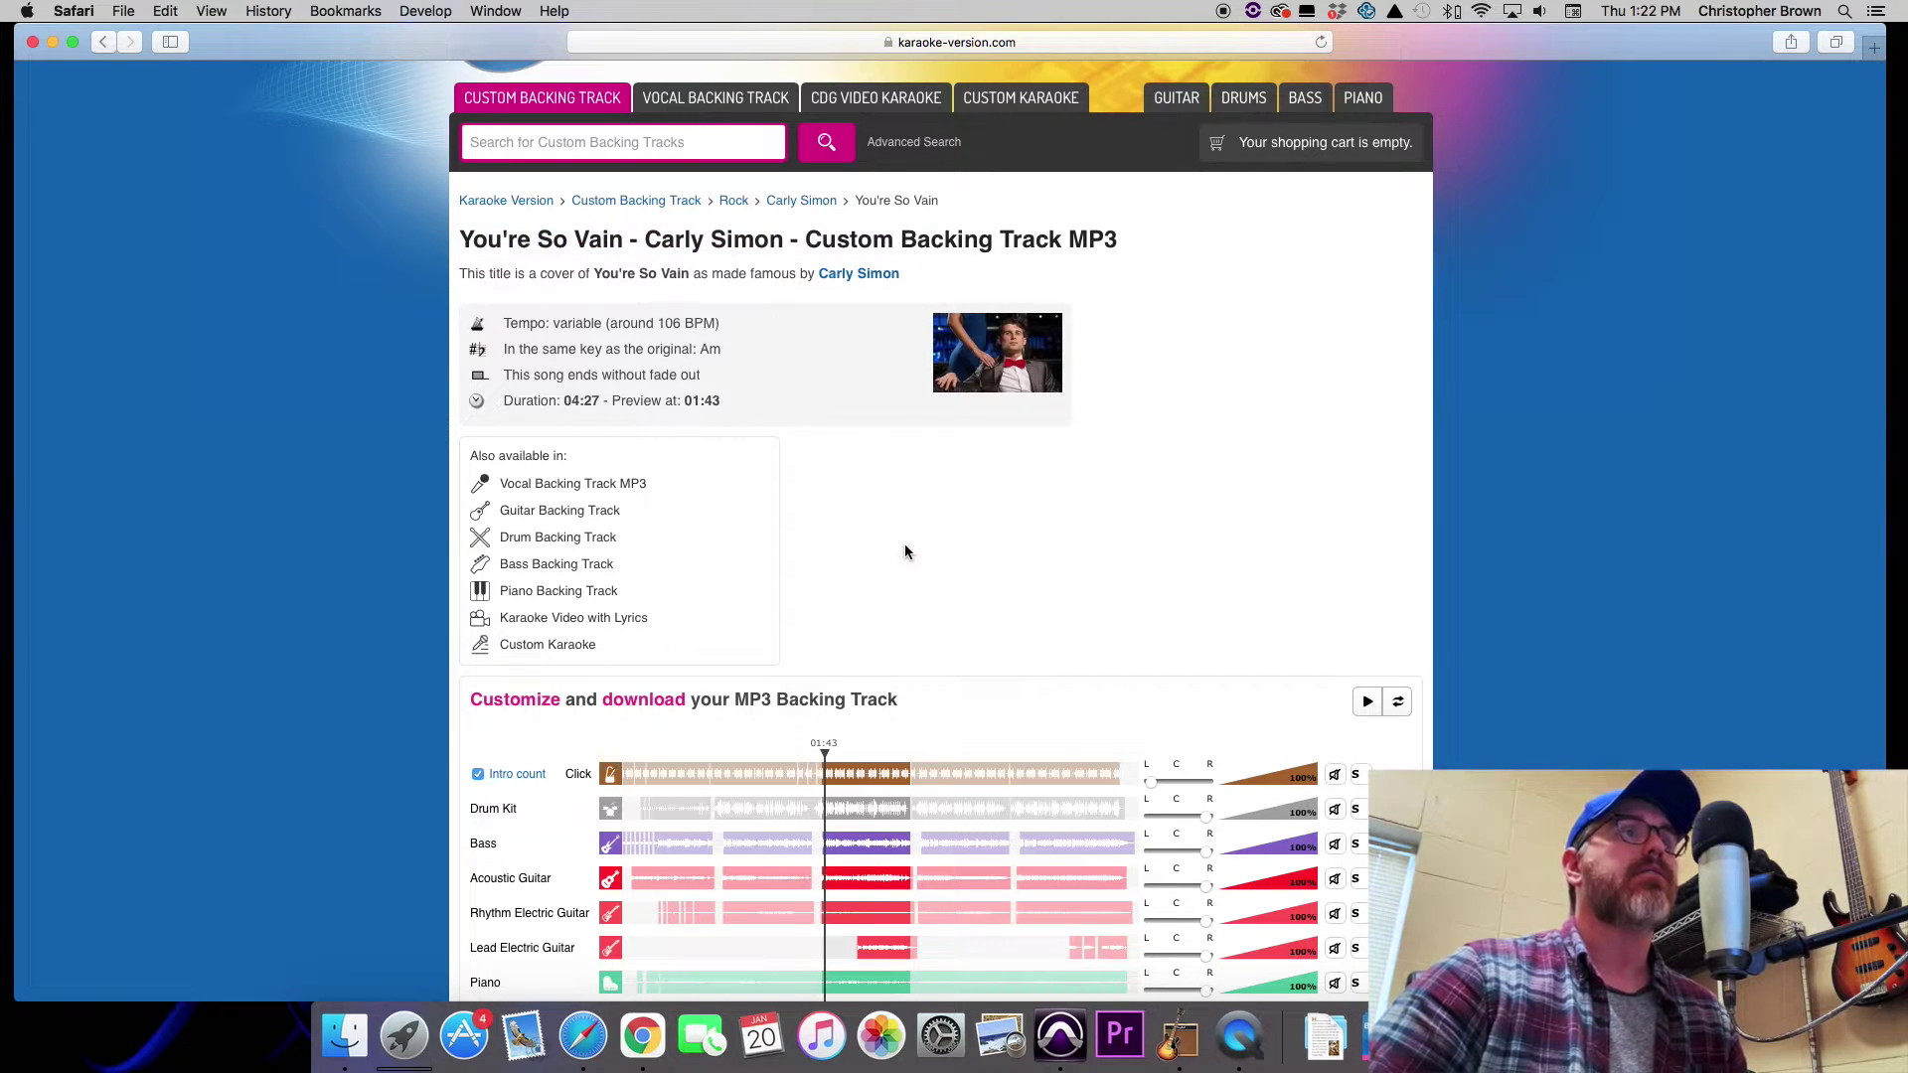
drag(502, 323, 702, 333)
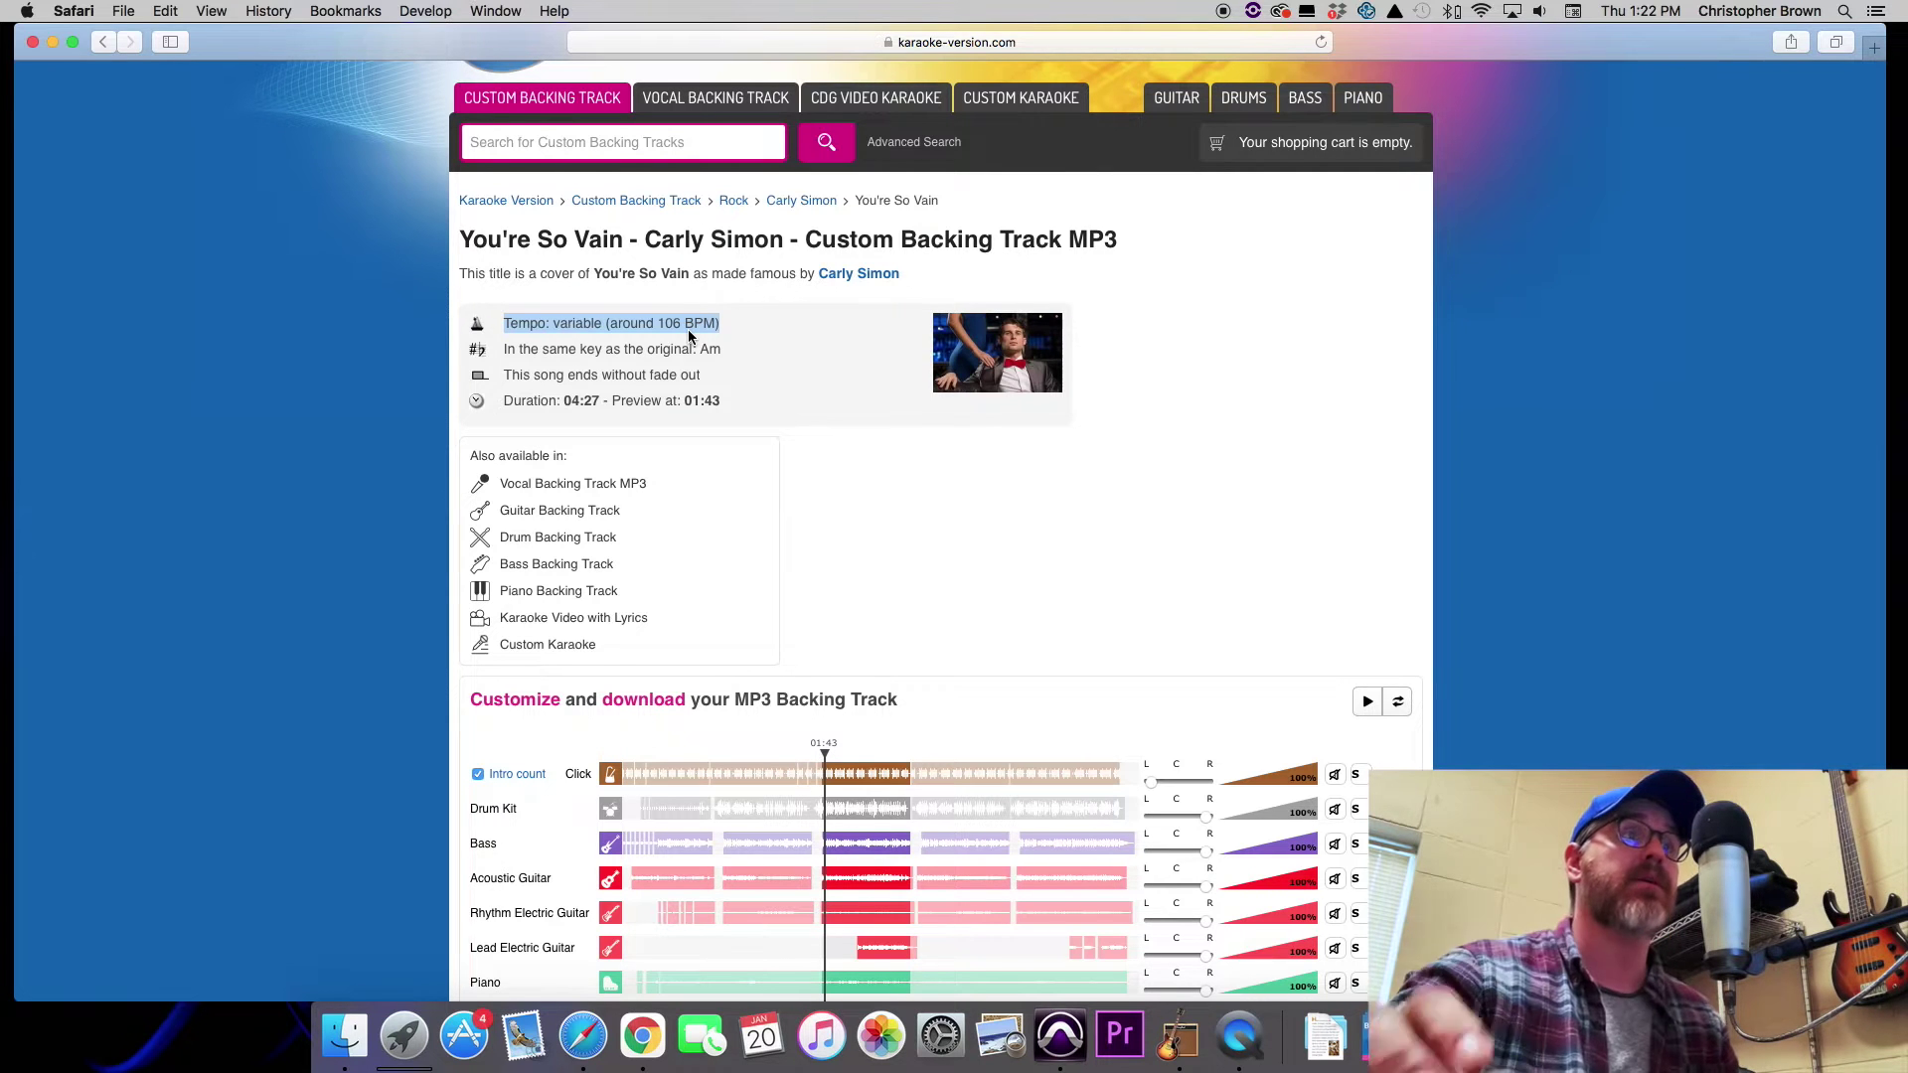
click(1499, 528)
Point out the Click track's label among the Stems files.
scroll(1500, 531, down, 3)
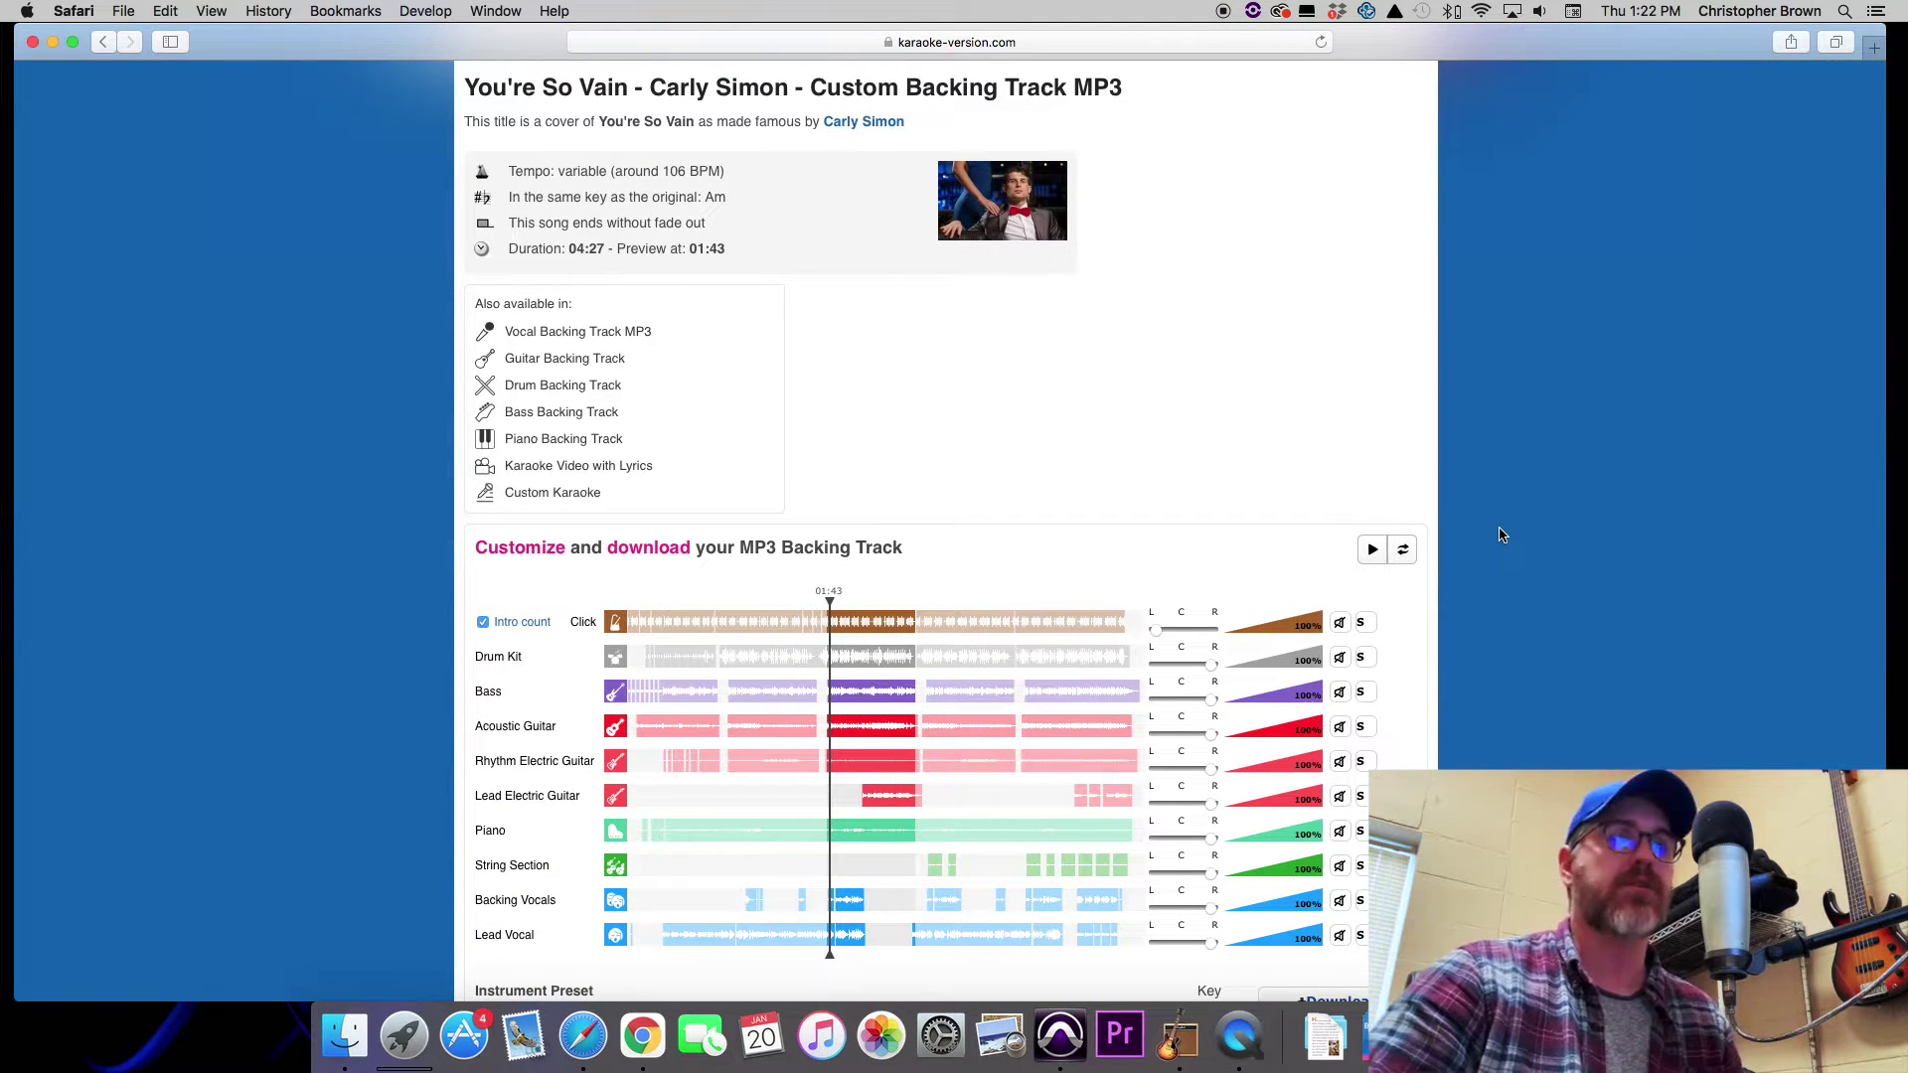
scroll(1500, 535, up, 3)
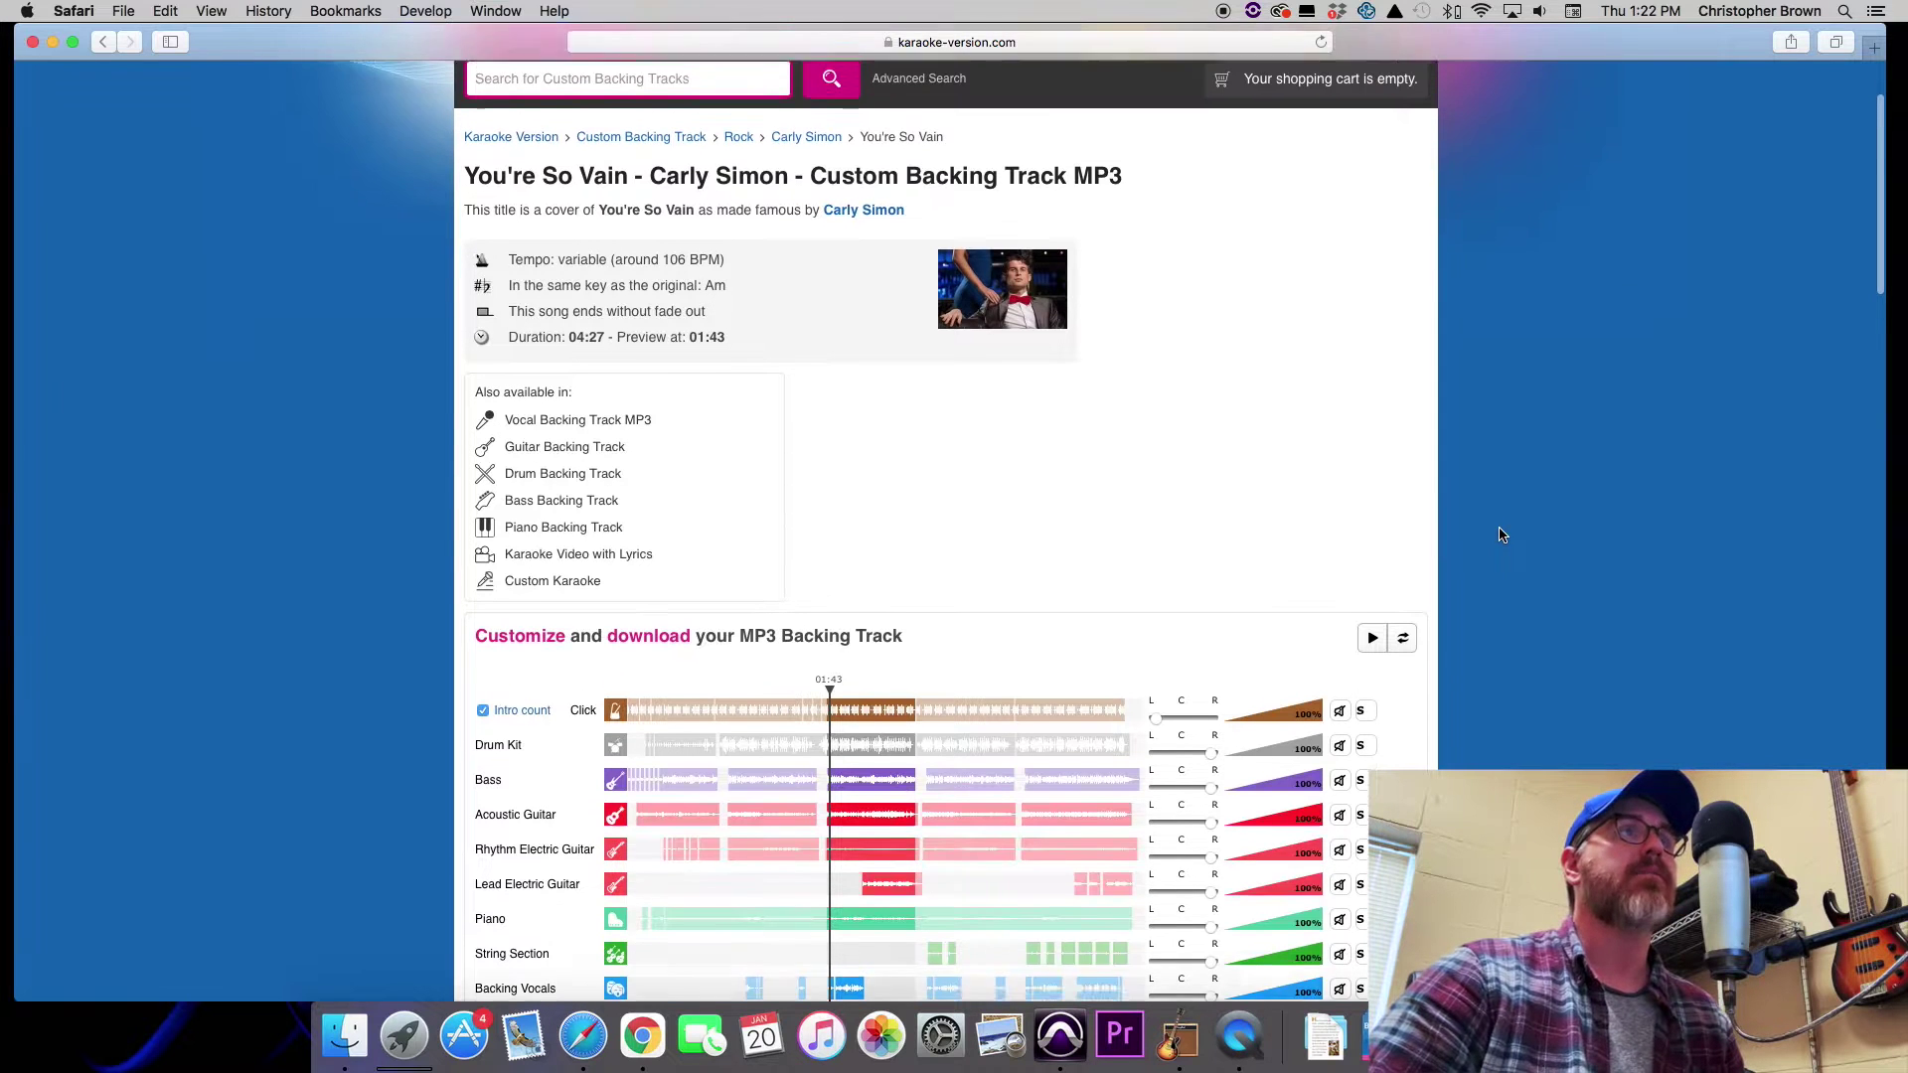
scroll(1501, 535, down, 4)
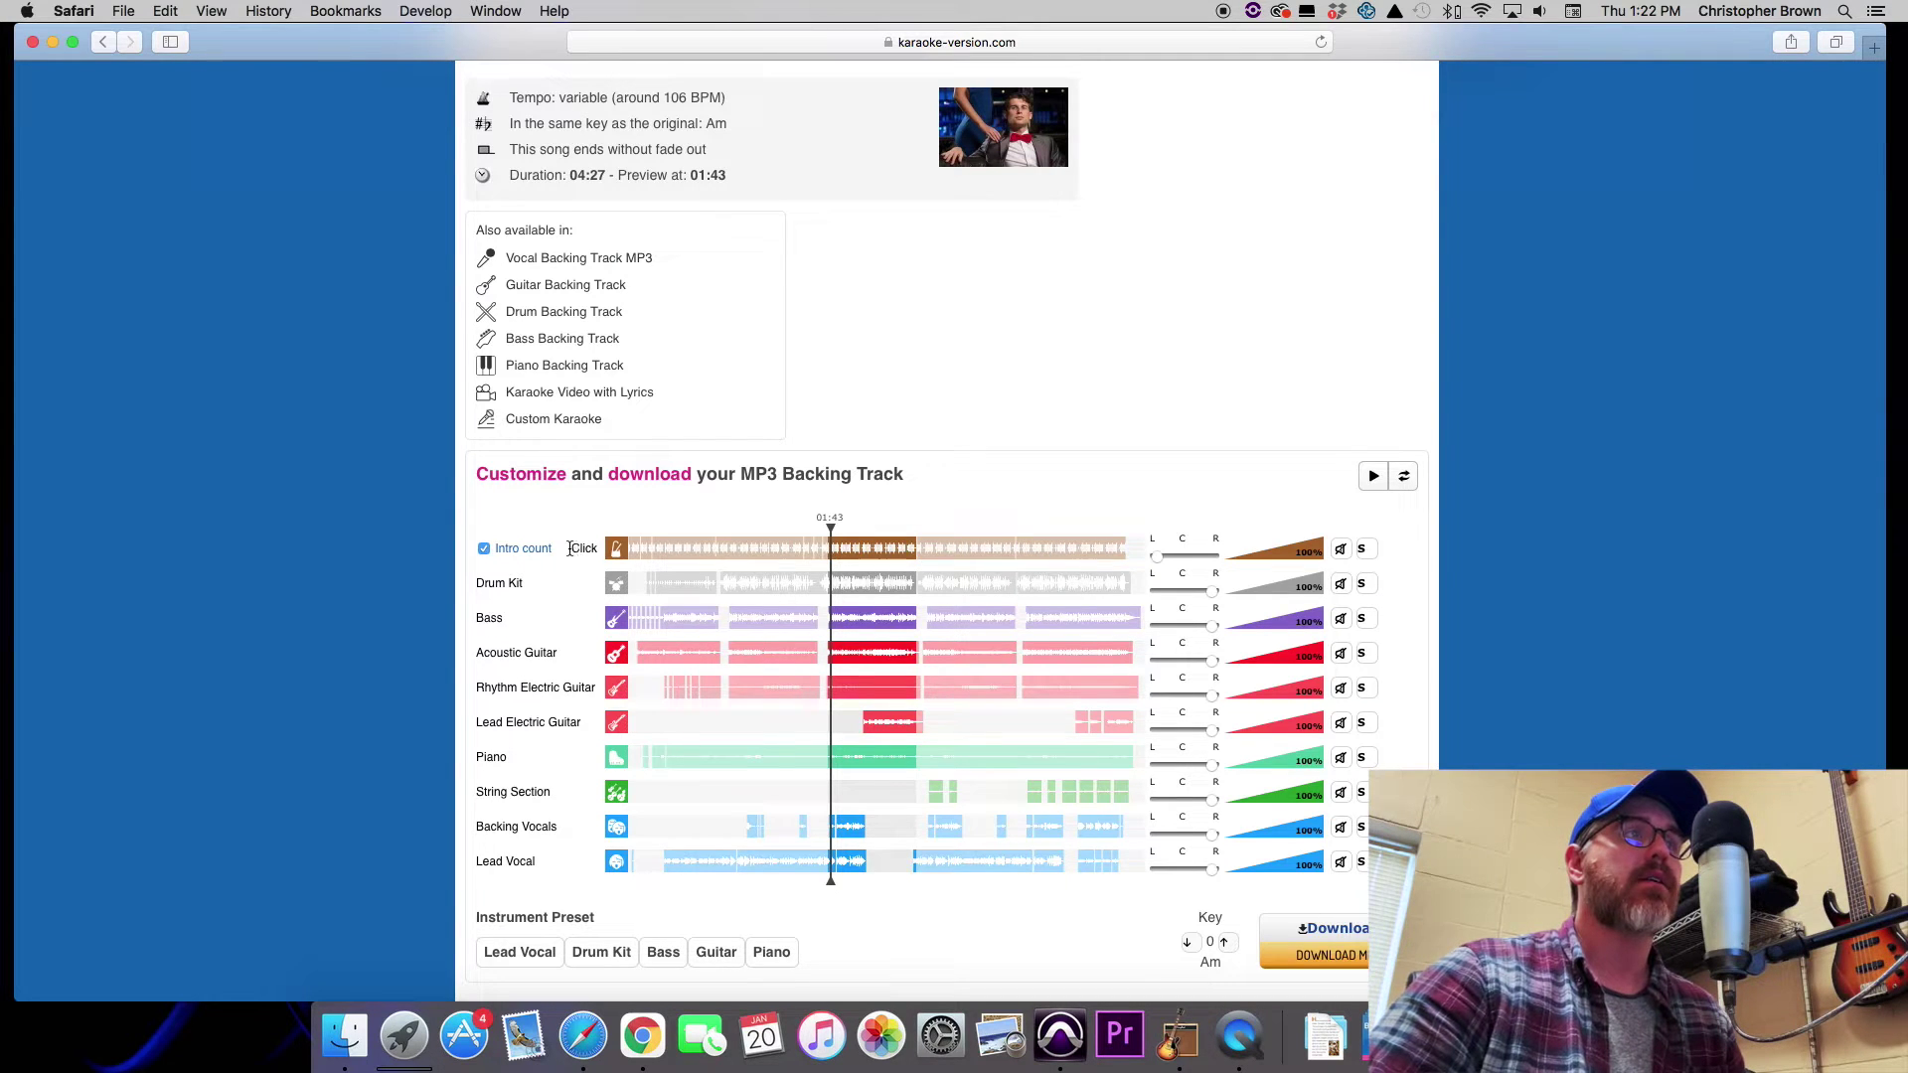
double_click(588, 548)
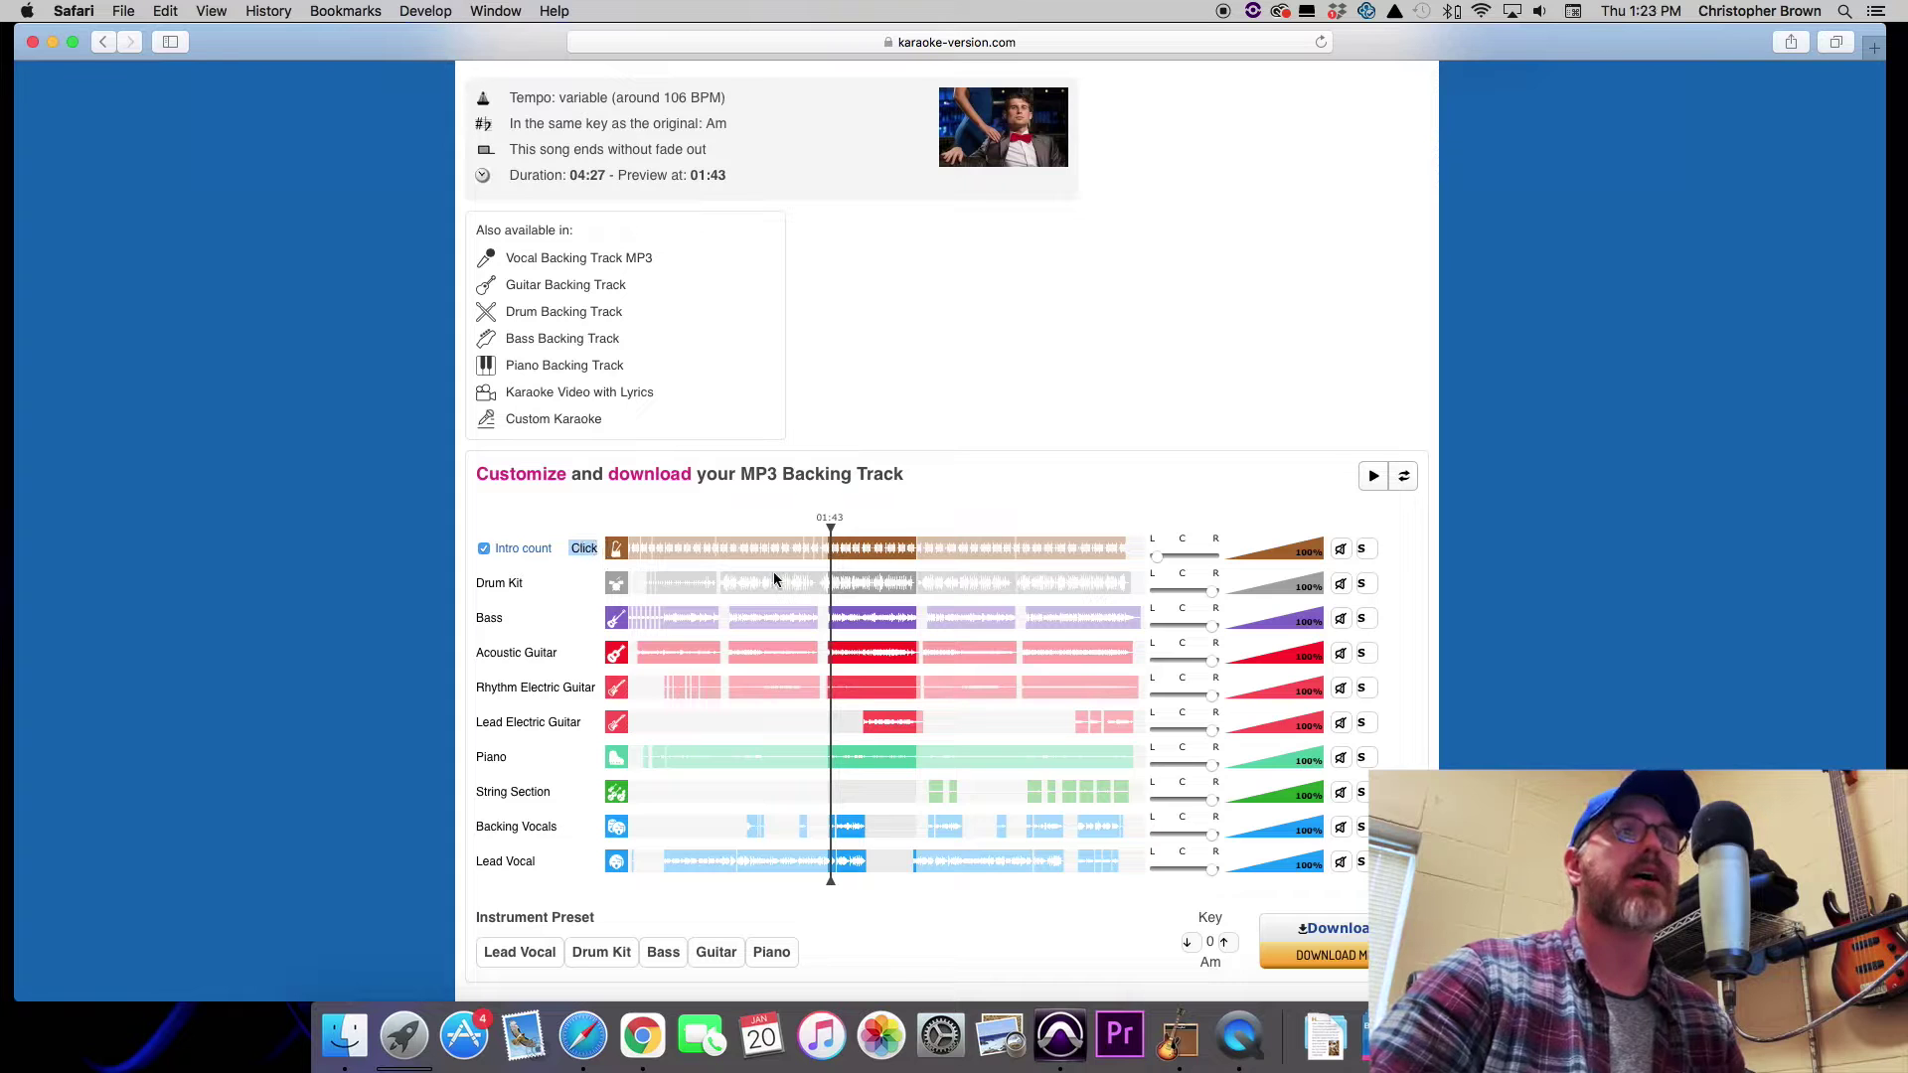
click(645, 553)
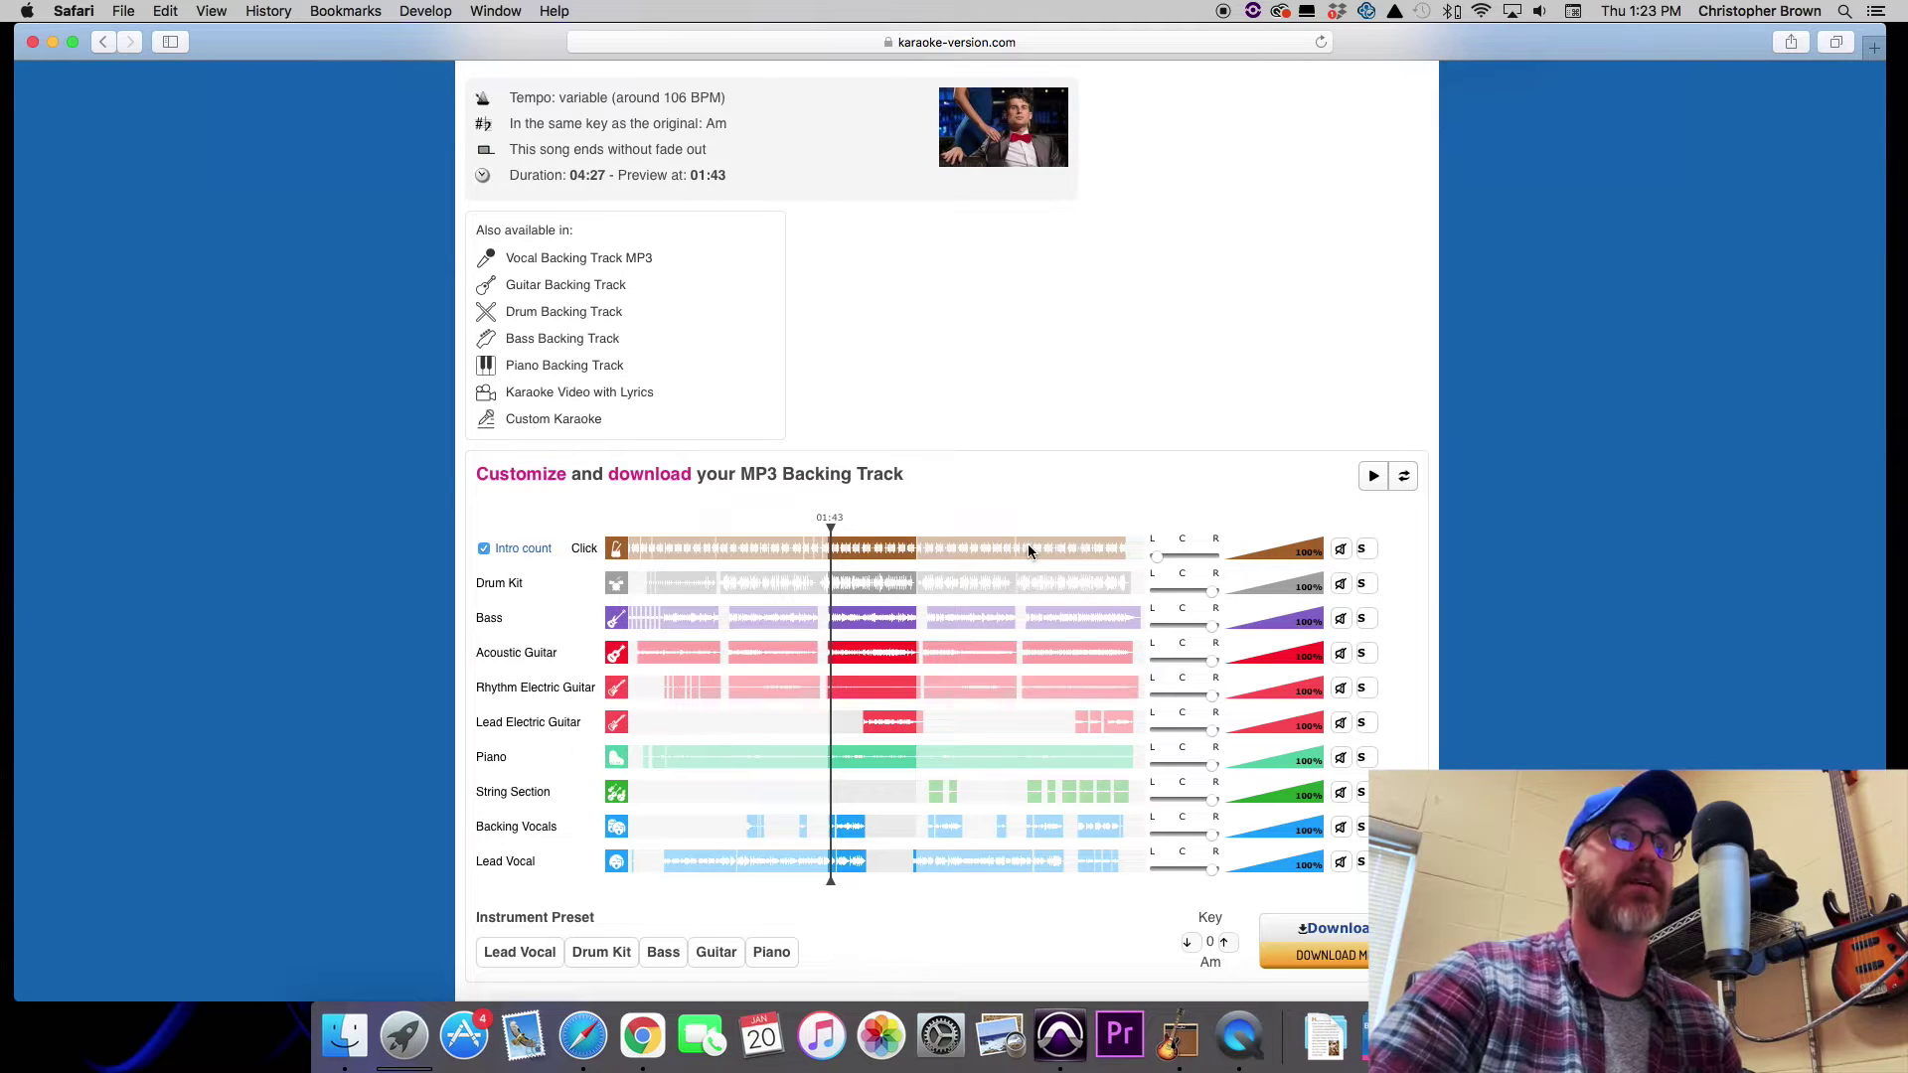
scroll(1027, 549, up, 1)
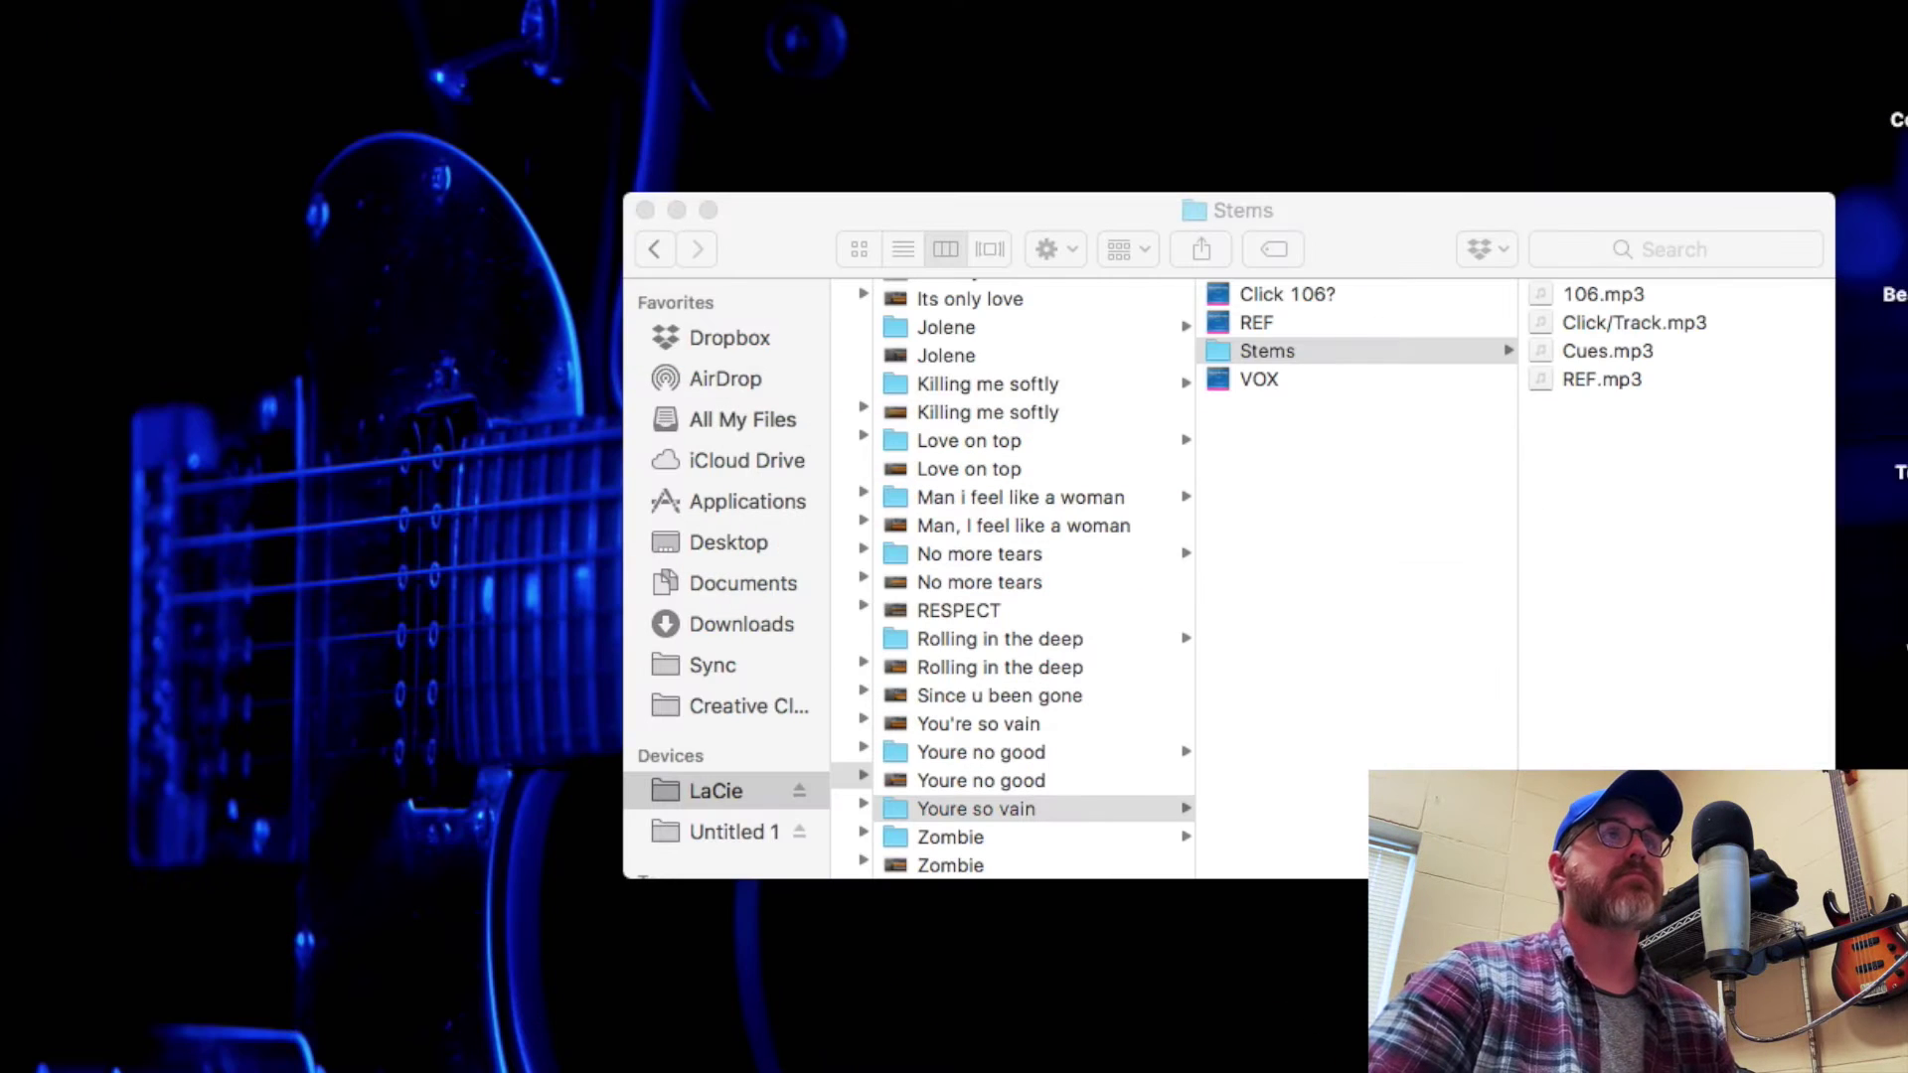
Move the Finder window up and left, then bring the empty Pro Tools session BSU forward.
drag(1393, 234, 1110, 151)
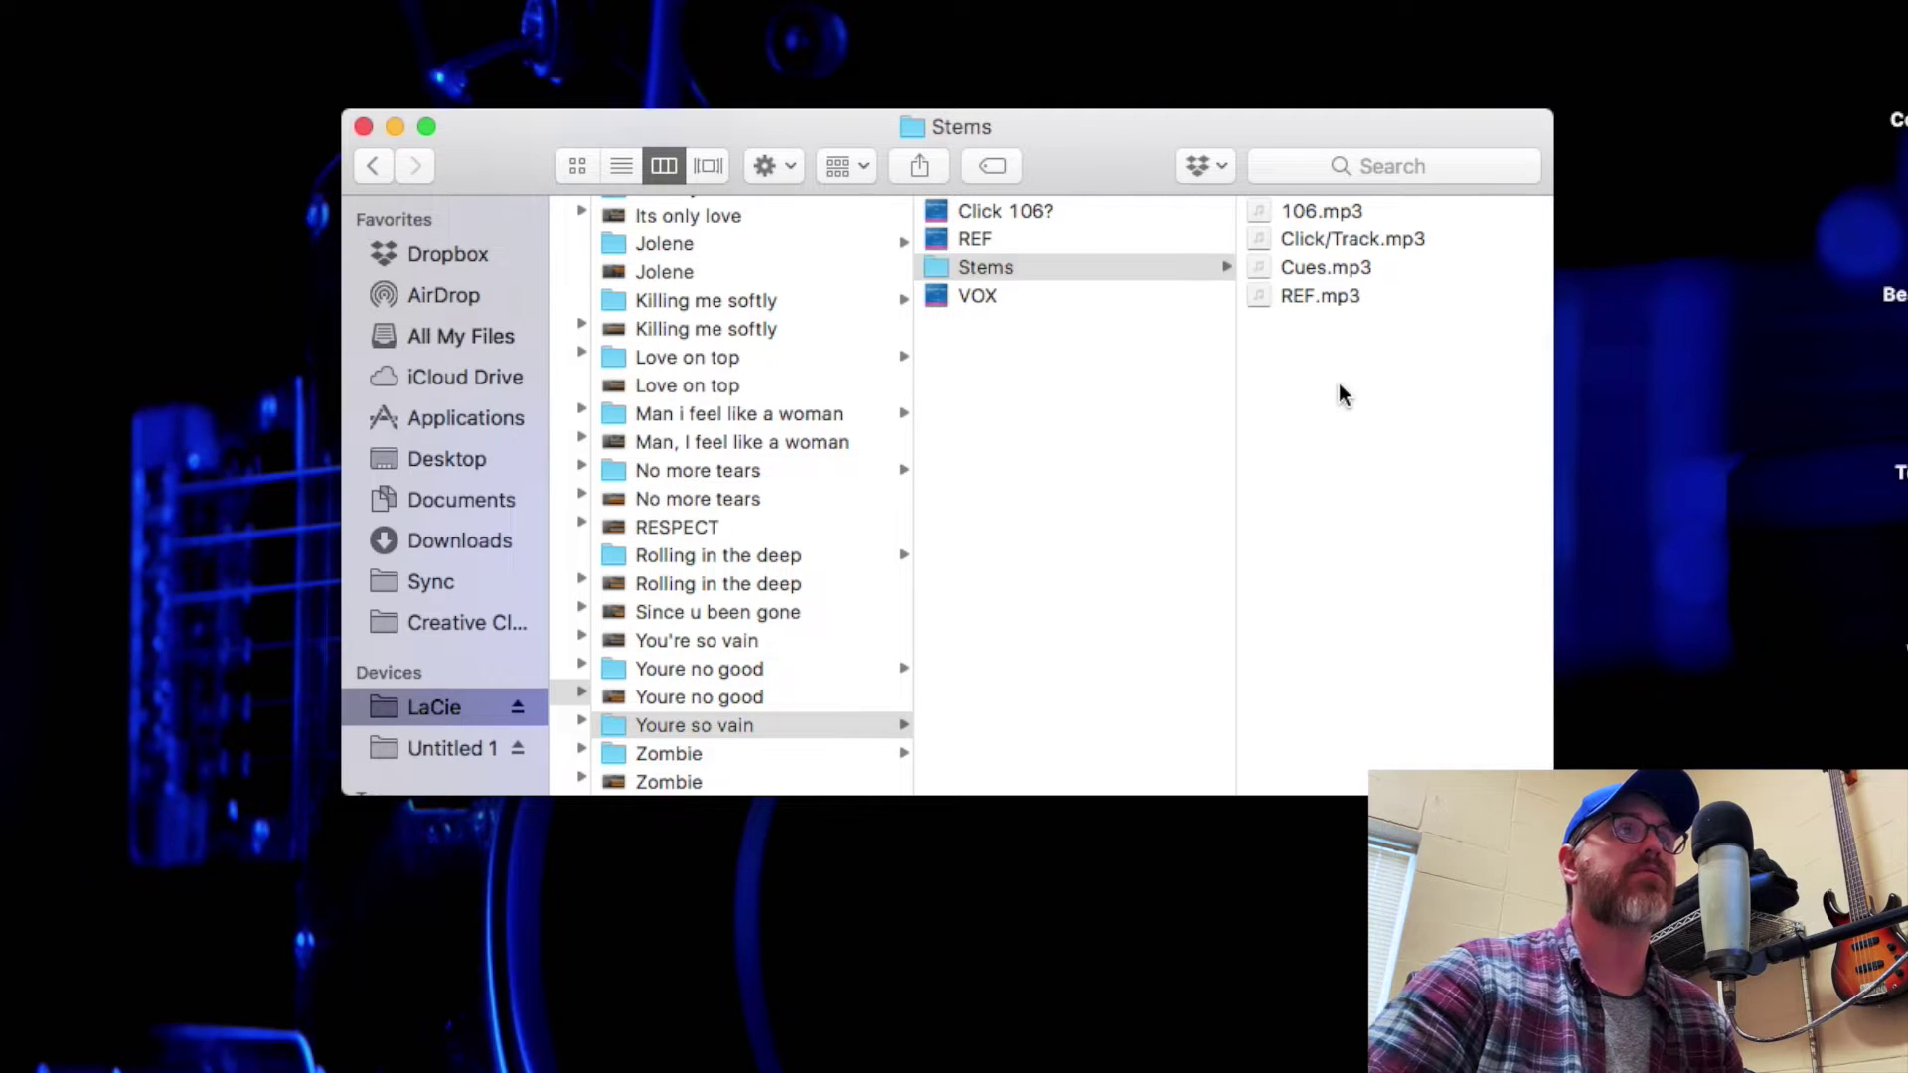
scroll(1338, 394, right, 1)
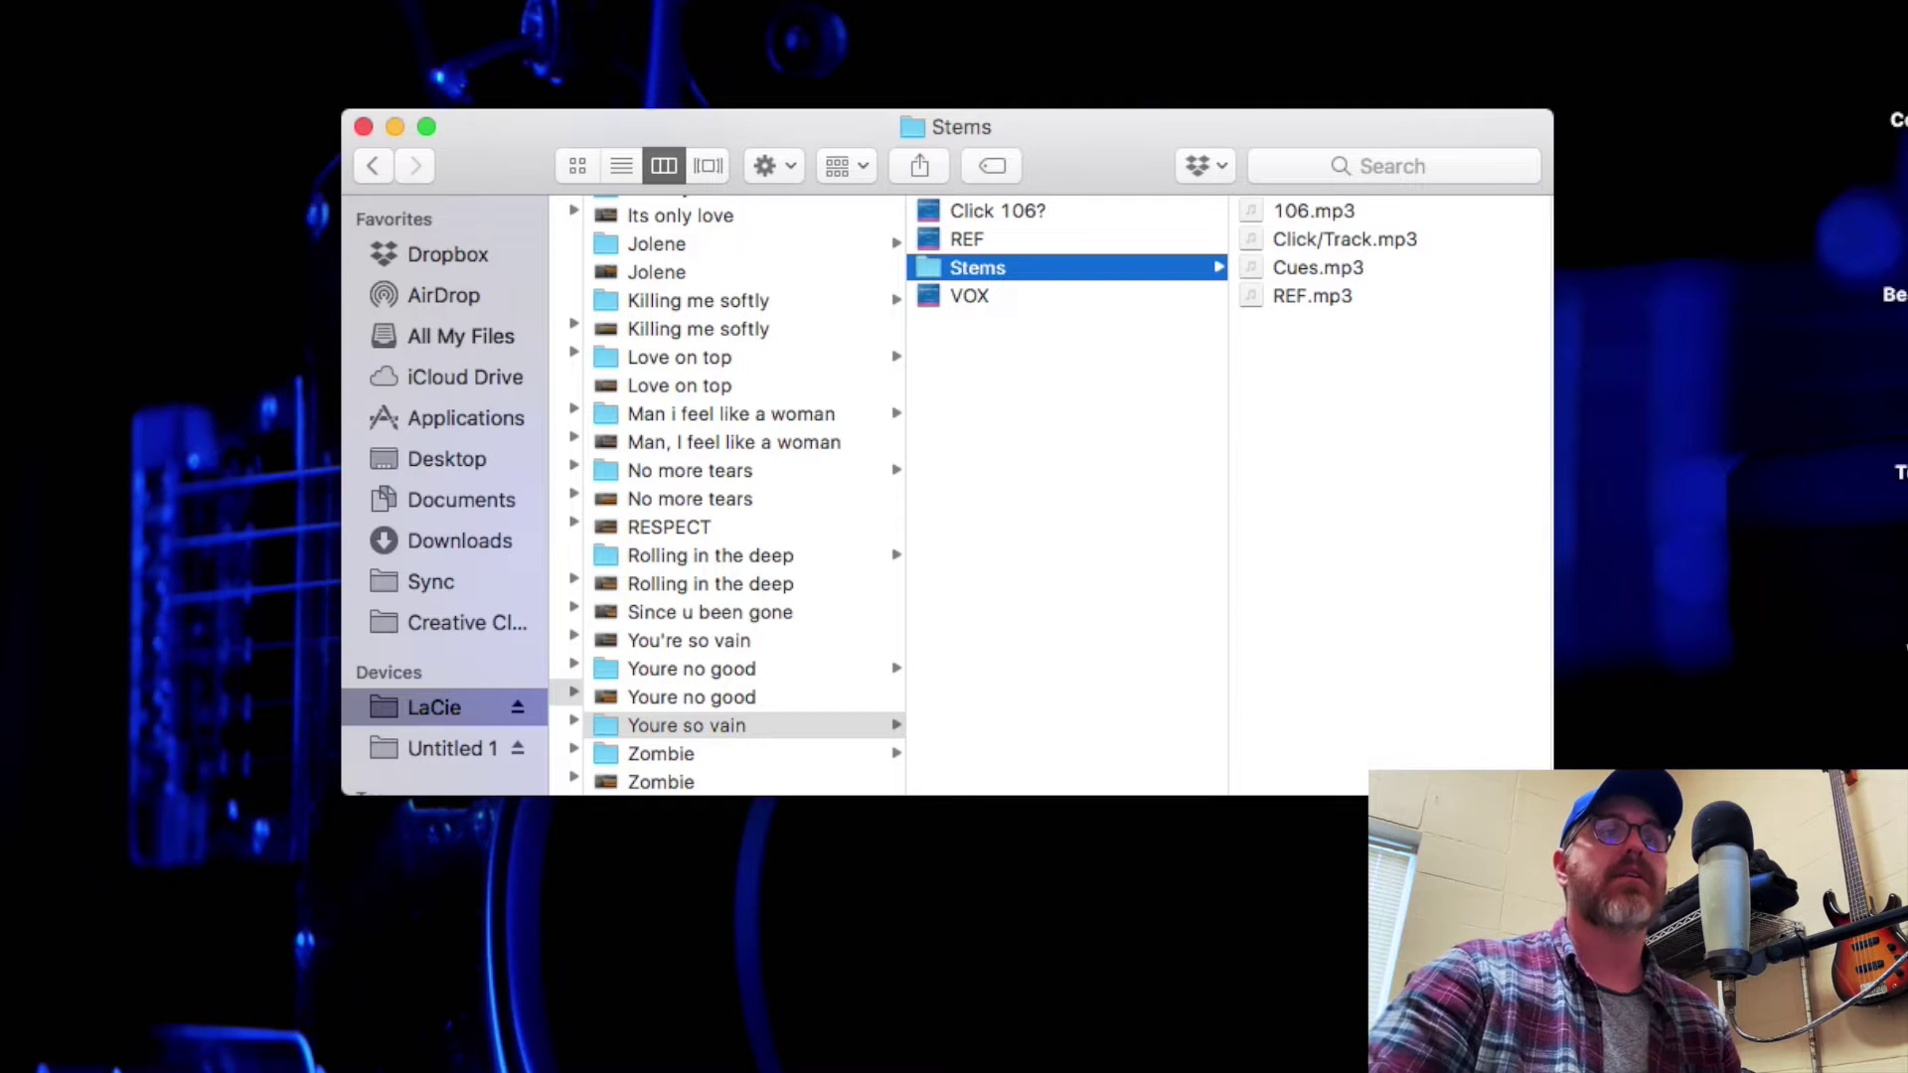
key(super+Tab)
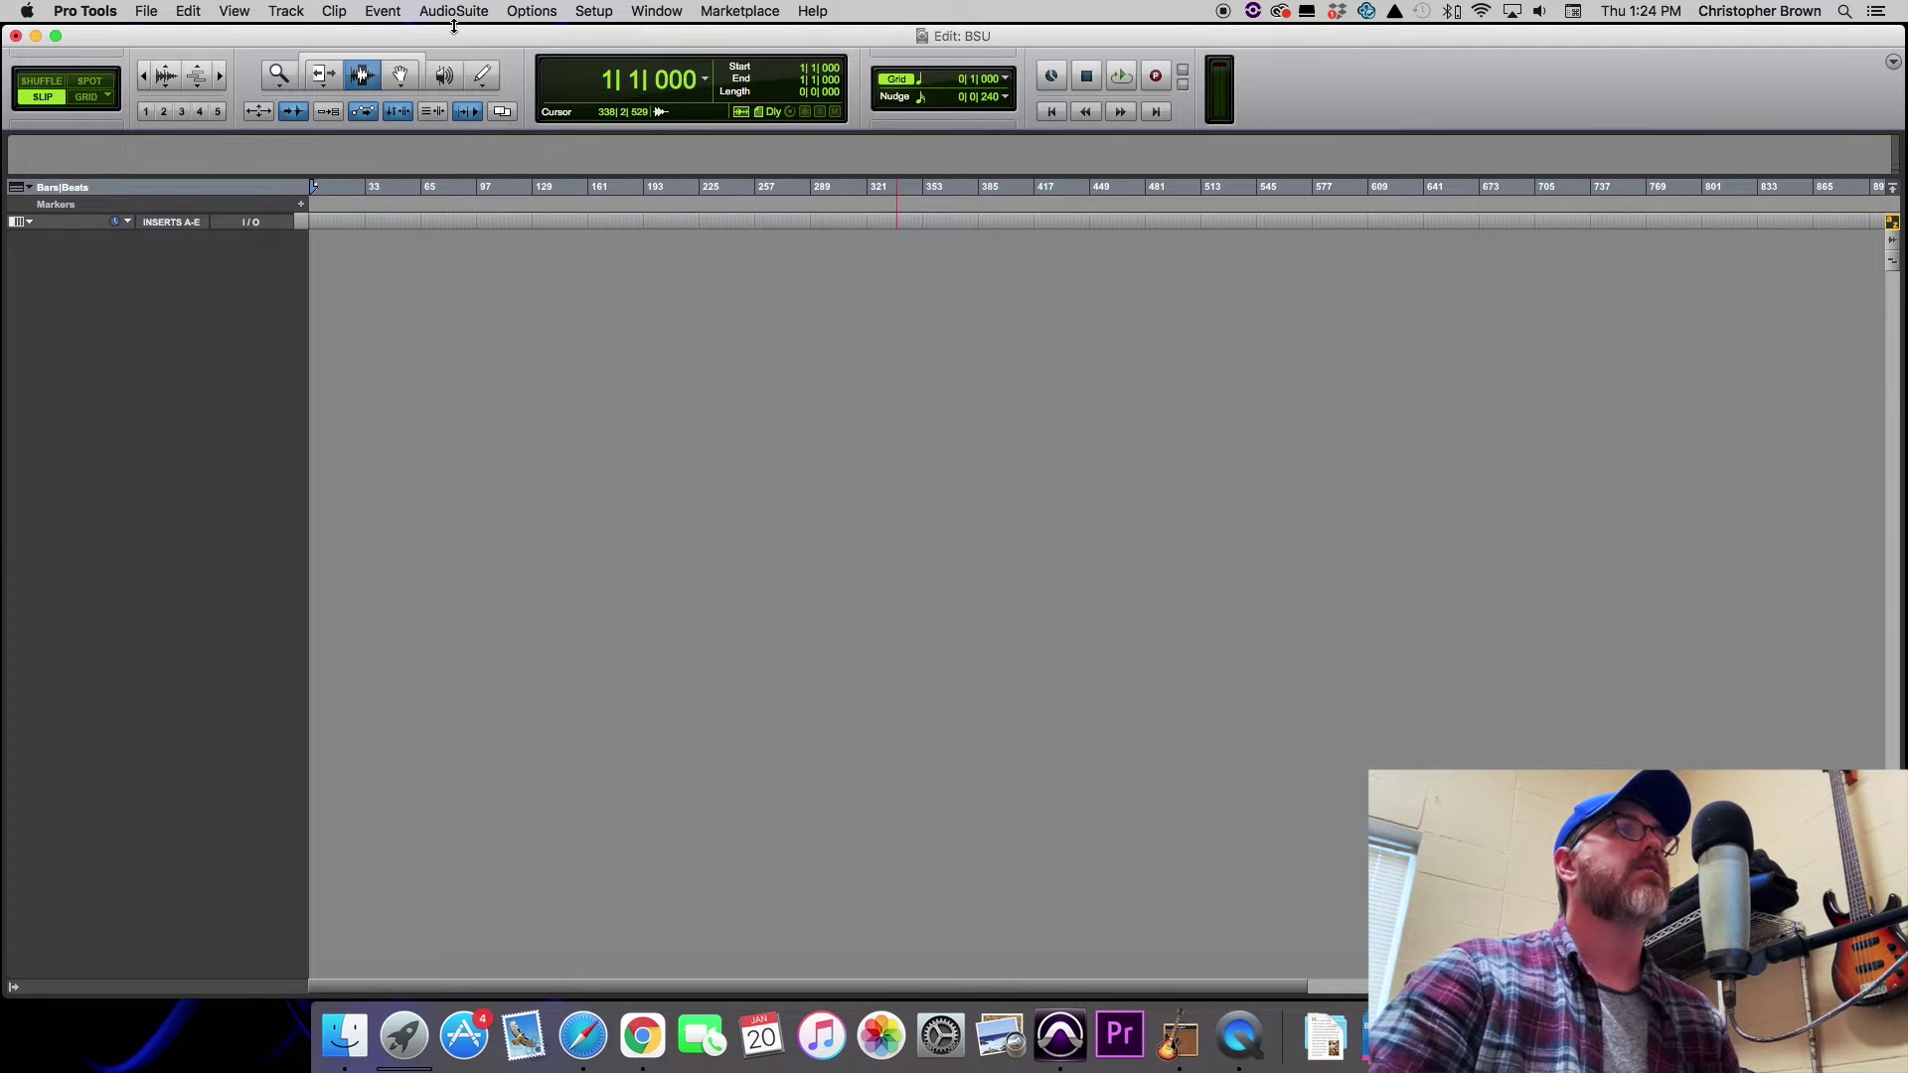
Apply a constant 106 BPM tempo from bar 1, preserving the tempo after the selection.
click(384, 11)
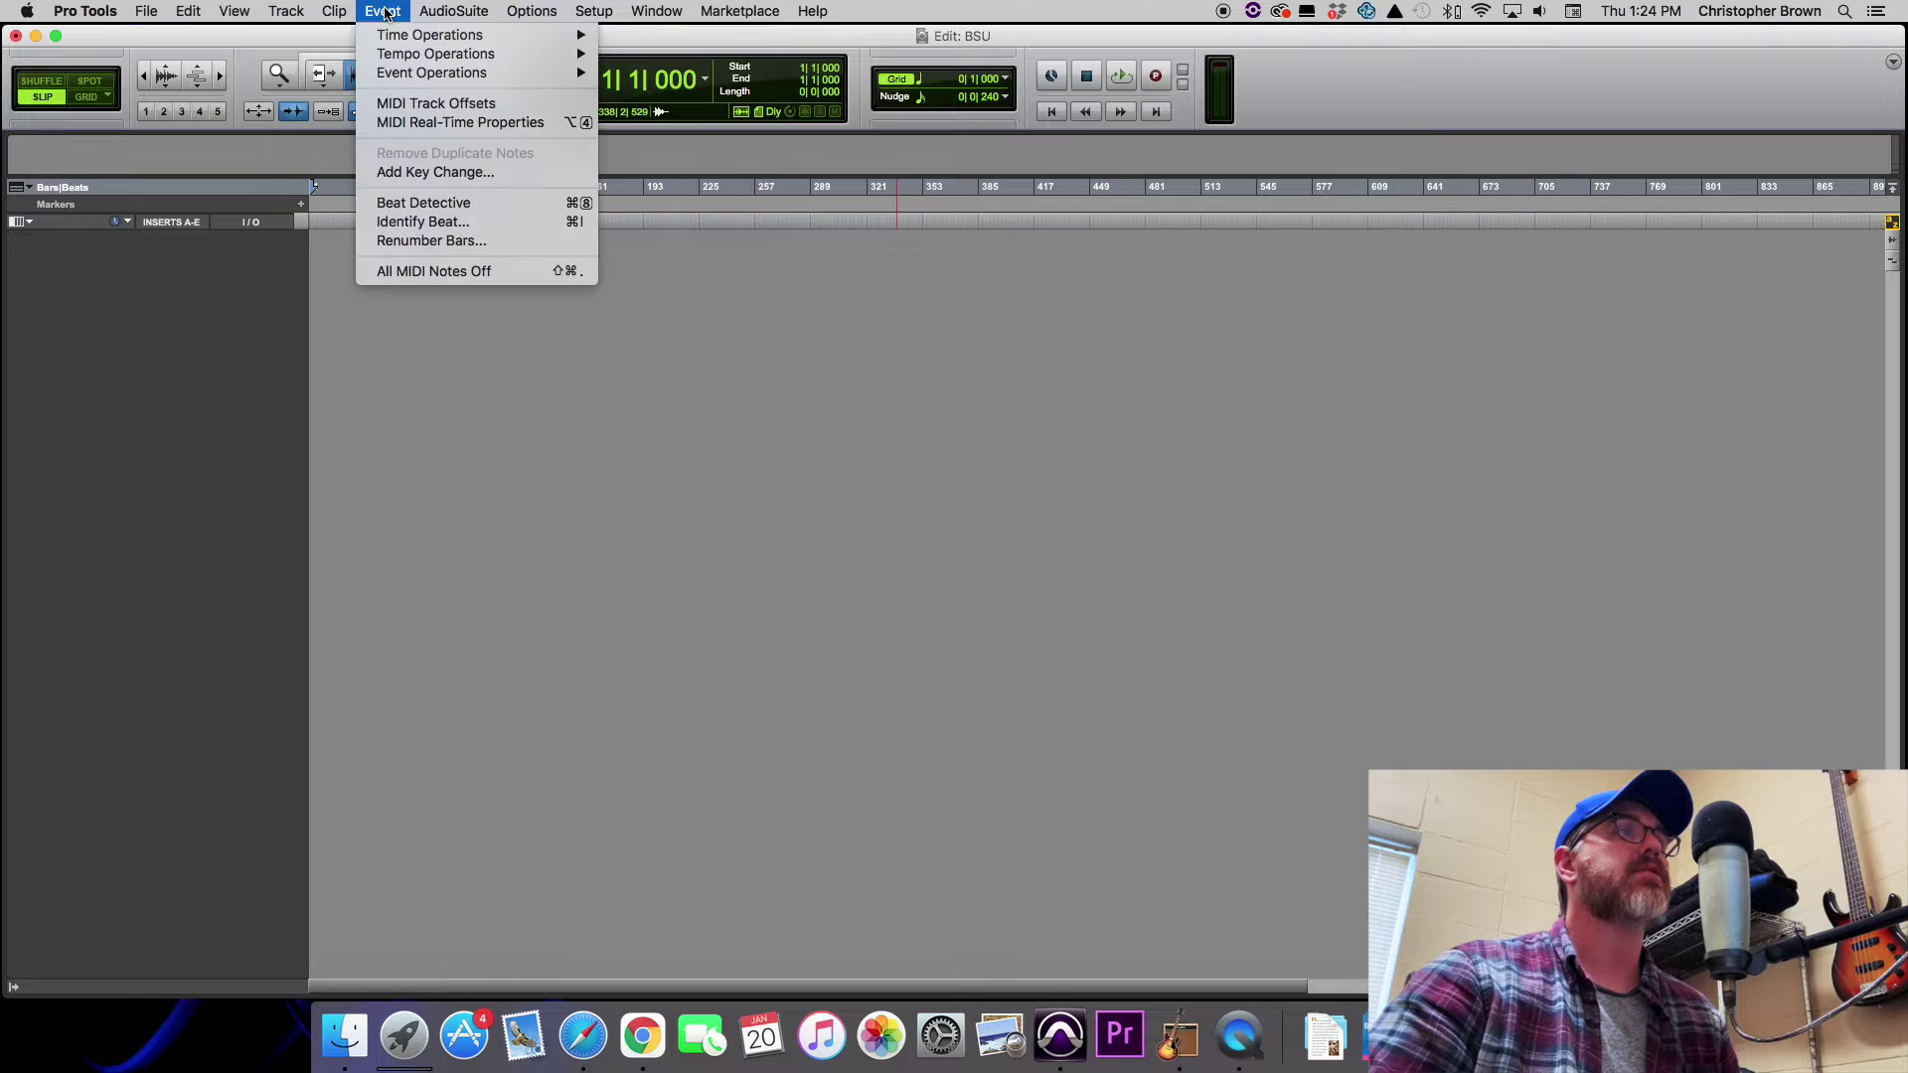
mouse_move(402, 59)
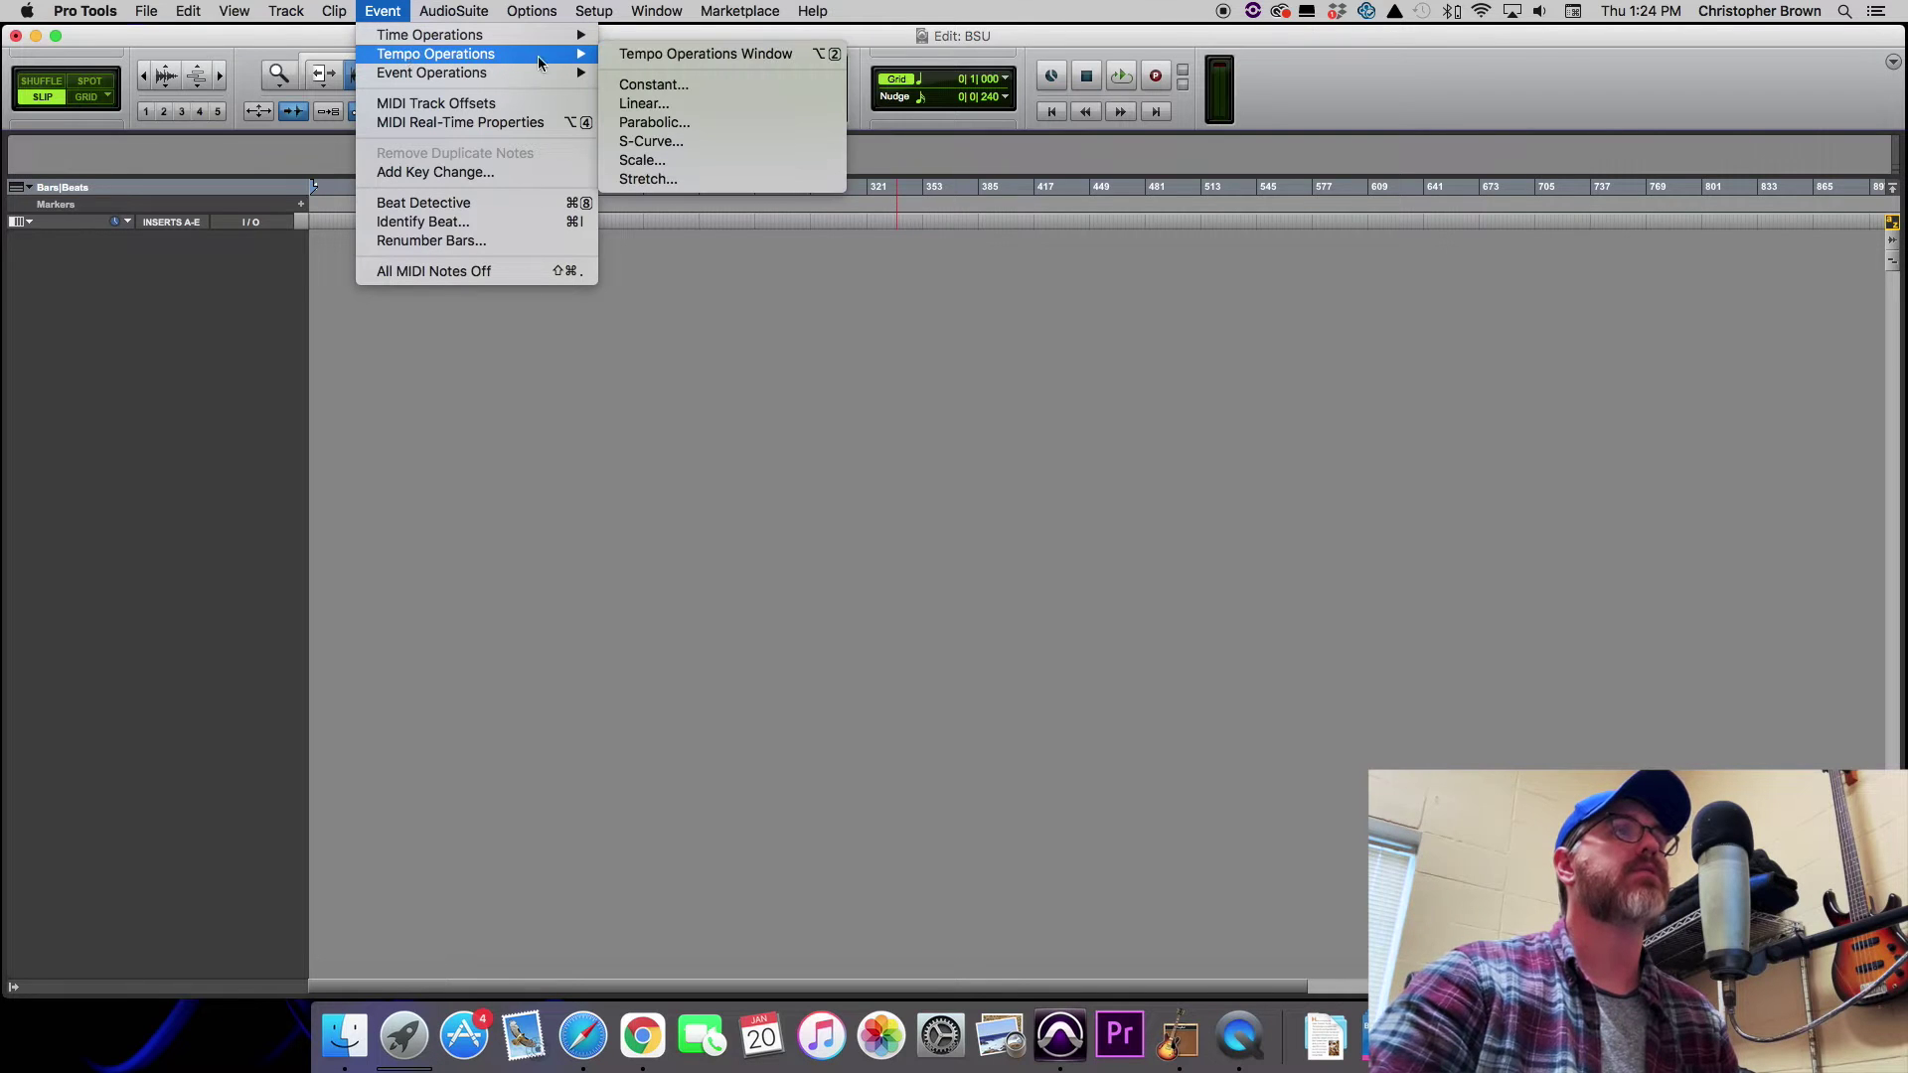
click(674, 87)
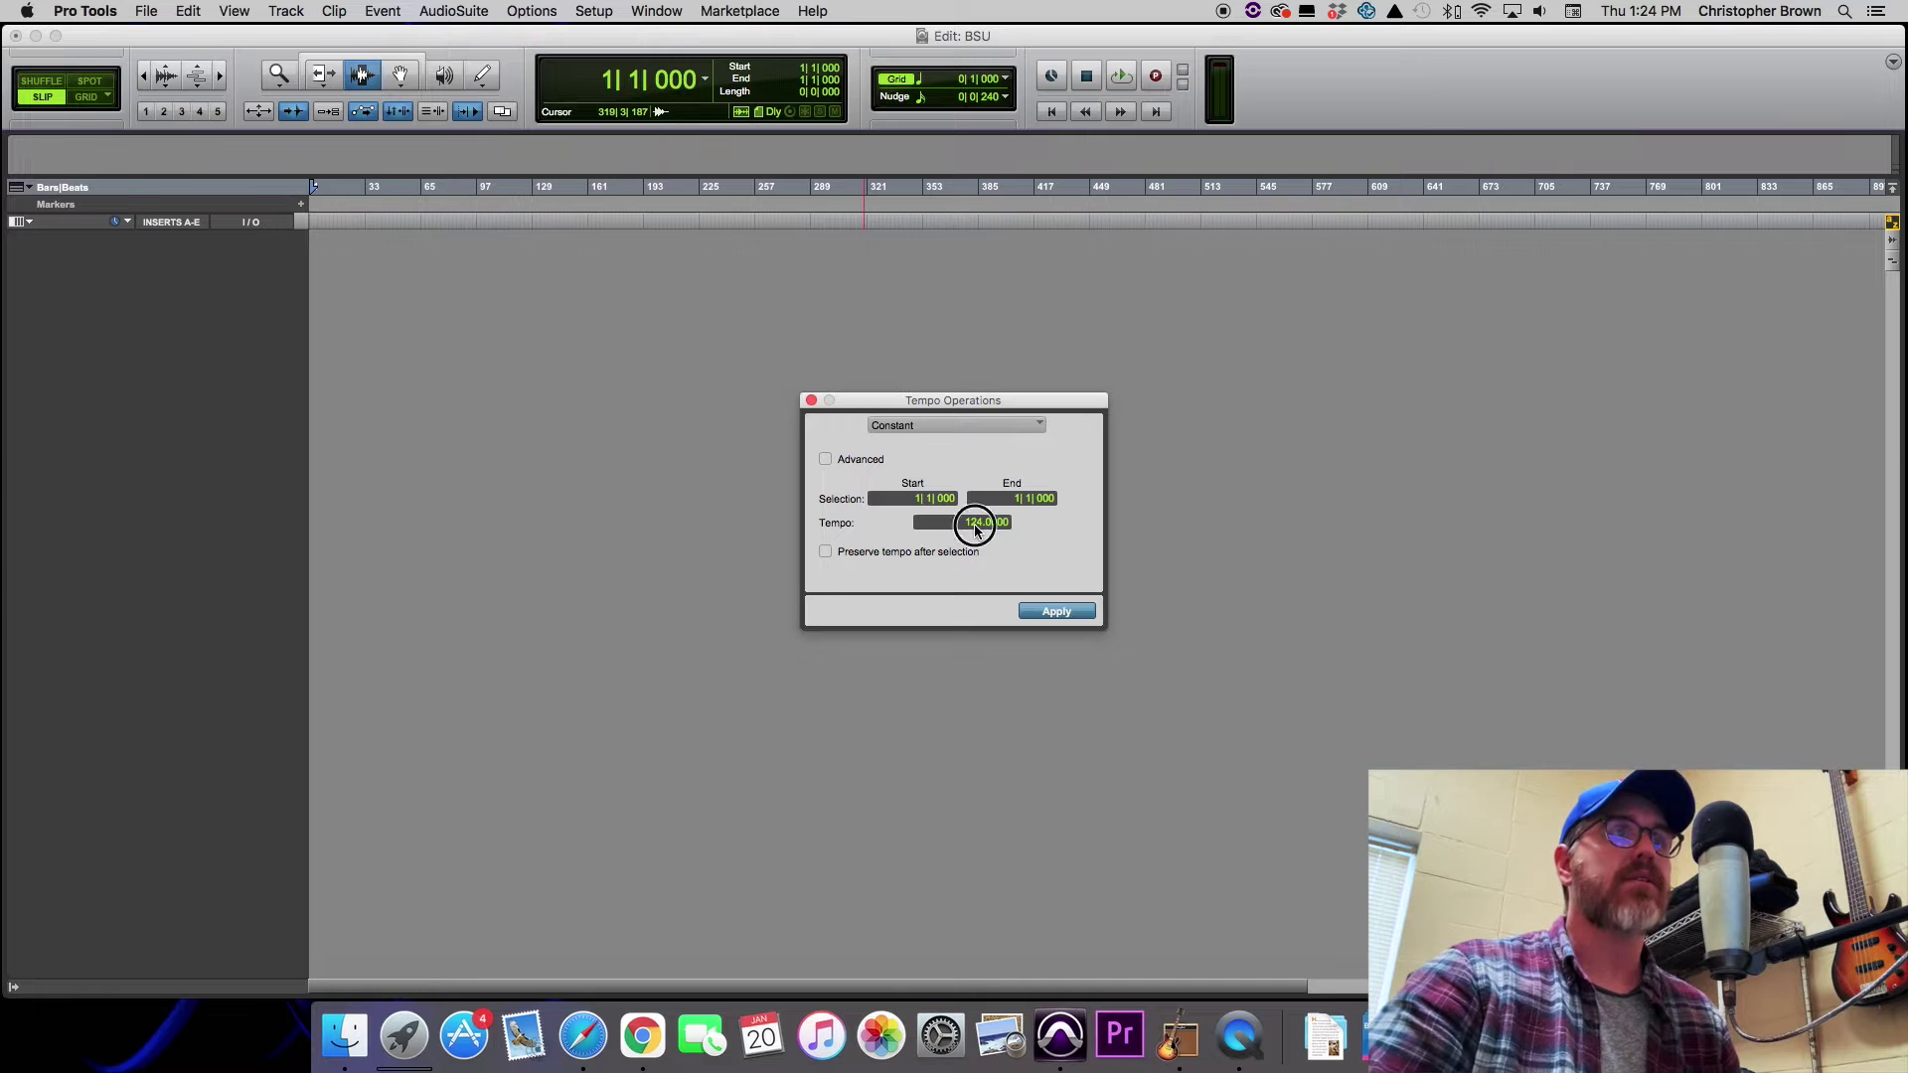
text(106)
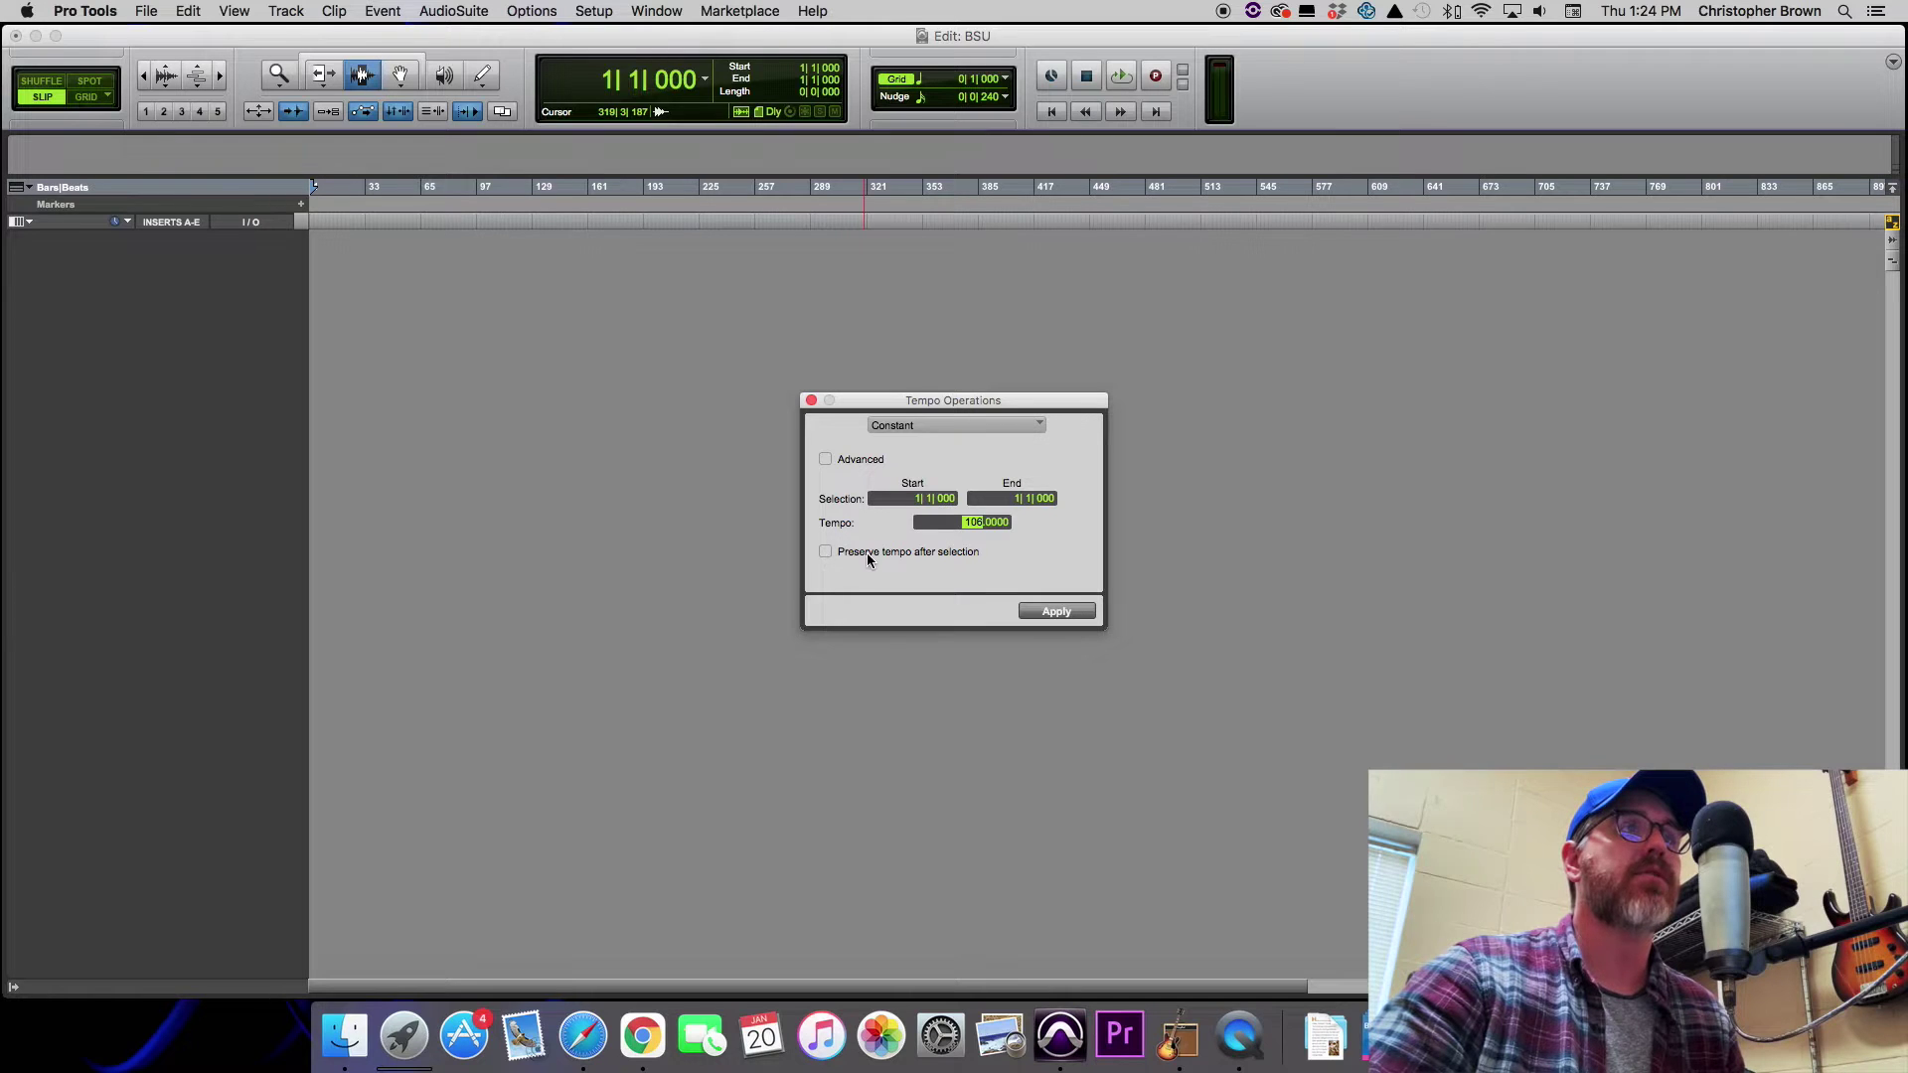
click(827, 555)
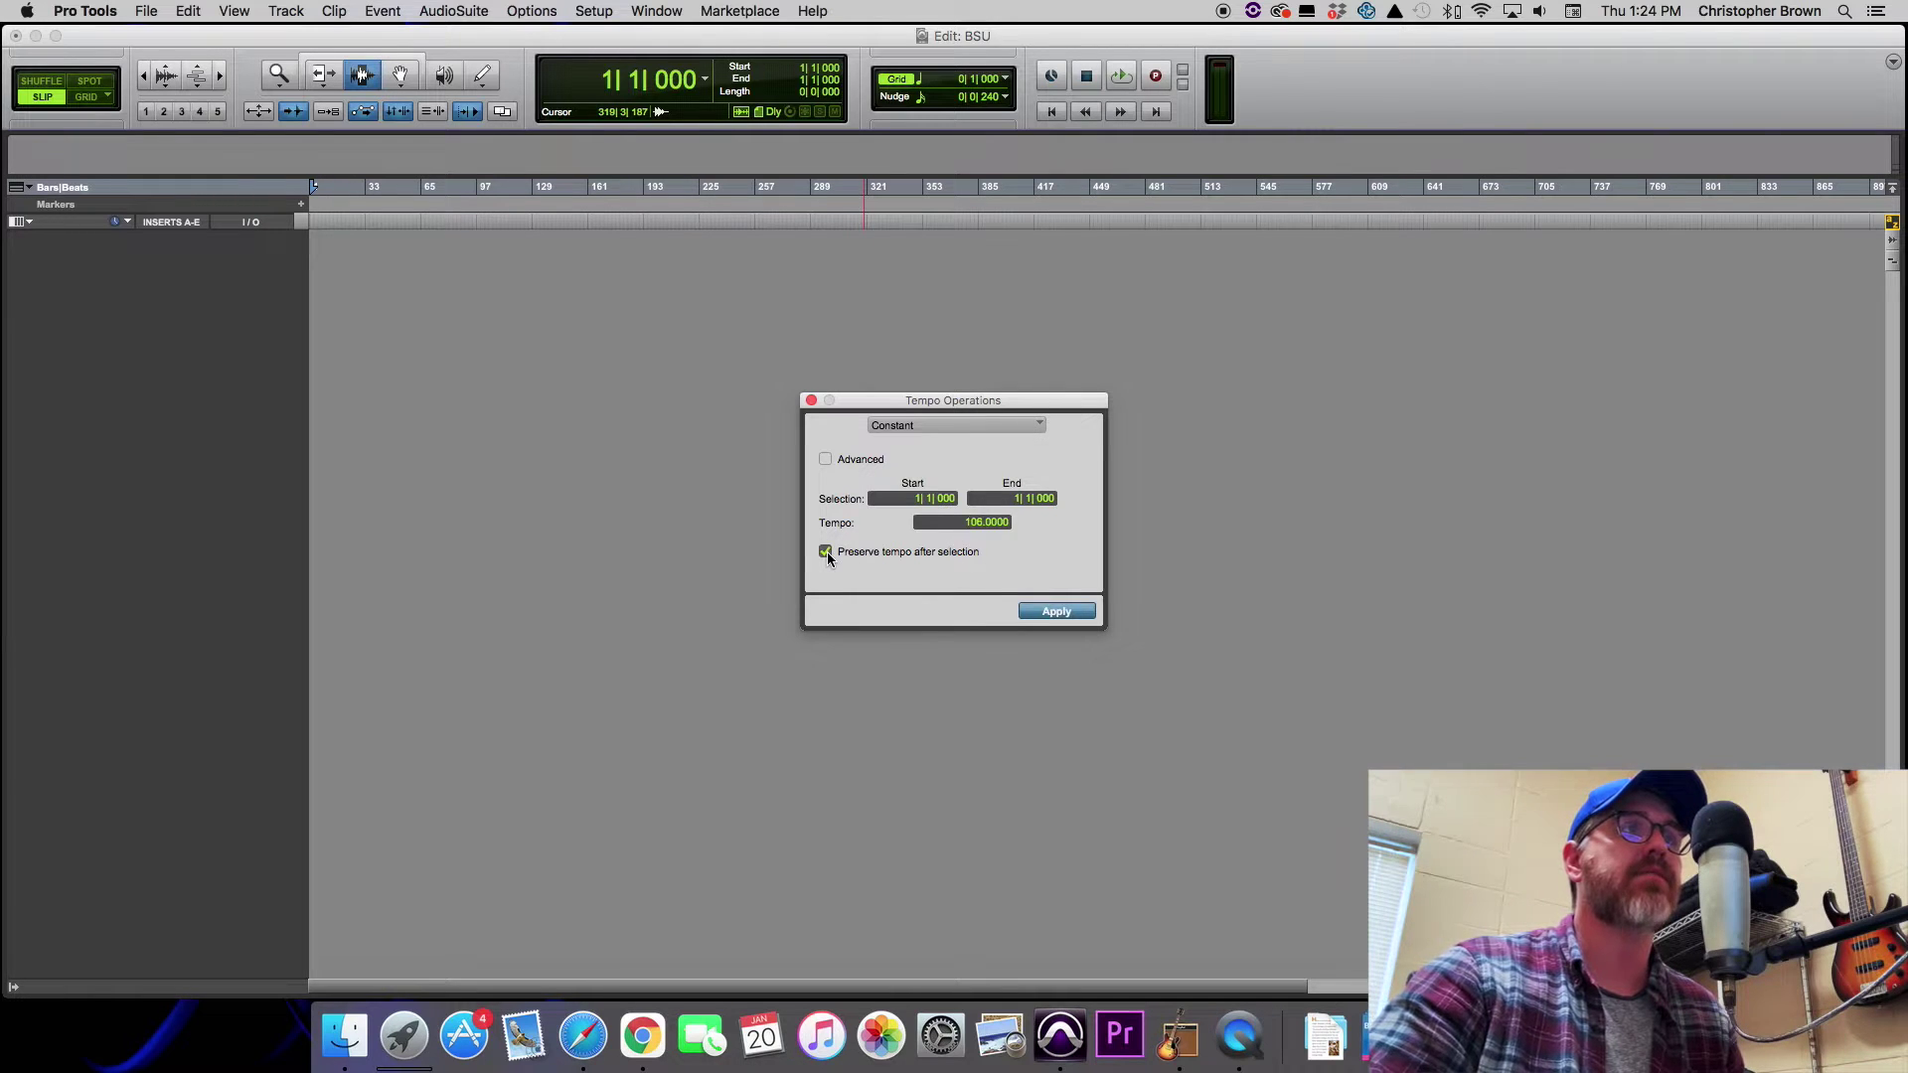
click(1059, 614)
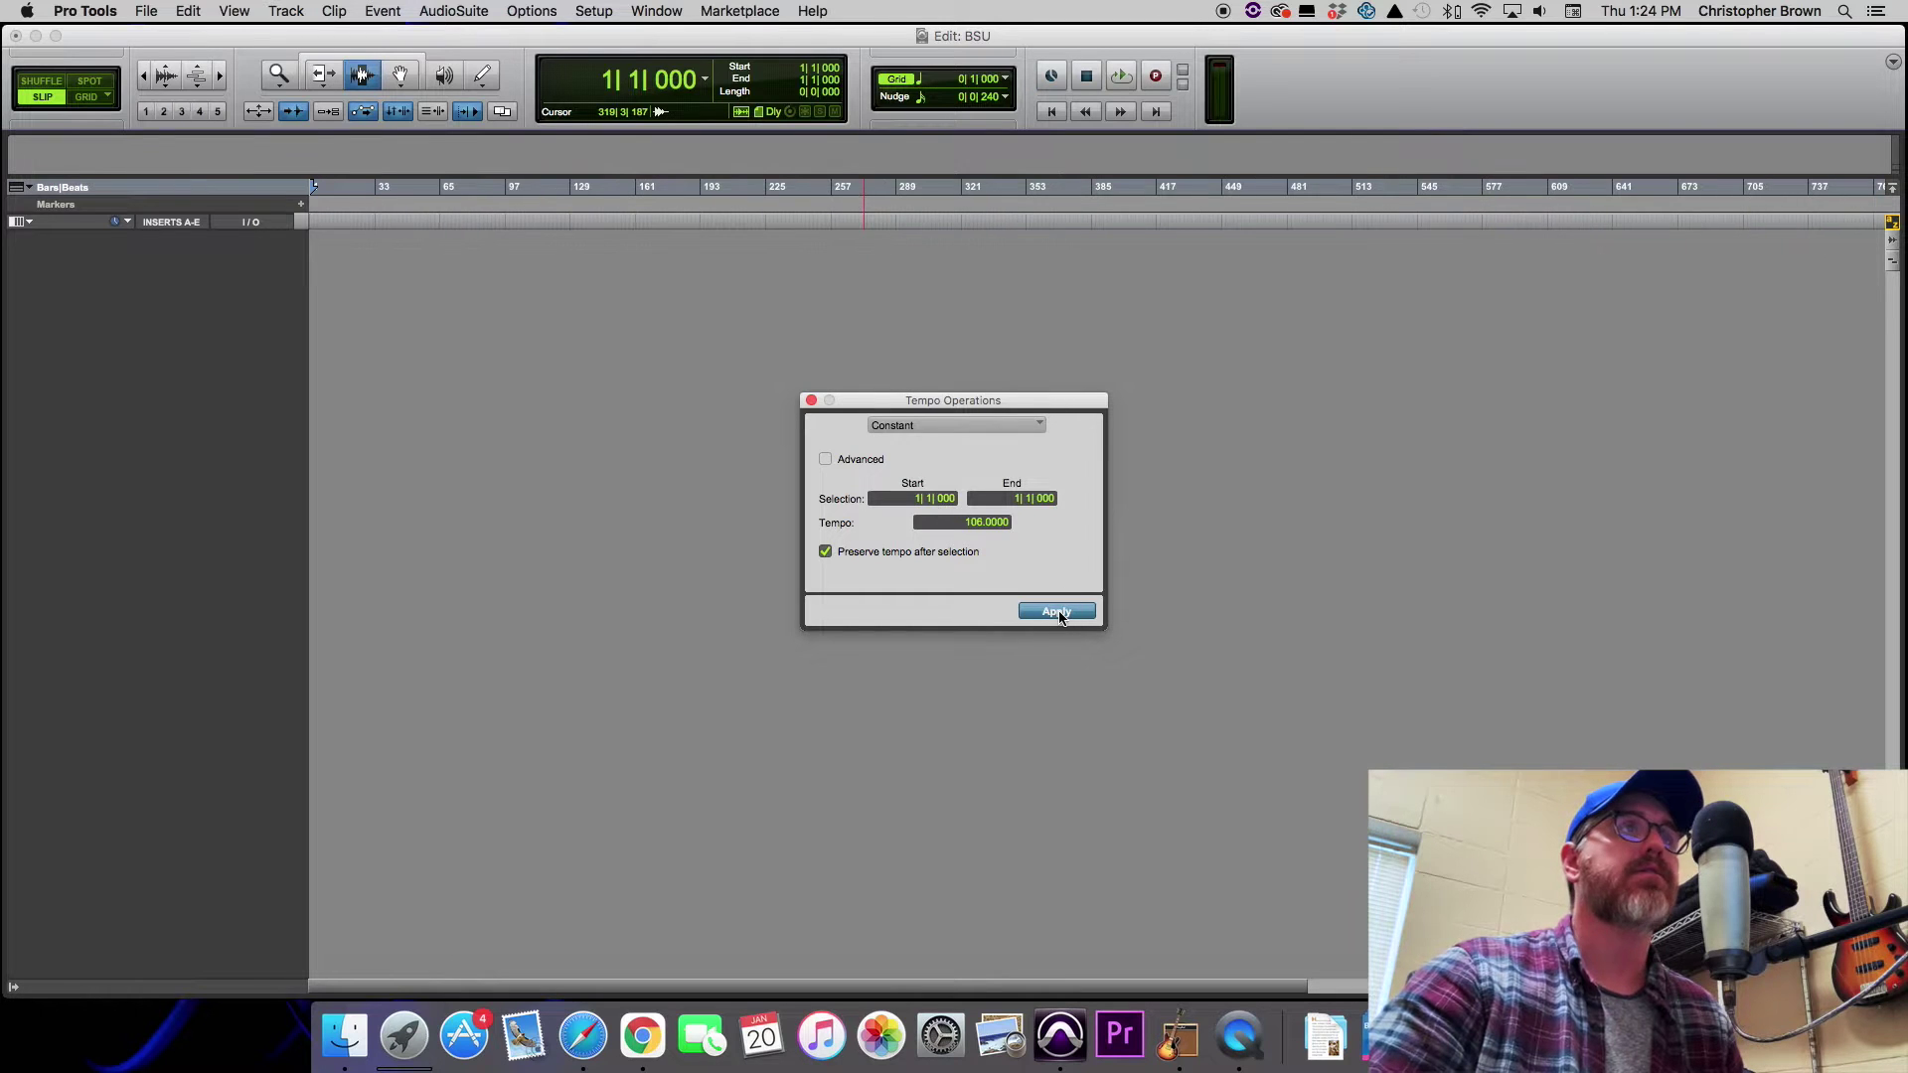
click(812, 401)
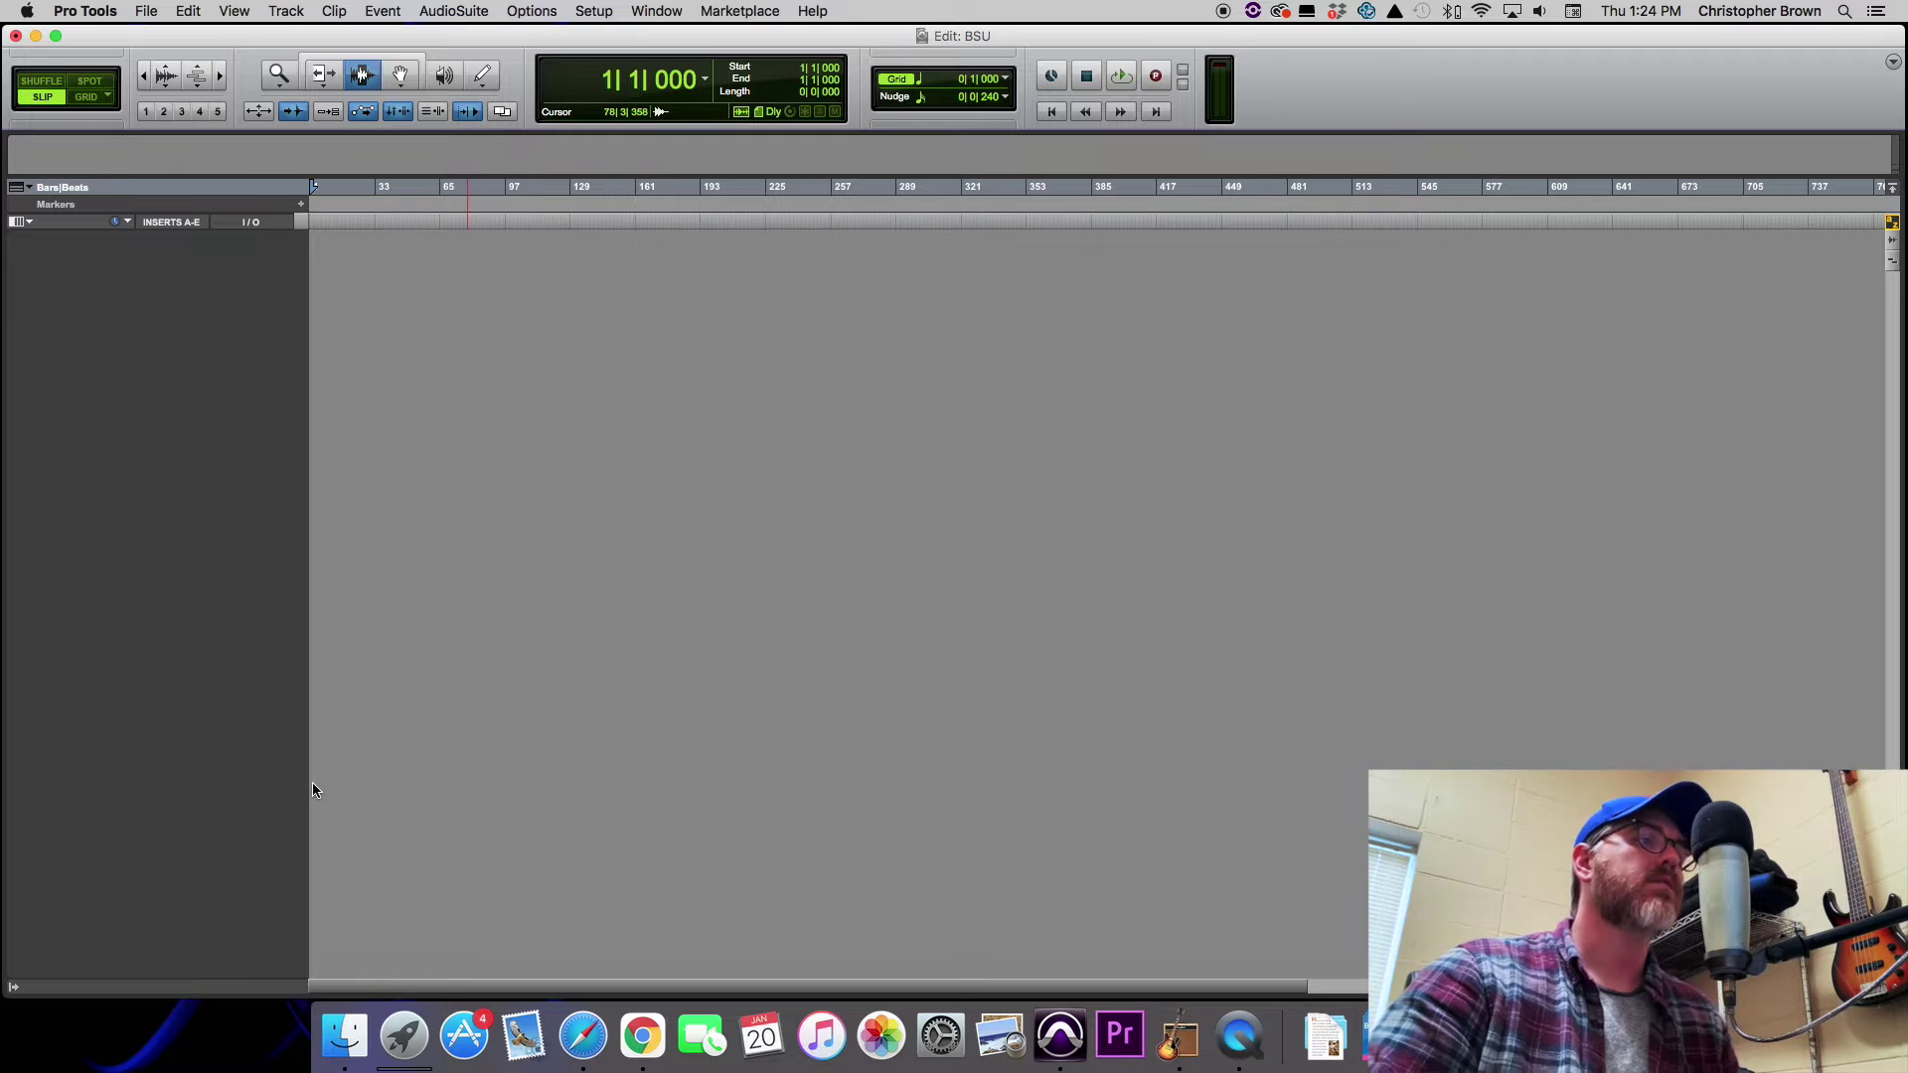
Import the 106, Click/Track, Cues and REF mp3 stems and slide their clips to bar 1.
click(344, 1036)
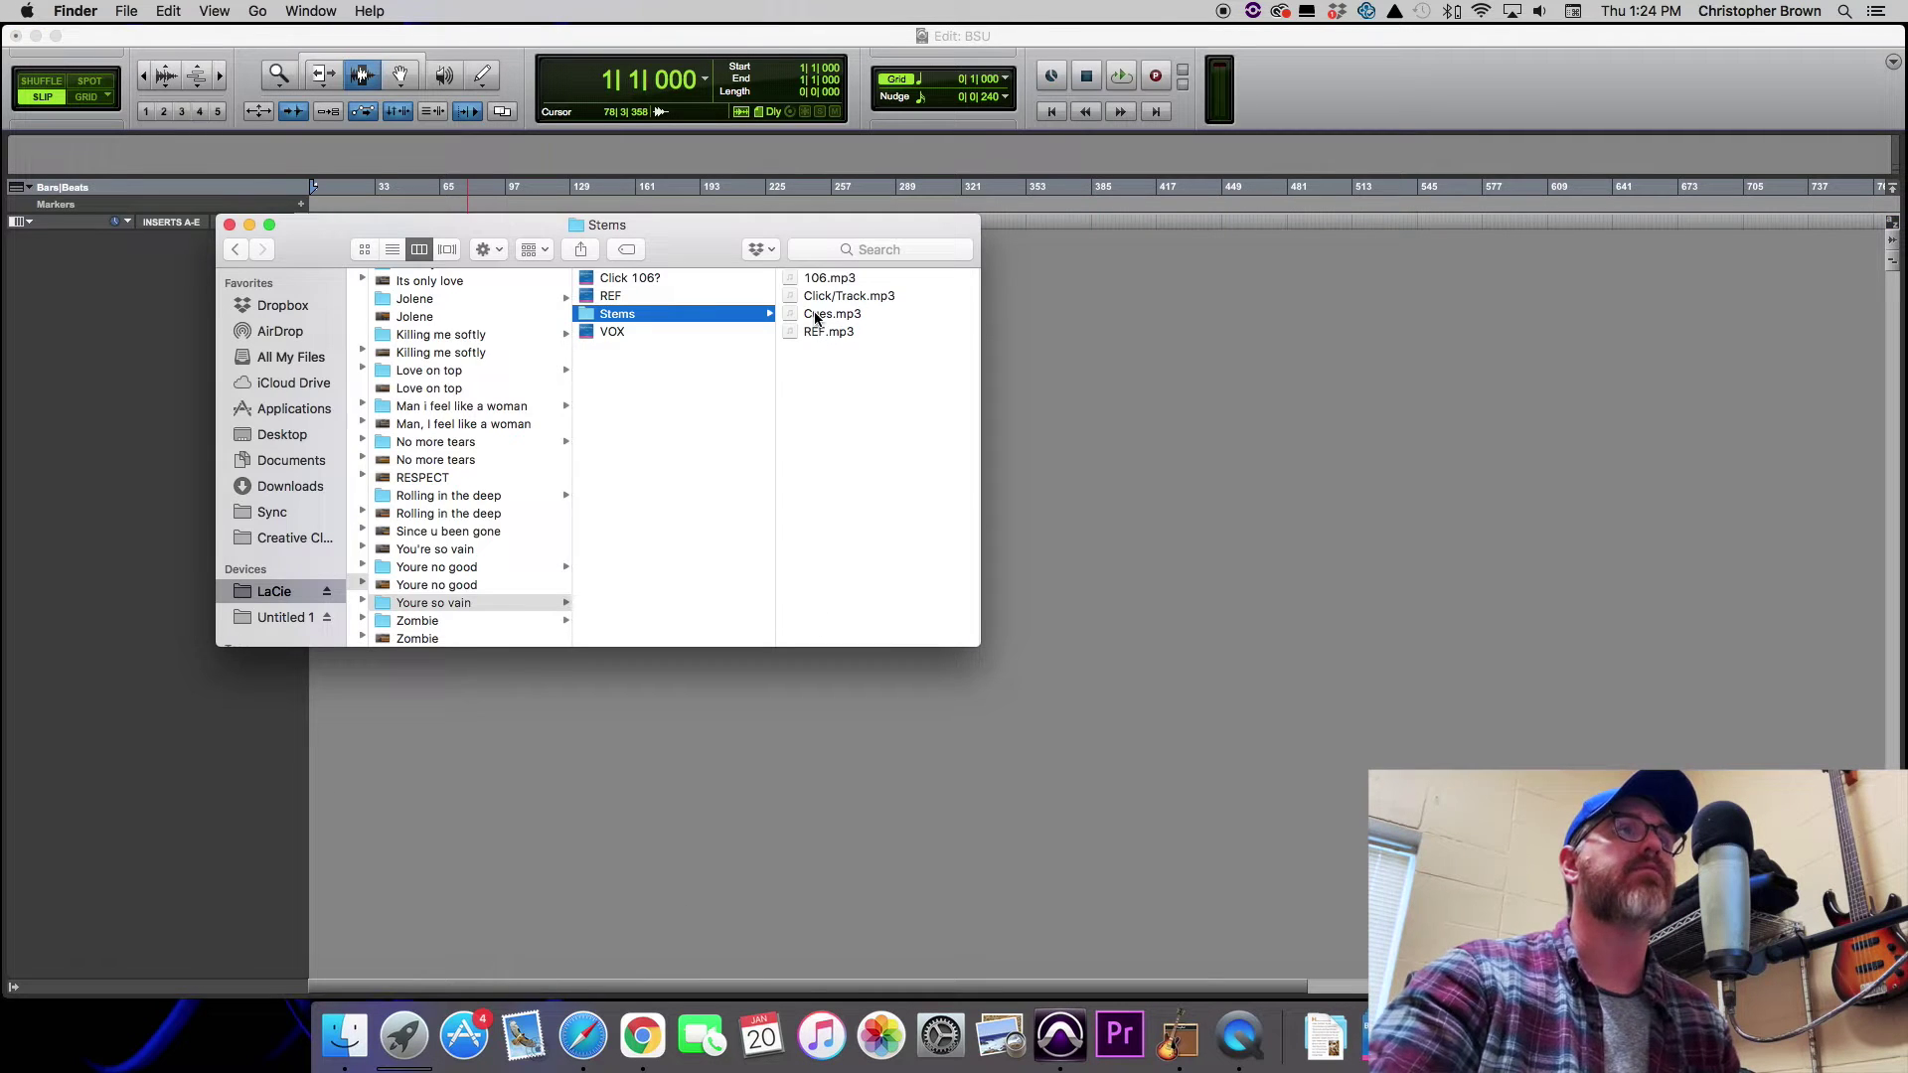
click(824, 279)
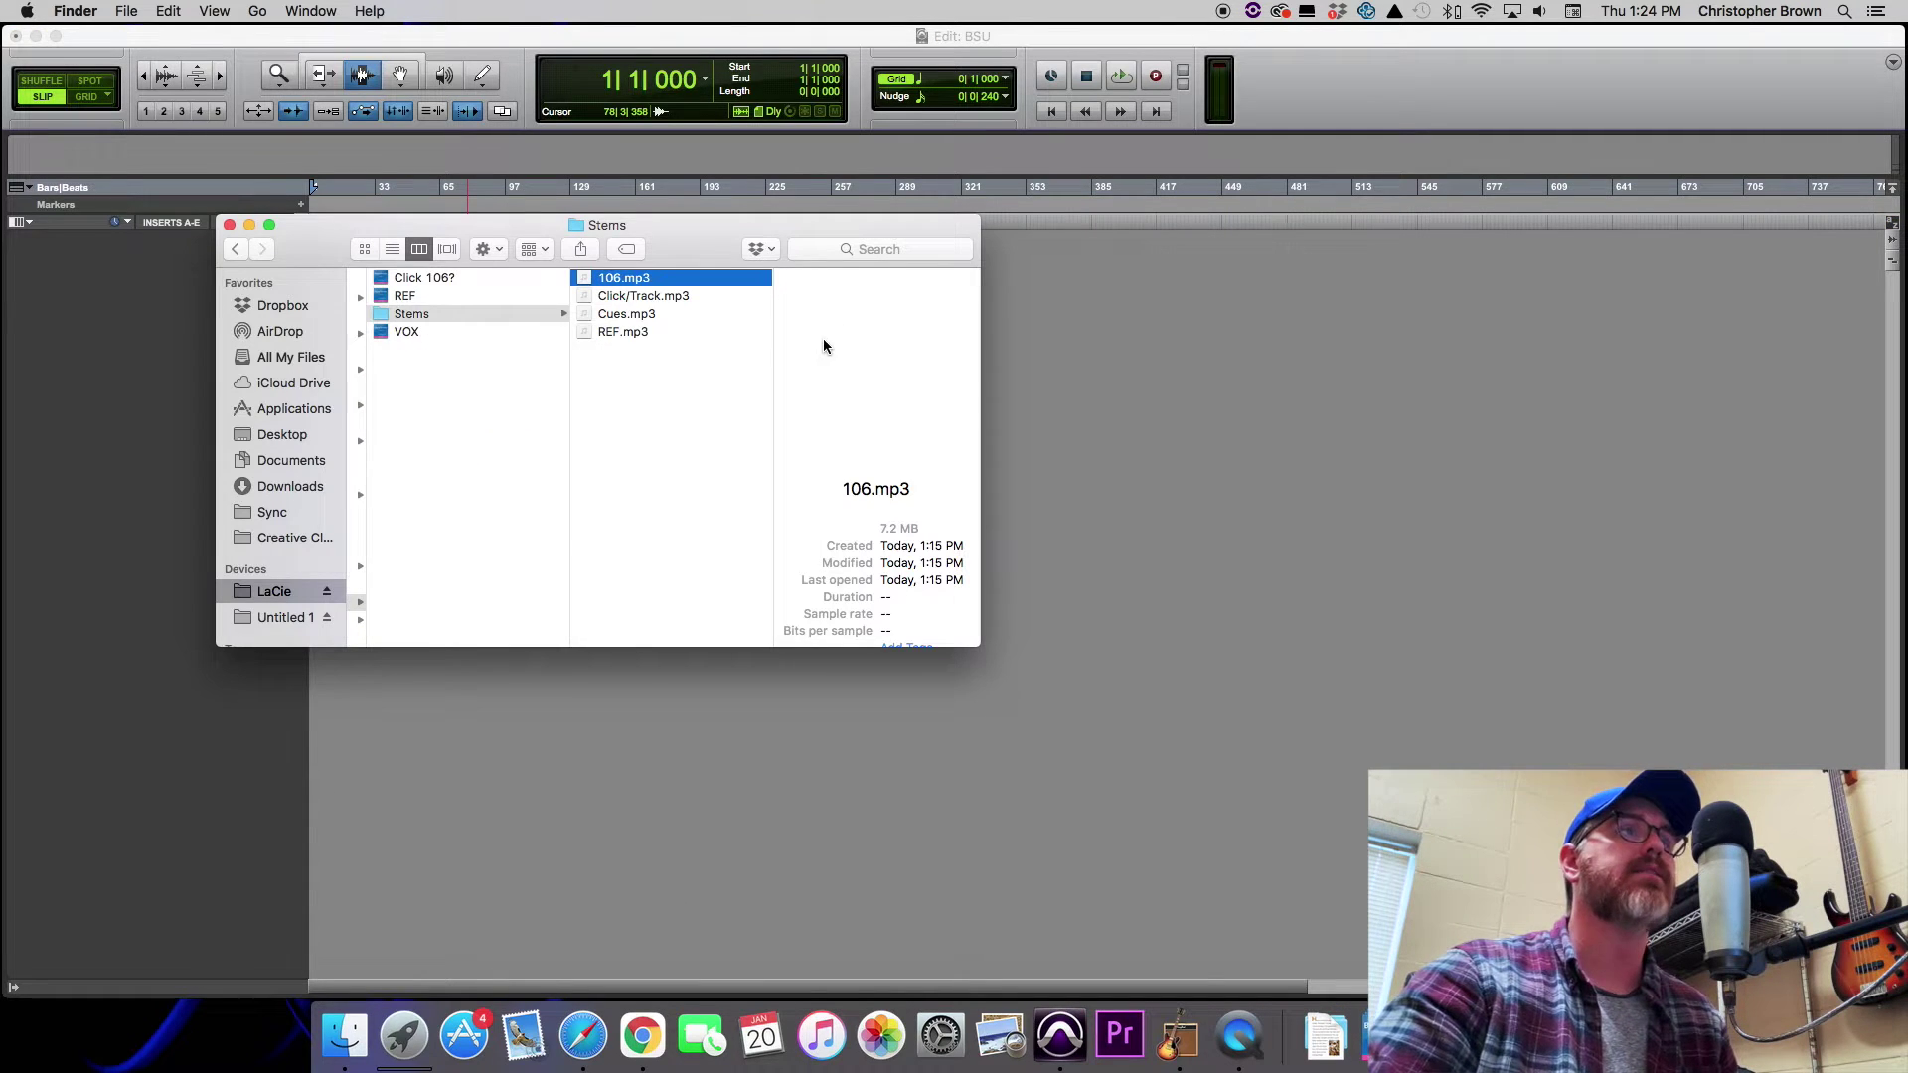
shift+click(646, 334)
drag(618, 332, 481, 765)
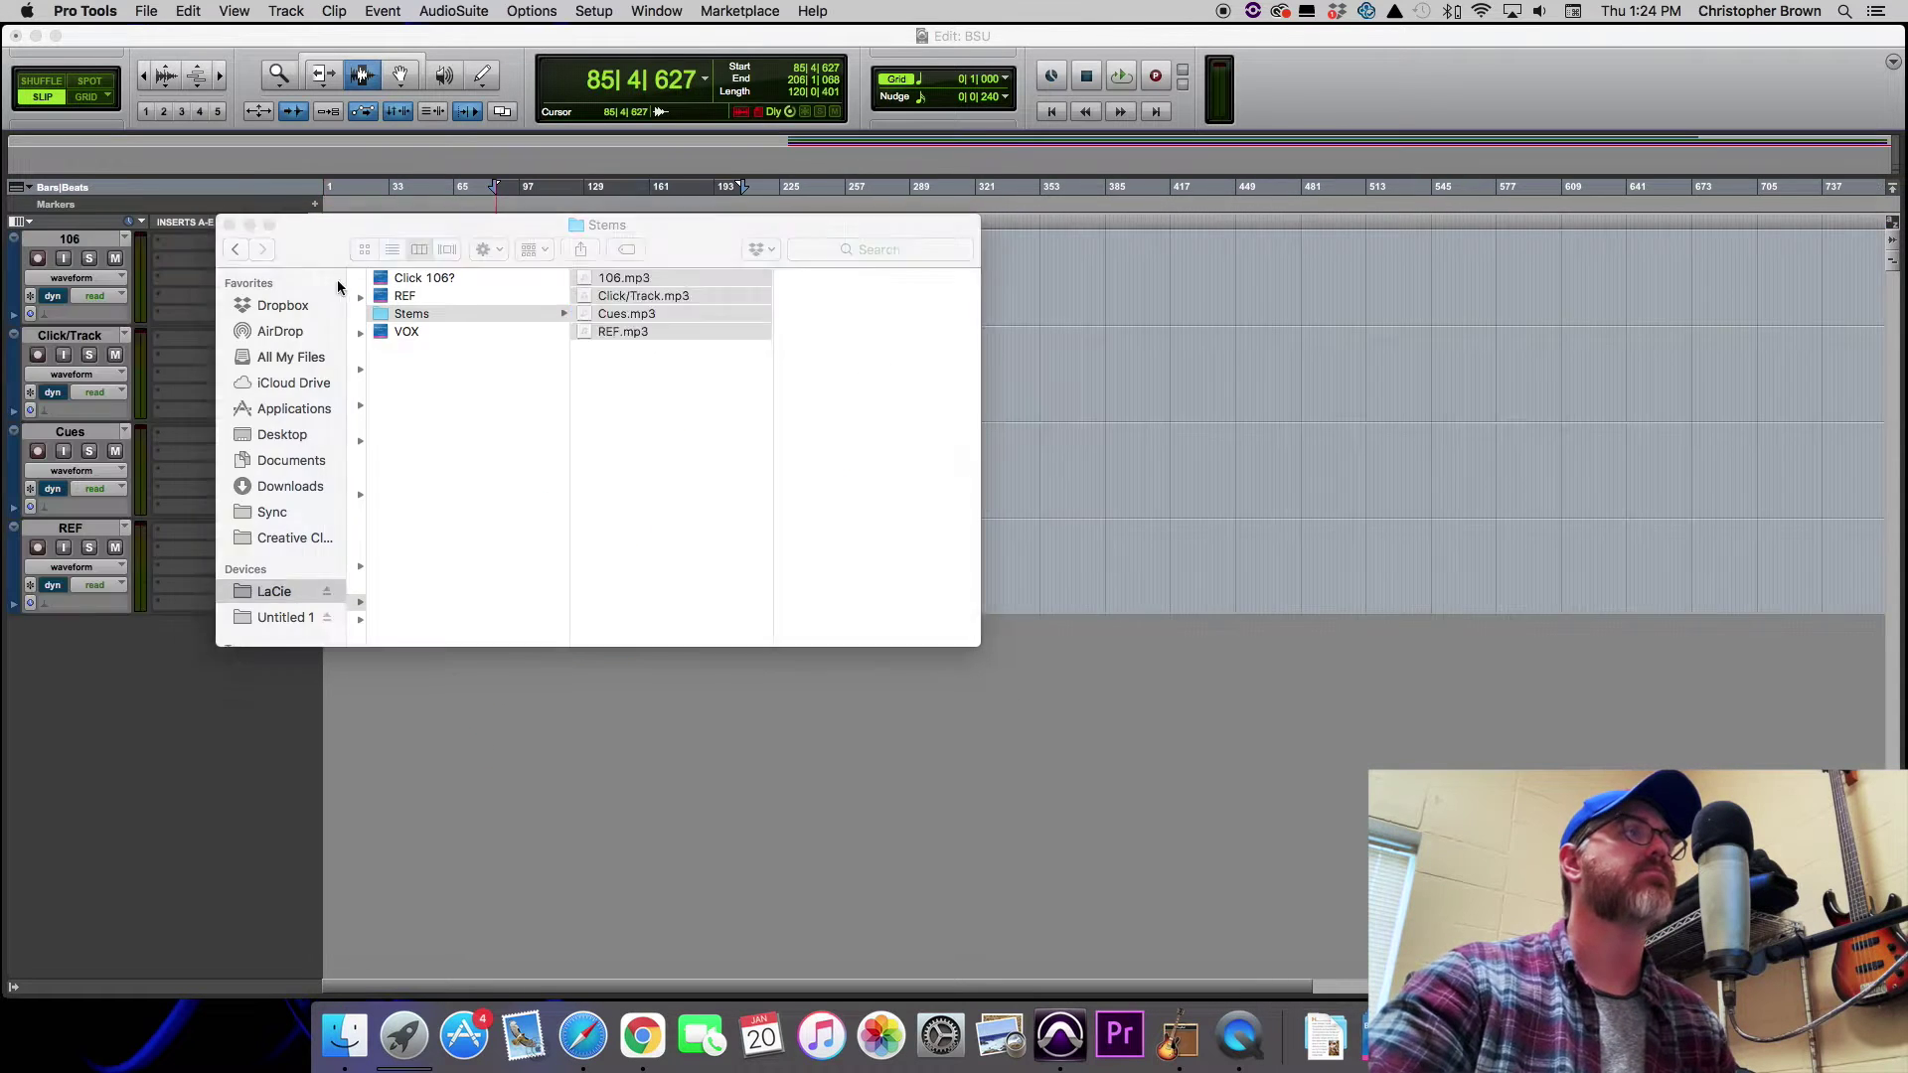
click(402, 76)
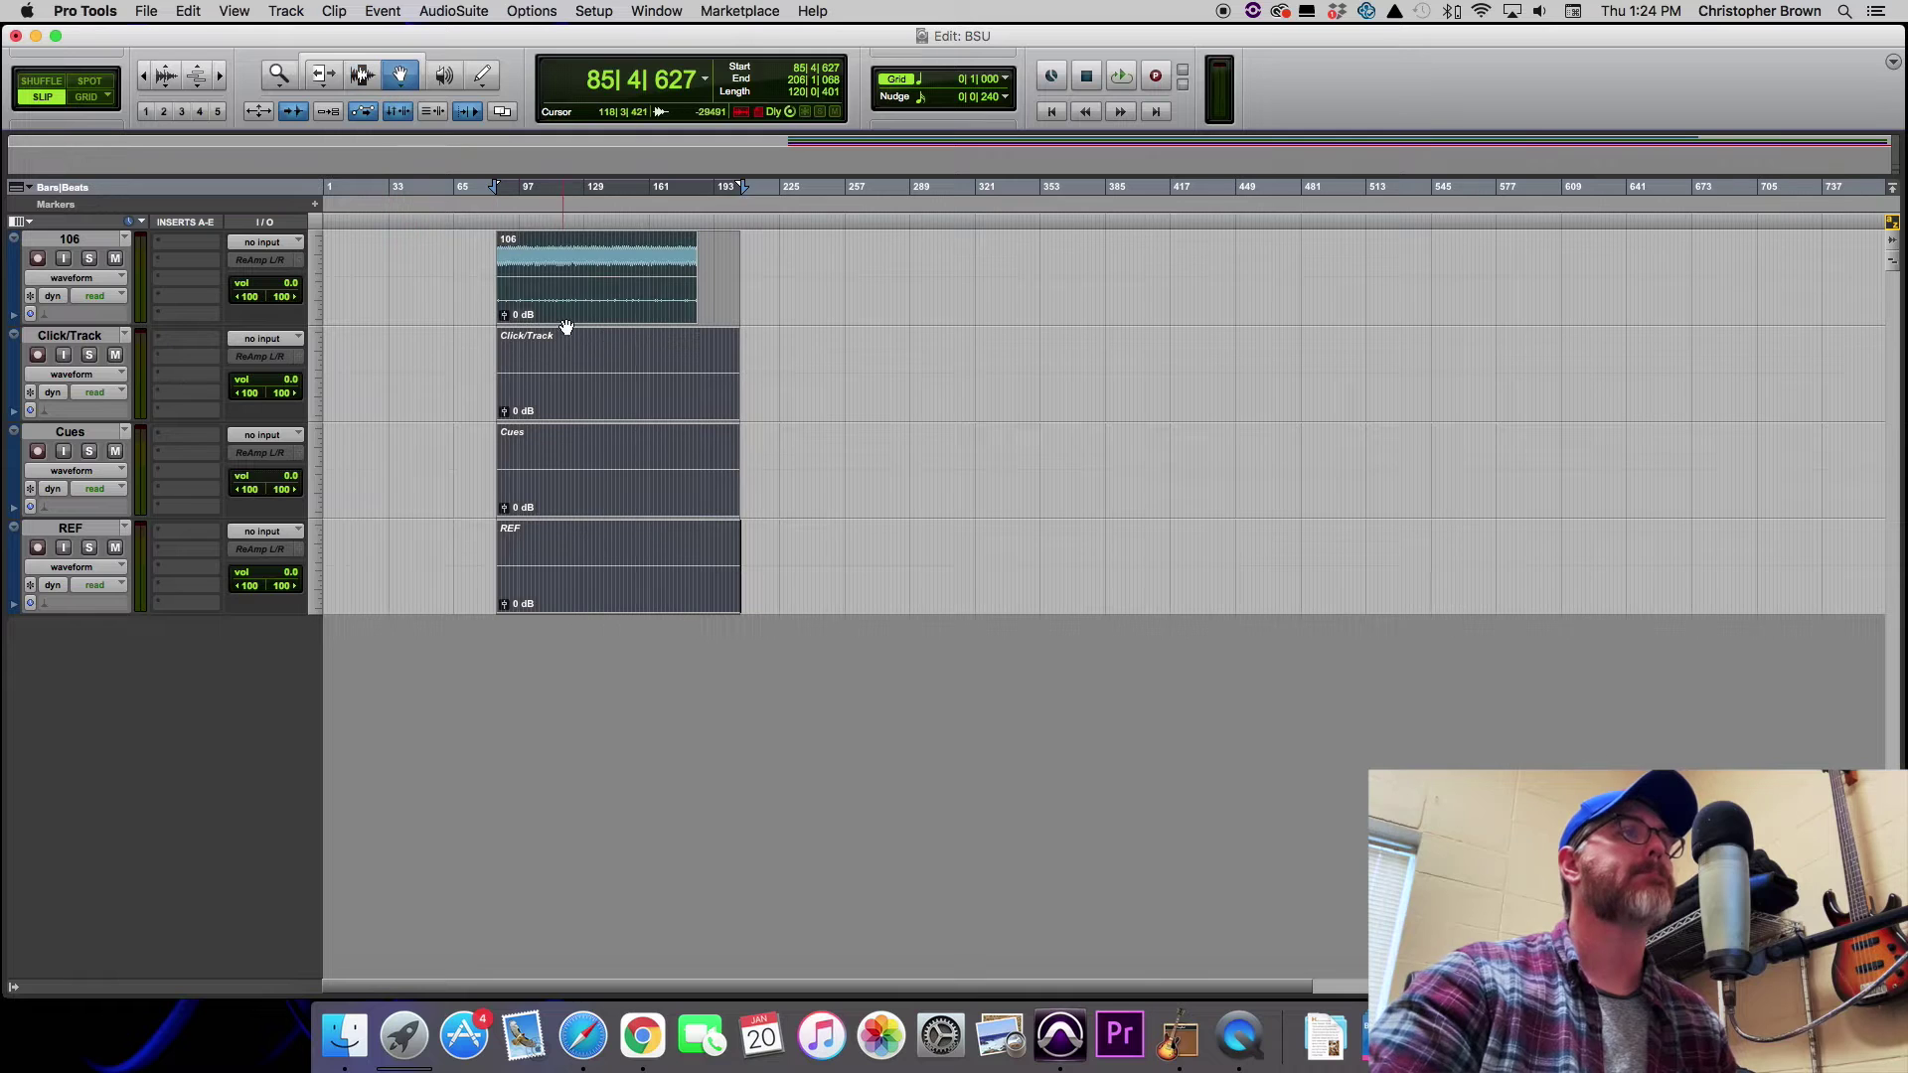
drag(515, 302, 327, 298)
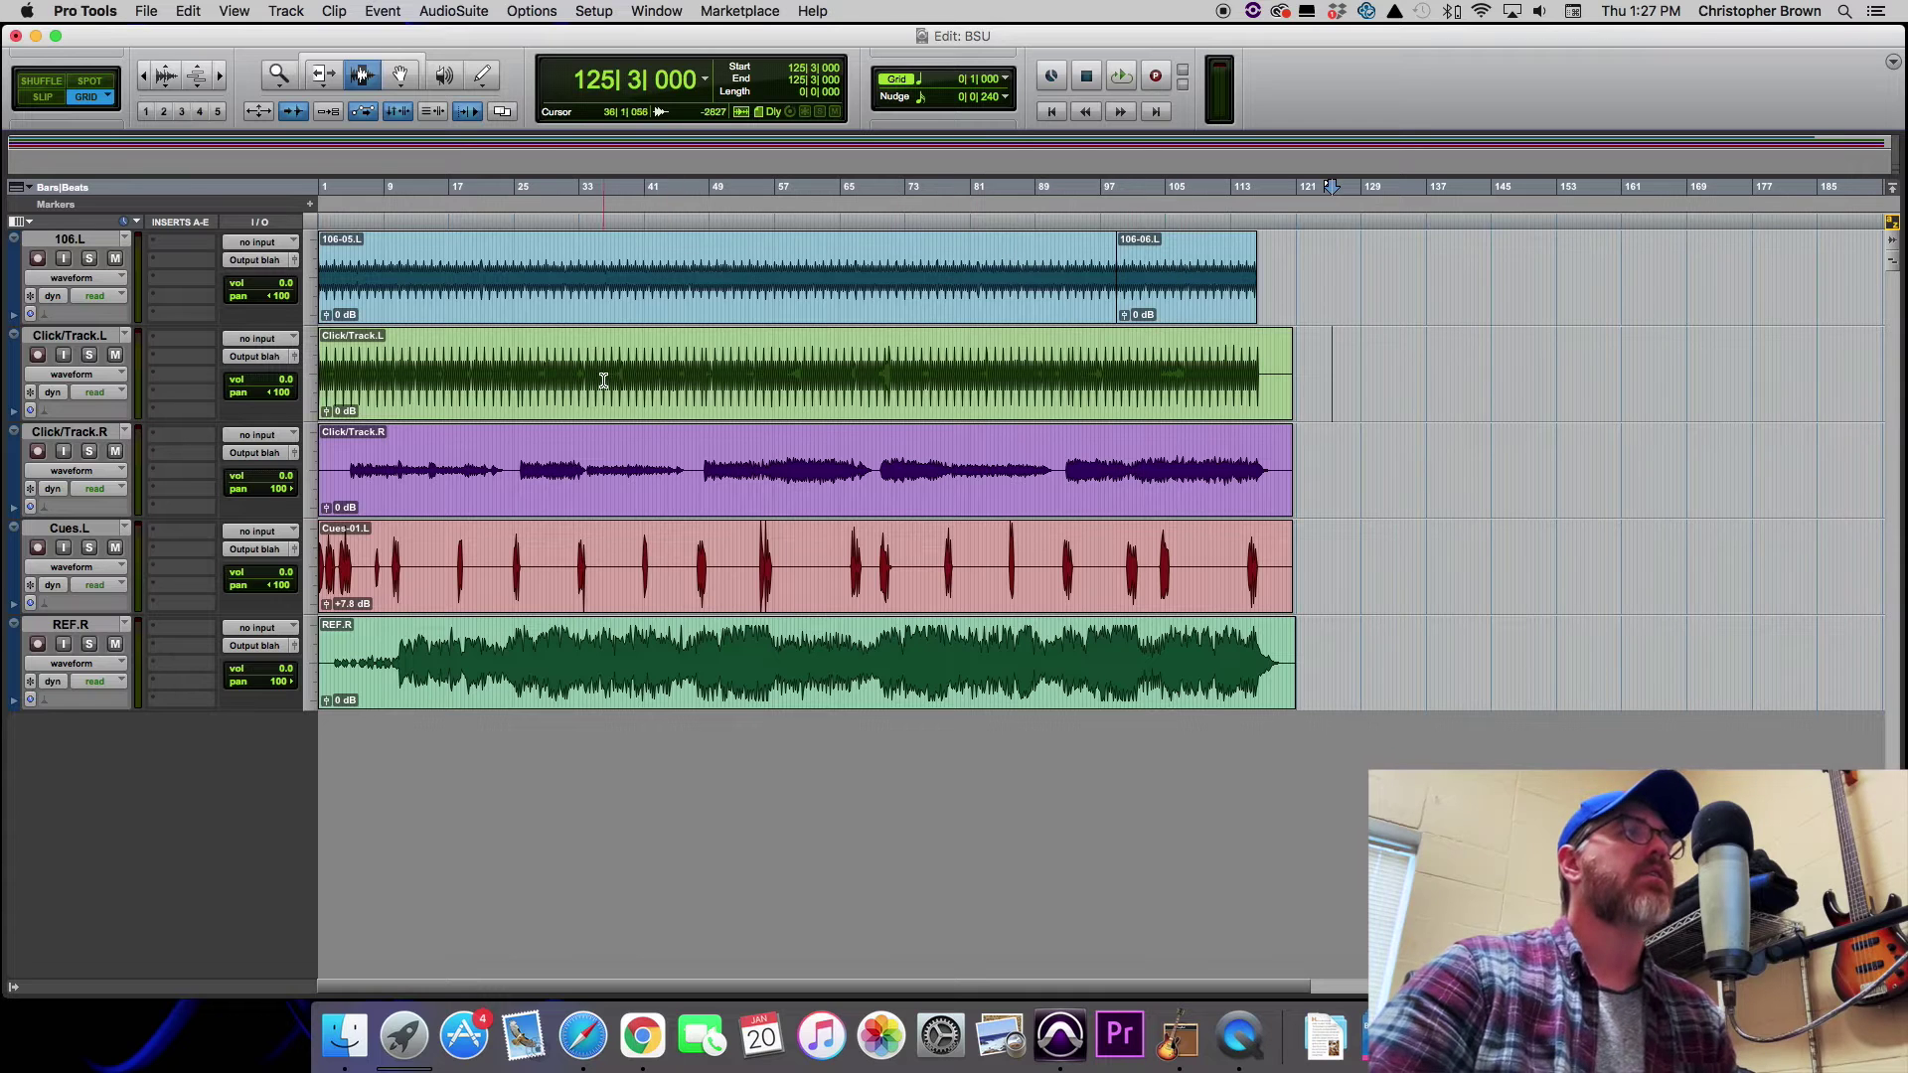
Zoom in on the first bars and raise the Click/Track.L clip gain to about +36 dB.
click(223, 79)
click(223, 80)
click(222, 80)
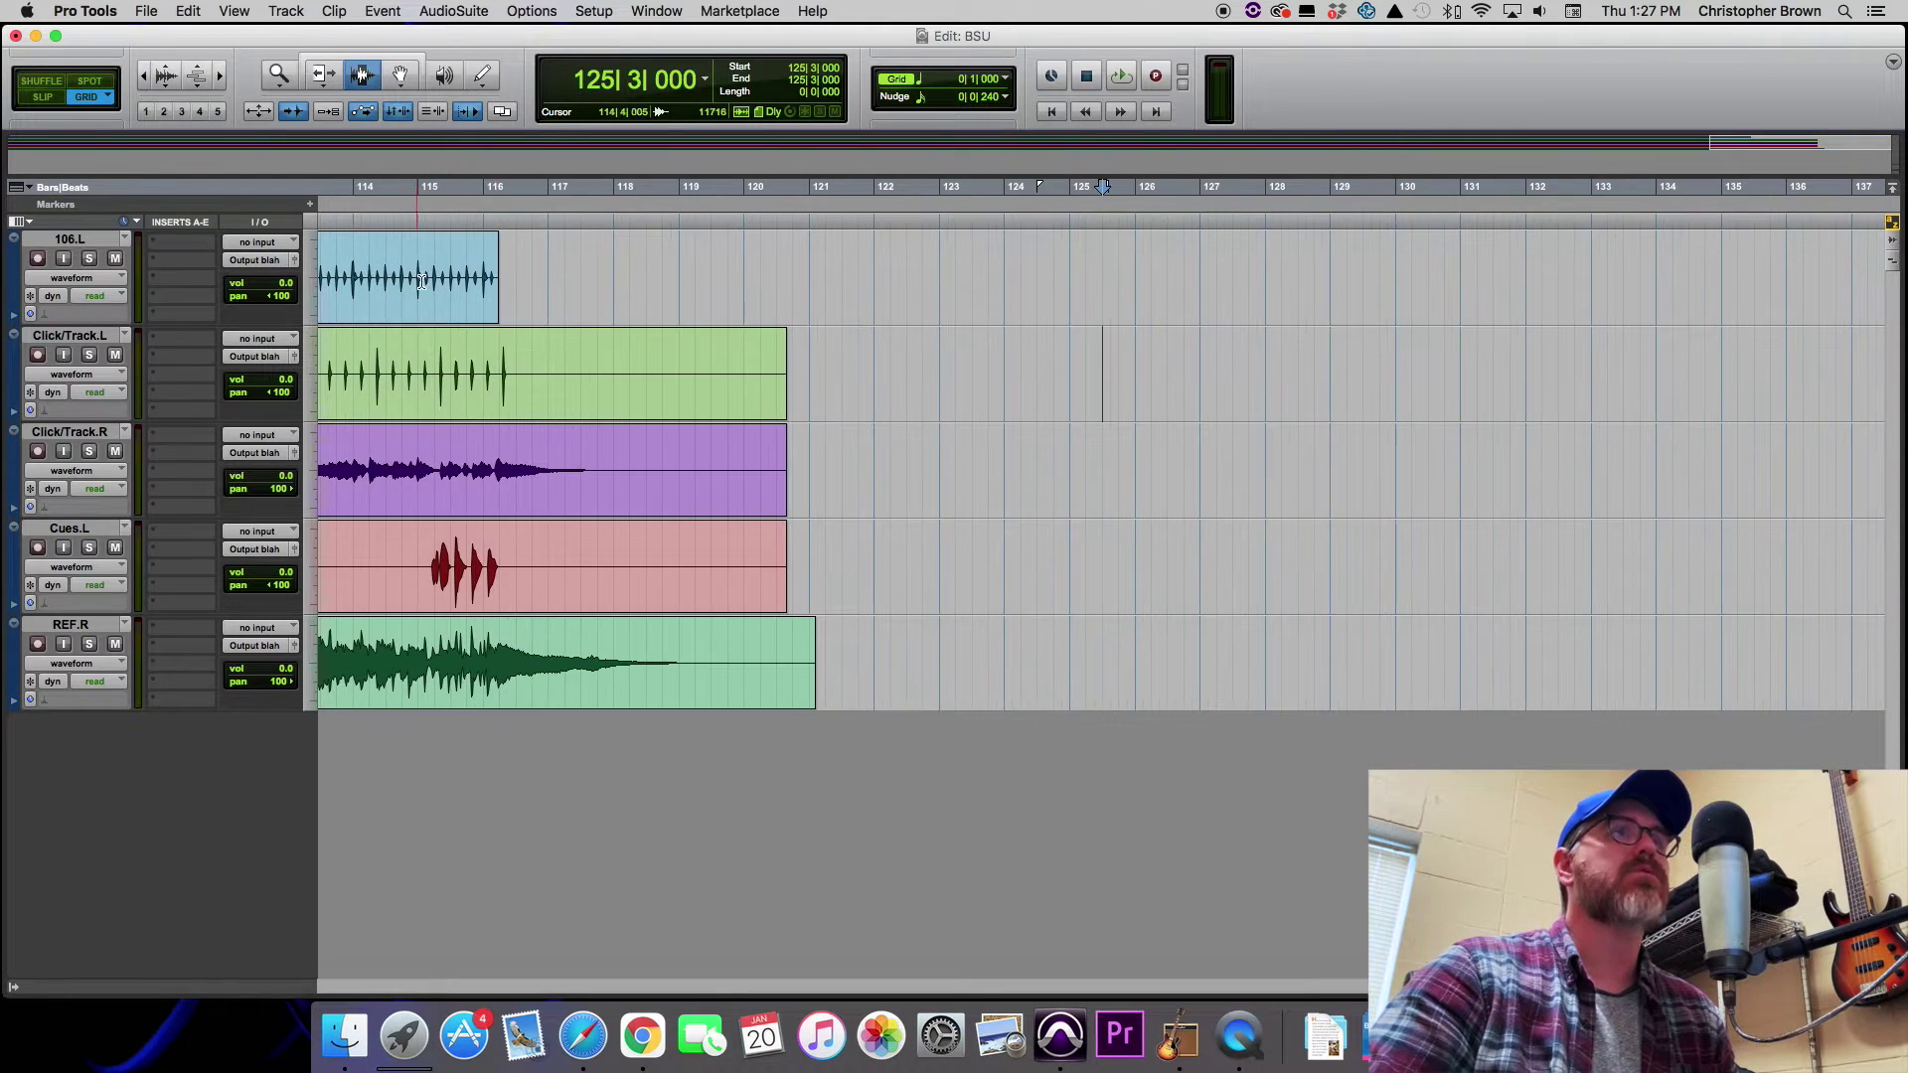
click(1050, 111)
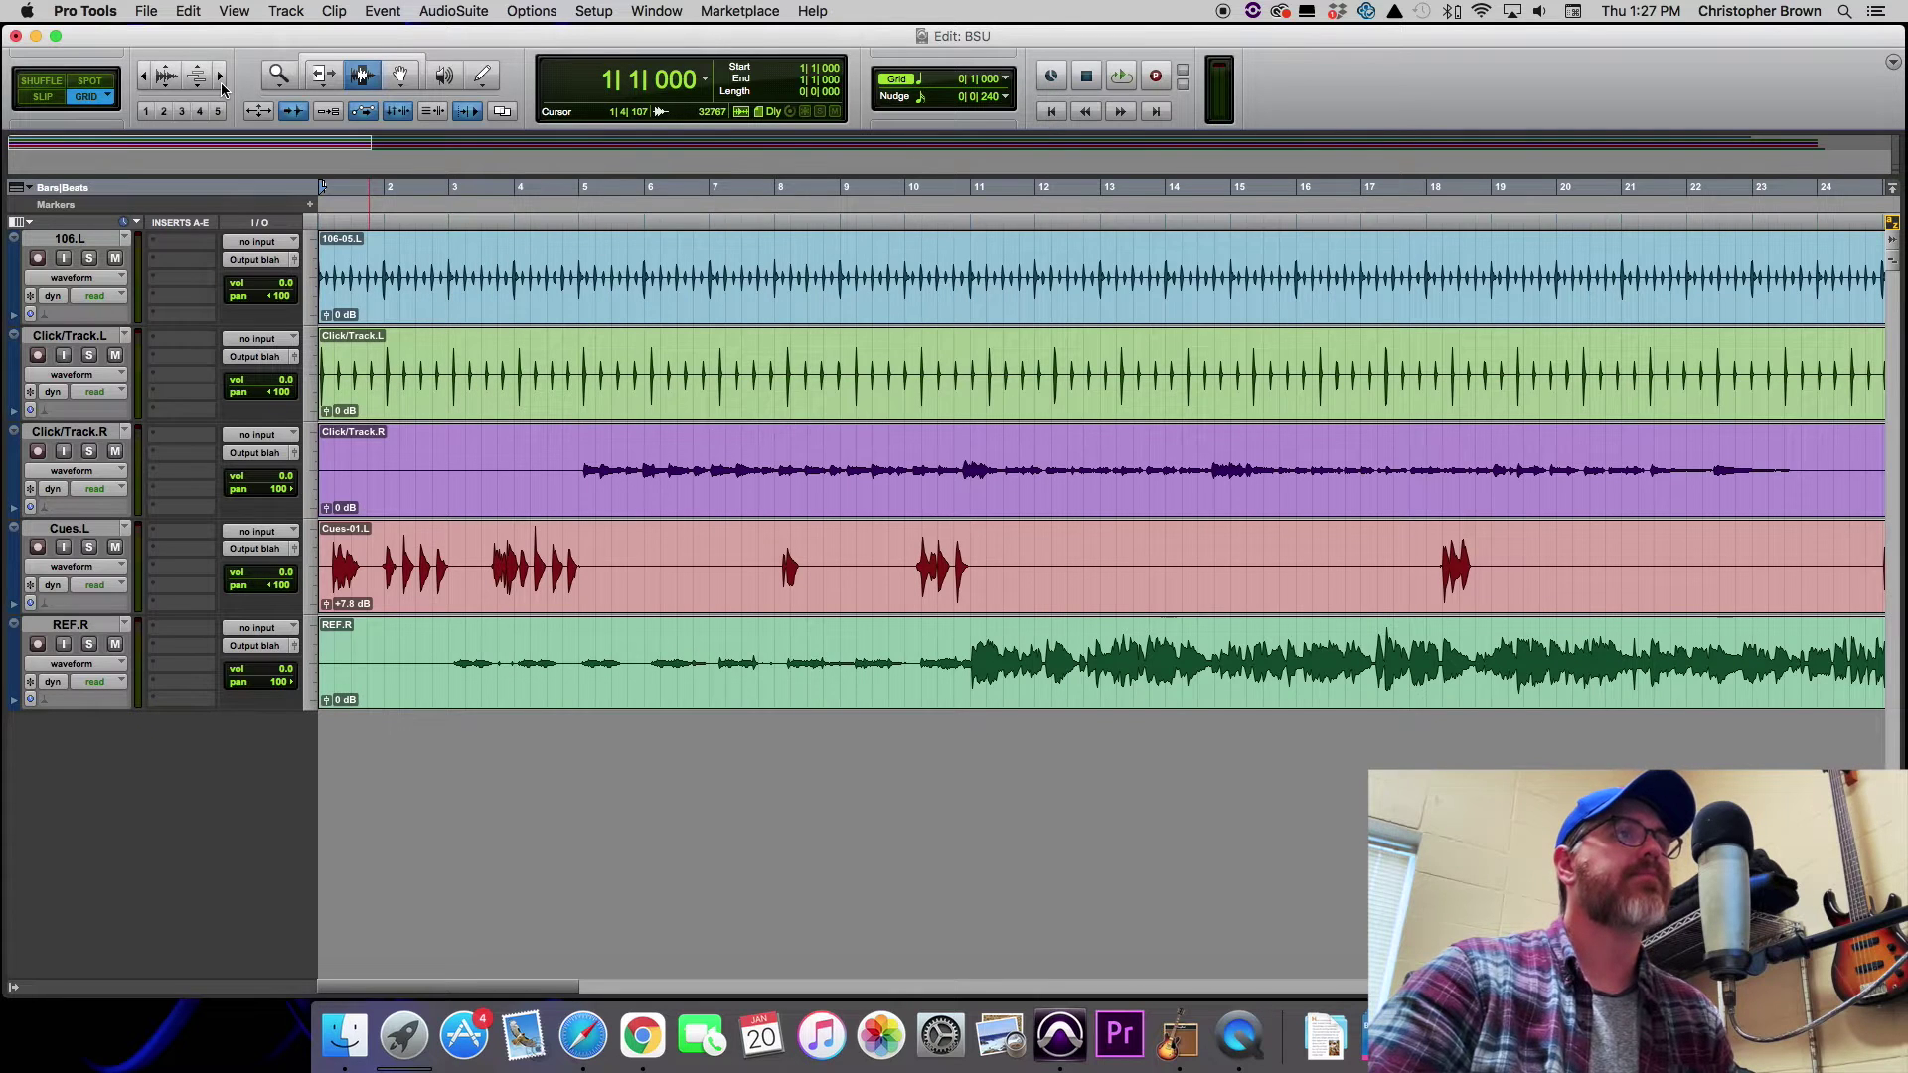
click(223, 87)
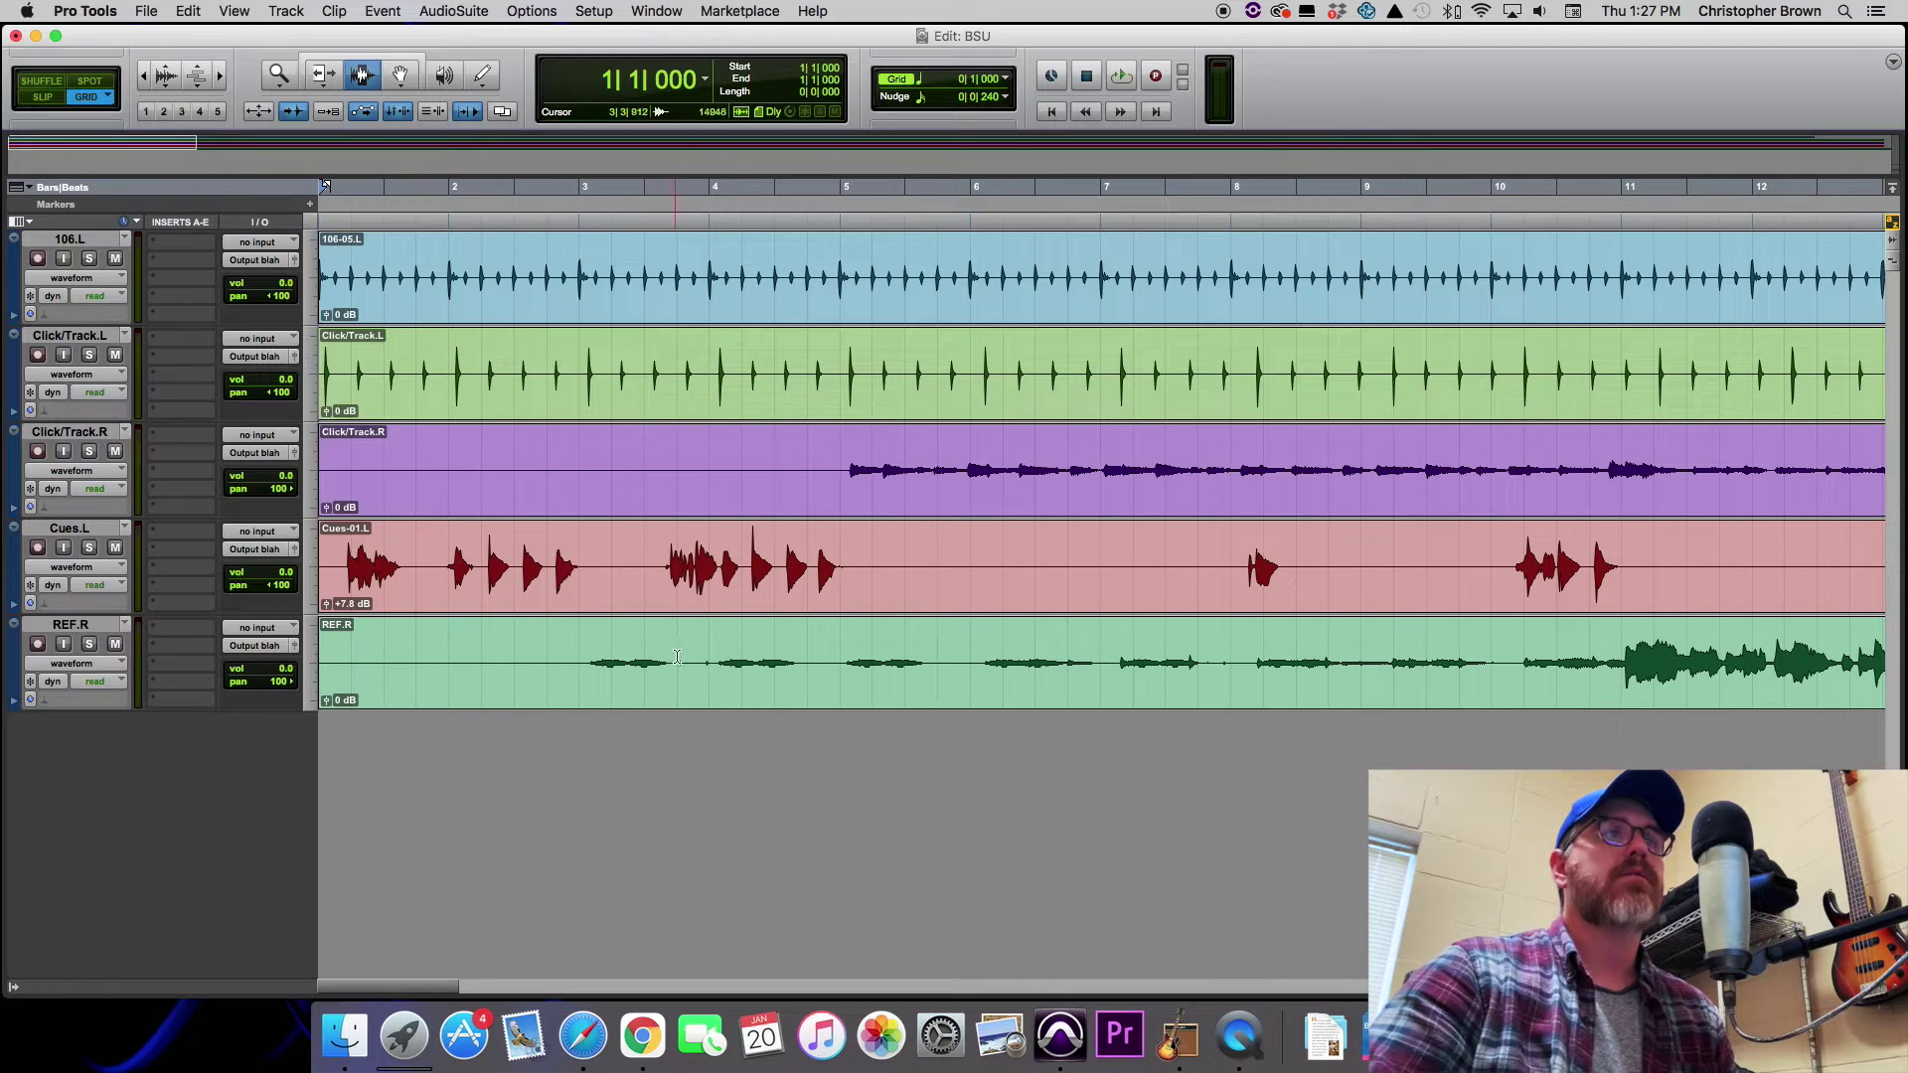
scroll(899, 492, right, 5)
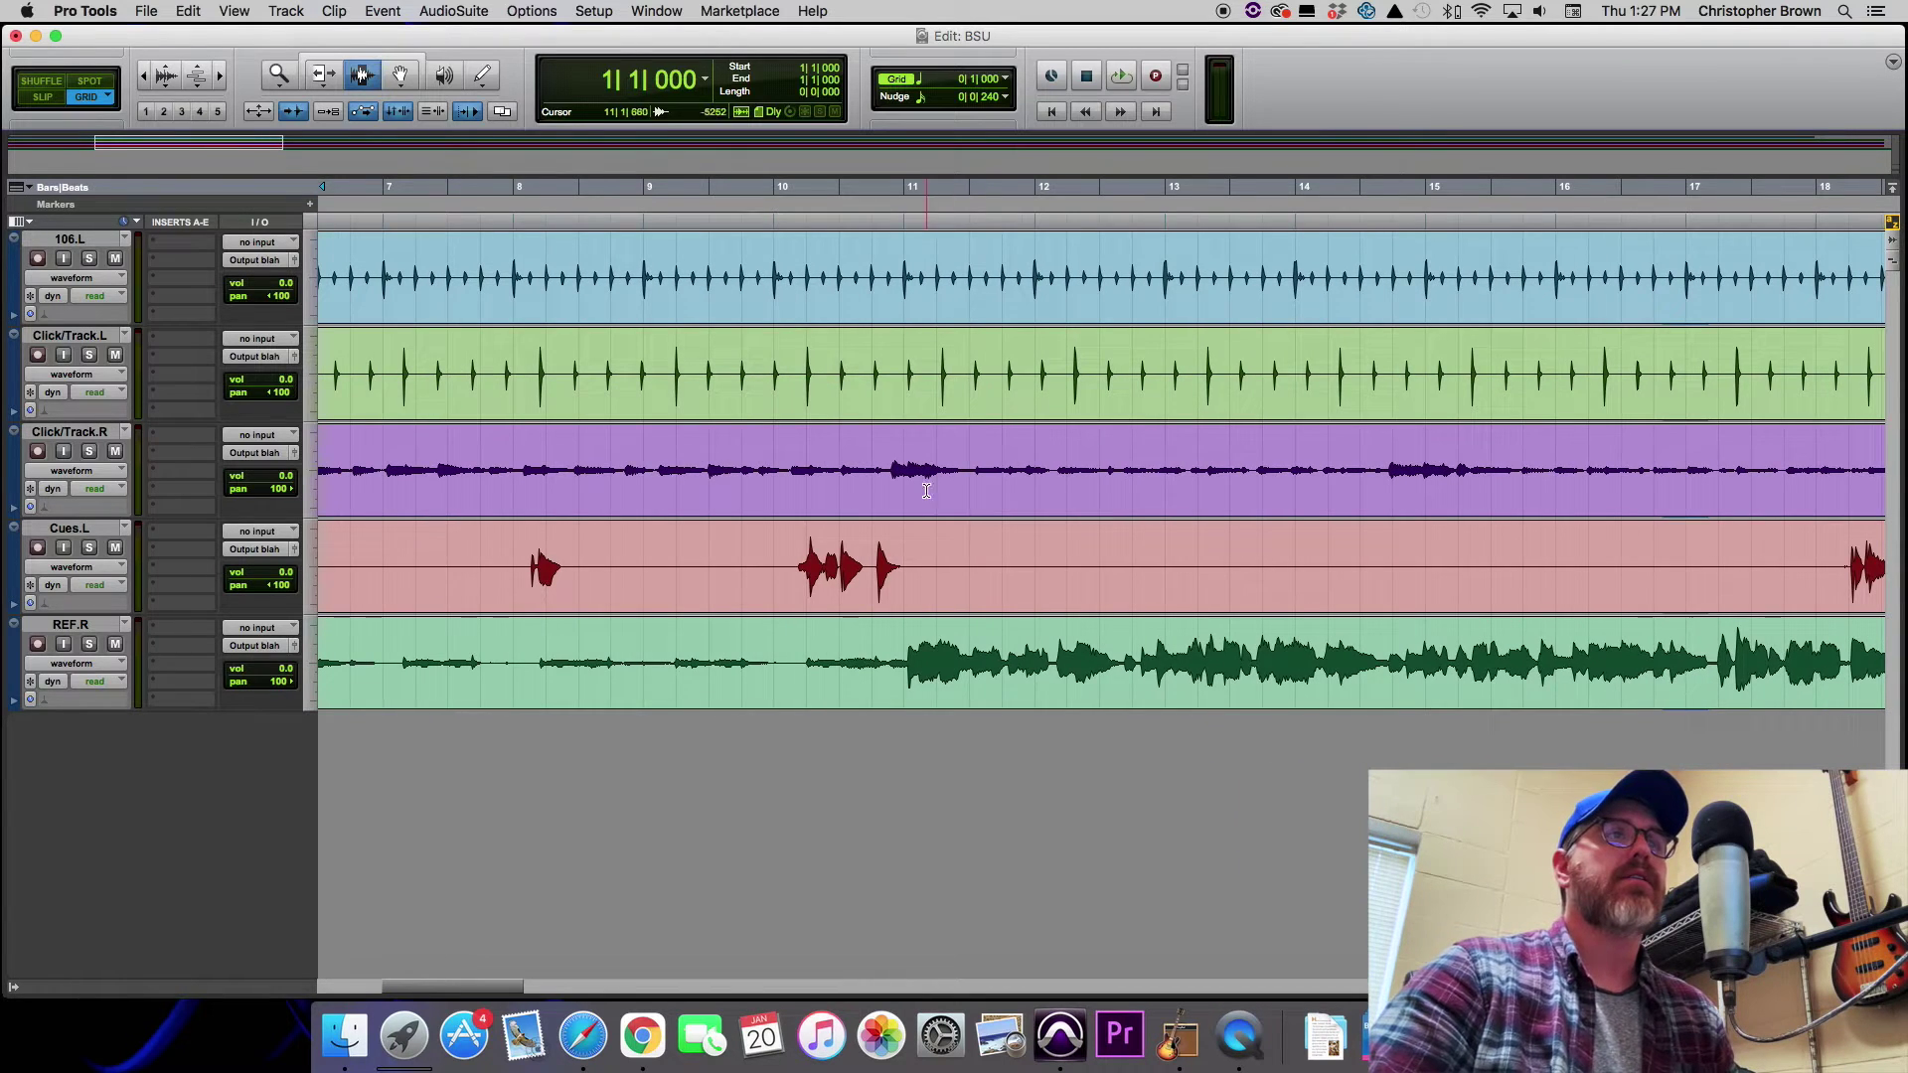
scroll(927, 542, left, 5)
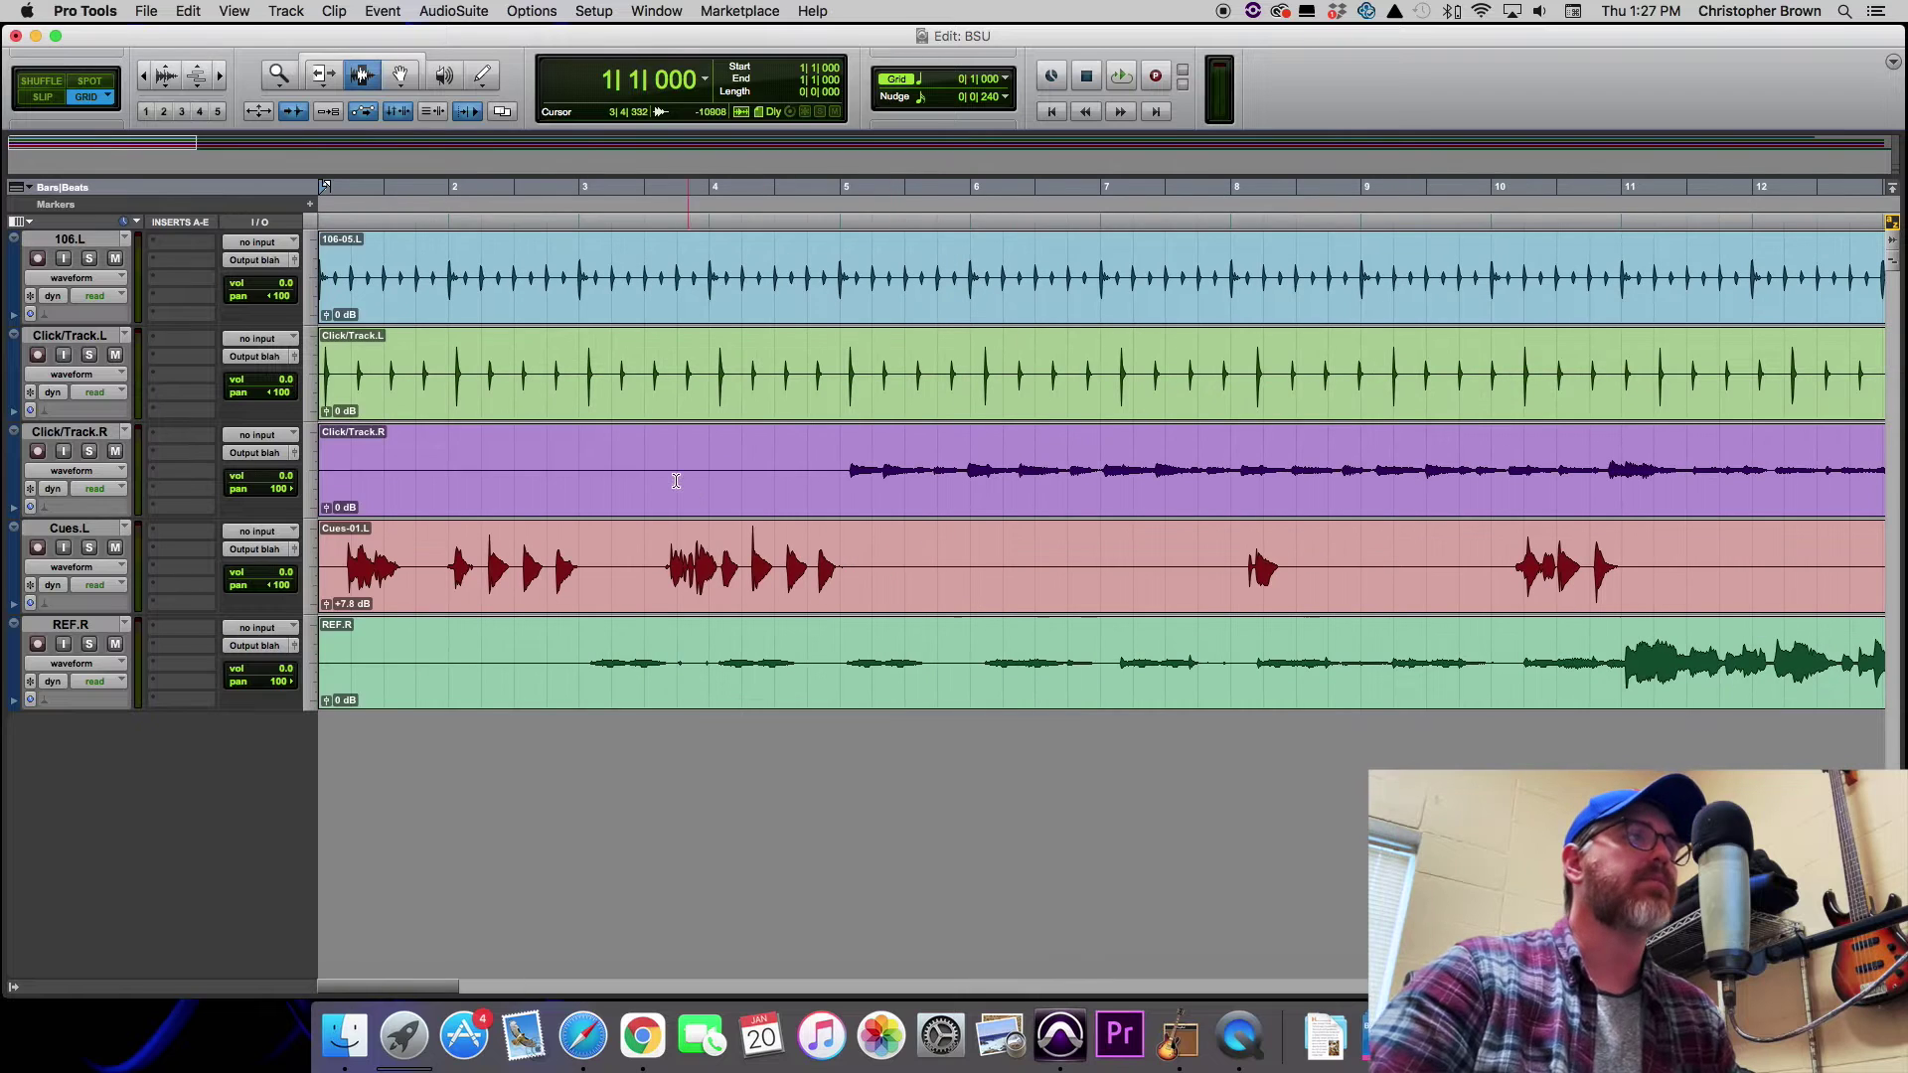
click(418, 386)
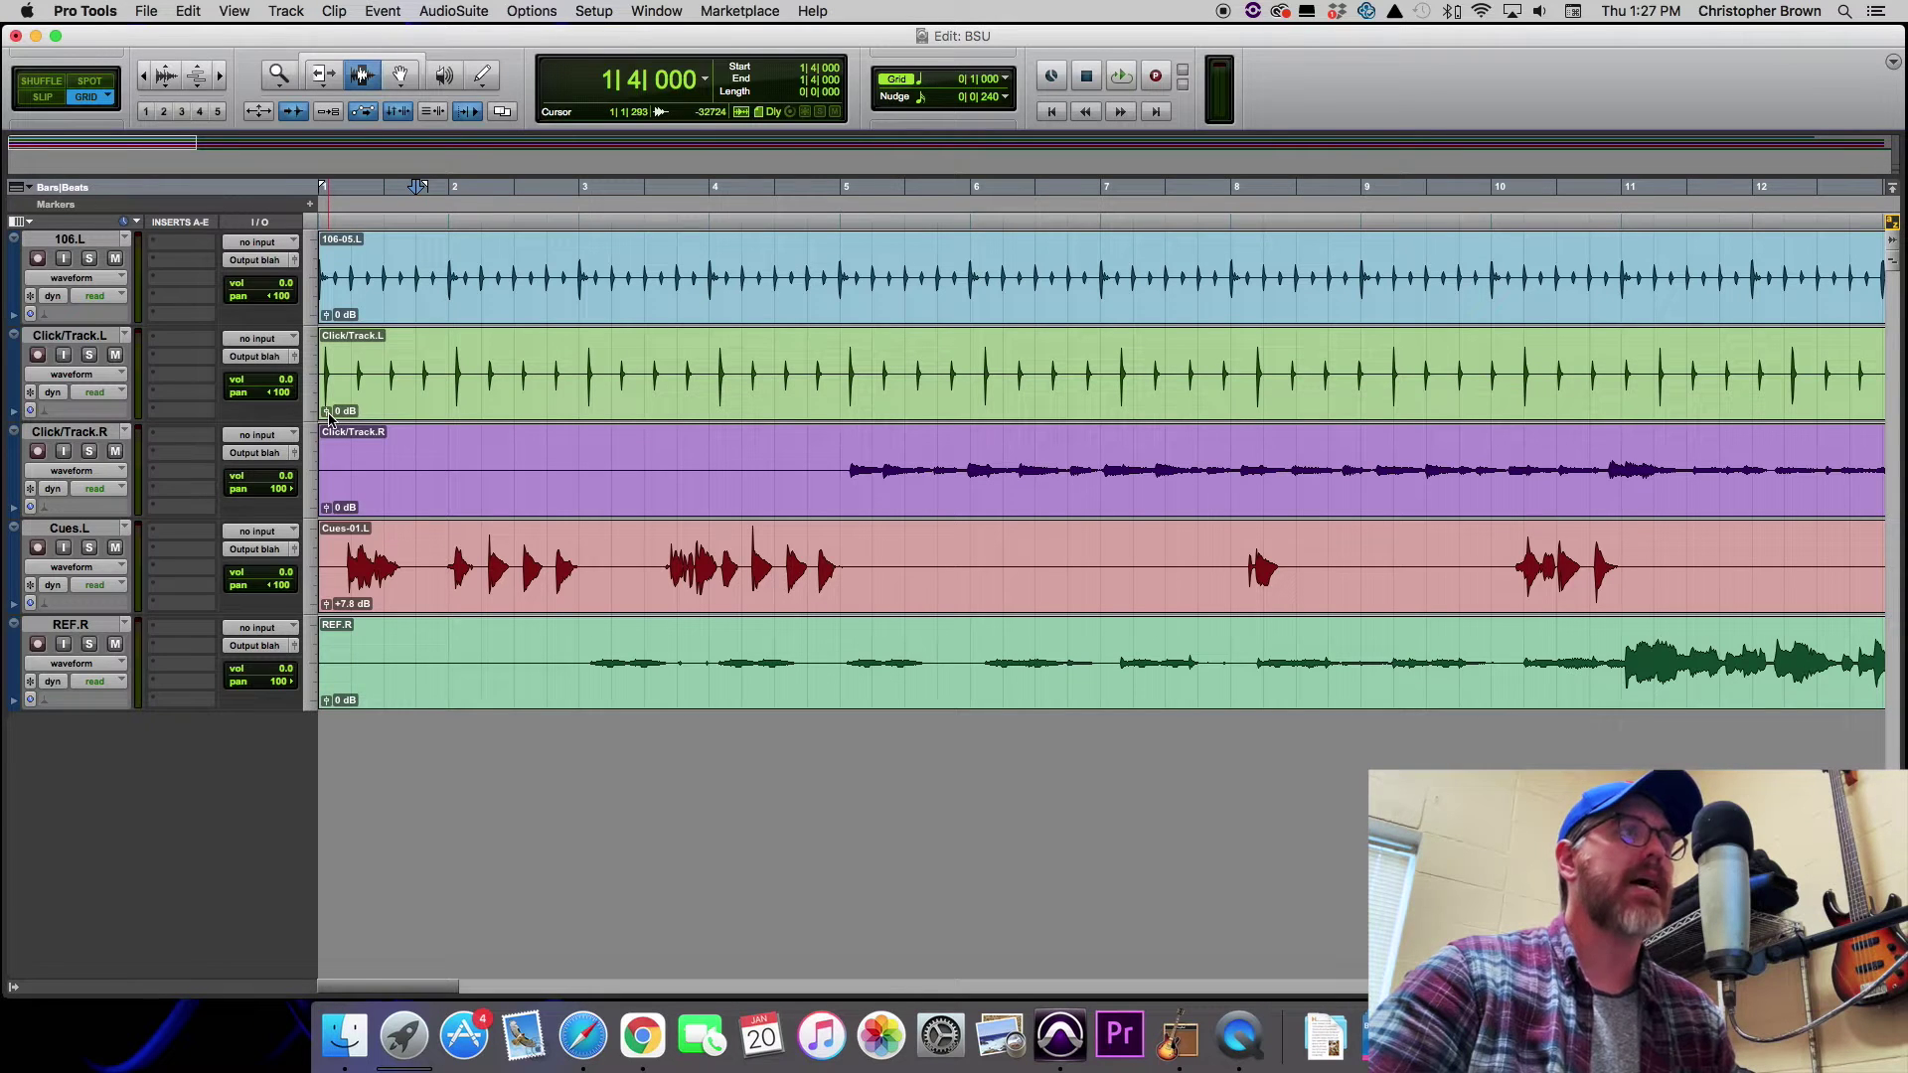
drag(329, 417, 340, 313)
scroll(814, 365, right, 10)
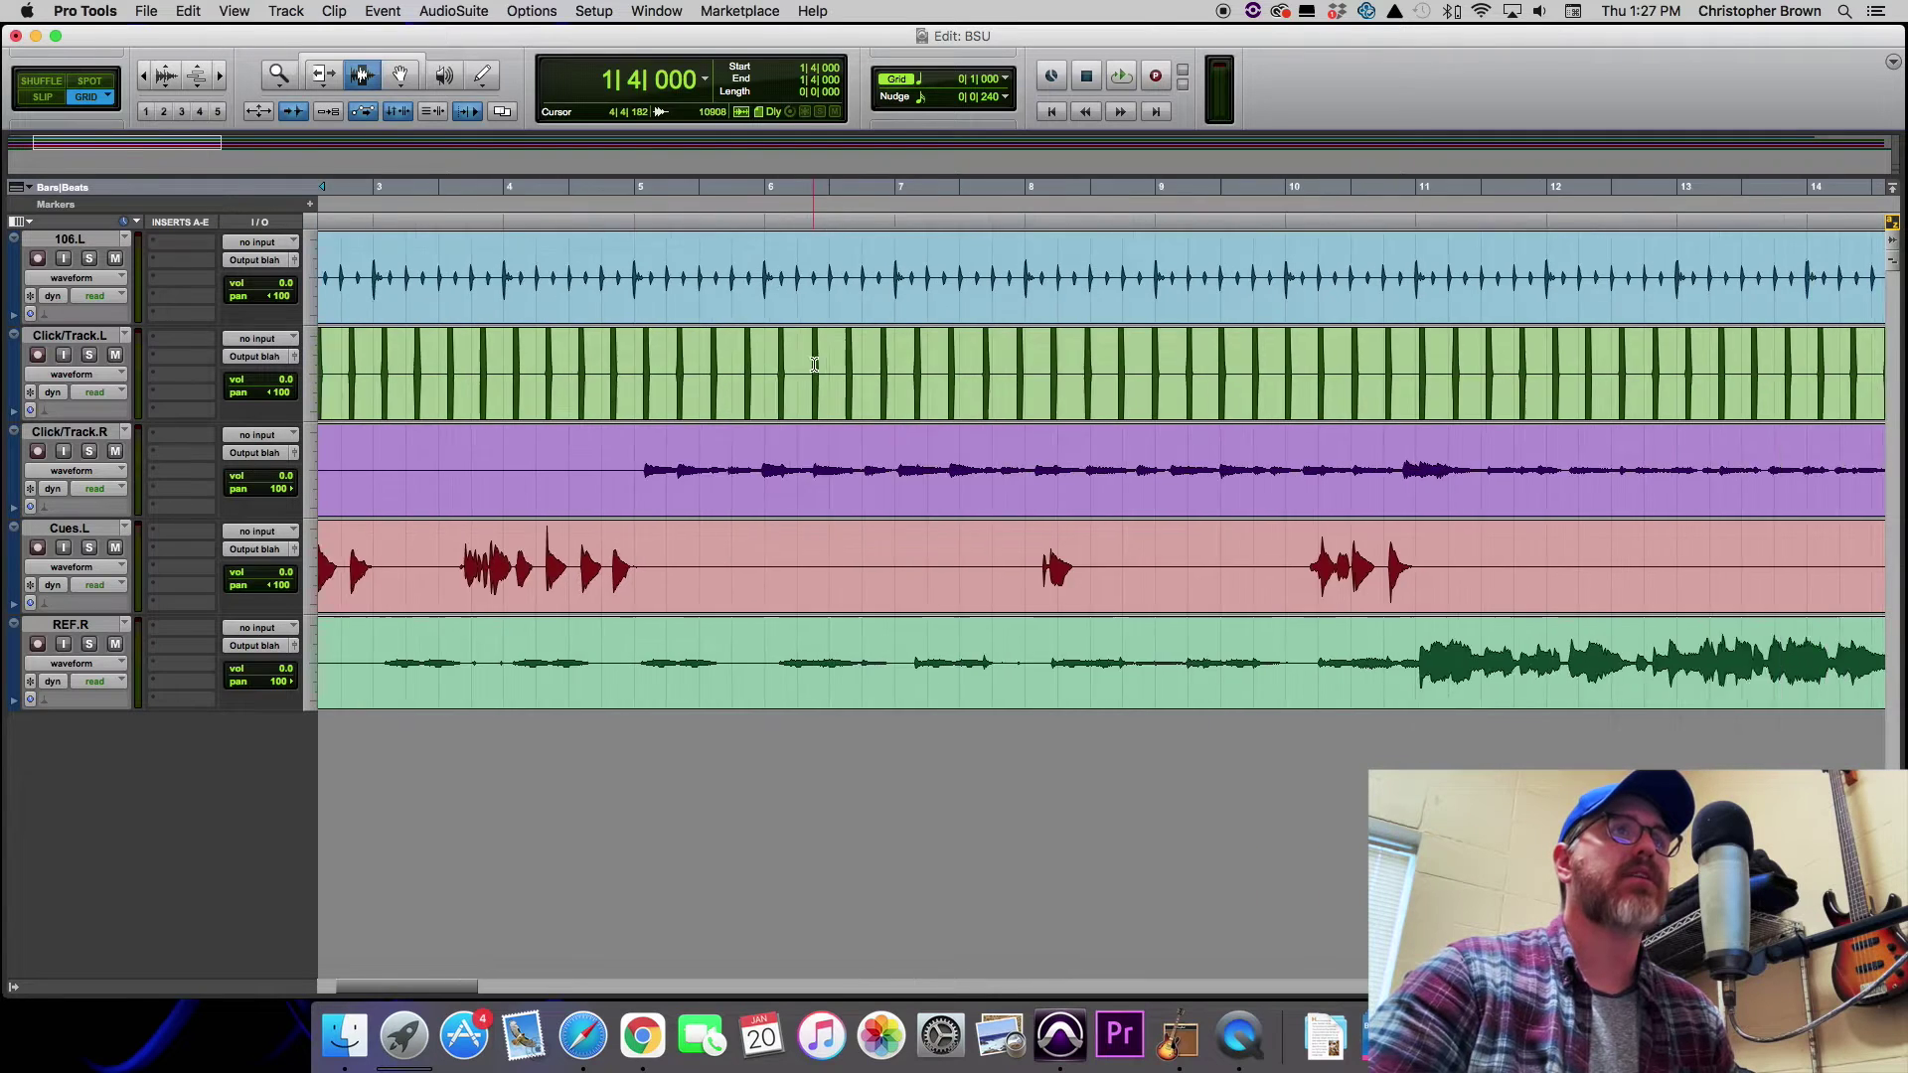
scroll(814, 364, right, 20)
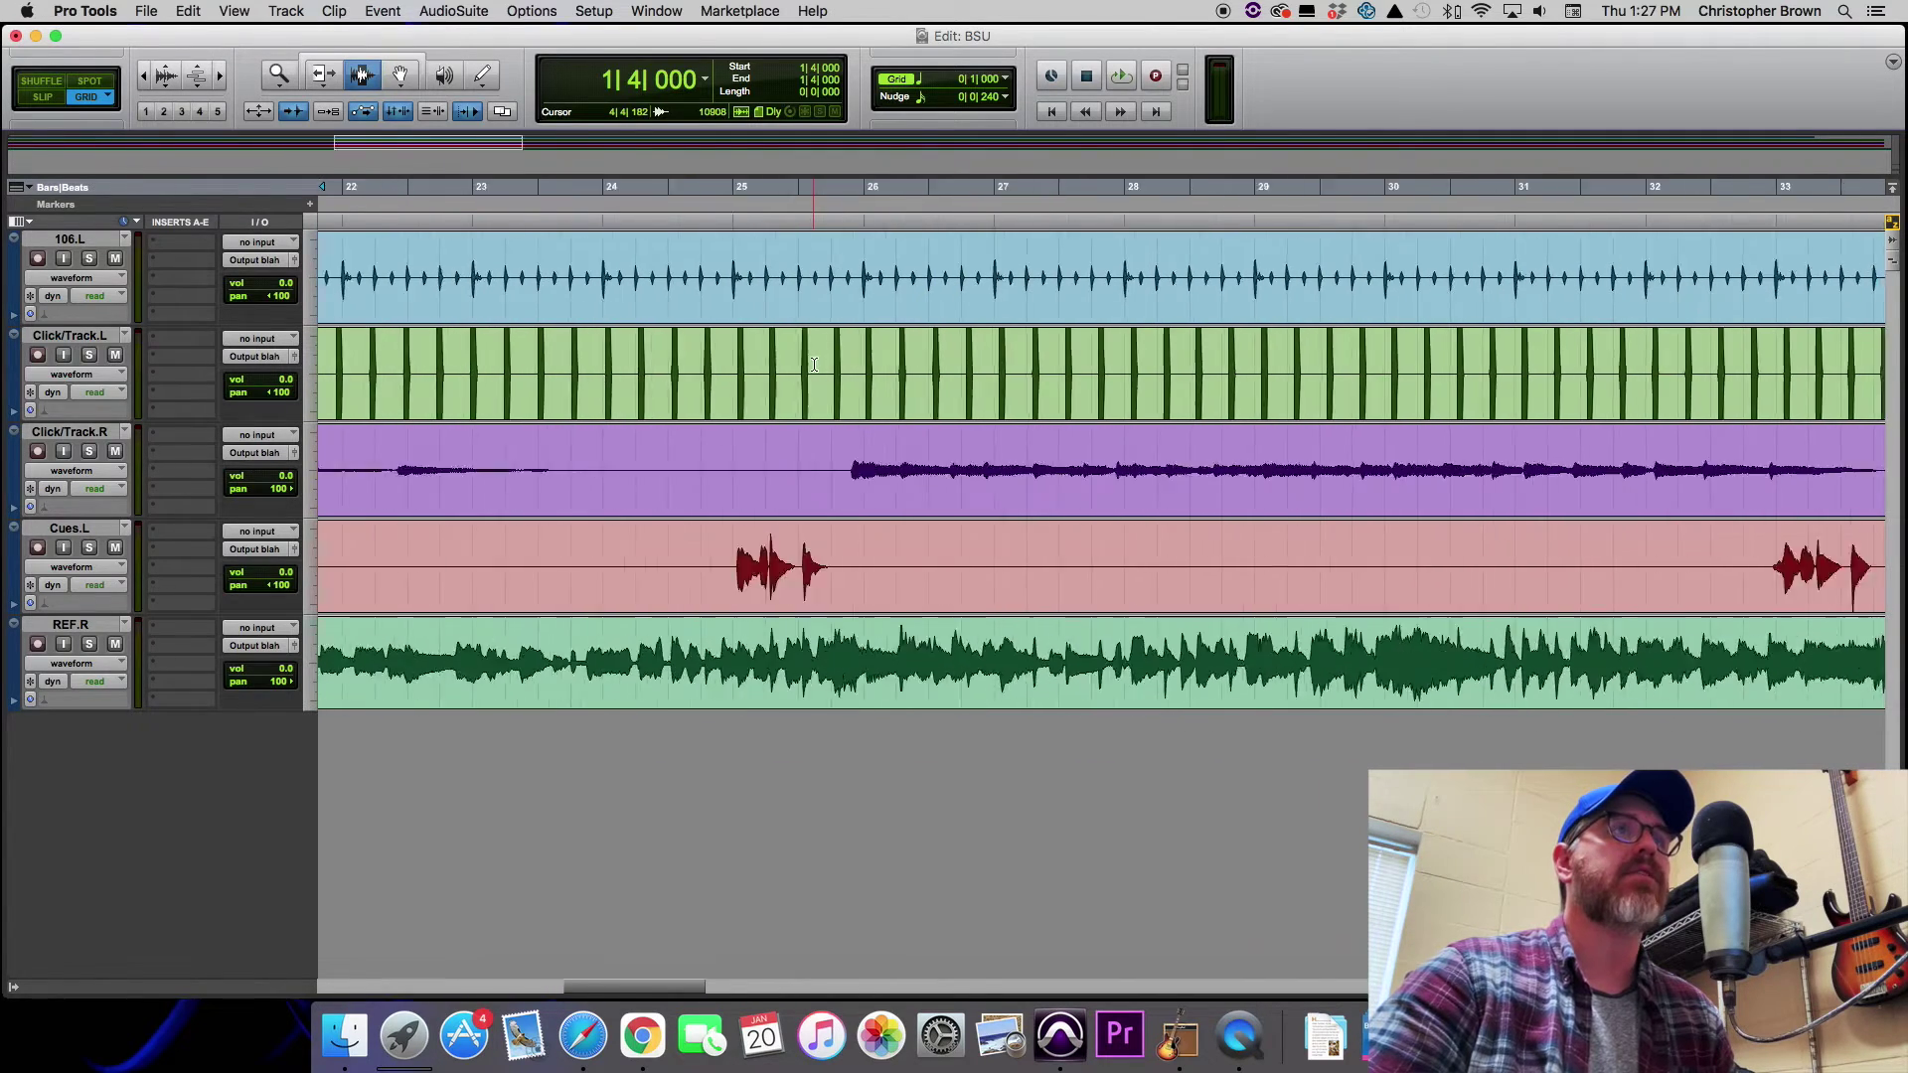
Zoom out and lower clip gain on Click/Track.R, Cues and REF to -22.6, -21.1 and -31.5 dB.
scroll(814, 365, right, 20)
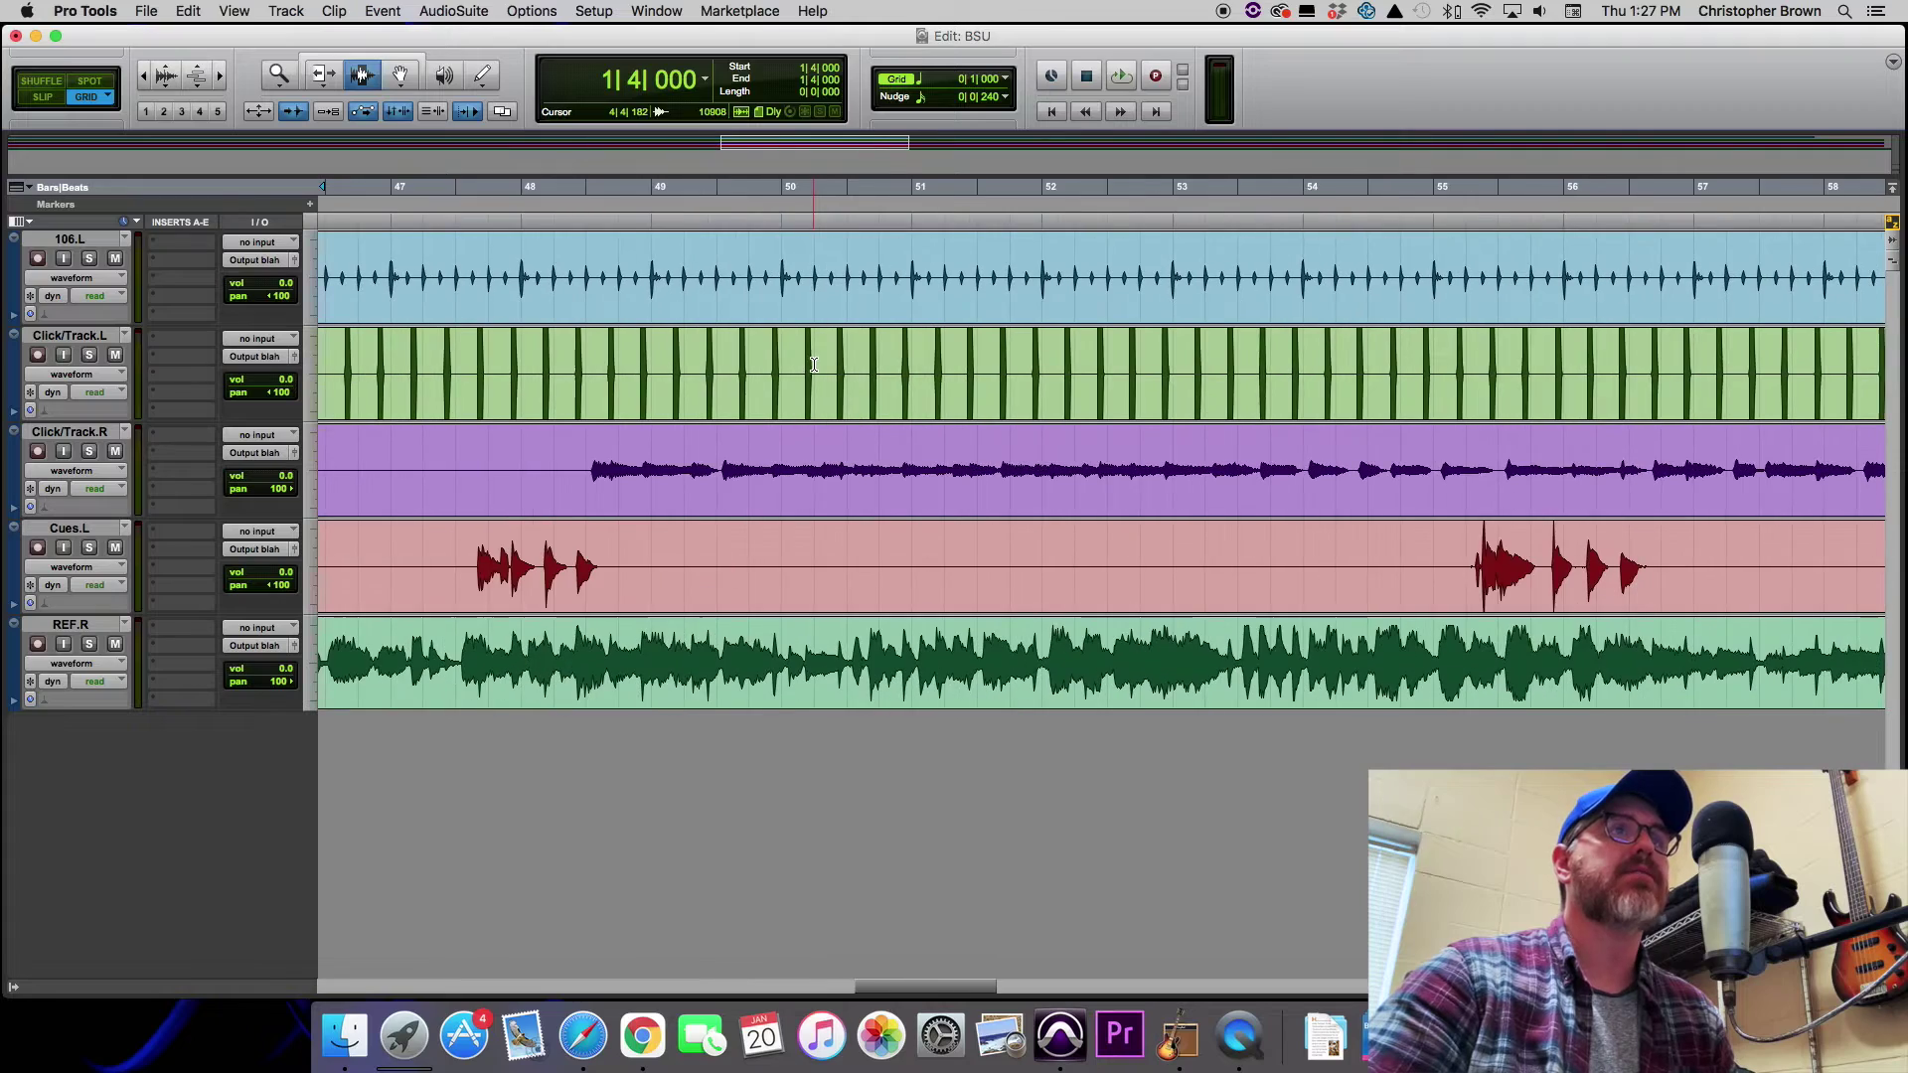
scroll(814, 365, left, 20)
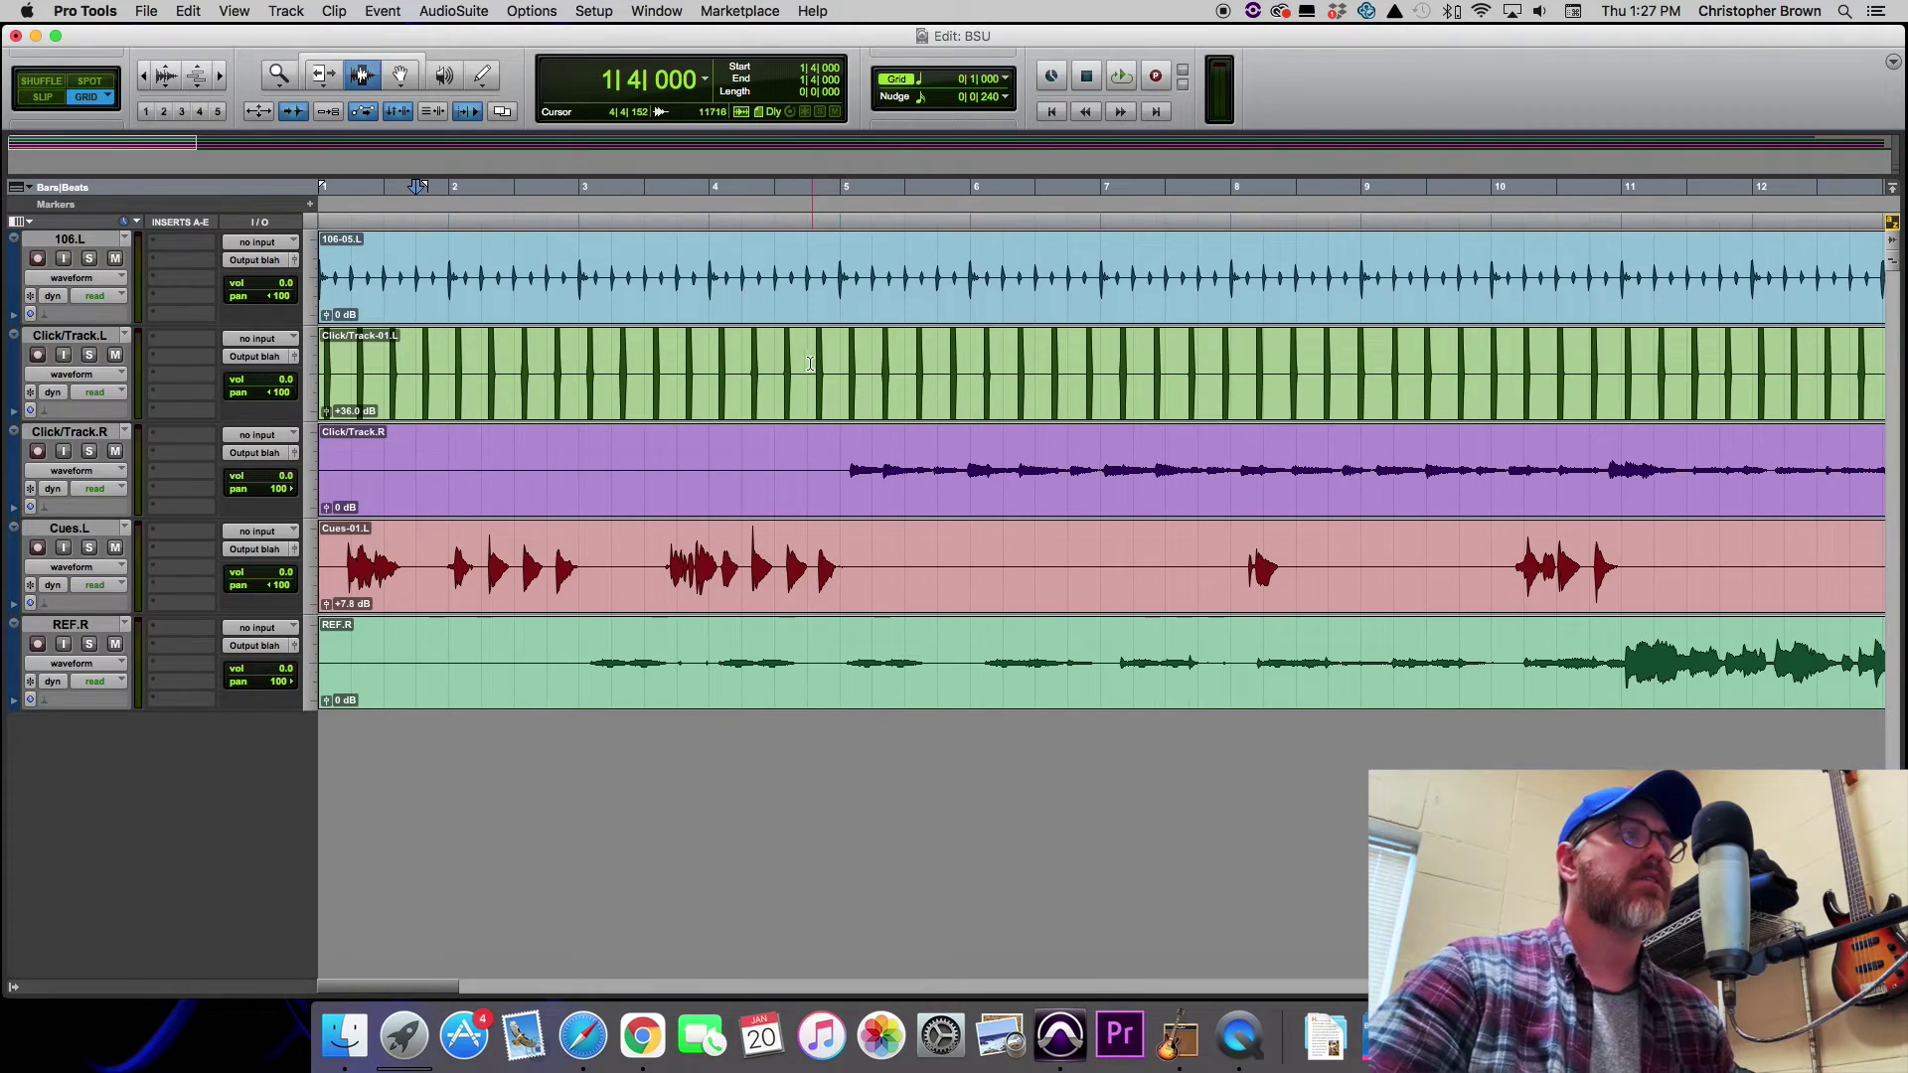
click(143, 78)
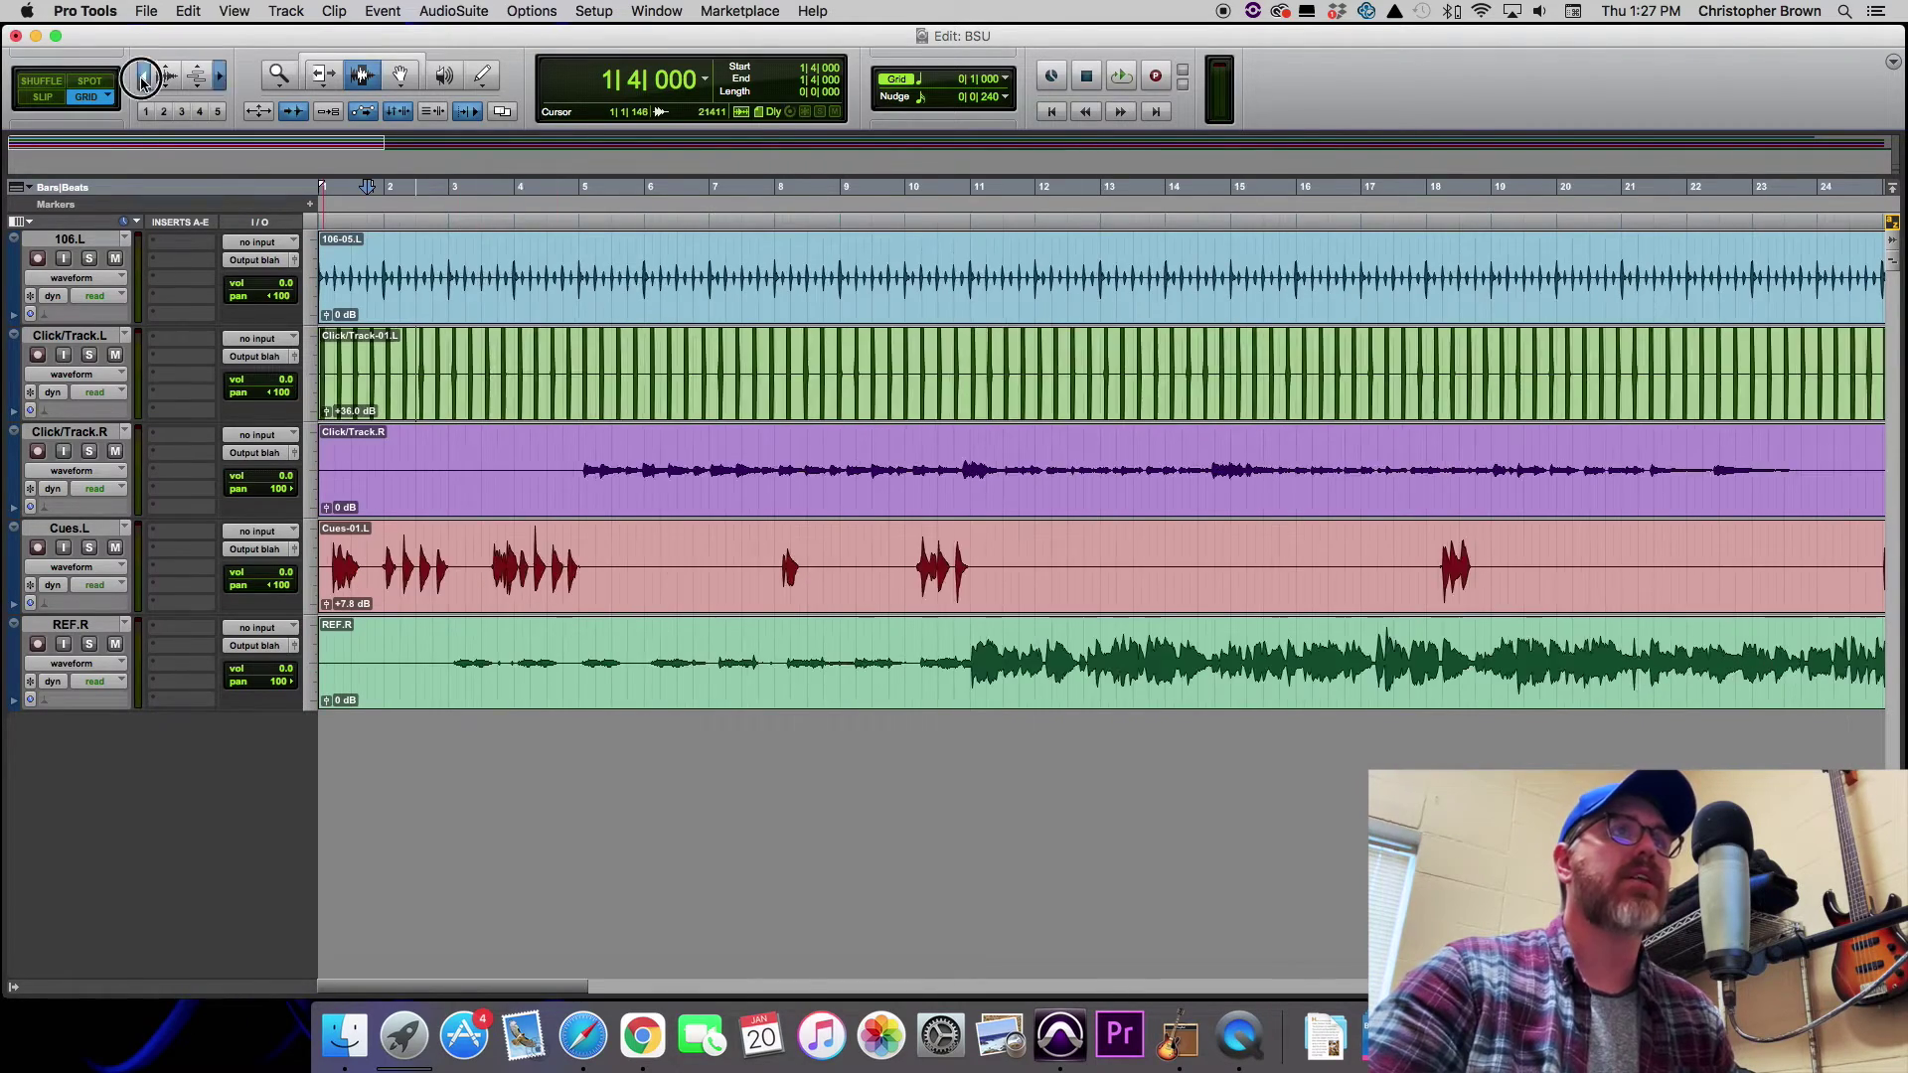
click(143, 78)
click(144, 77)
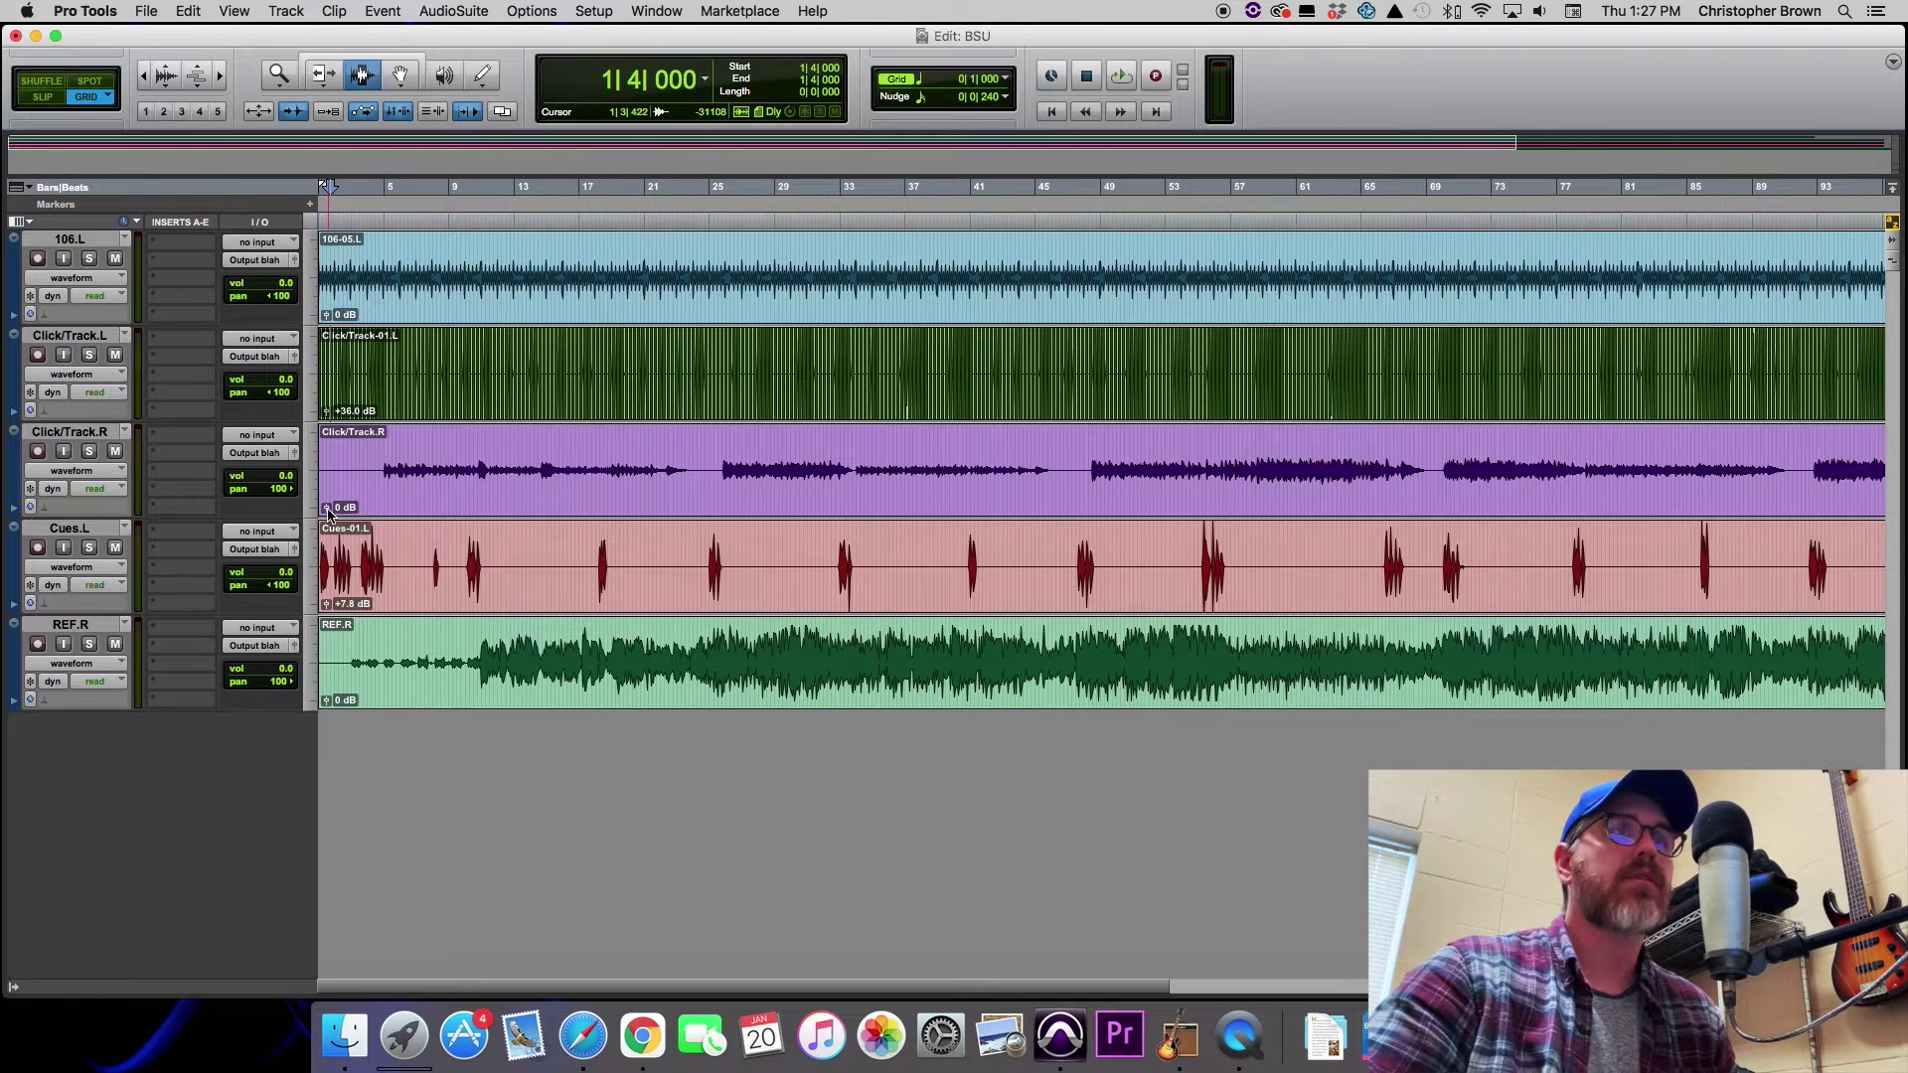
drag(328, 512, 327, 639)
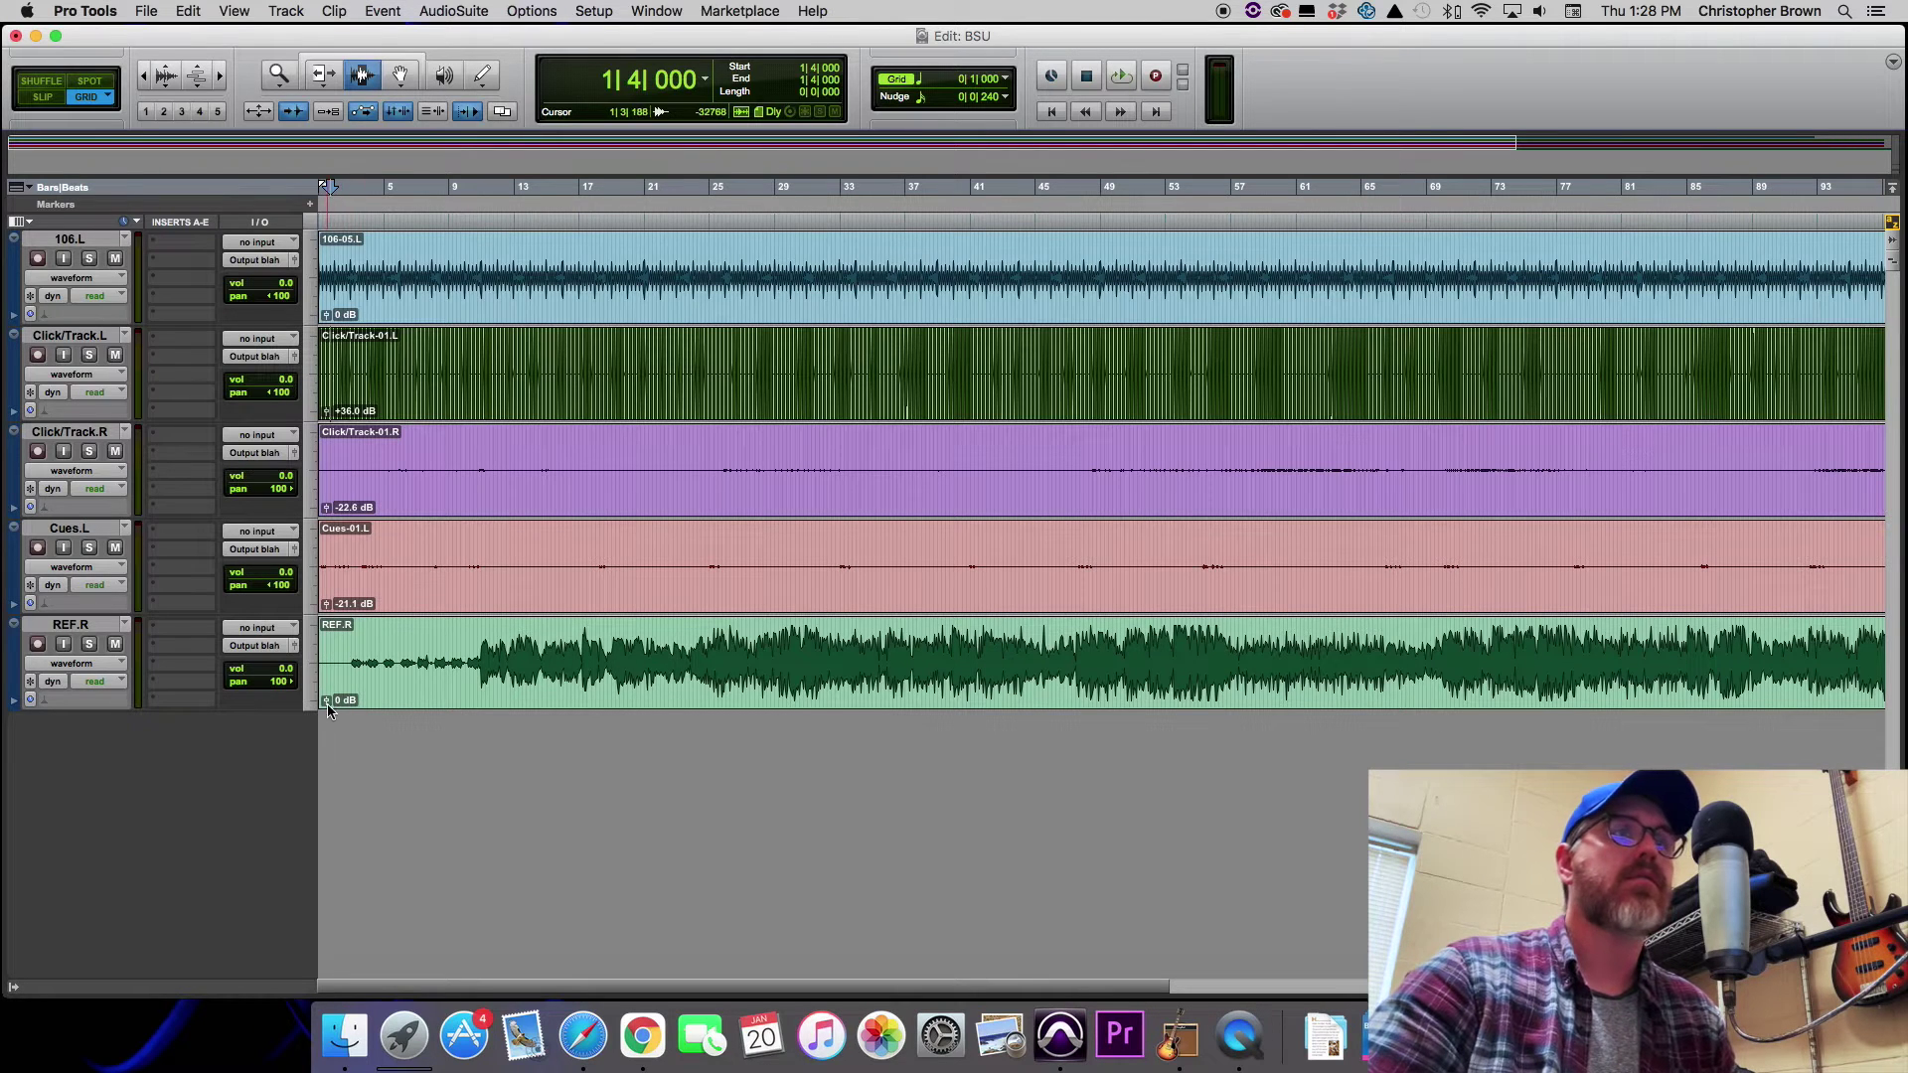
drag(328, 706, 328, 737)
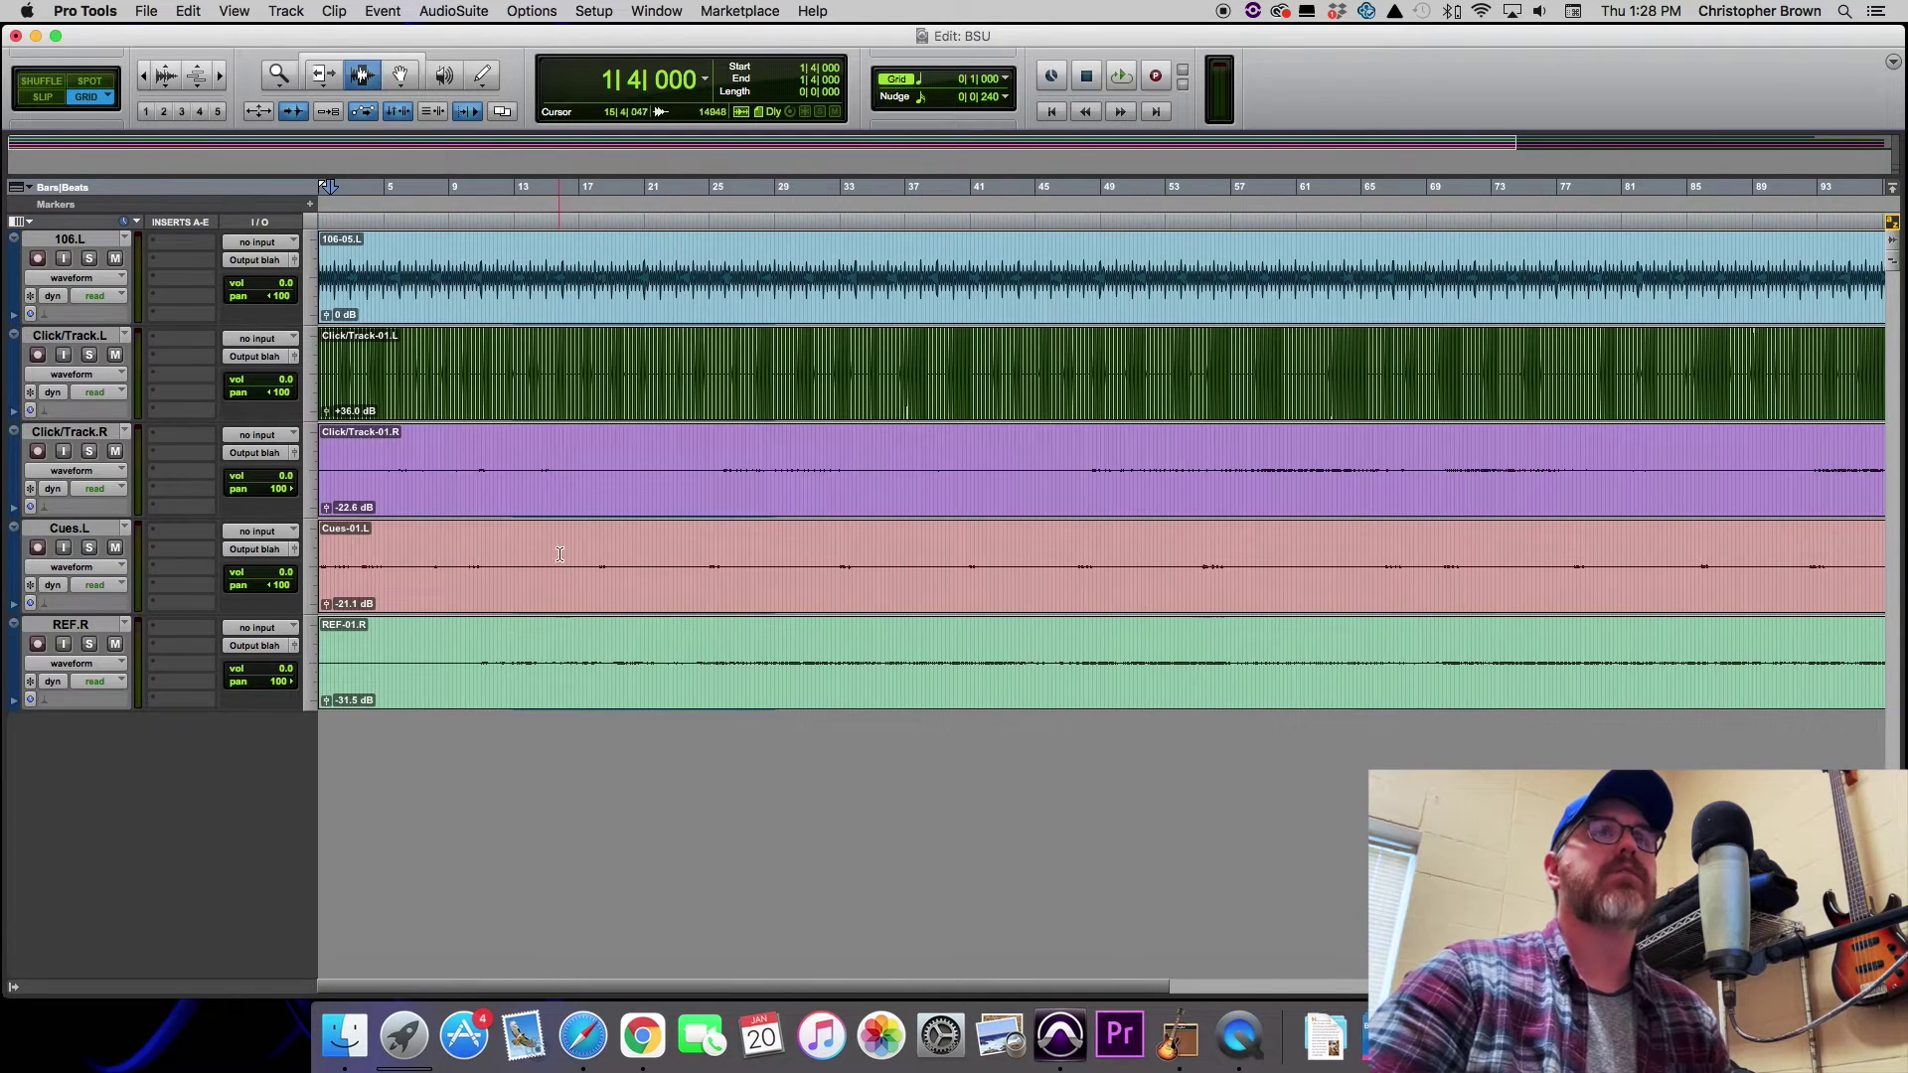
double_click(533, 378)
Select the Click/Track, Cues and REF clips and group them into Group-497.
shift+click(536, 469)
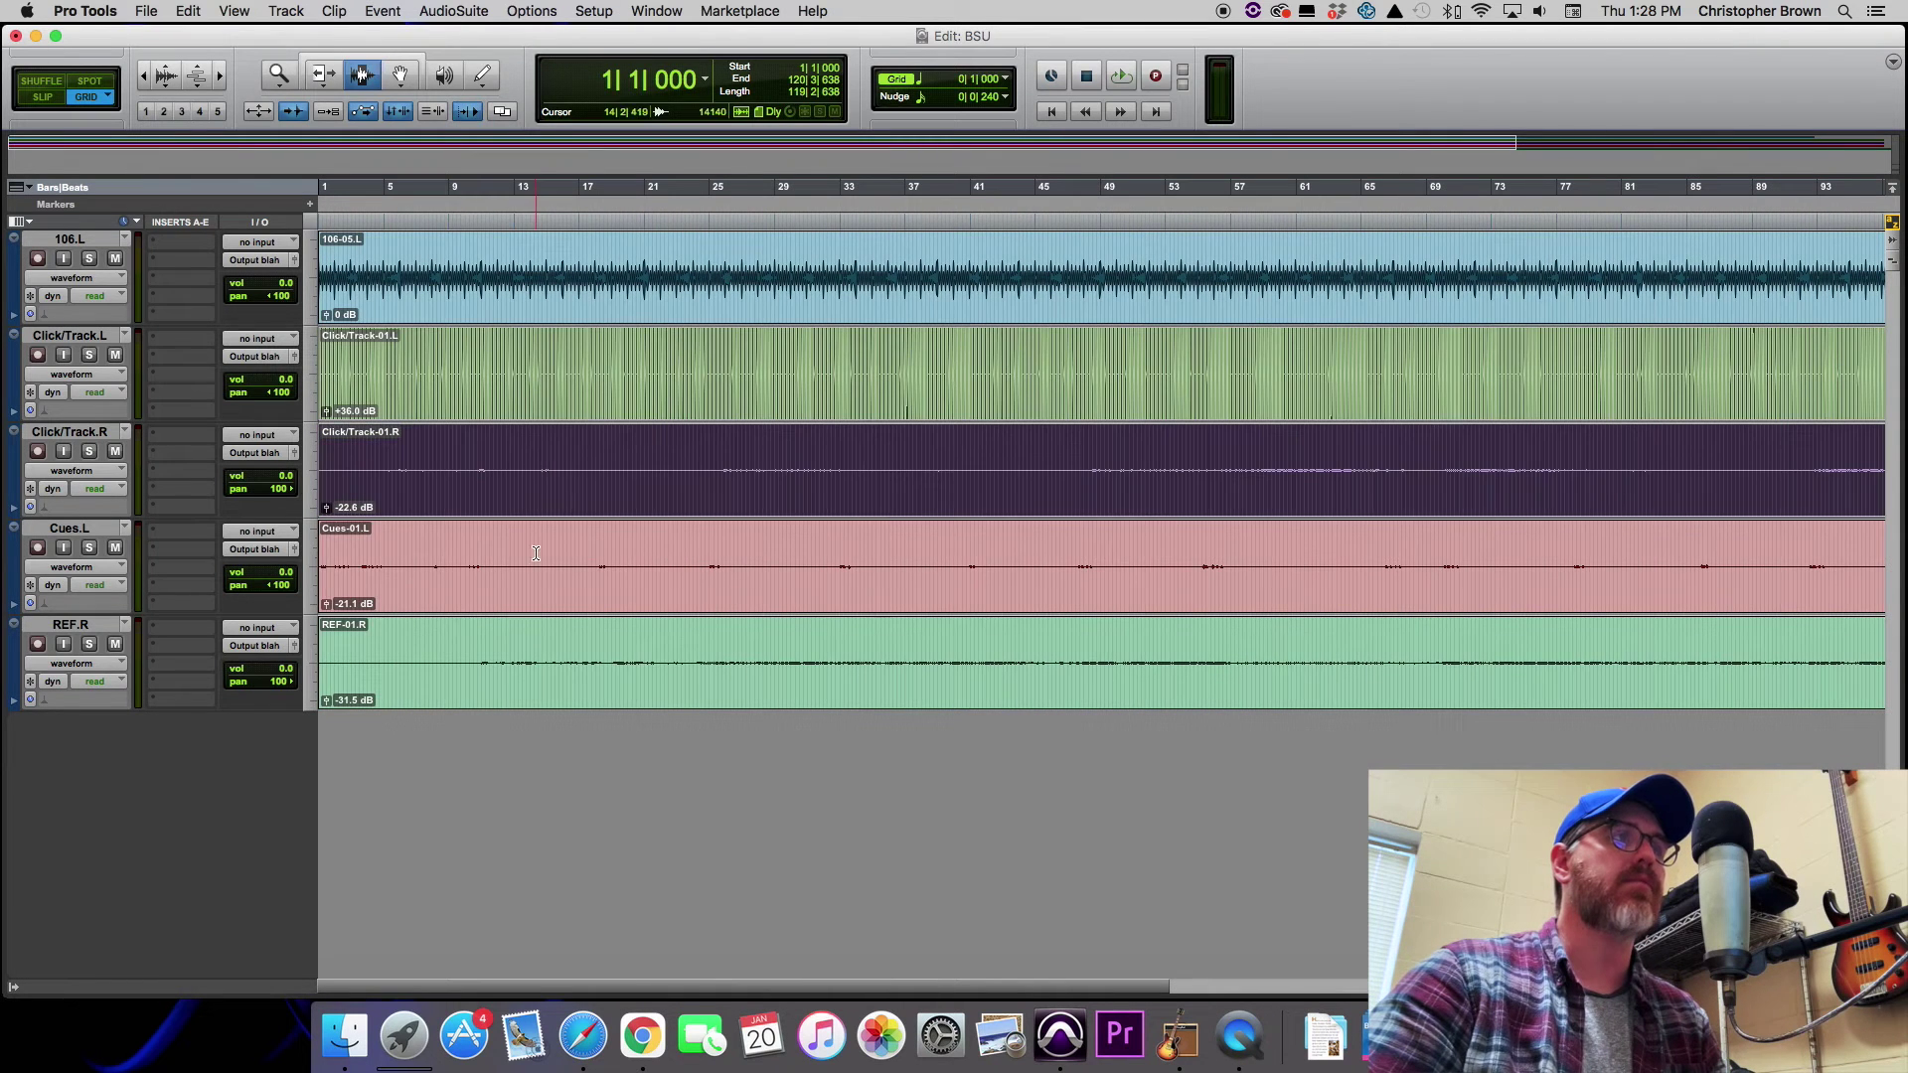
shift+click(536, 565)
shift+click(536, 650)
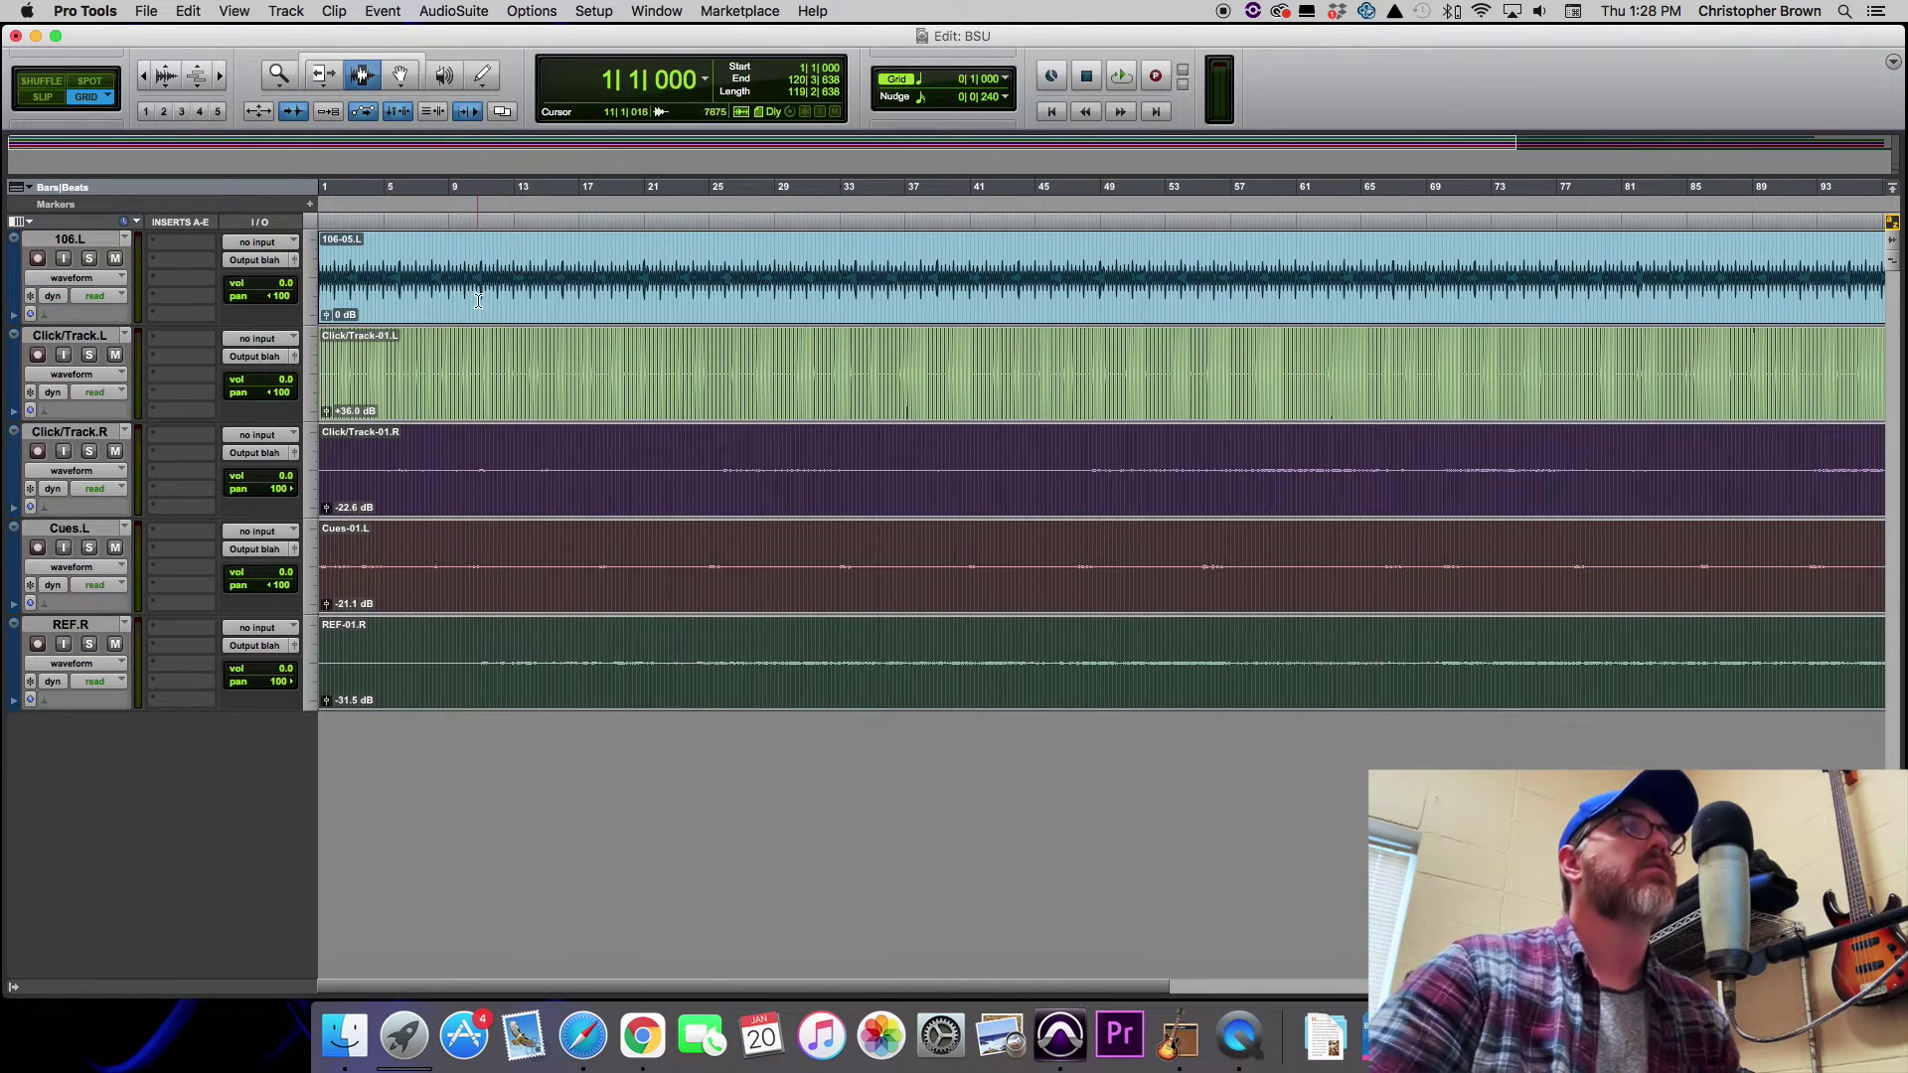
click(438, 11)
mouse_move(386, 8)
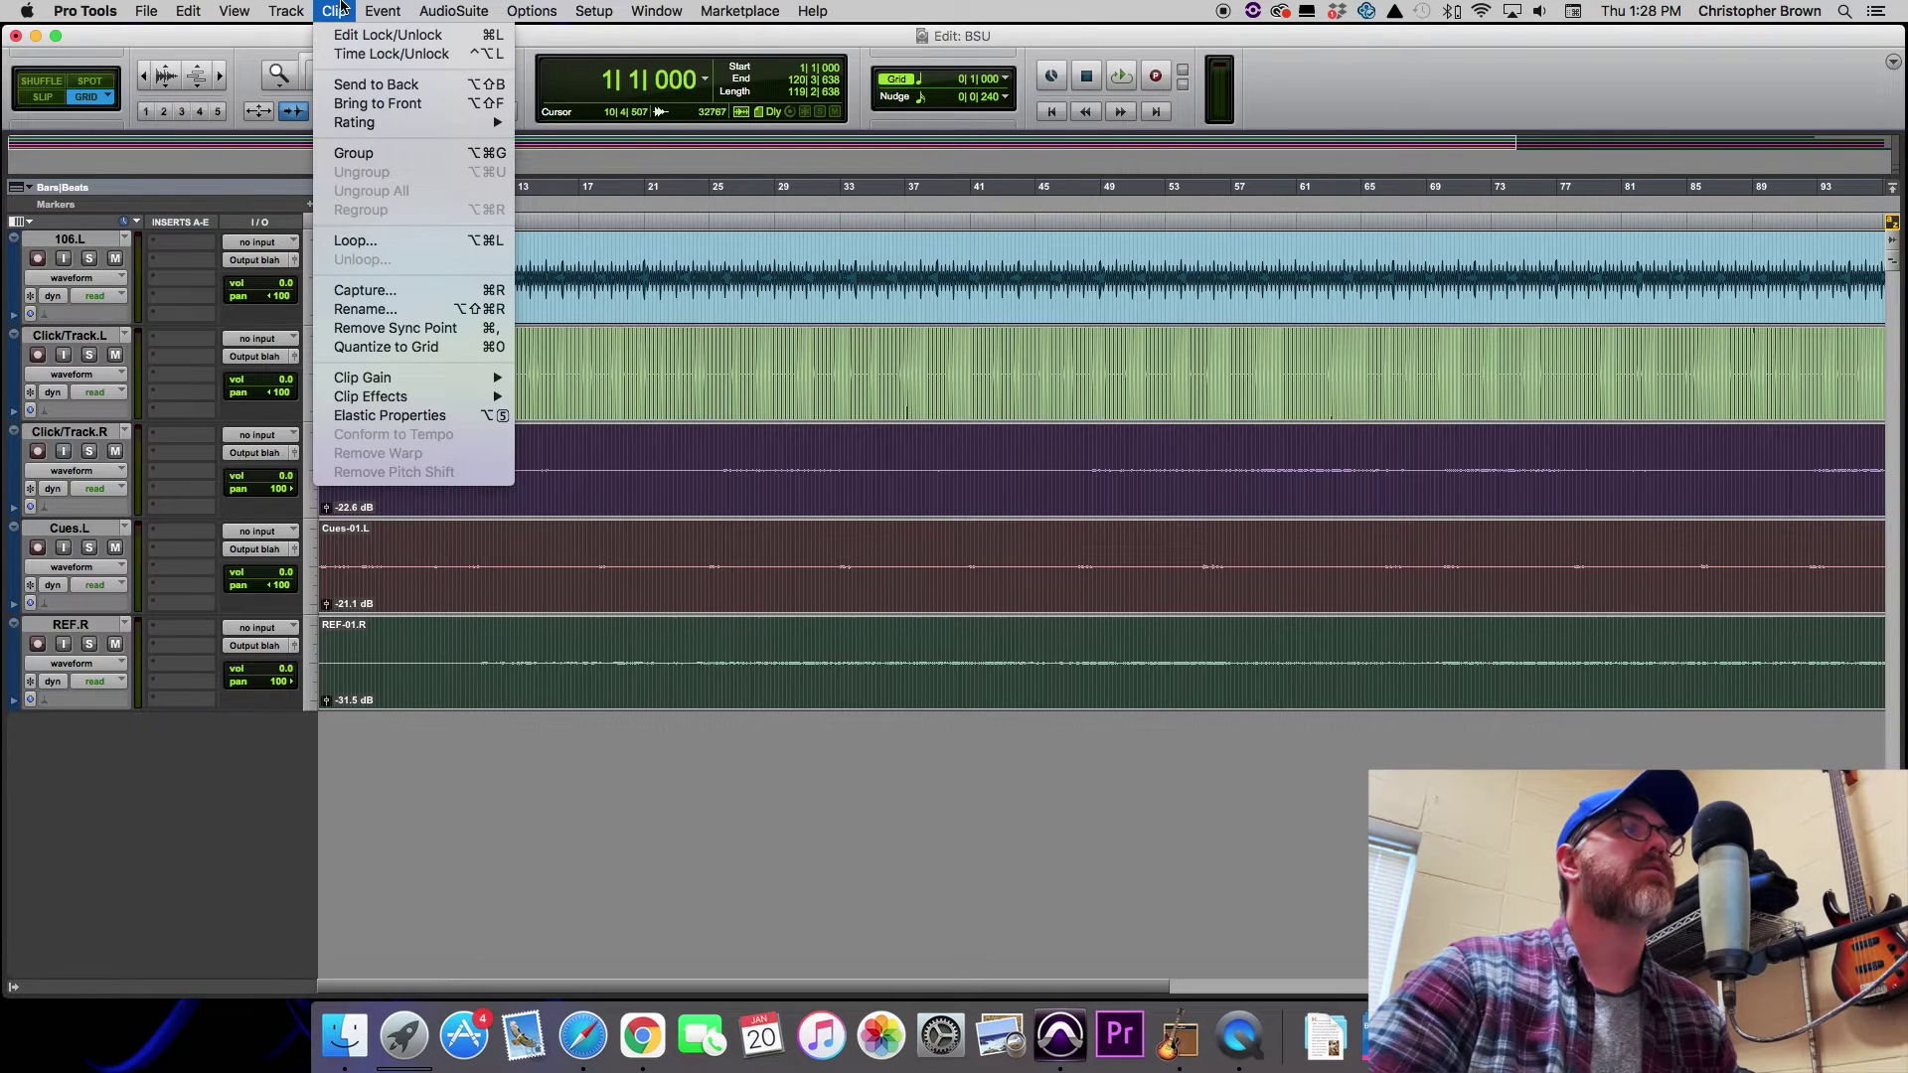
click(368, 153)
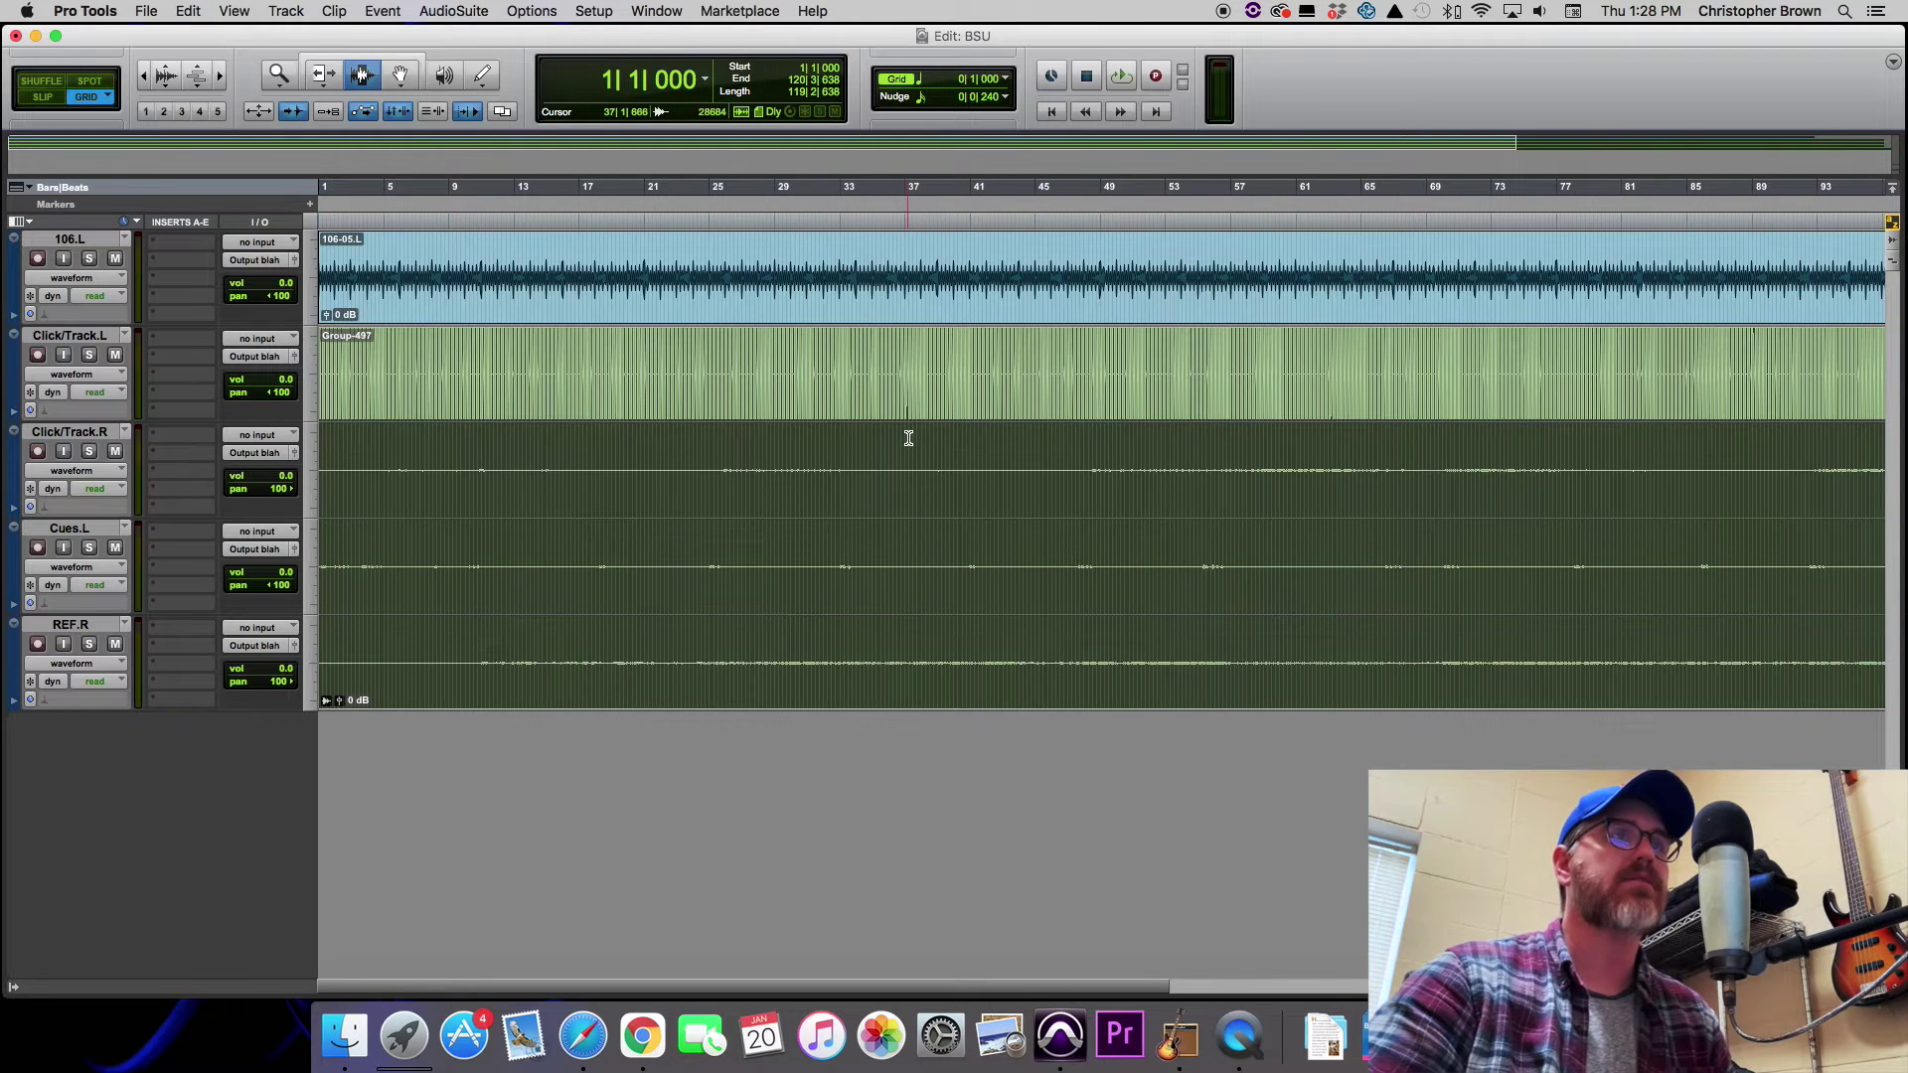
scroll(909, 438, right, 10)
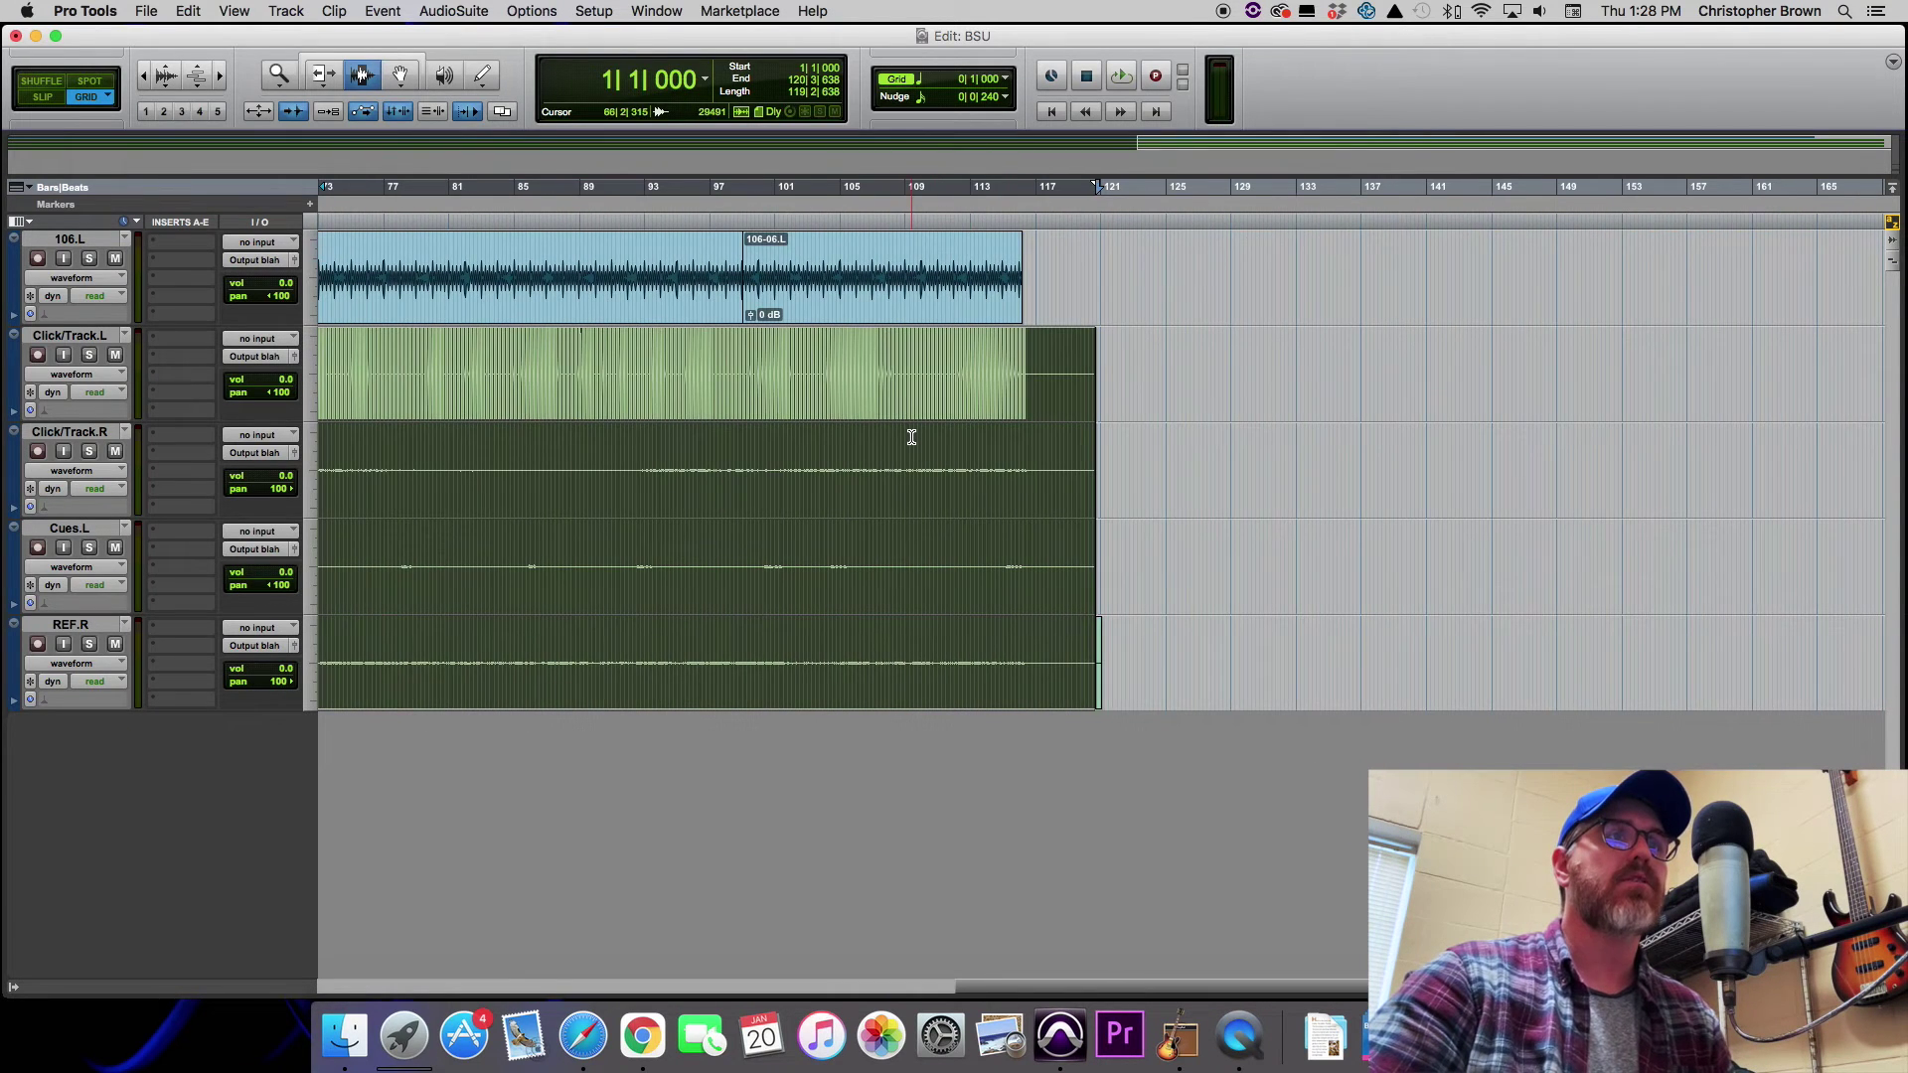
scroll(1027, 636, left, 10)
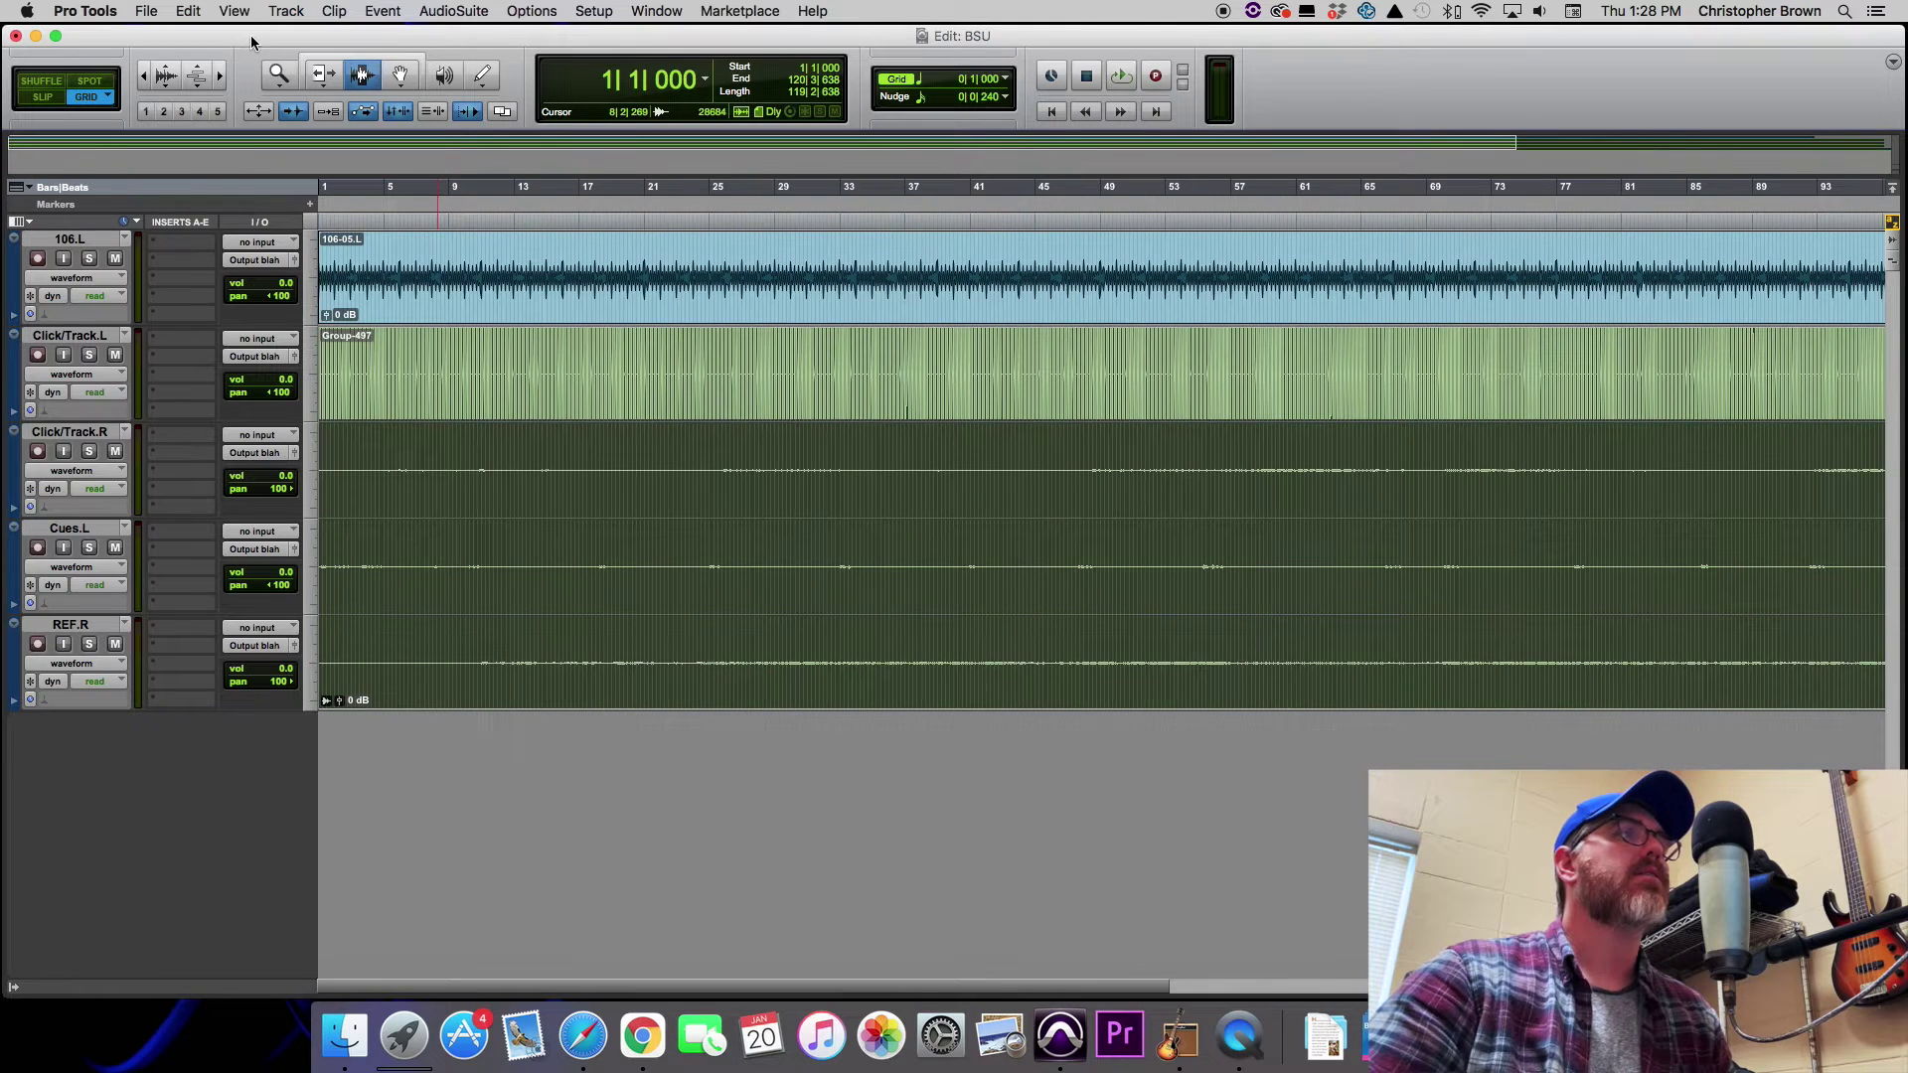
click(220, 77)
Switch to Slip mode and zoom to tick level around the group's first click near 1|1|220.
click(220, 78)
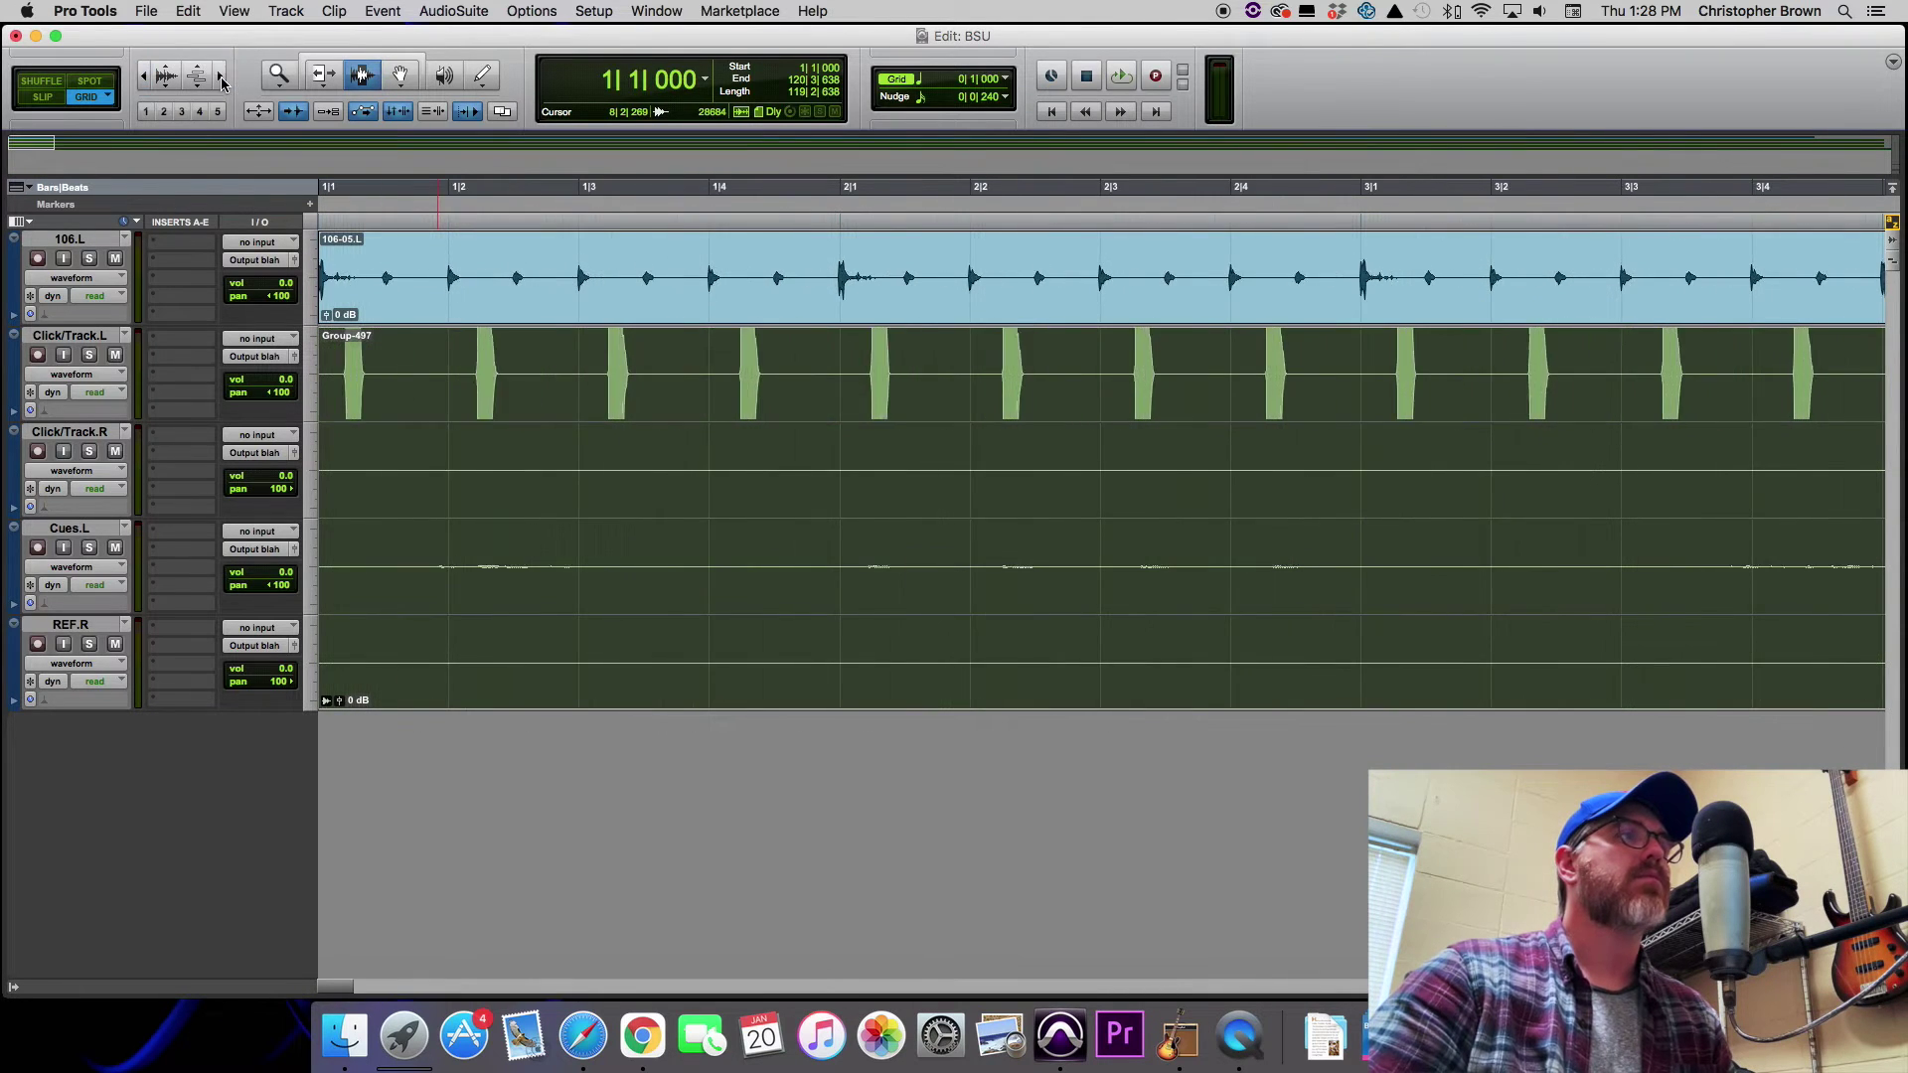
click(221, 78)
click(221, 78)
click(434, 376)
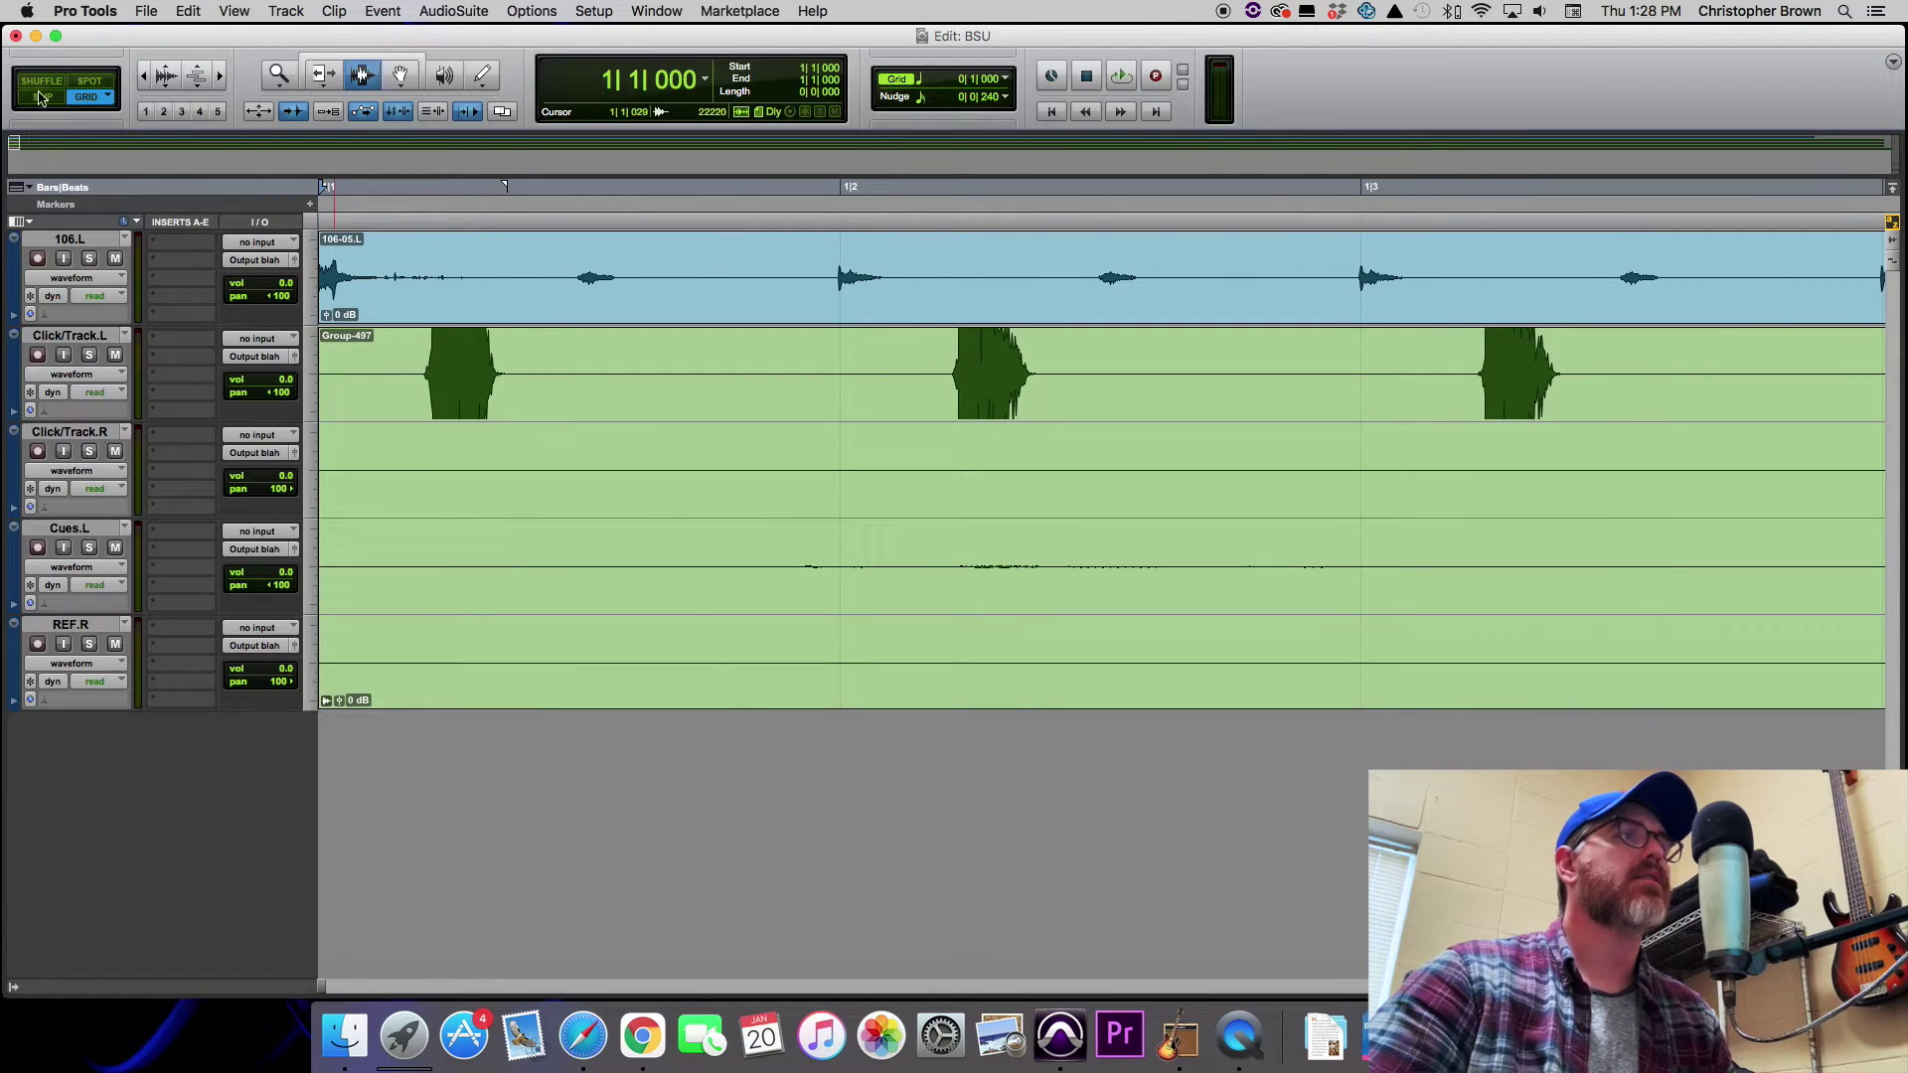
key(F2)
click(439, 371)
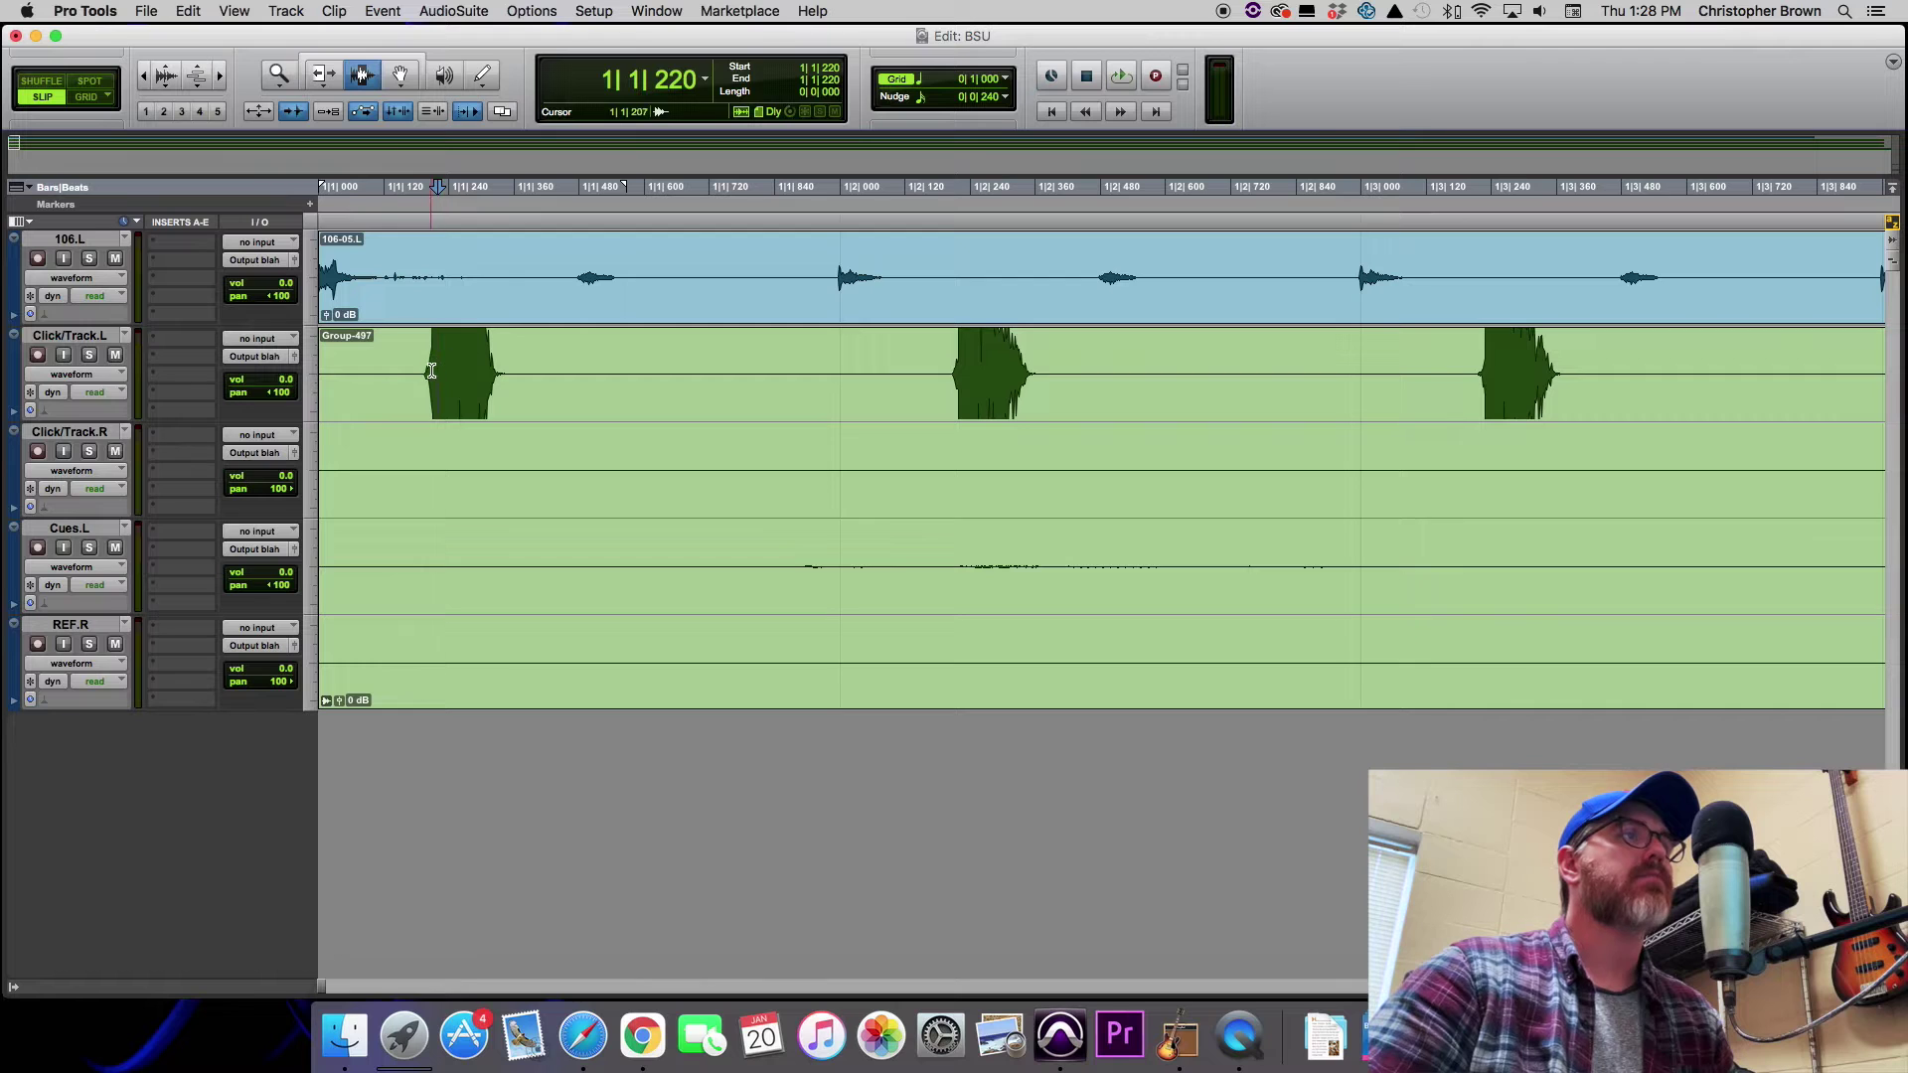
click(220, 77)
click(221, 78)
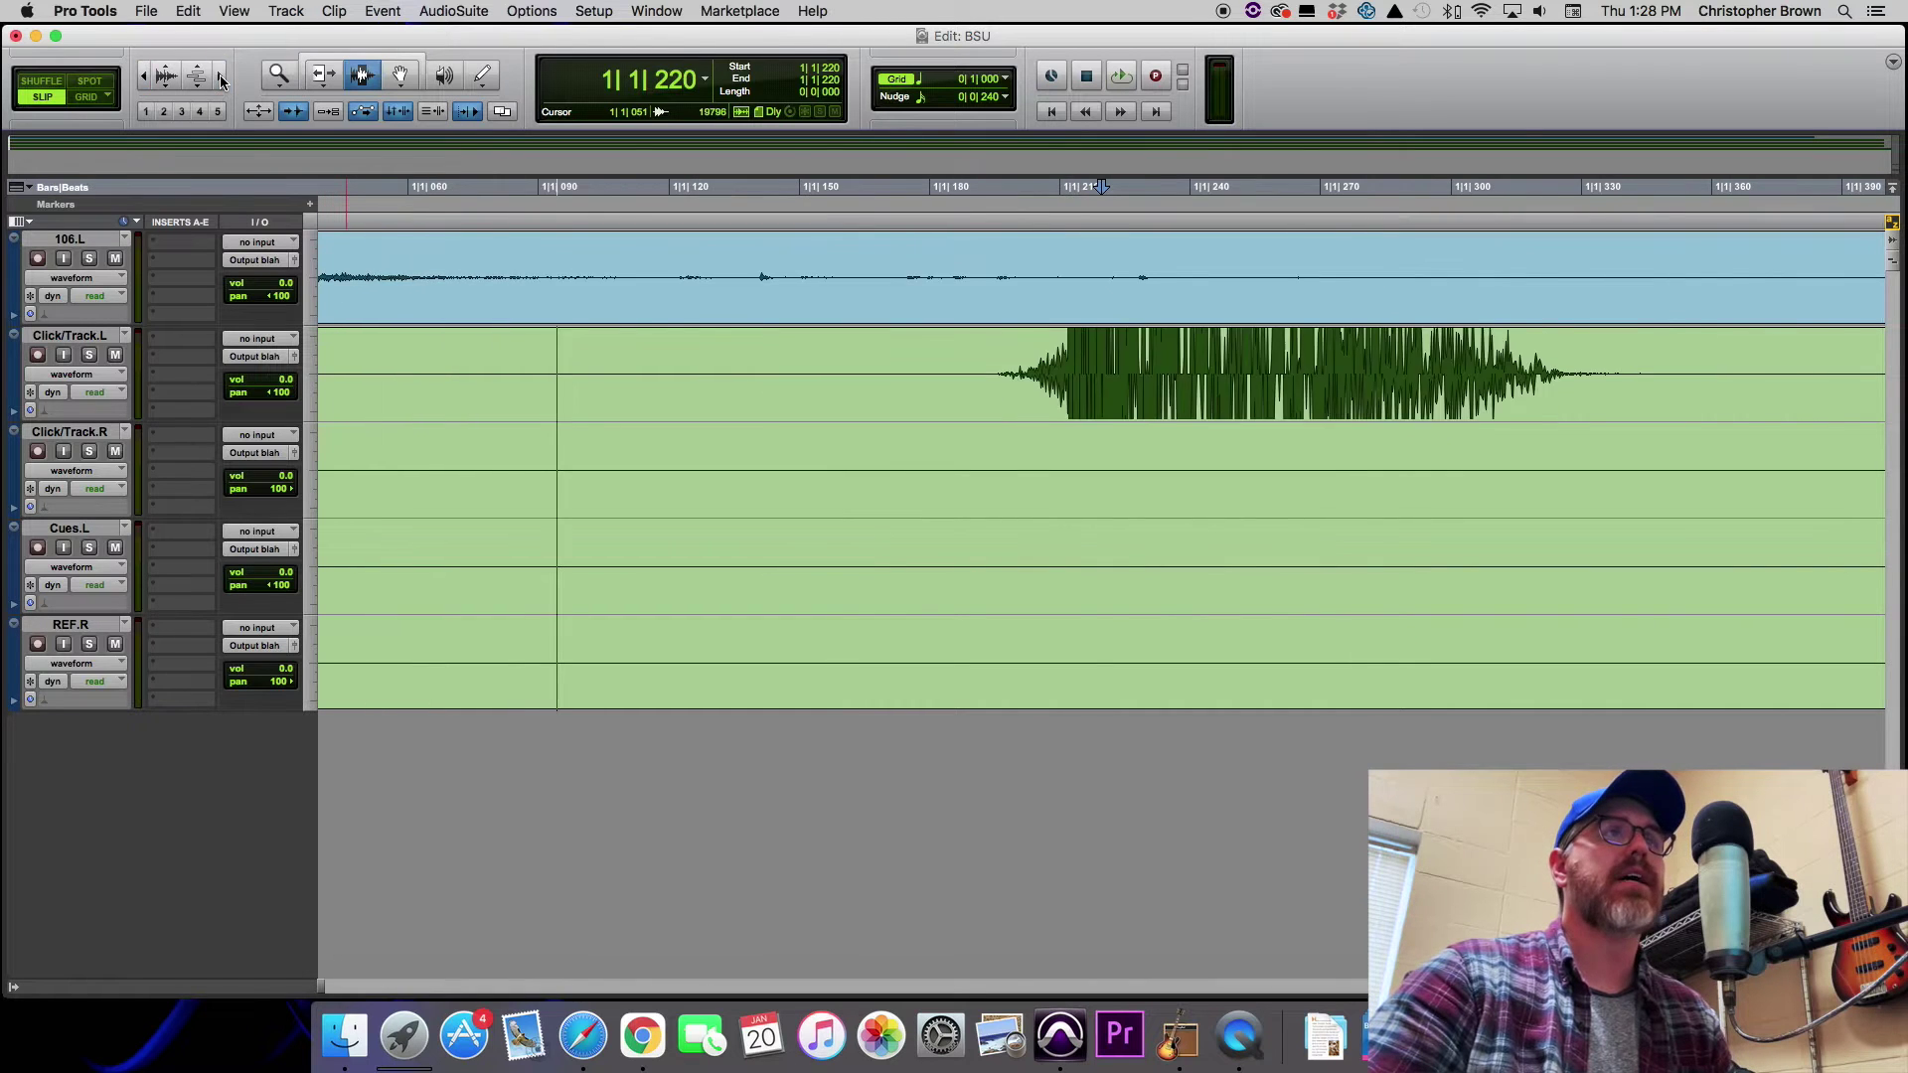
click(220, 77)
click(221, 77)
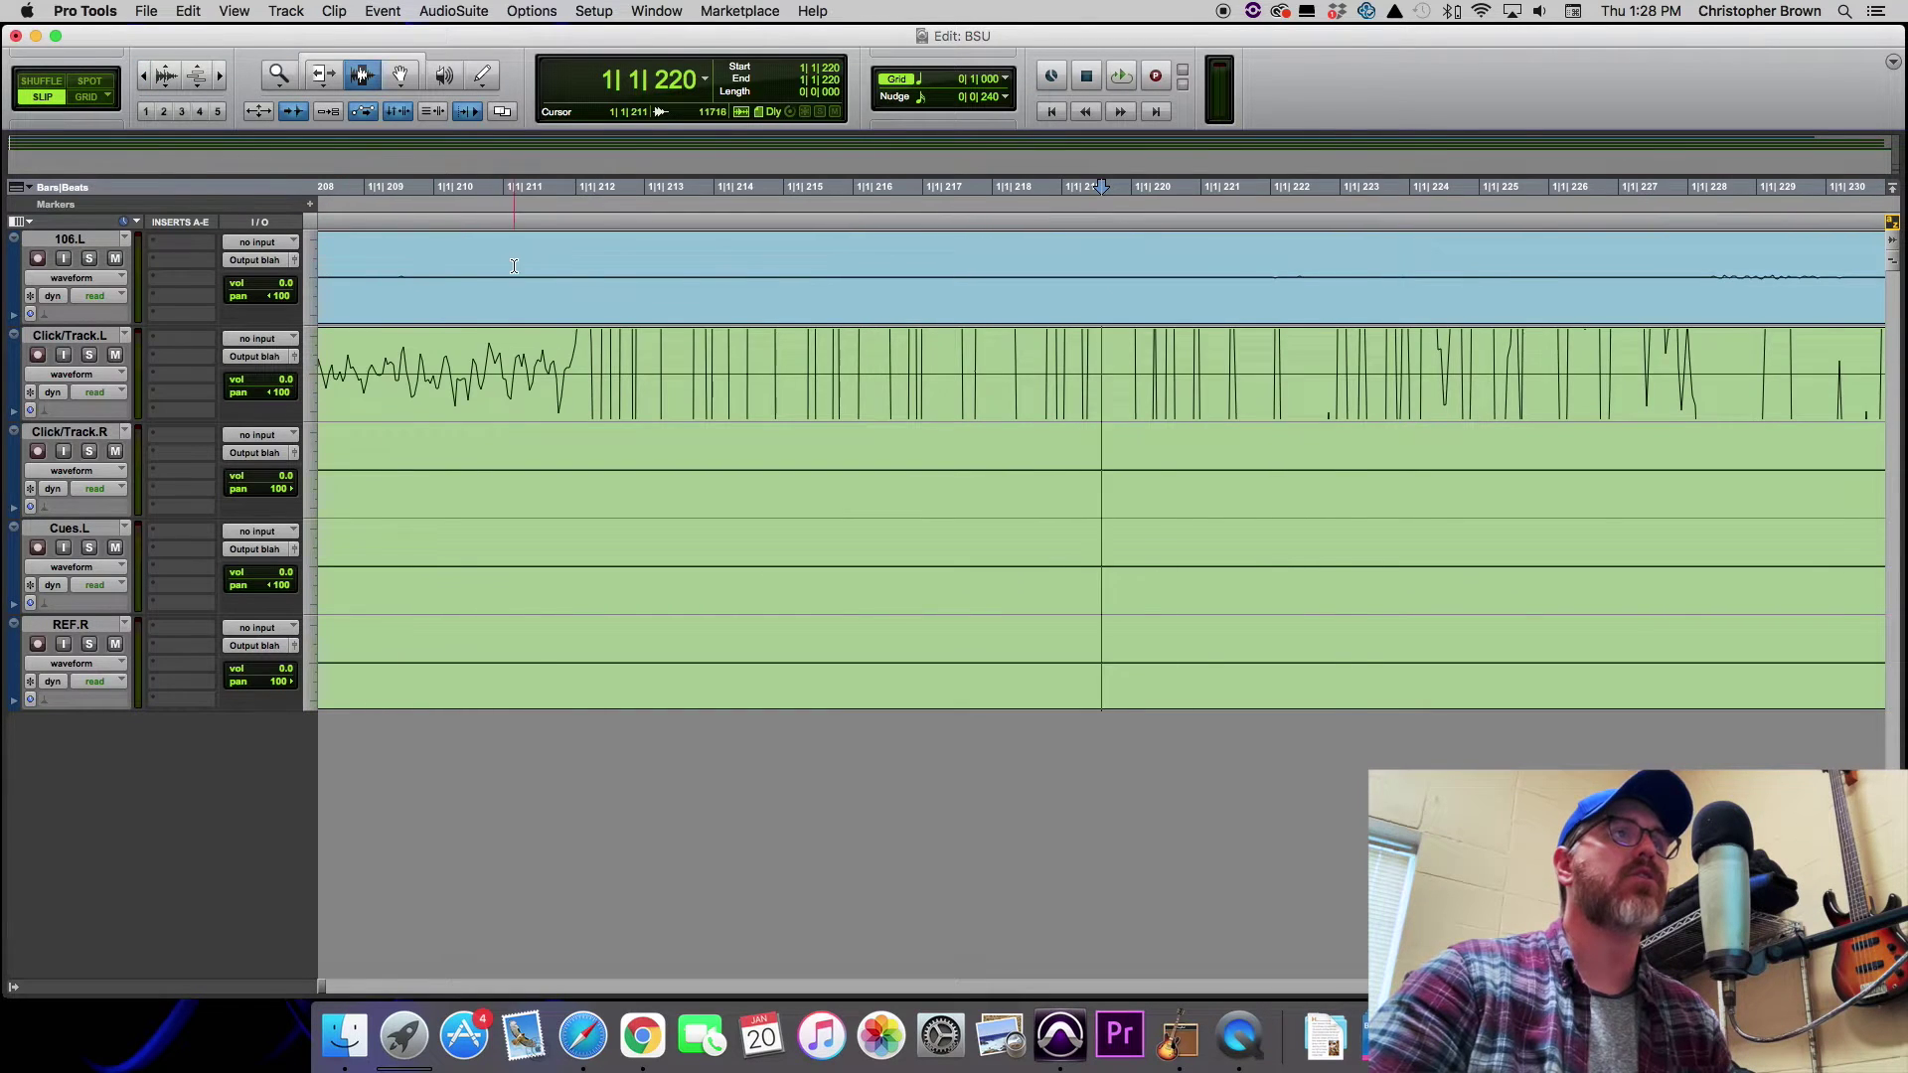
scroll(516, 279, left, 3)
Delete the lead-in before the first click, including the leftover piece.
drag(822, 405, 544, 553)
key(Delete)
click(430, 457)
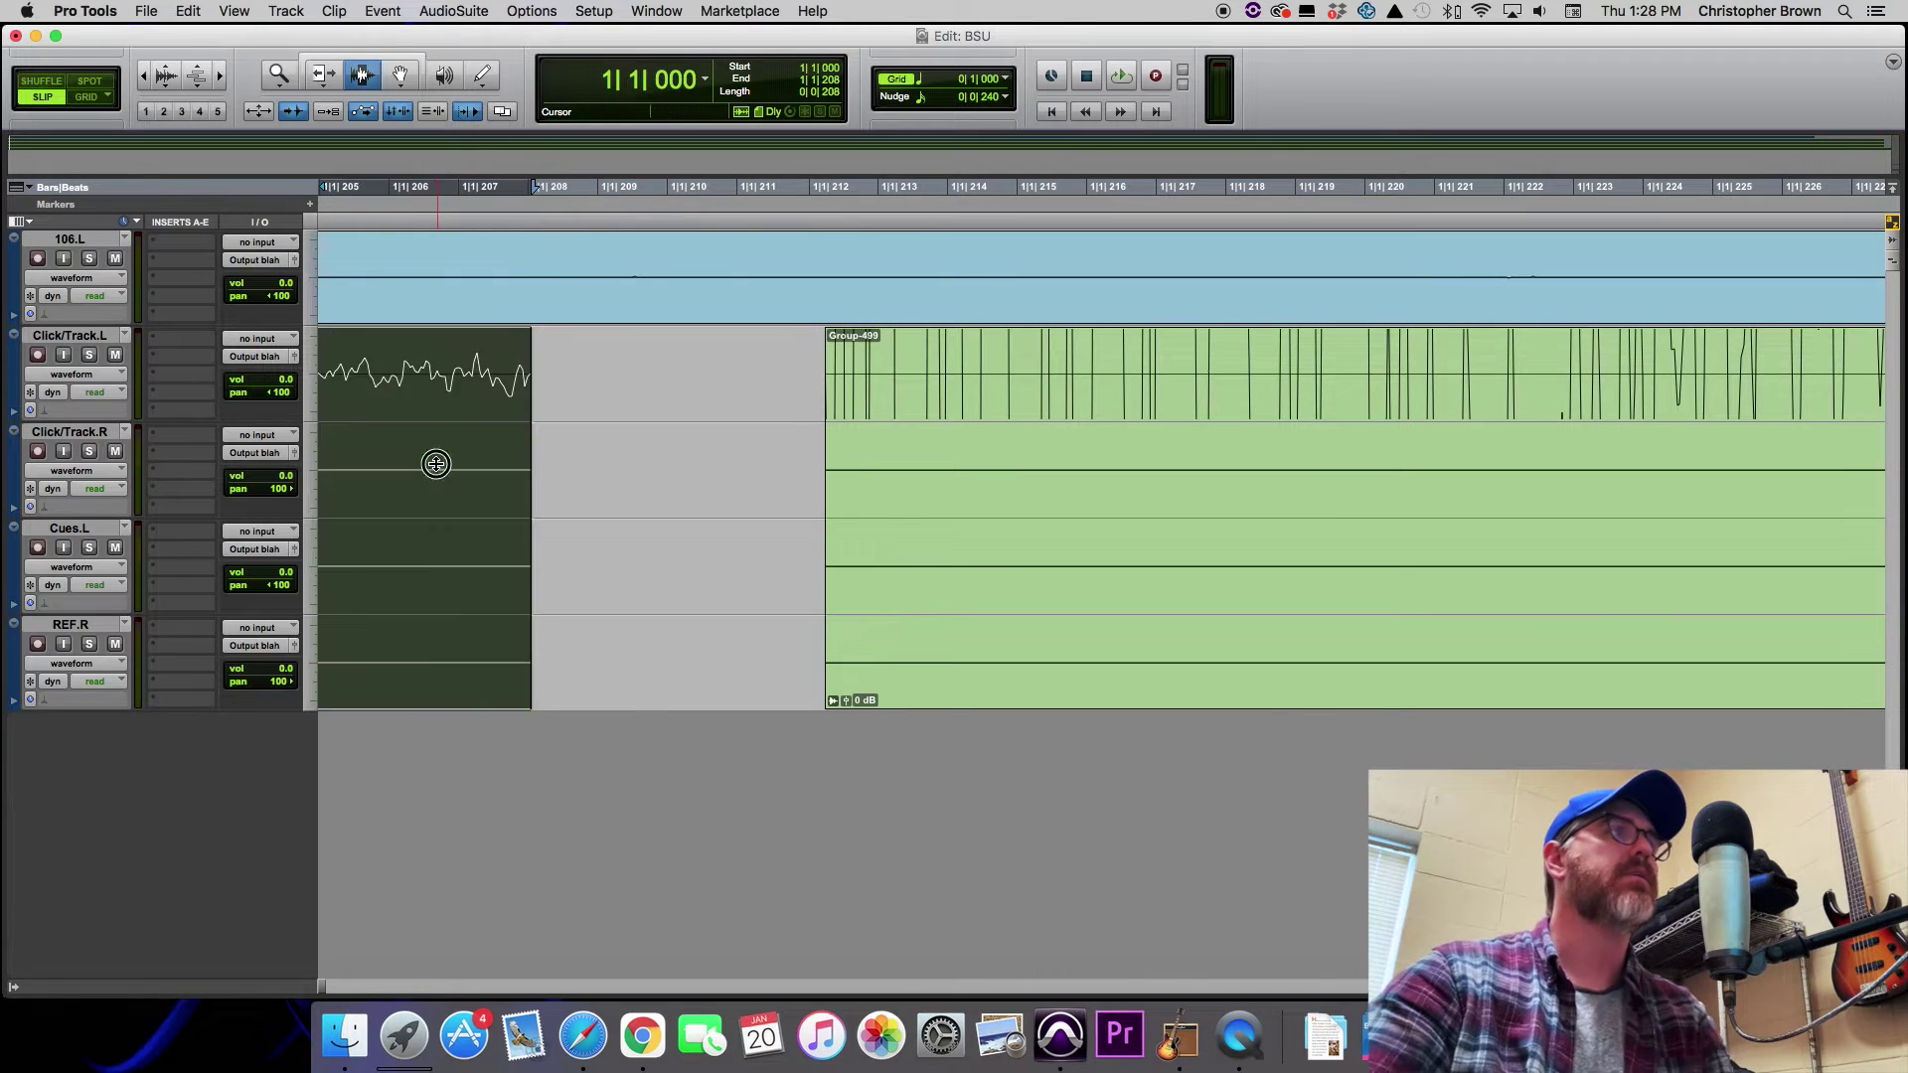
key(Delete)
Slide Group-499 with the Grabber so it starts at 1|1|000.
click(142, 79)
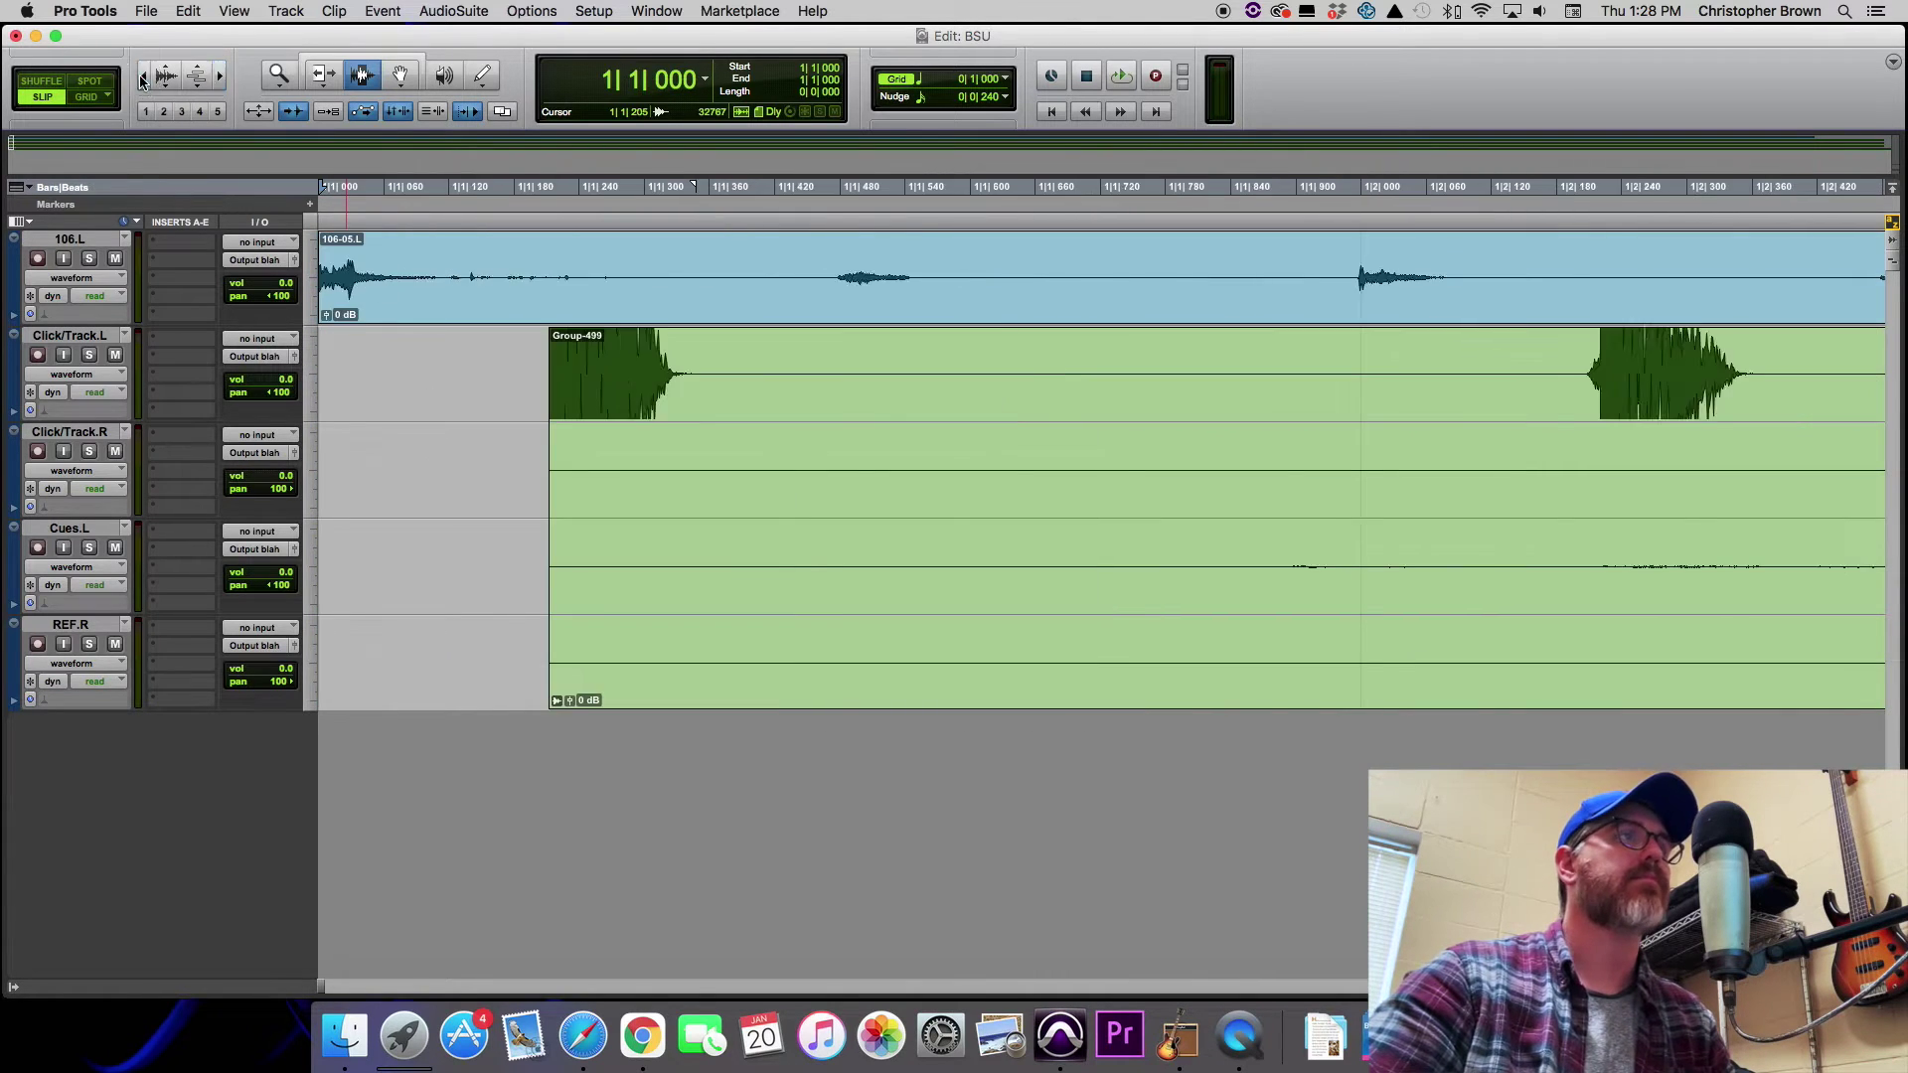
click(399, 75)
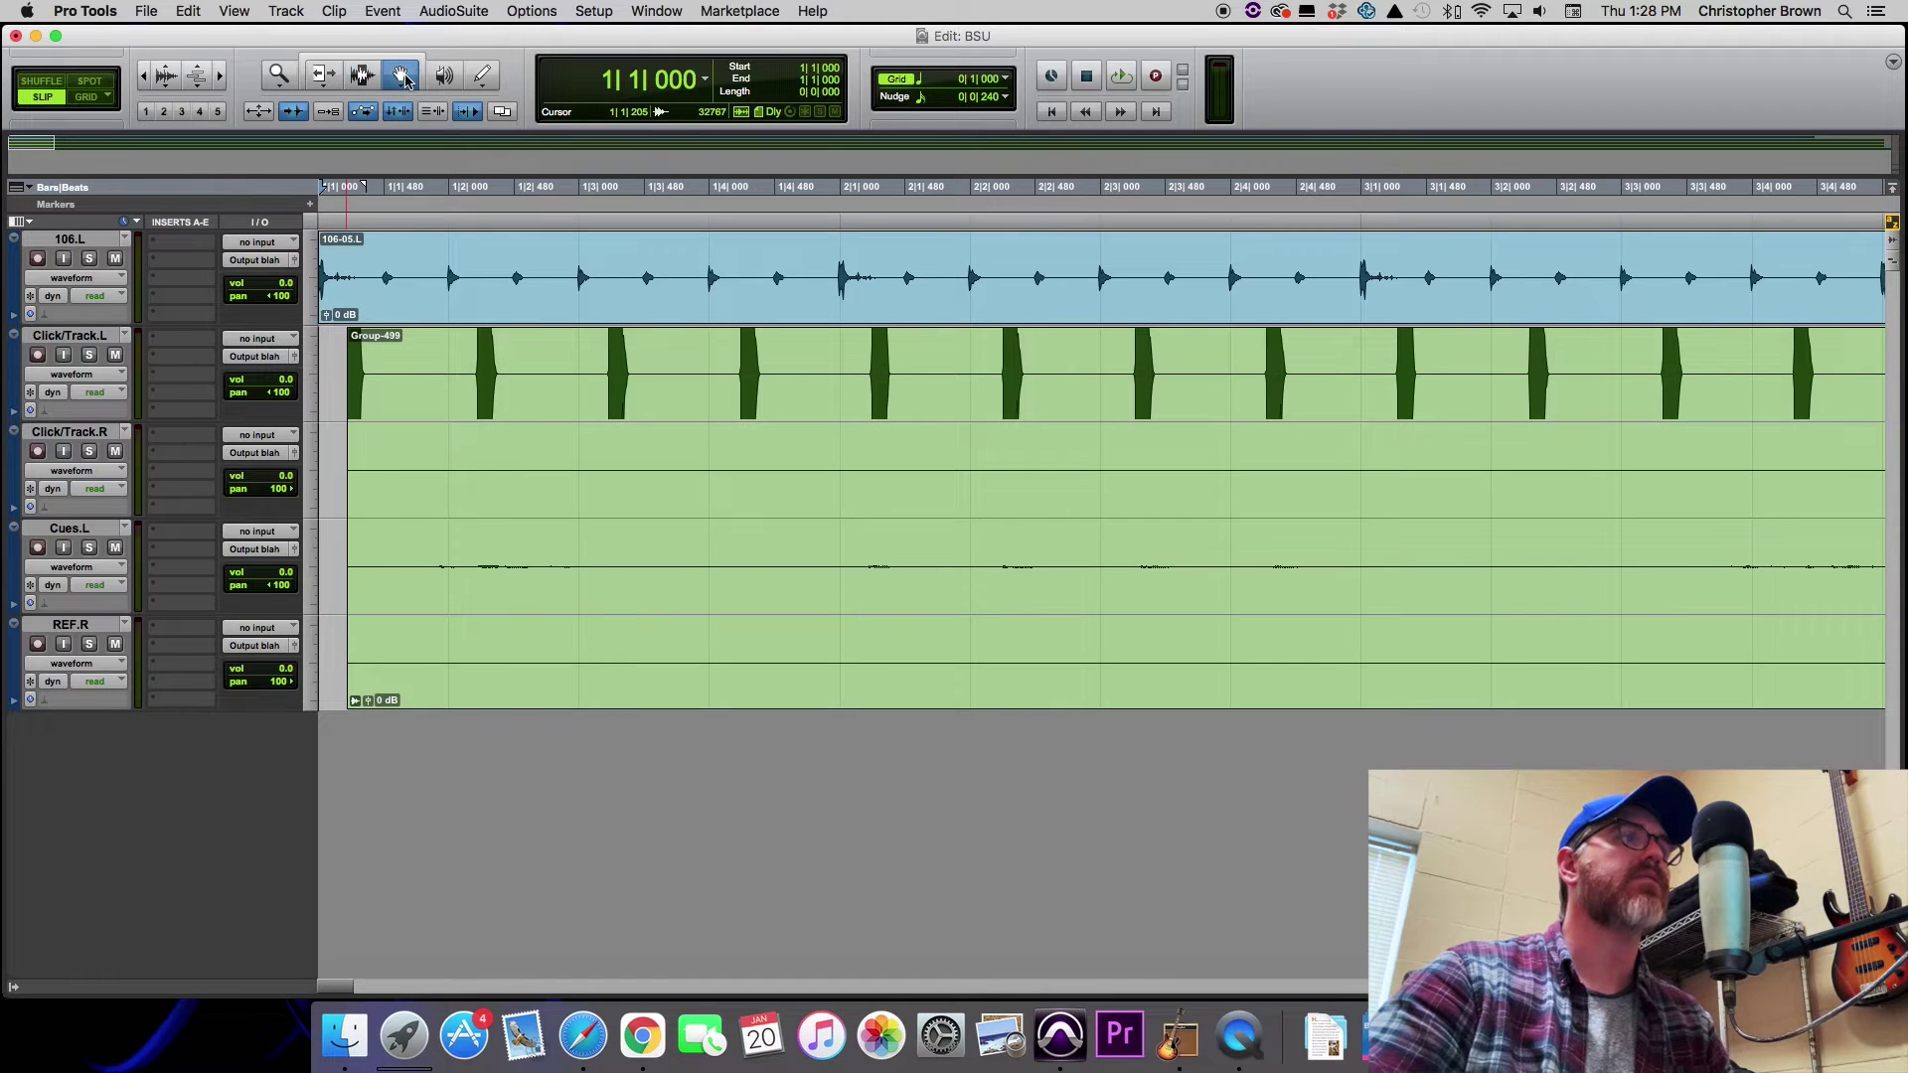
drag(477, 417, 354, 477)
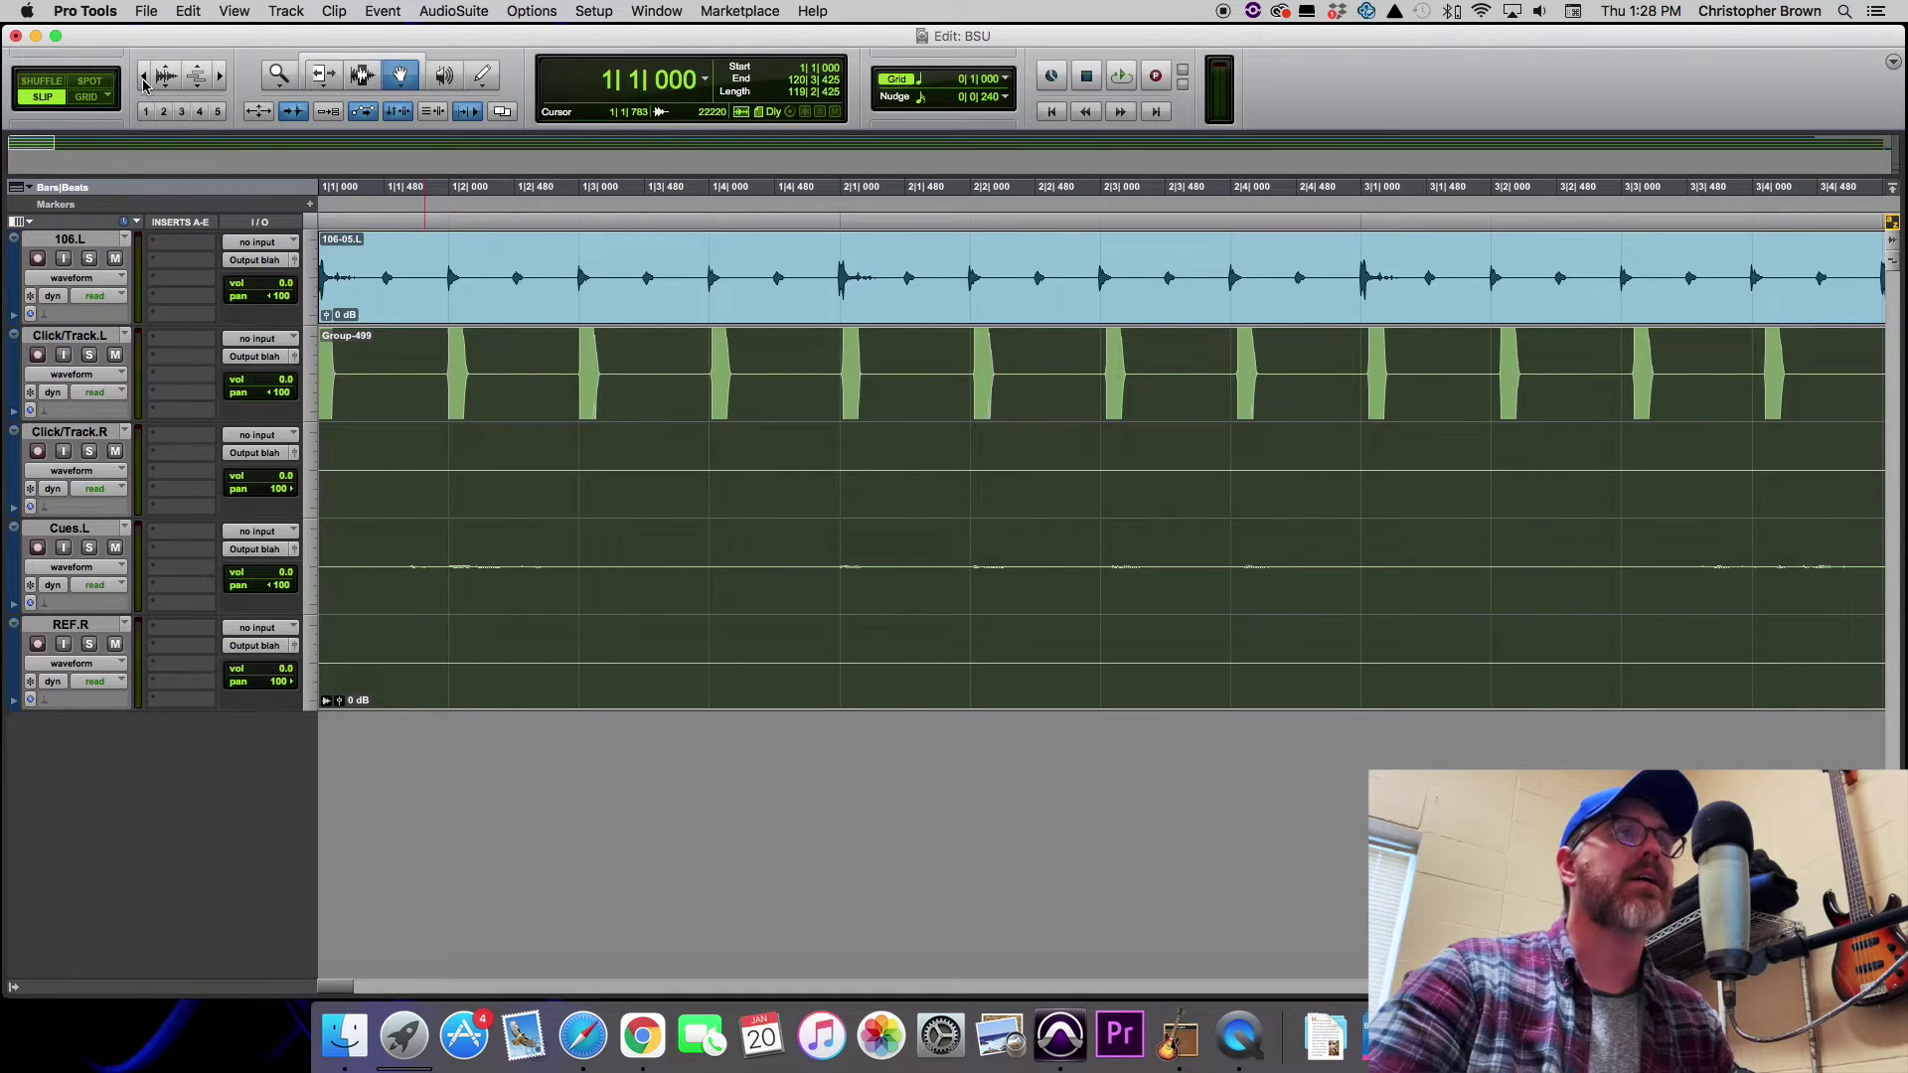
click(143, 79)
Open Beat Detective in Bar|Beat Marker Generation mode and capture the selection through about bar 125.
click(143, 79)
scroll(928, 332, right, 10)
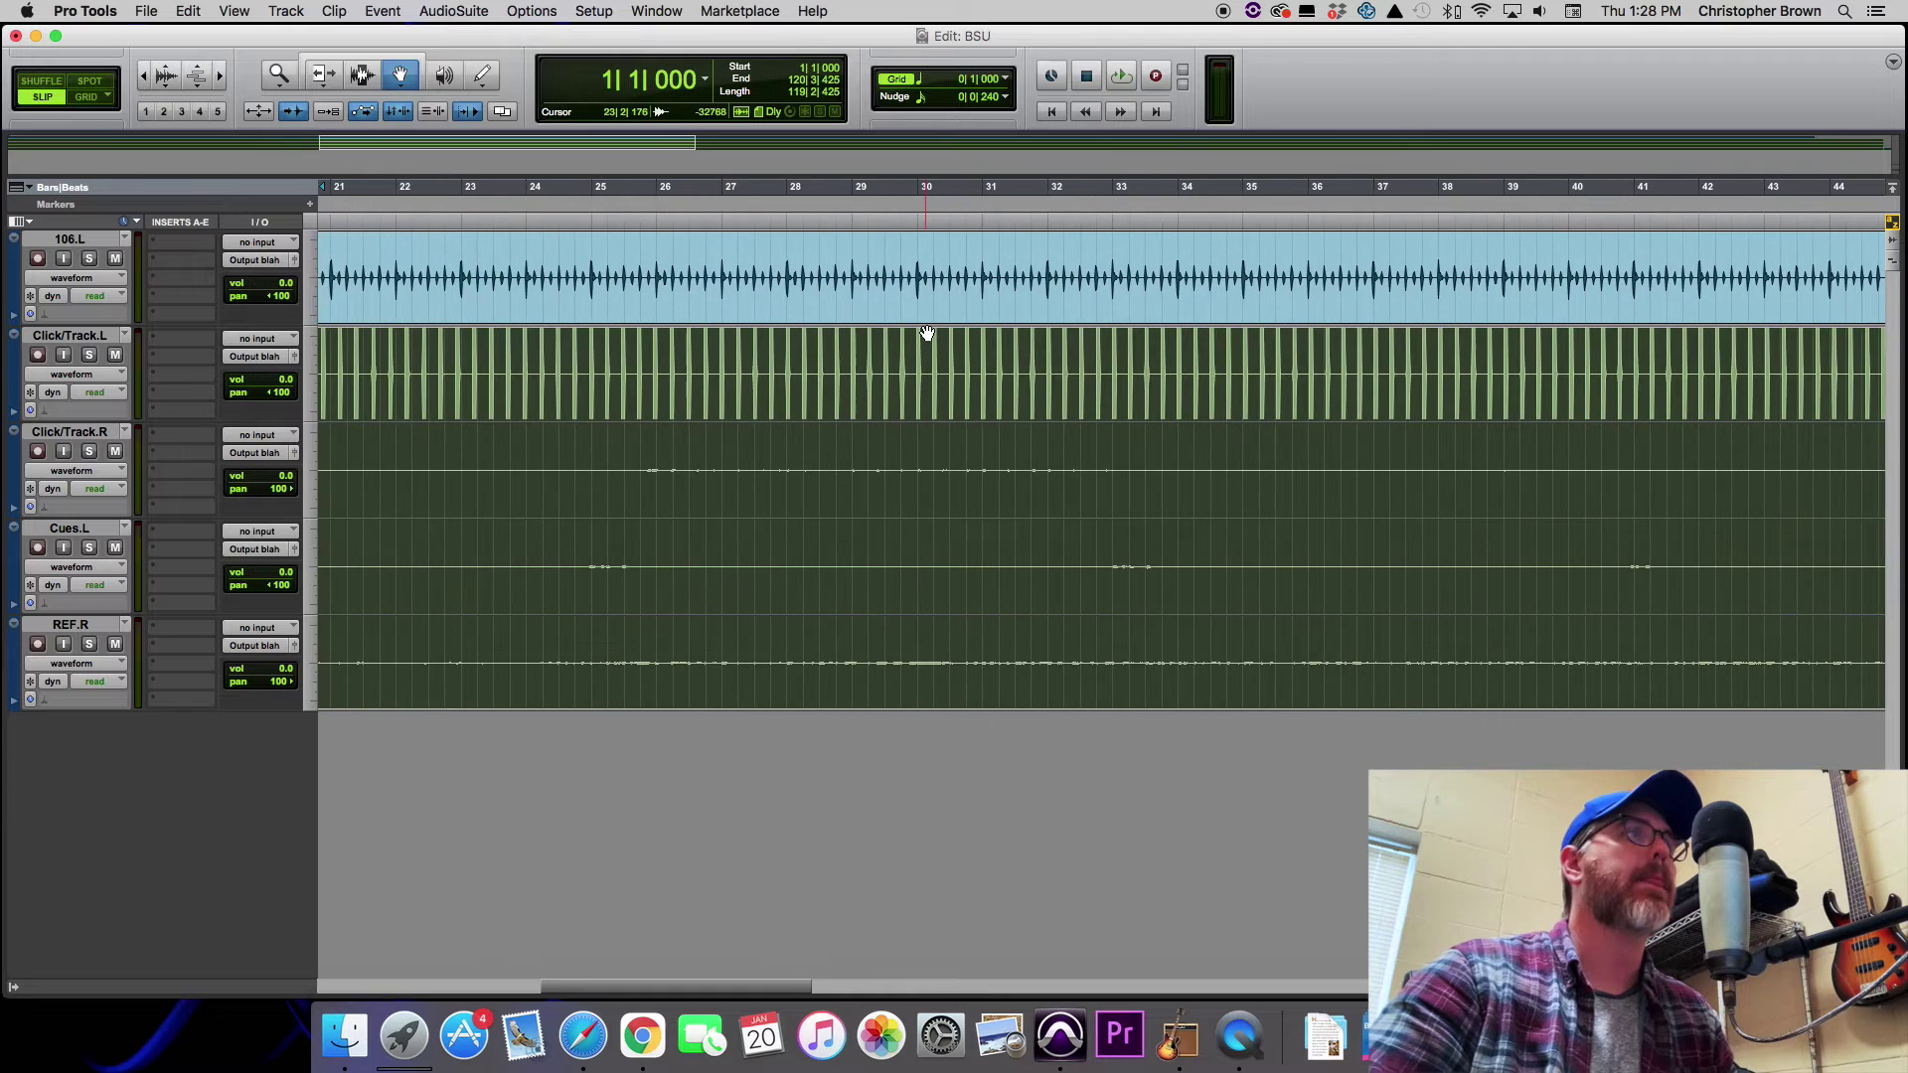
scroll(927, 338, left, 10)
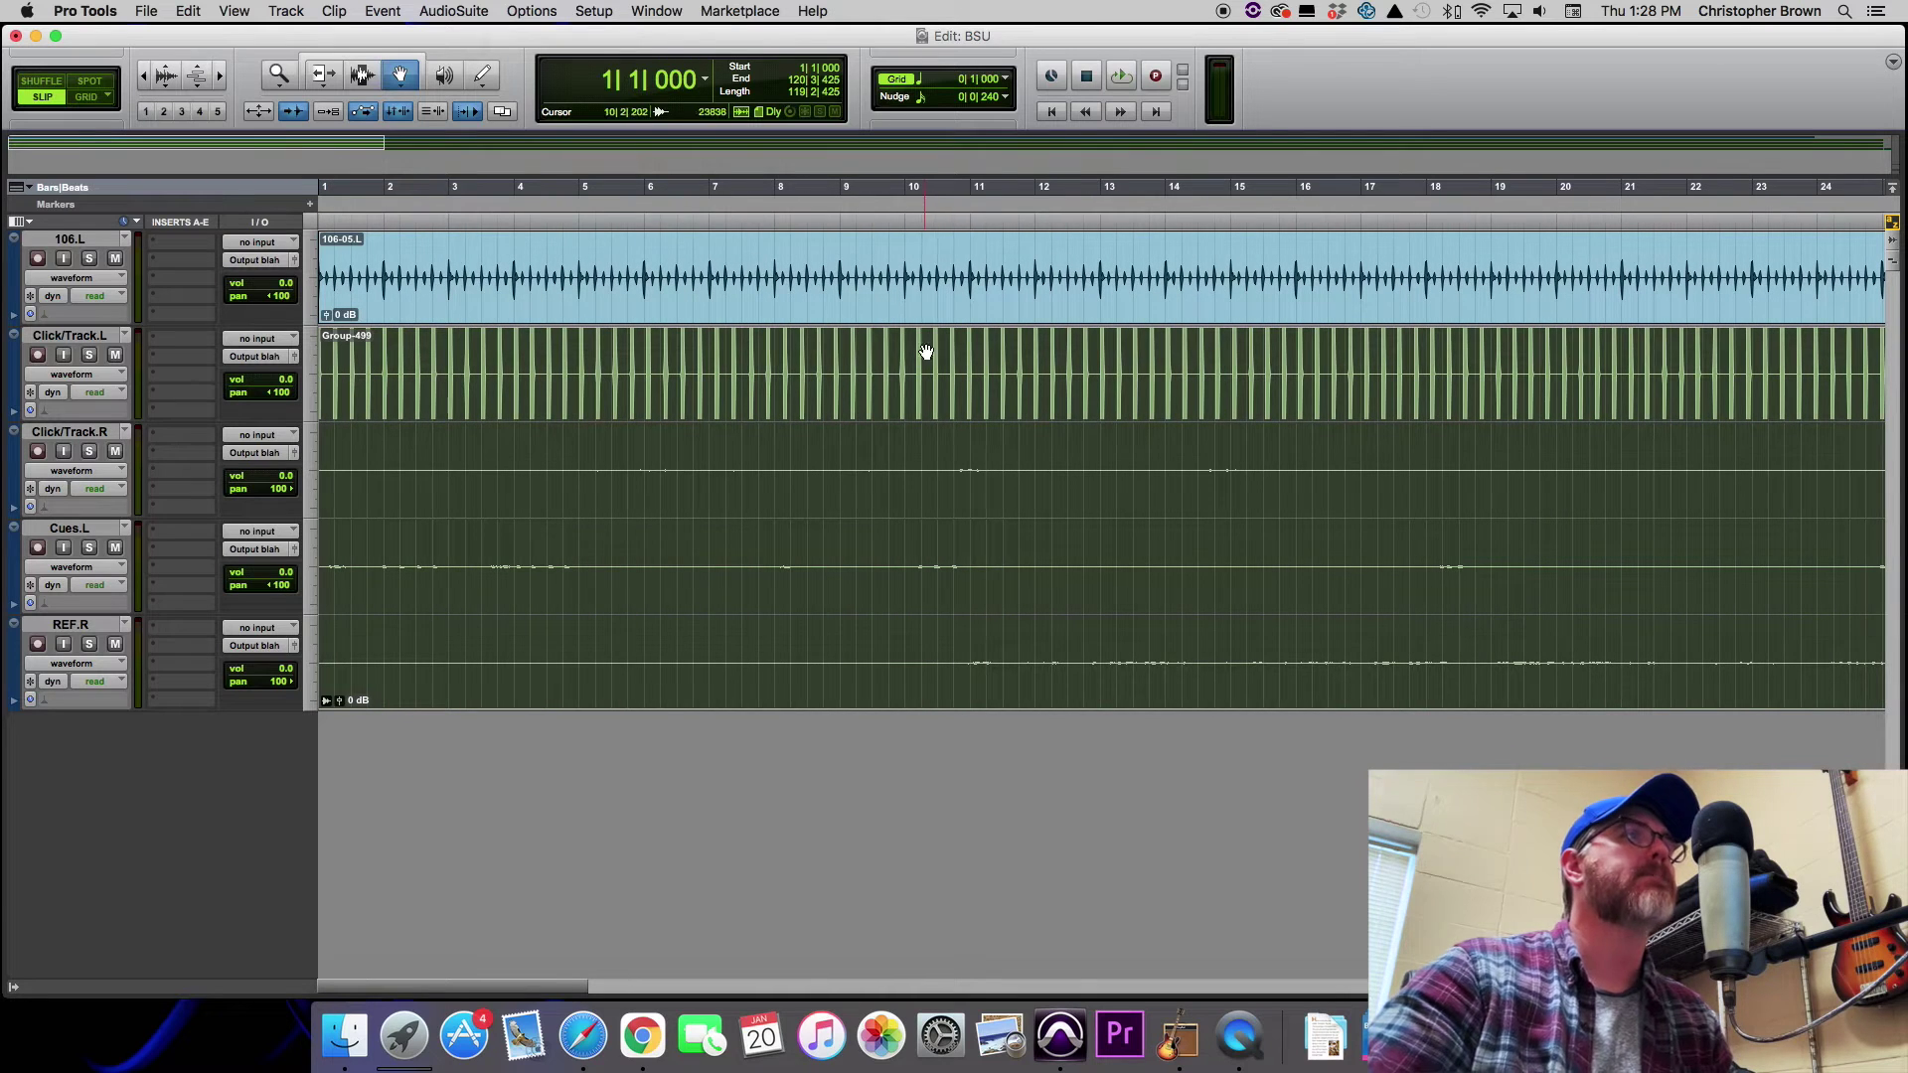
click(477, 14)
mouse_move(398, 10)
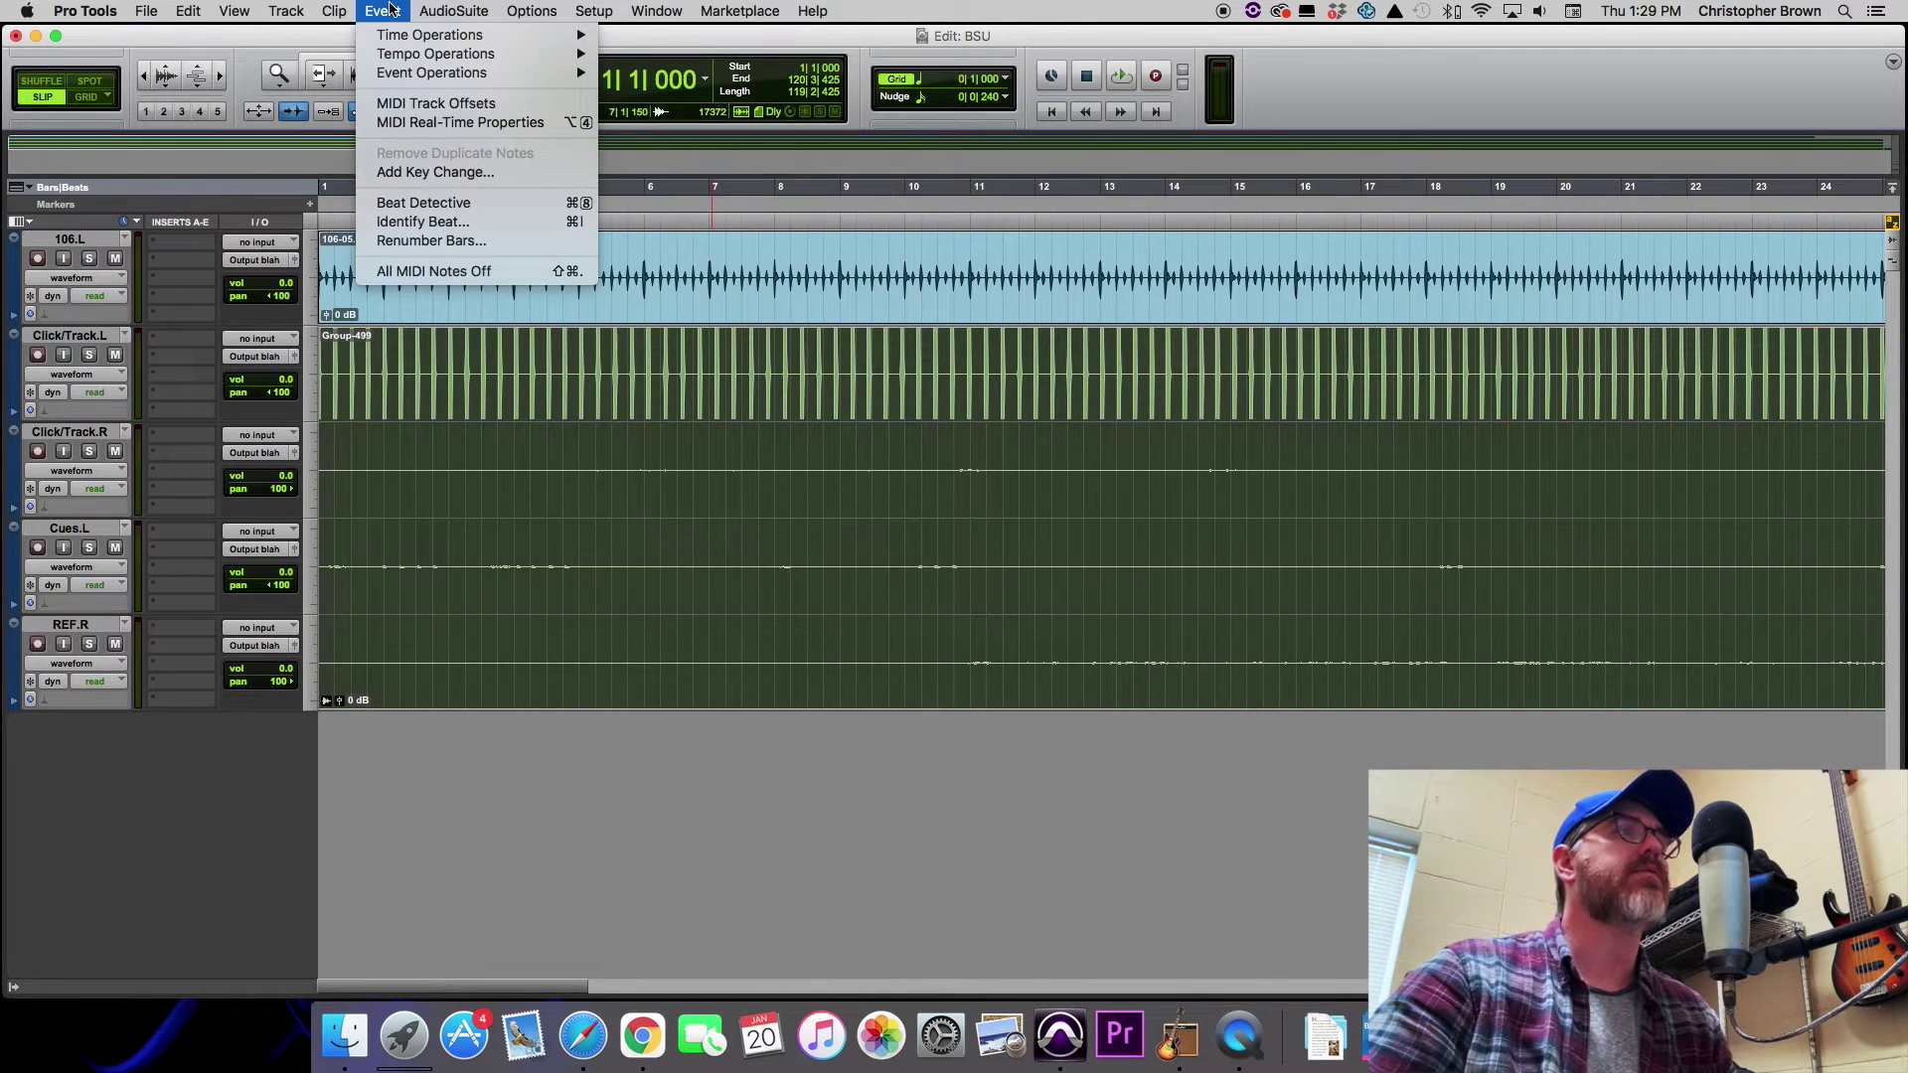
click(424, 202)
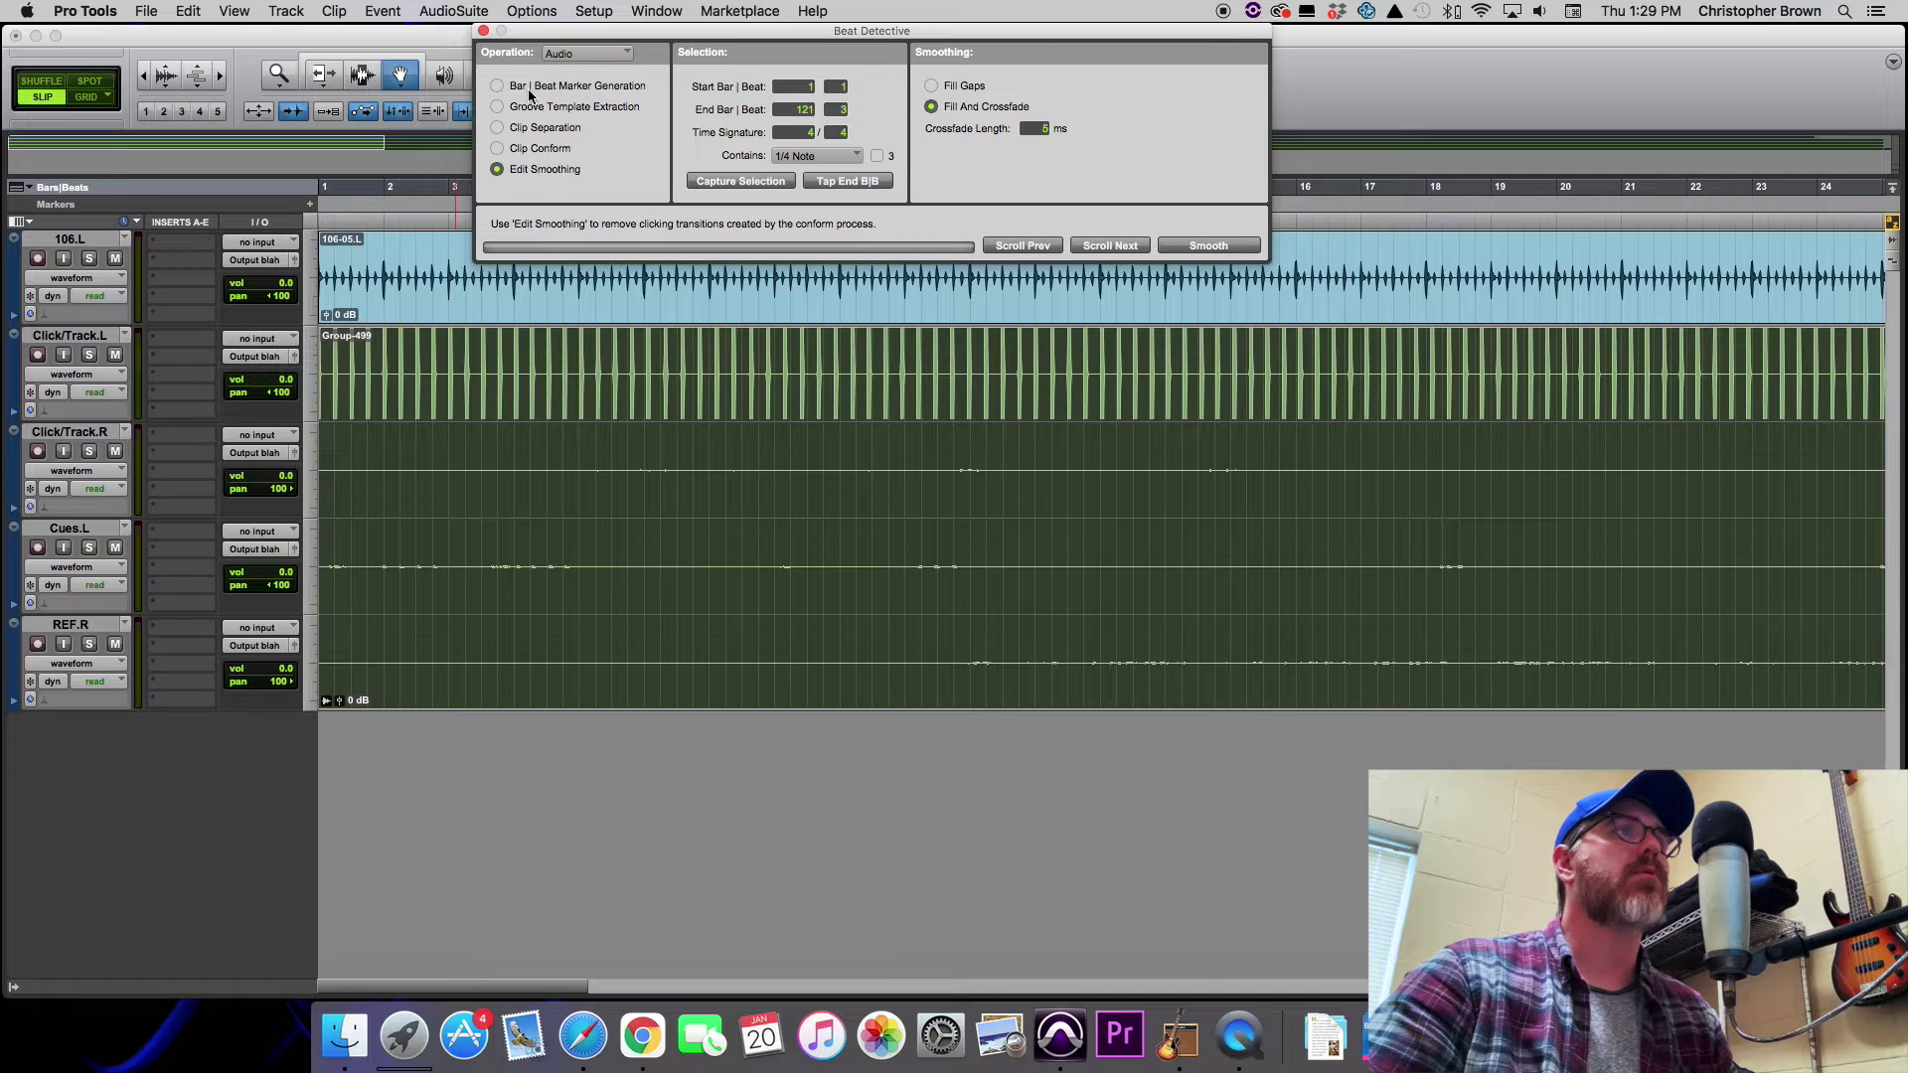
click(497, 87)
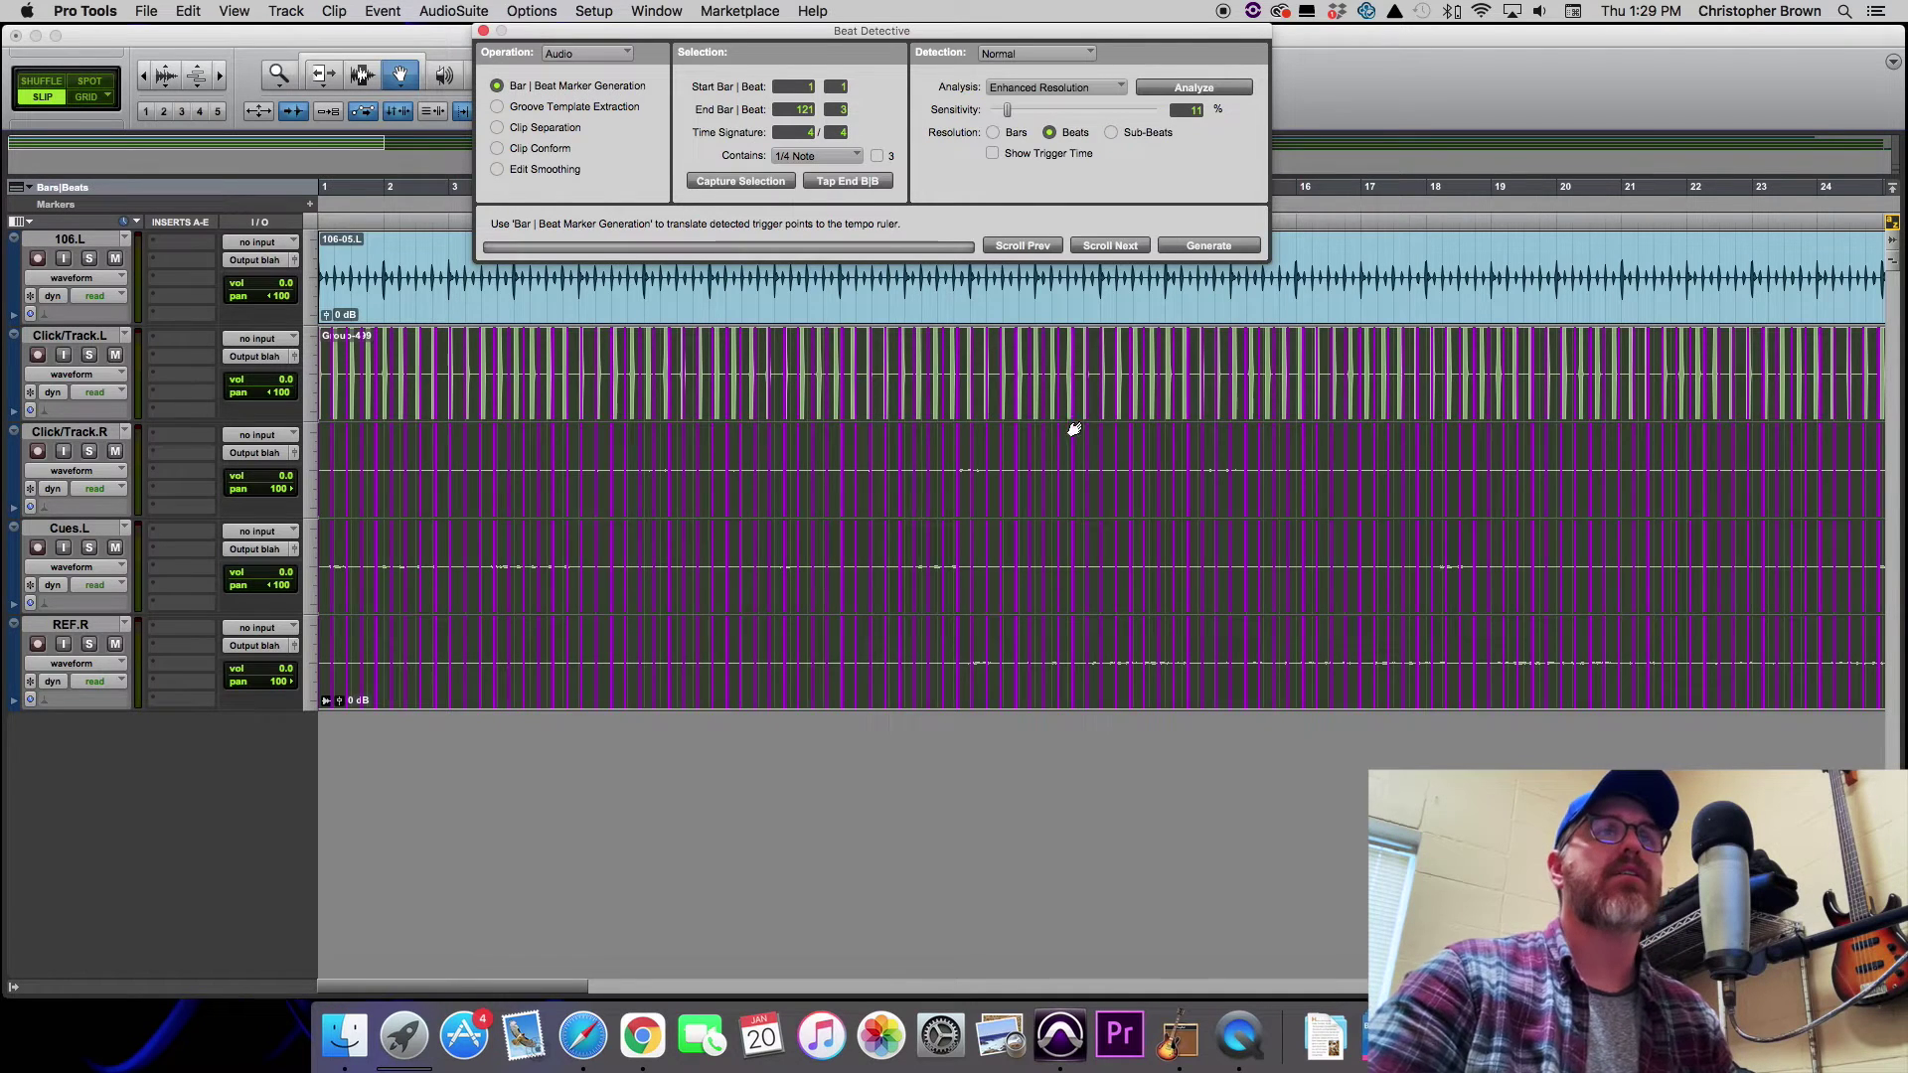
scroll(1411, 444, right, 3)
scroll(1449, 444, right, 20)
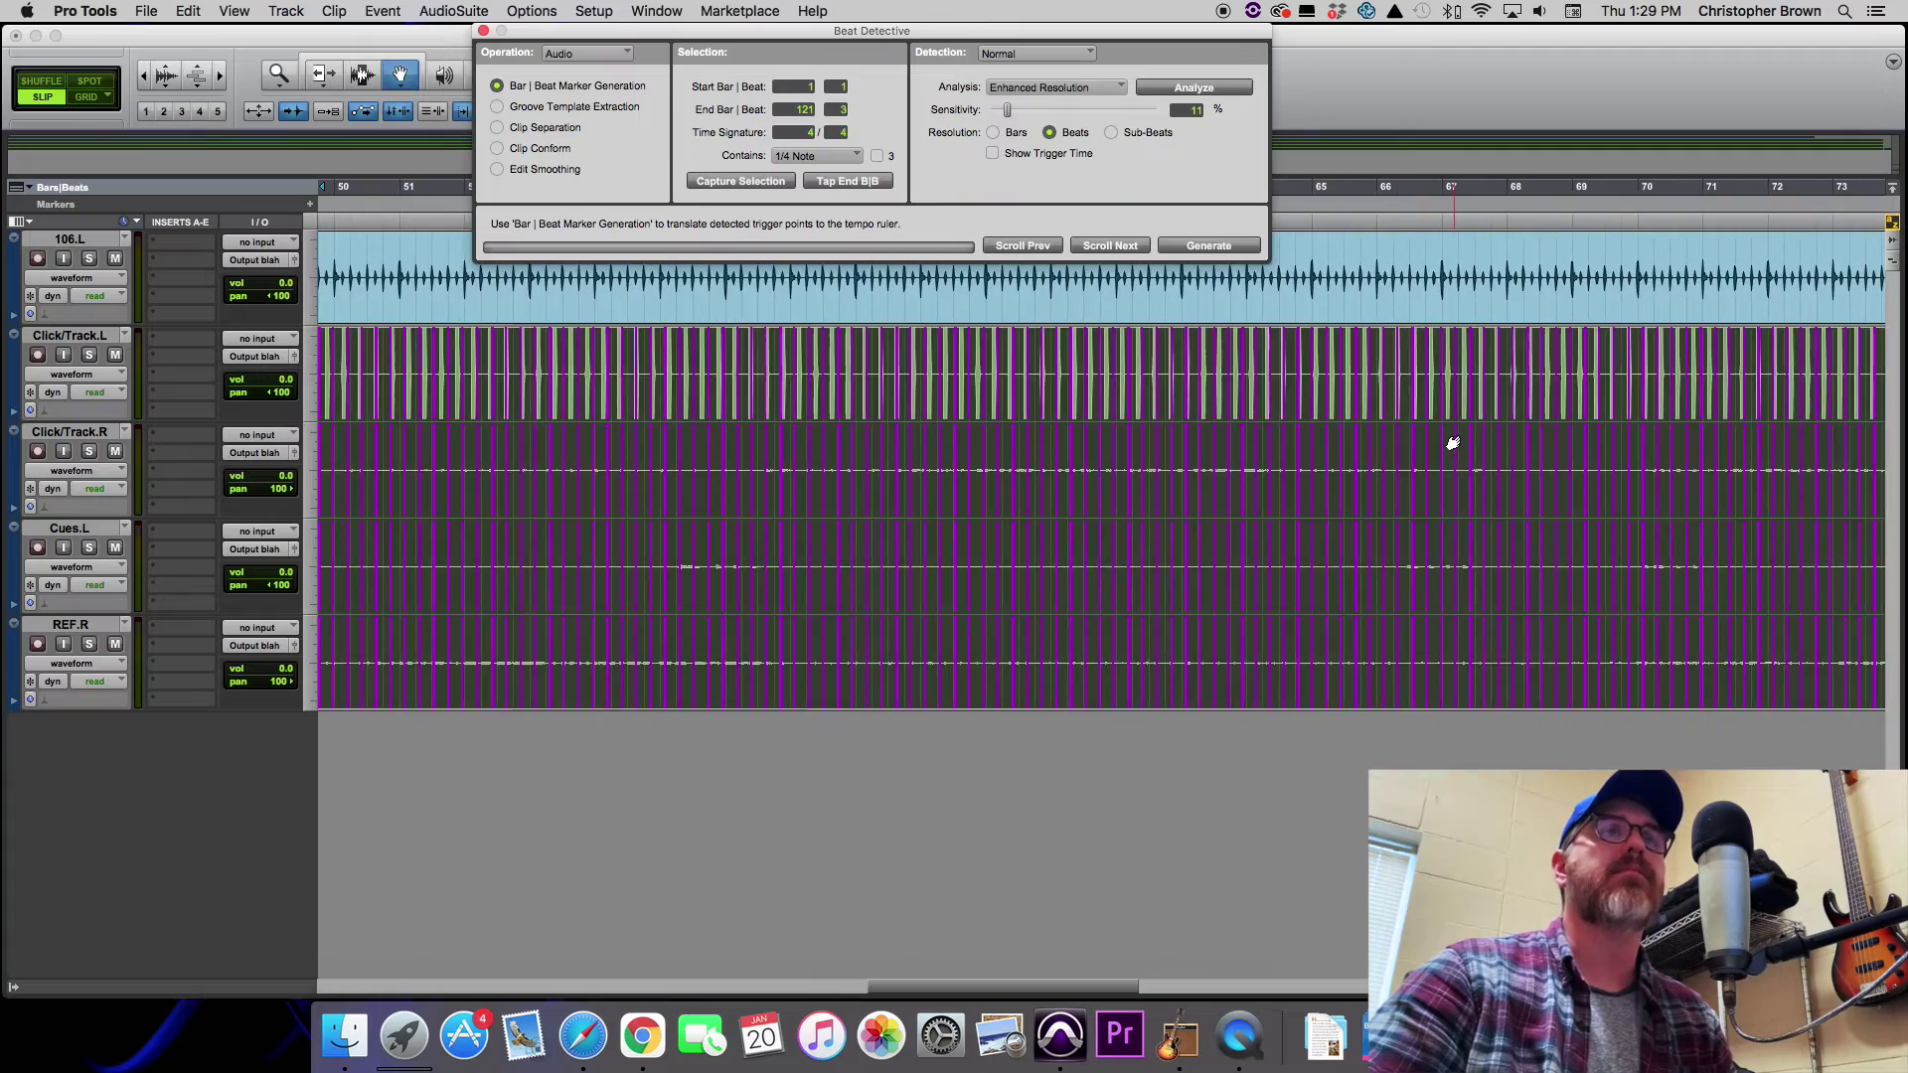
scroll(1452, 443, left, 2)
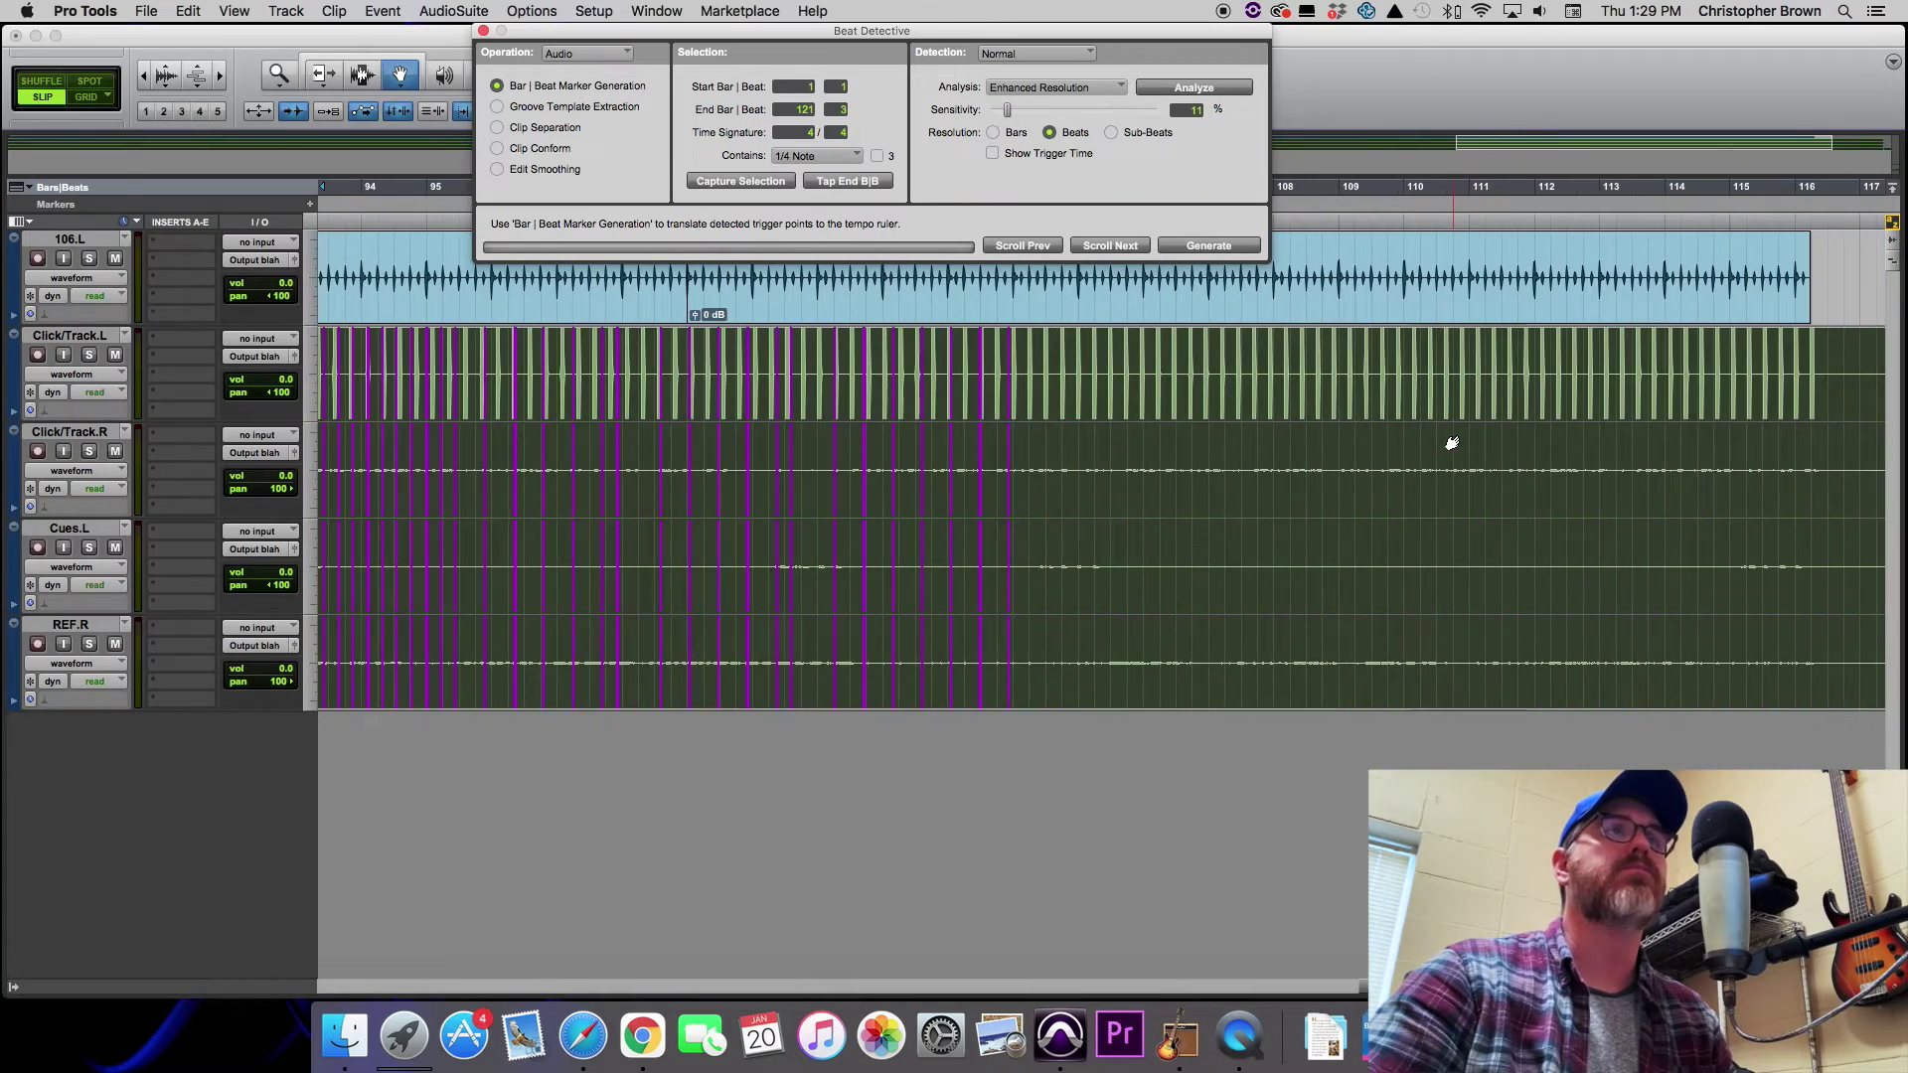
scroll(1452, 444, left, 20)
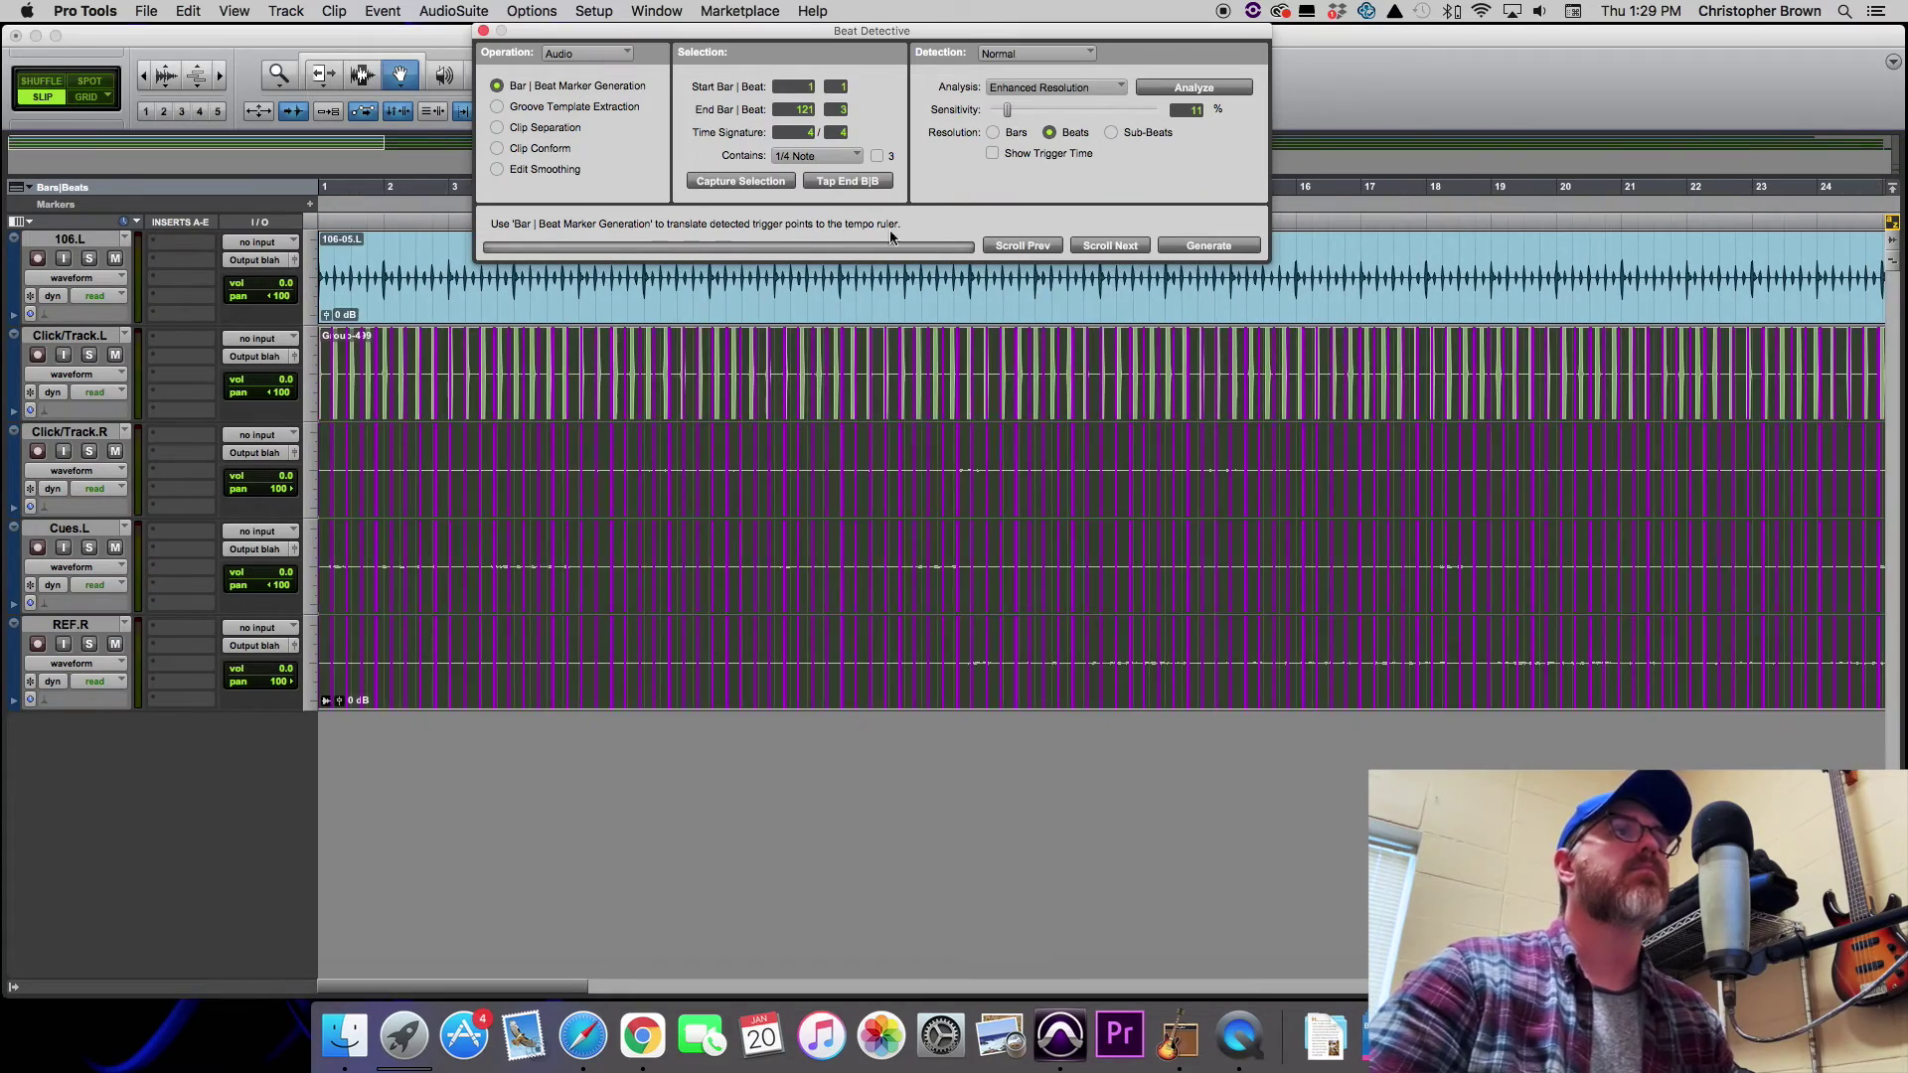
scroll(952, 368, right, 15)
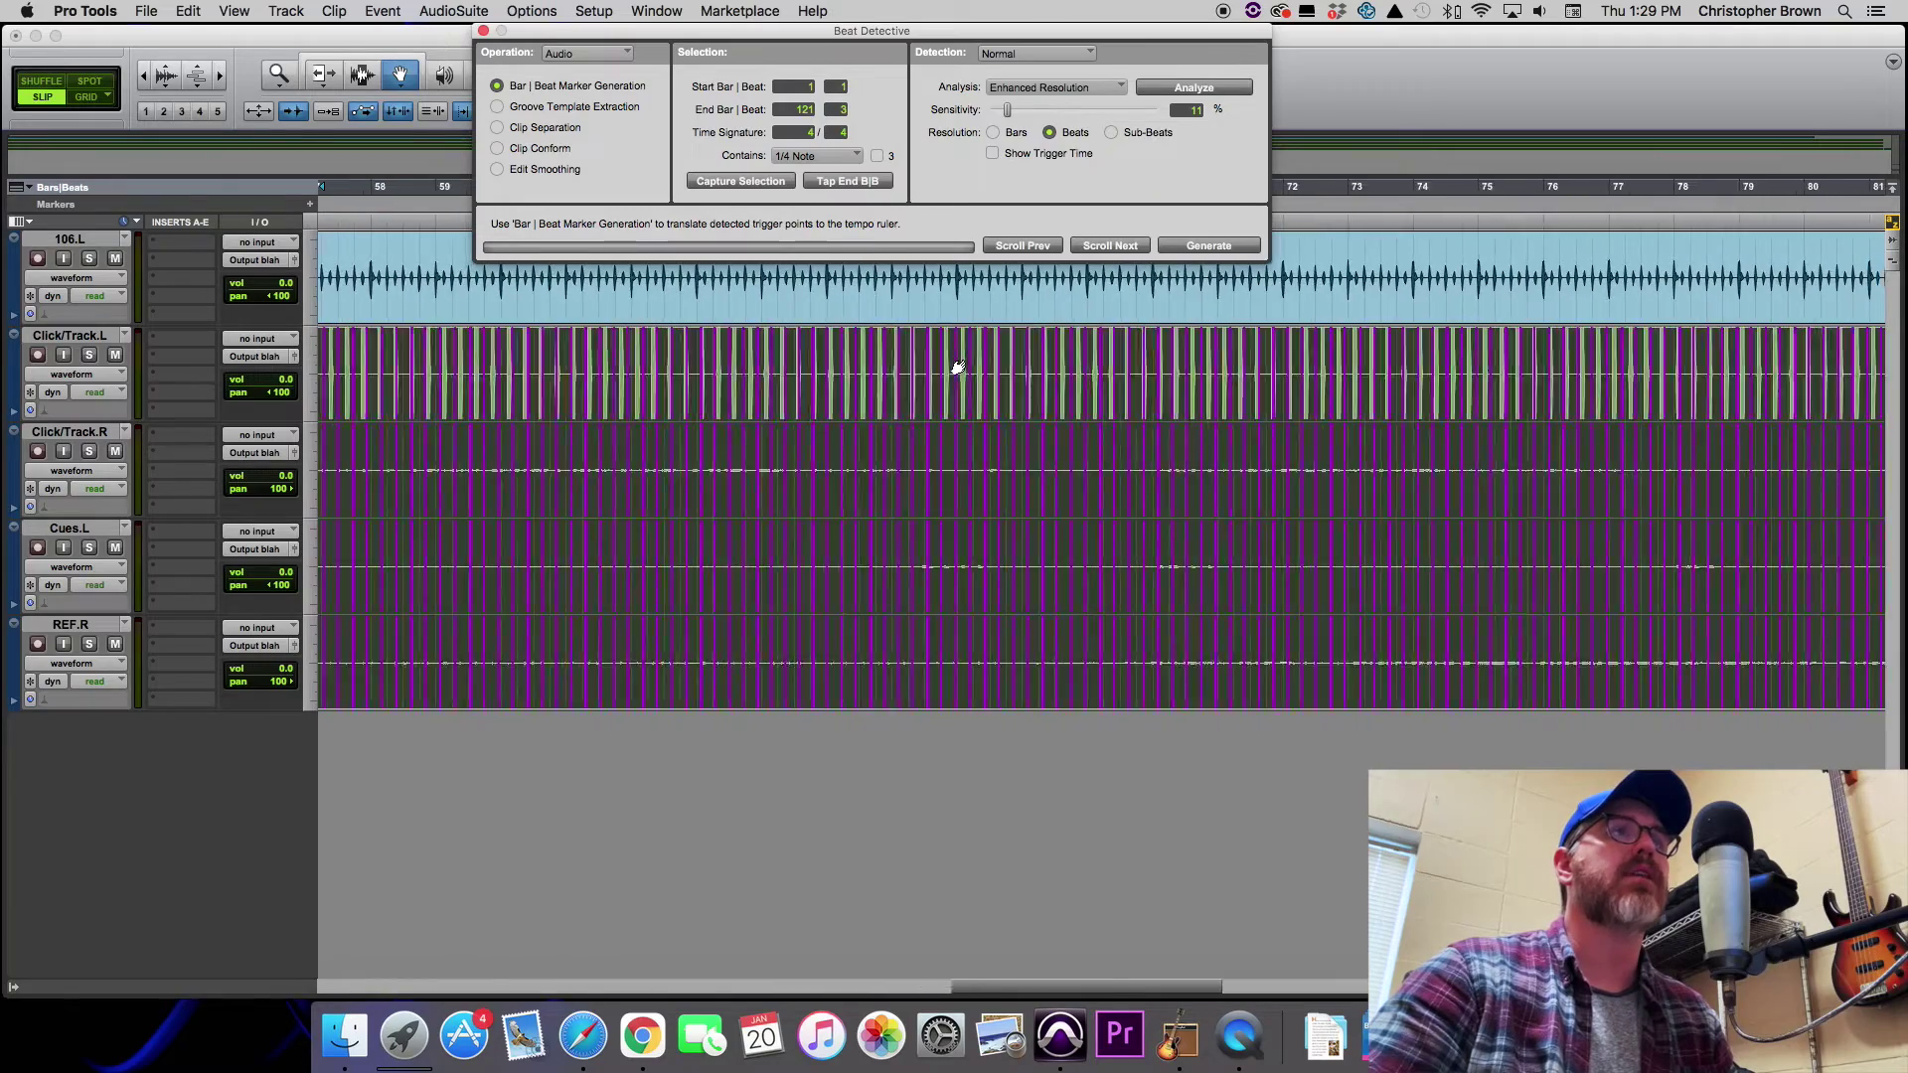
scroll(944, 363, left, 15)
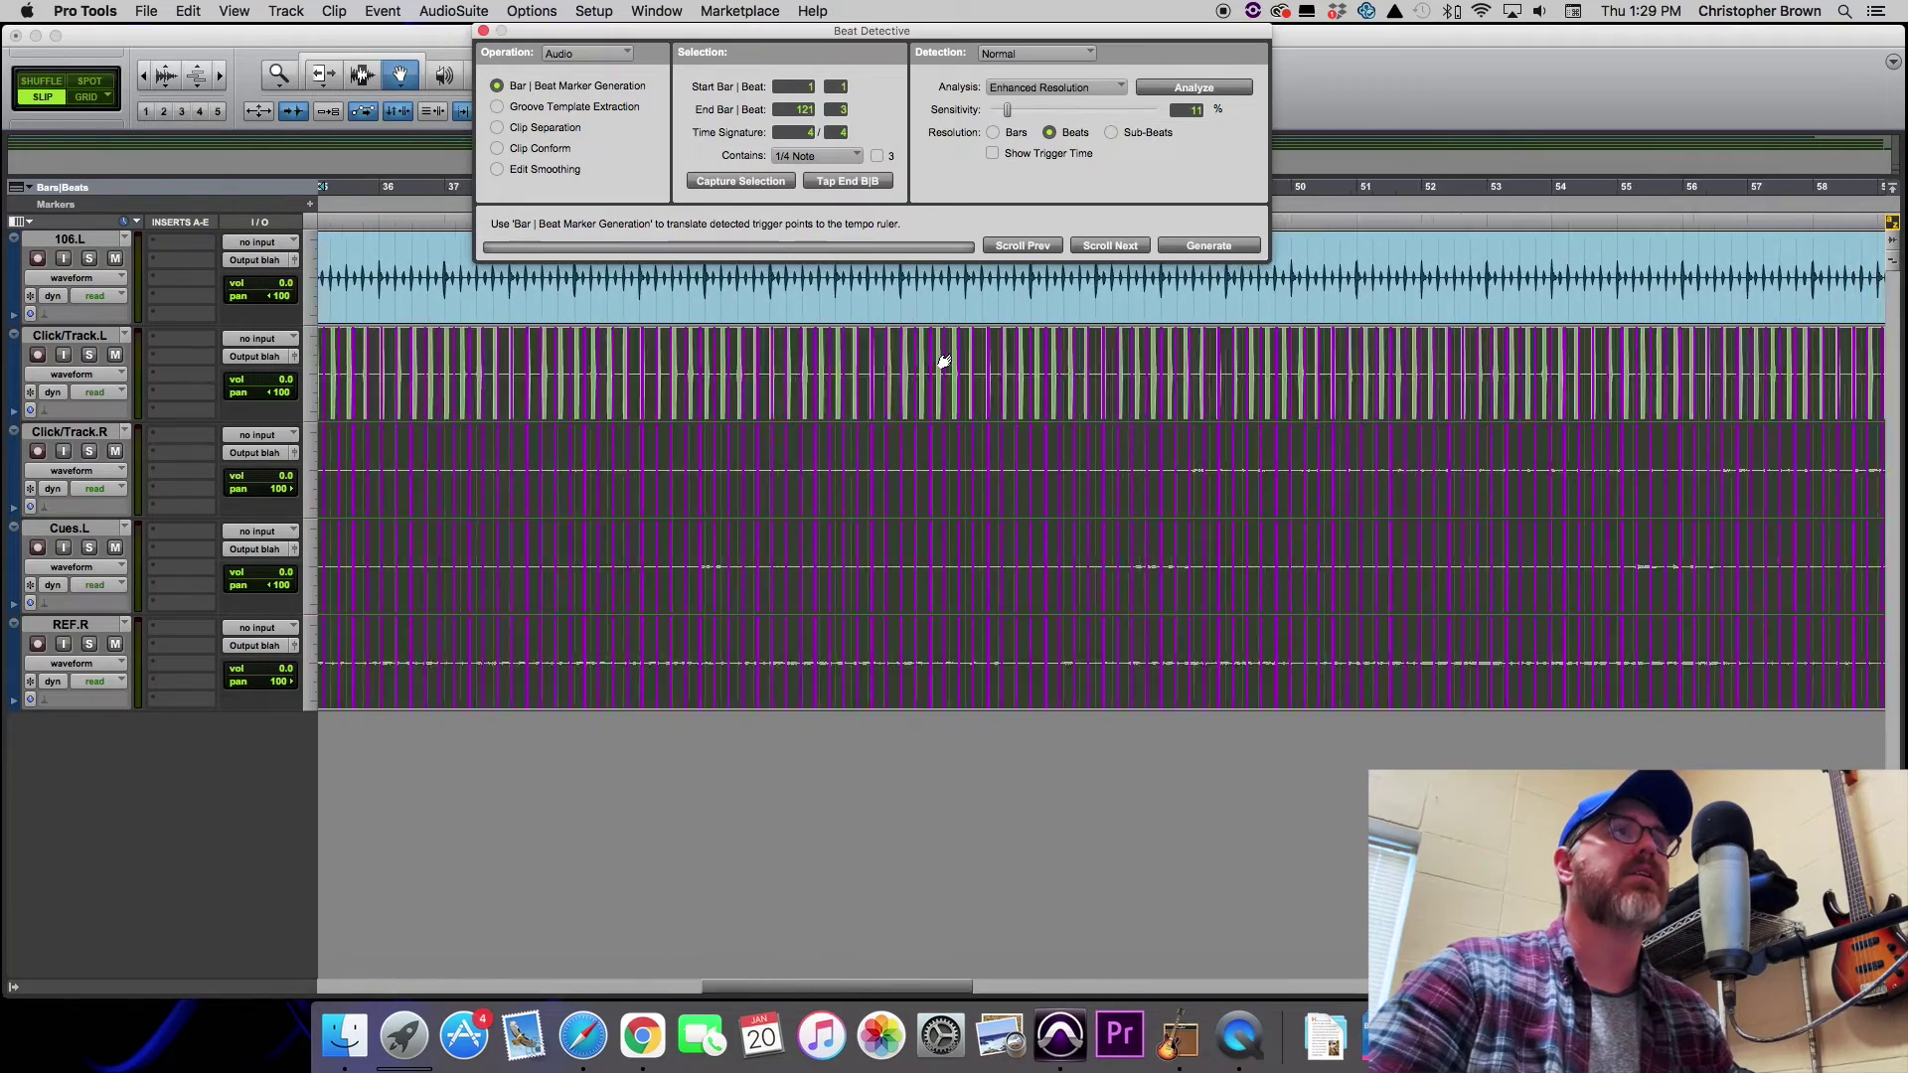
click(731, 182)
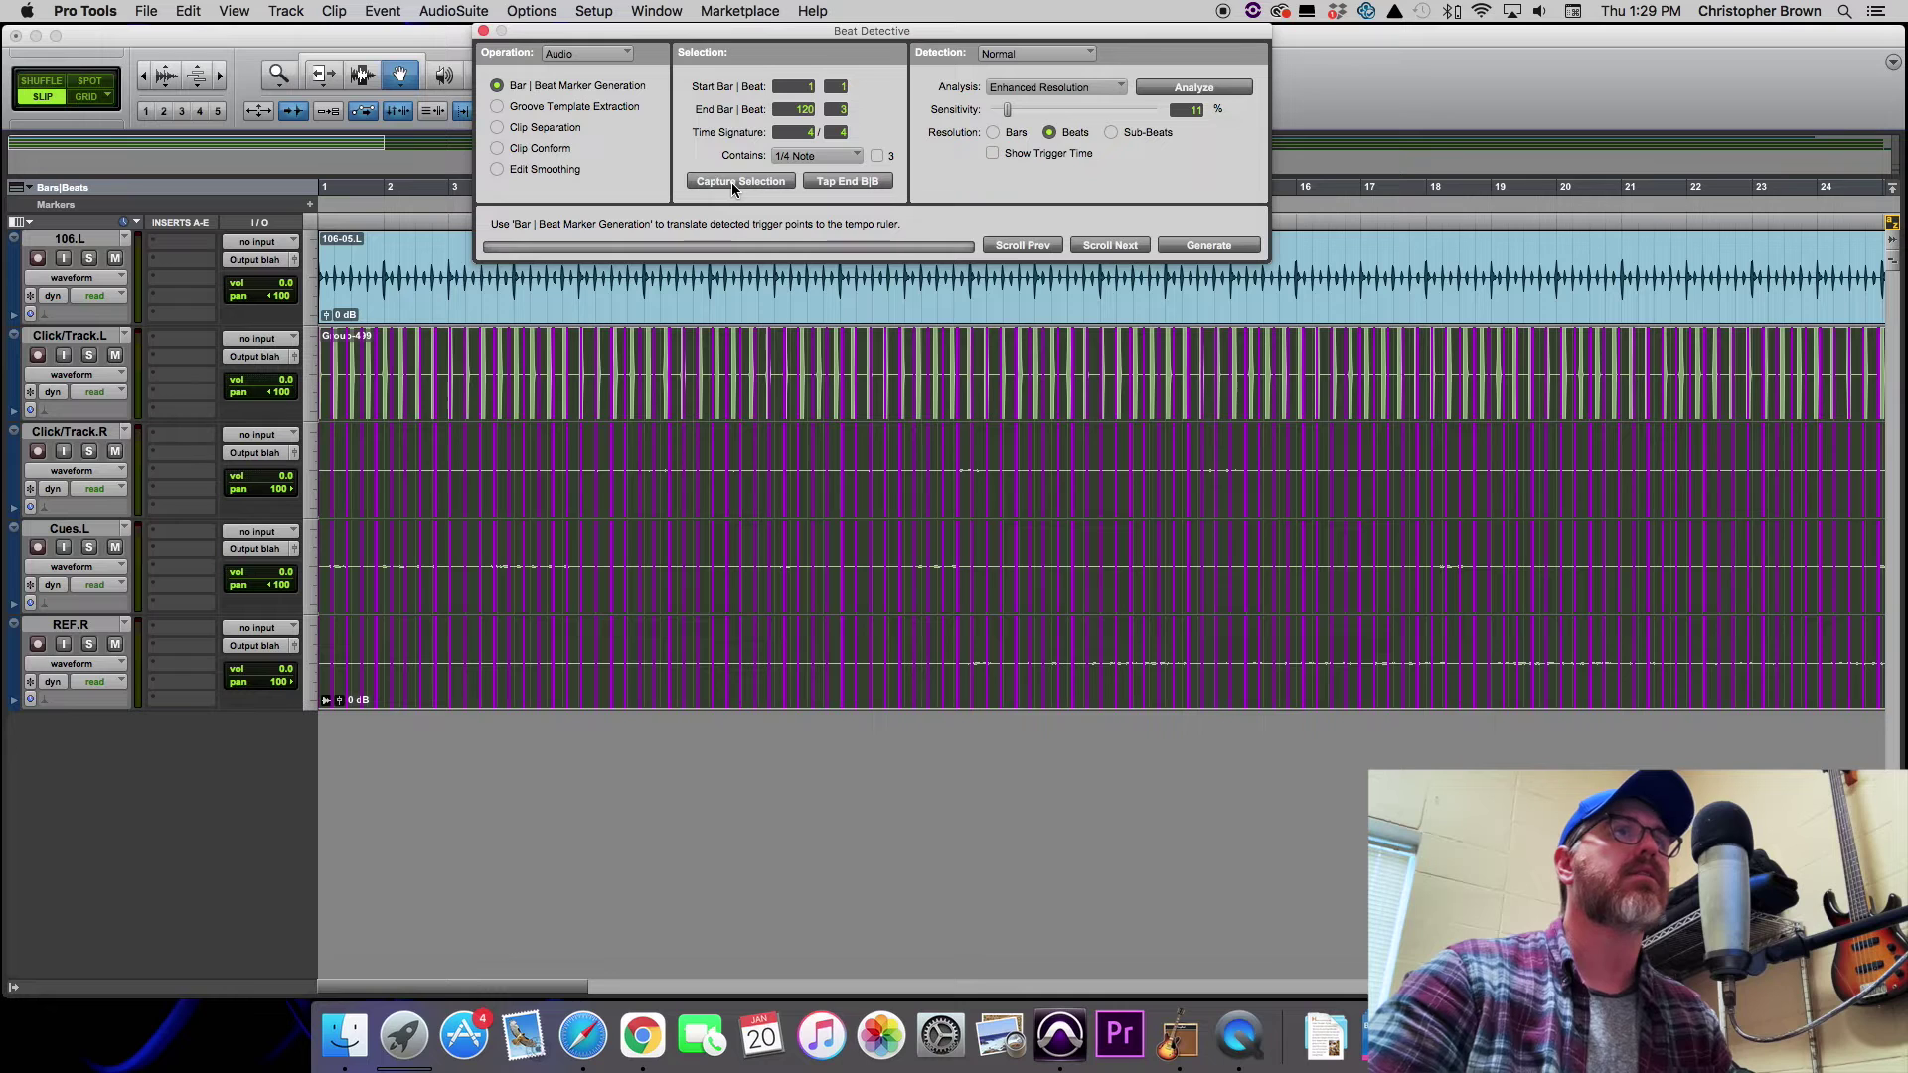
Analyze the selected audio for beat triggers and inspect them across the first beats.
click(1191, 88)
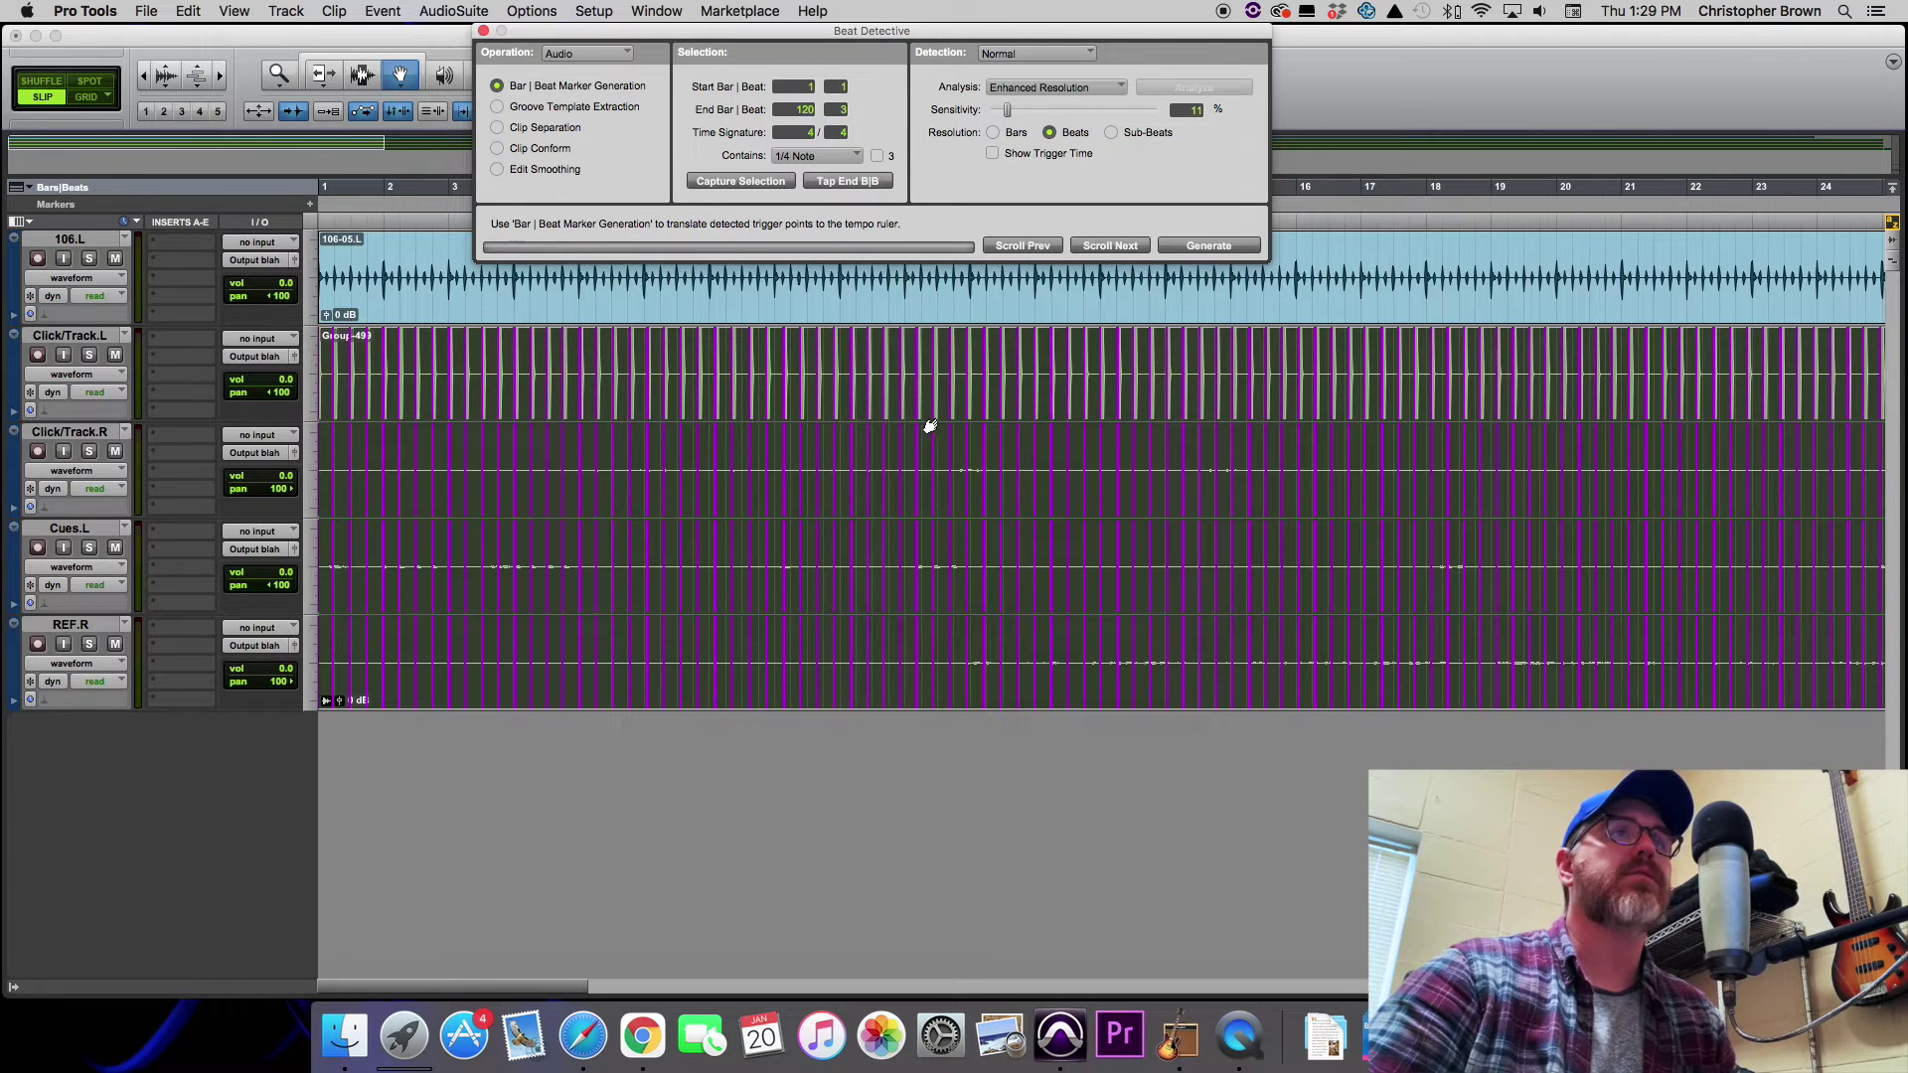
scroll(933, 425, right, 10)
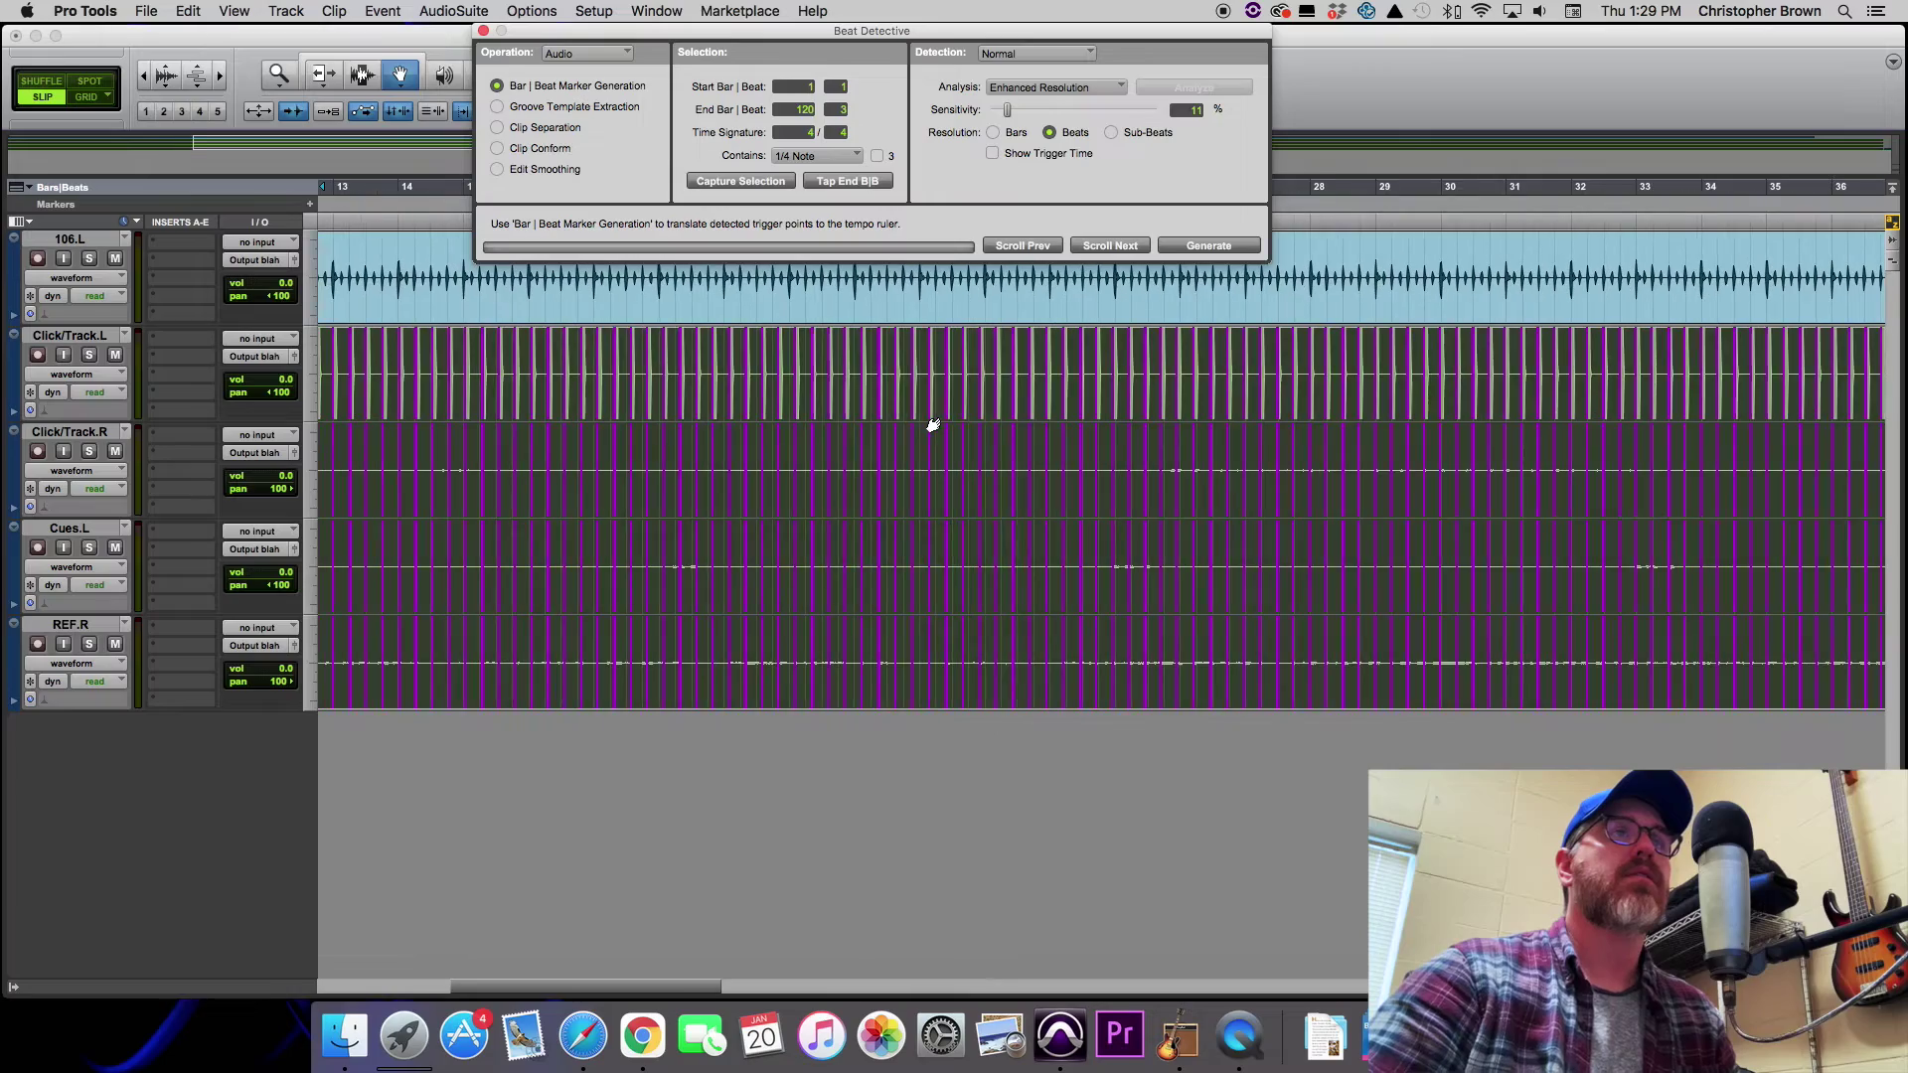
scroll(933, 426, right, 10)
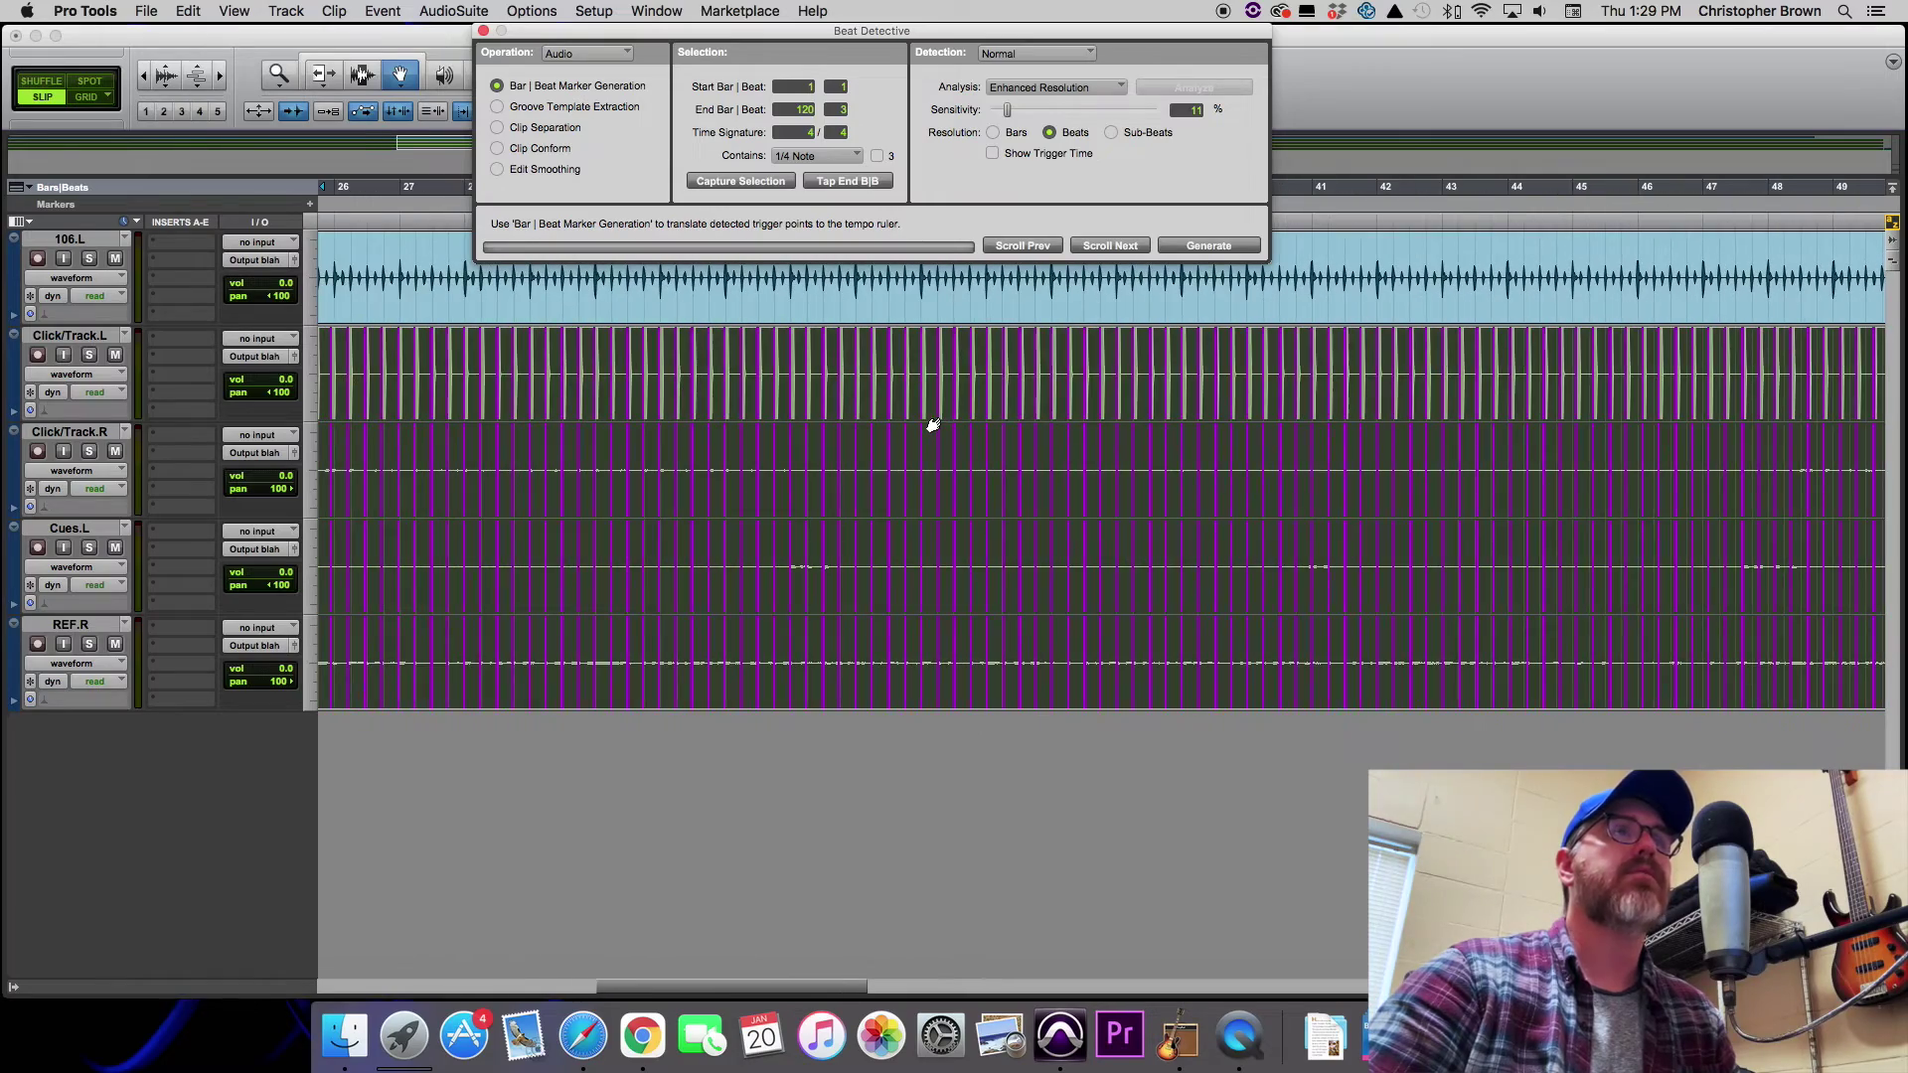
scroll(933, 426, right, 10)
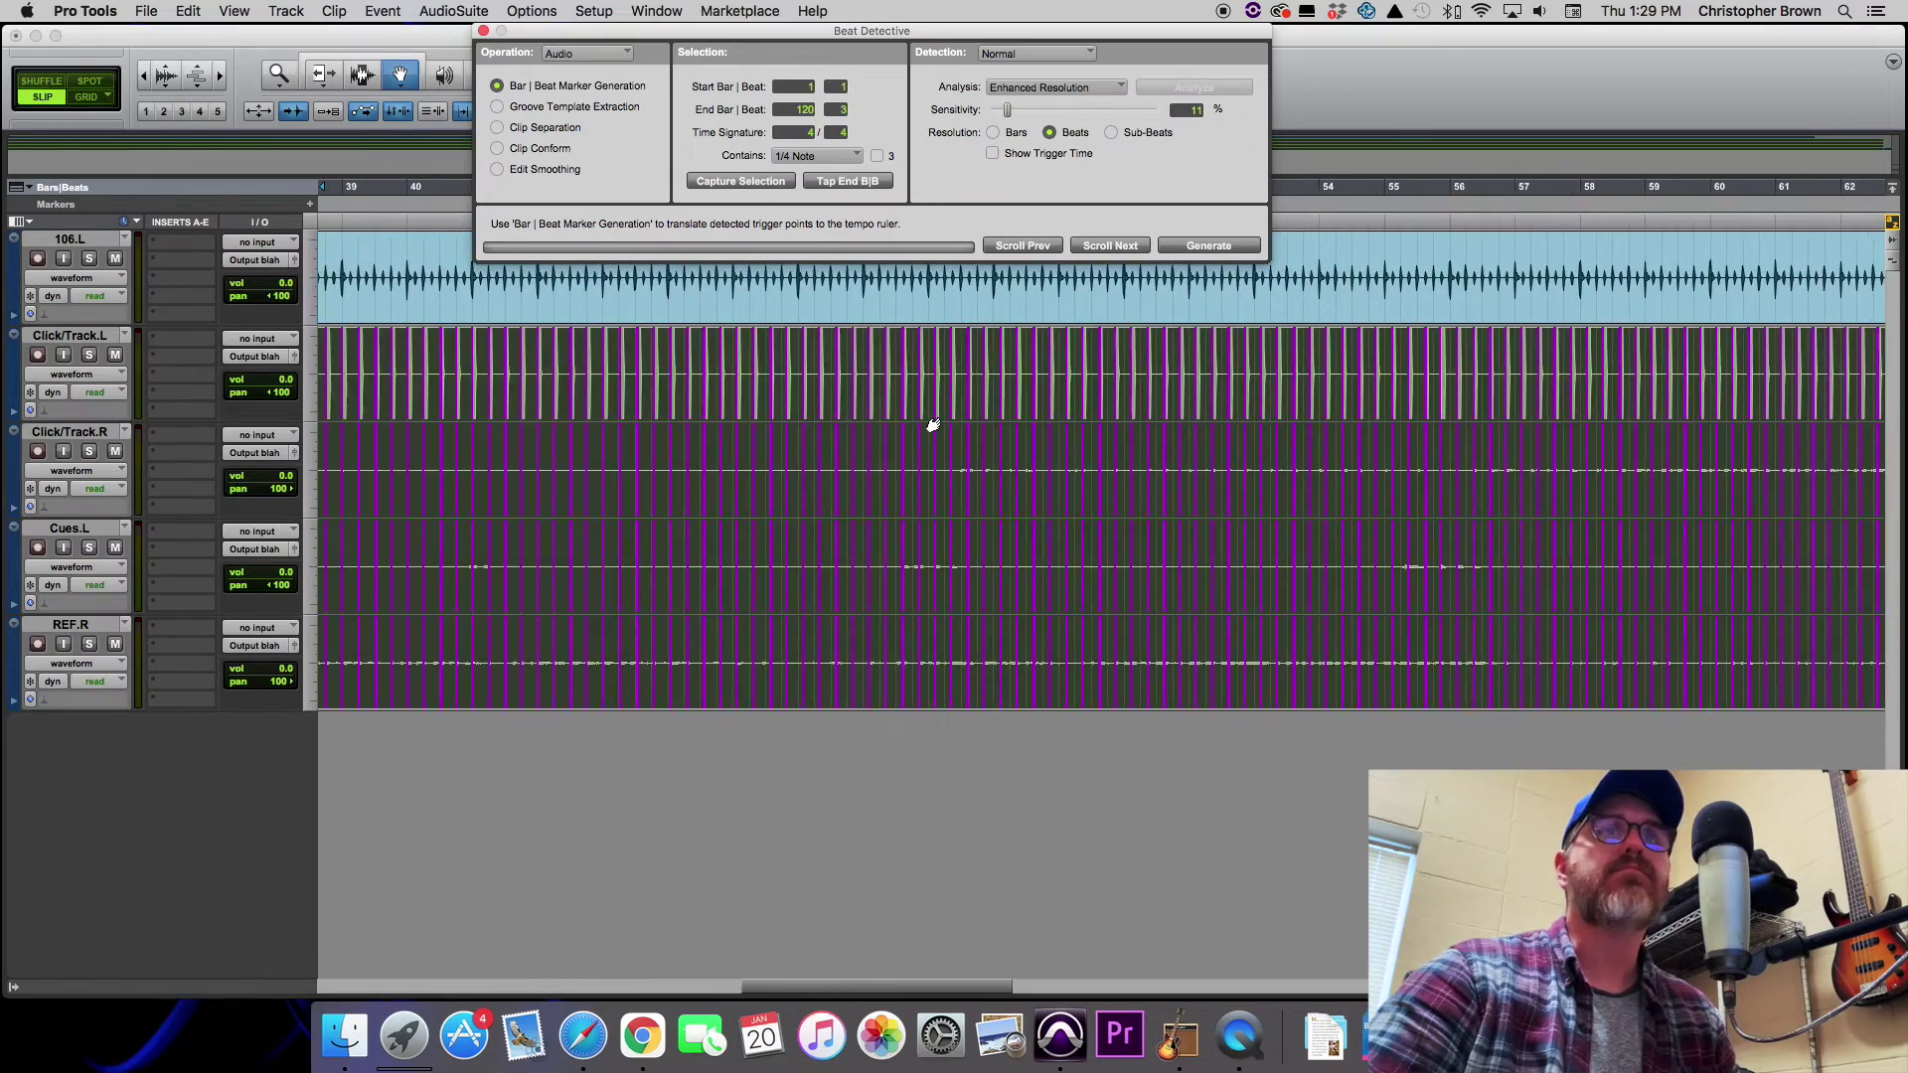
scroll(933, 425, right, 20)
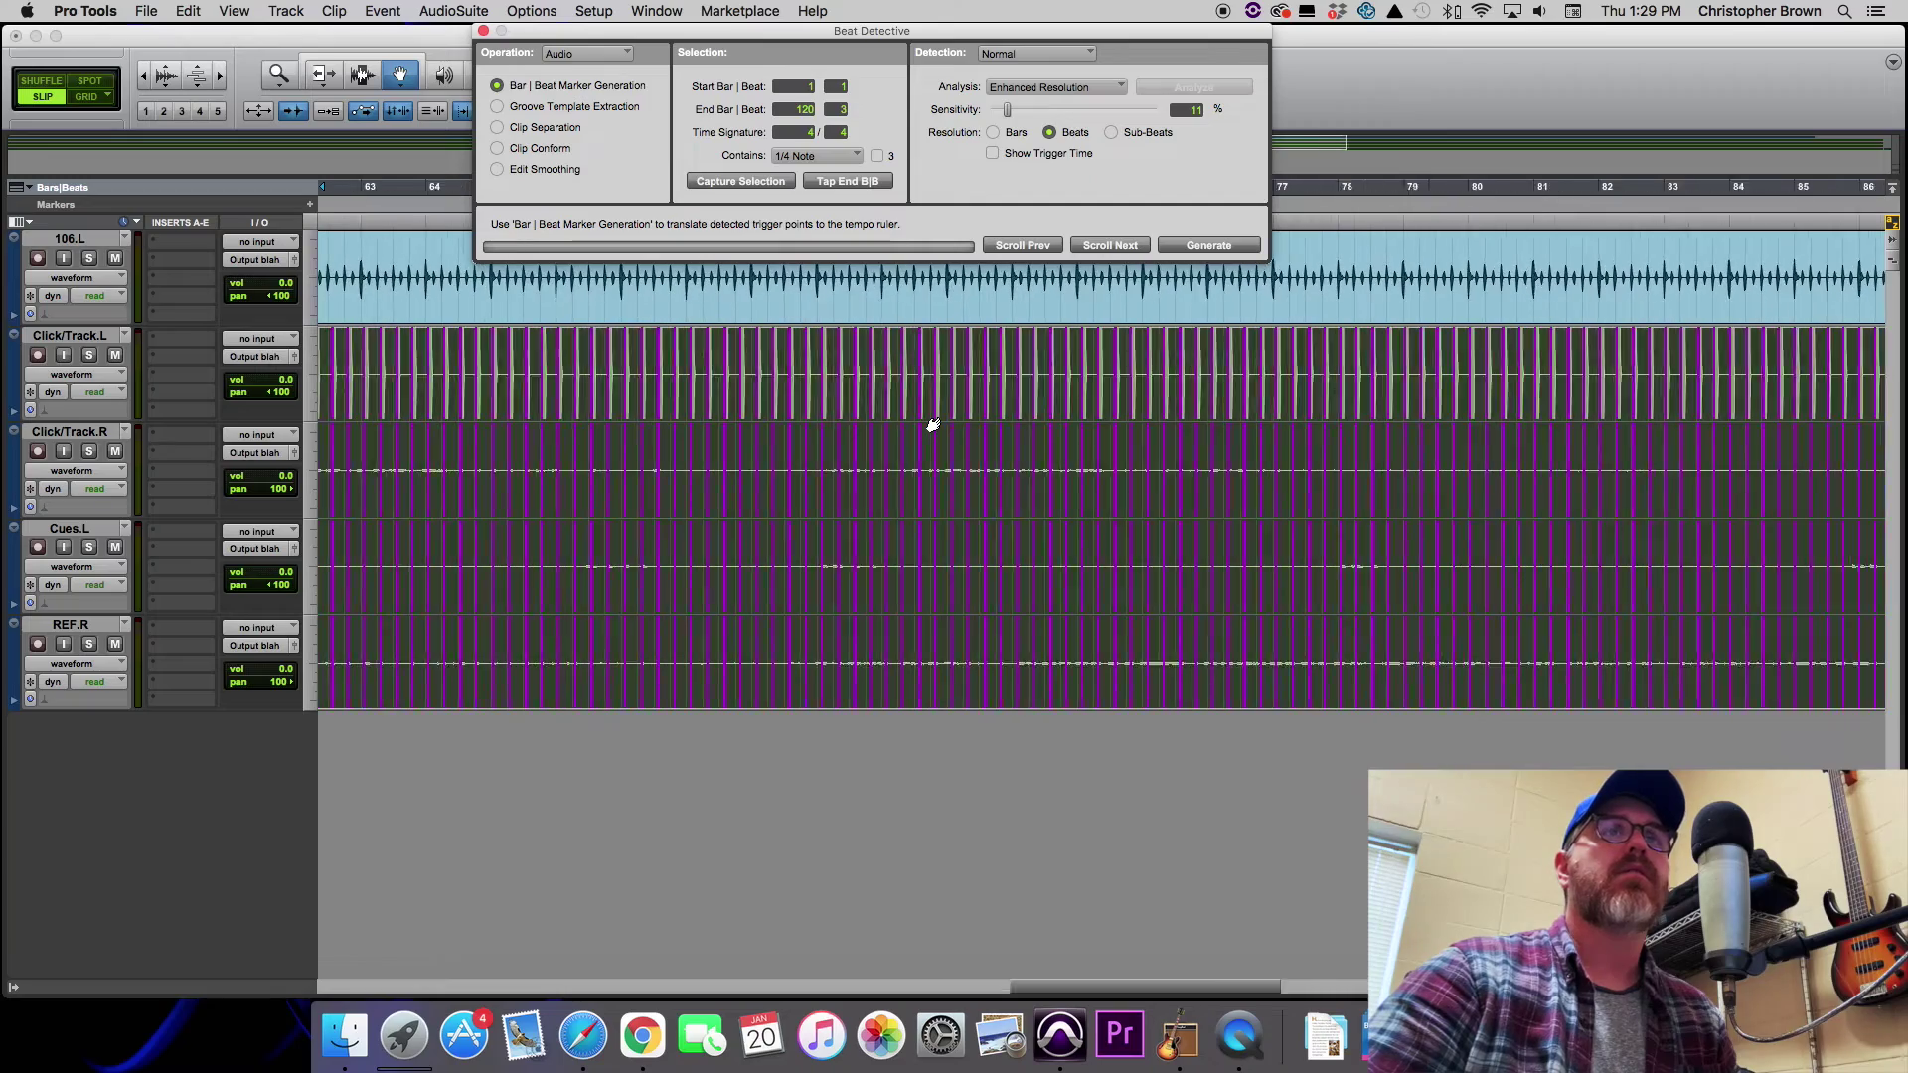
scroll(934, 425, right, 20)
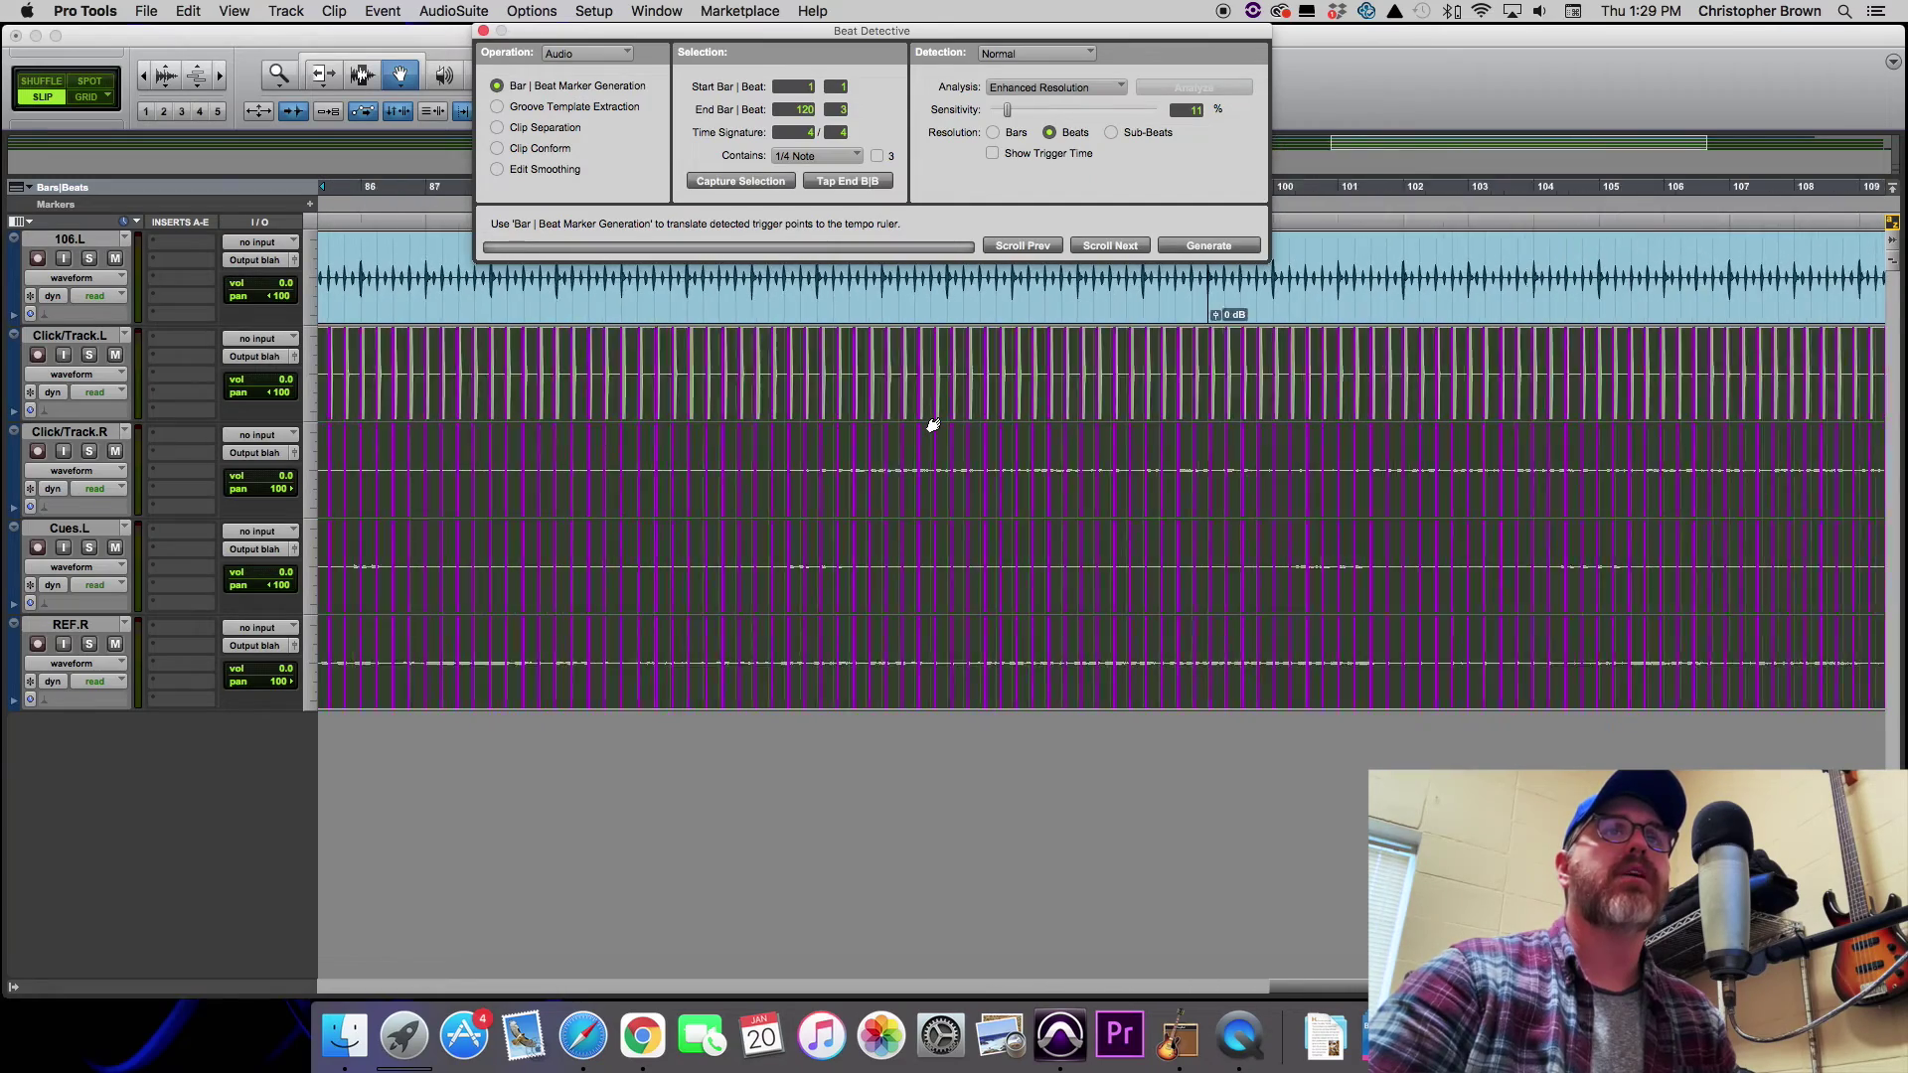
scroll(933, 425, right, 8)
scroll(934, 425, left, 20)
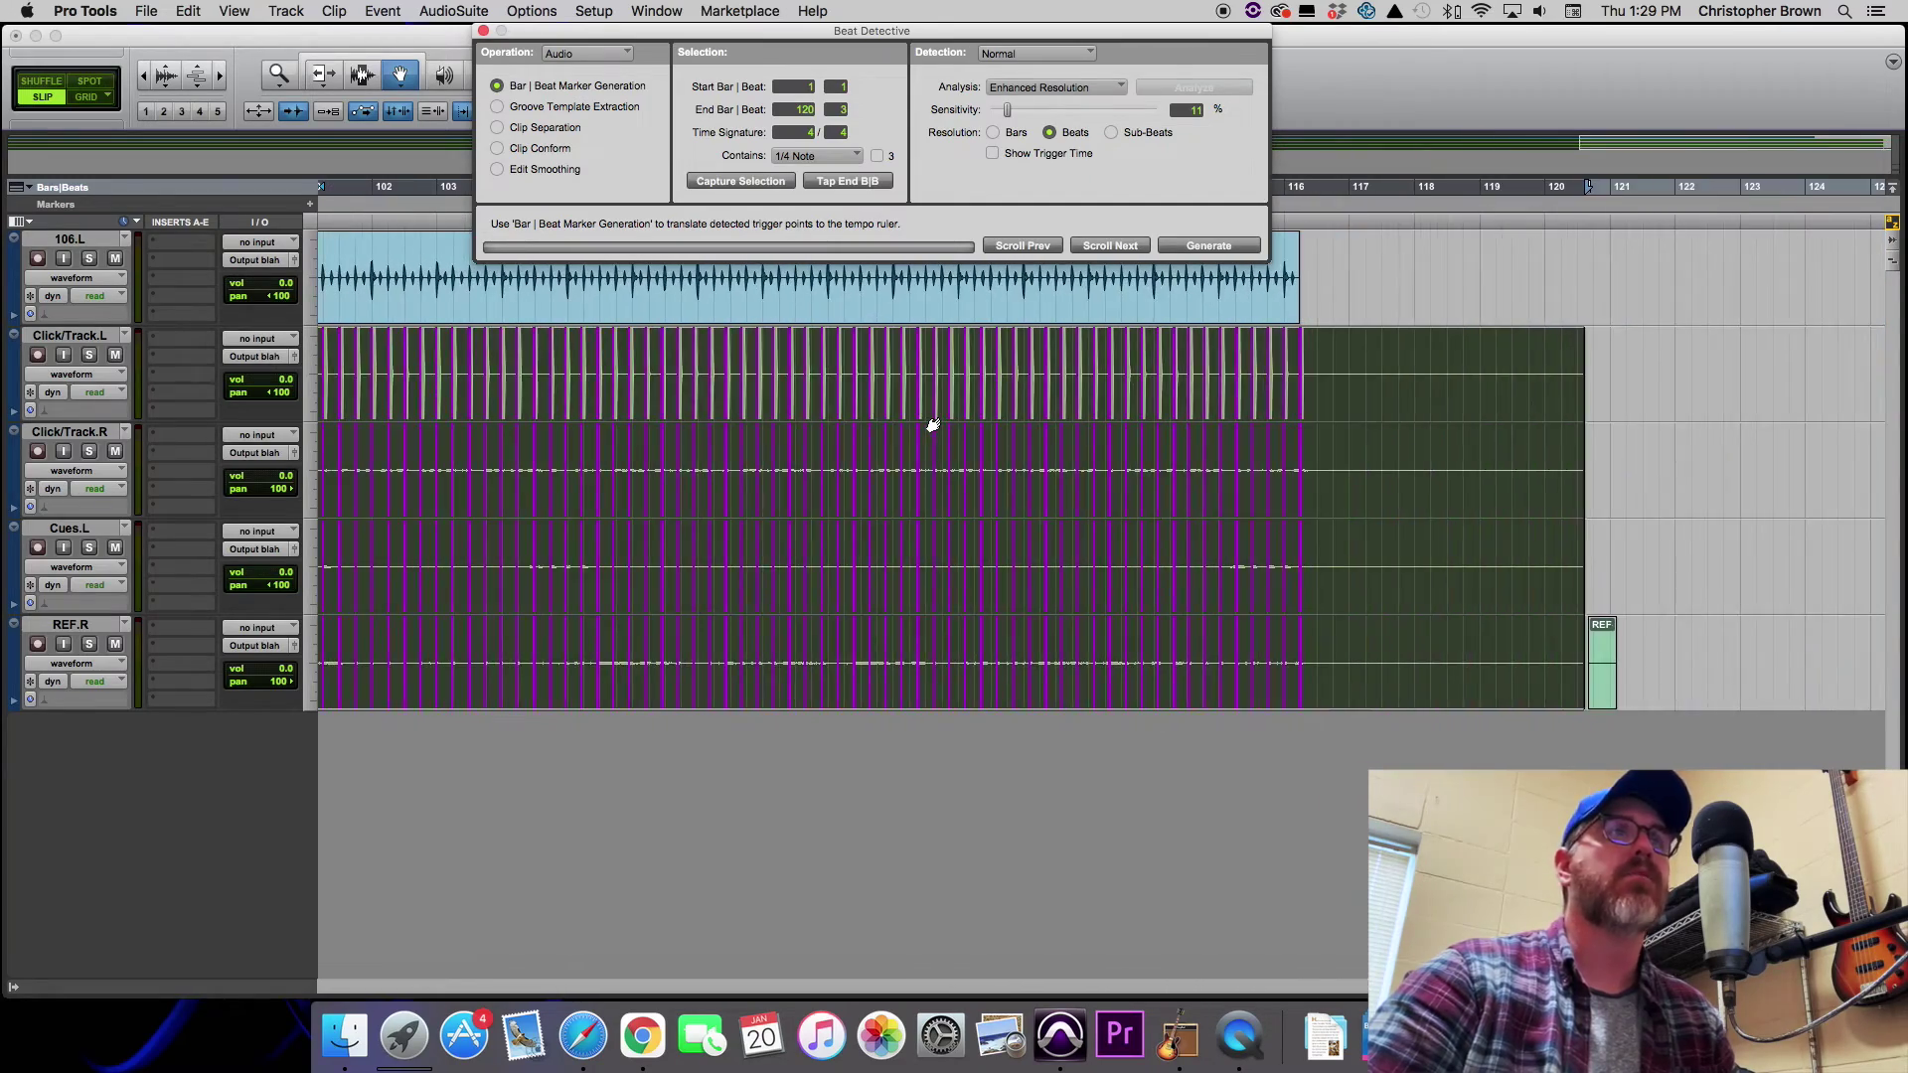
scroll(933, 426, left, 20)
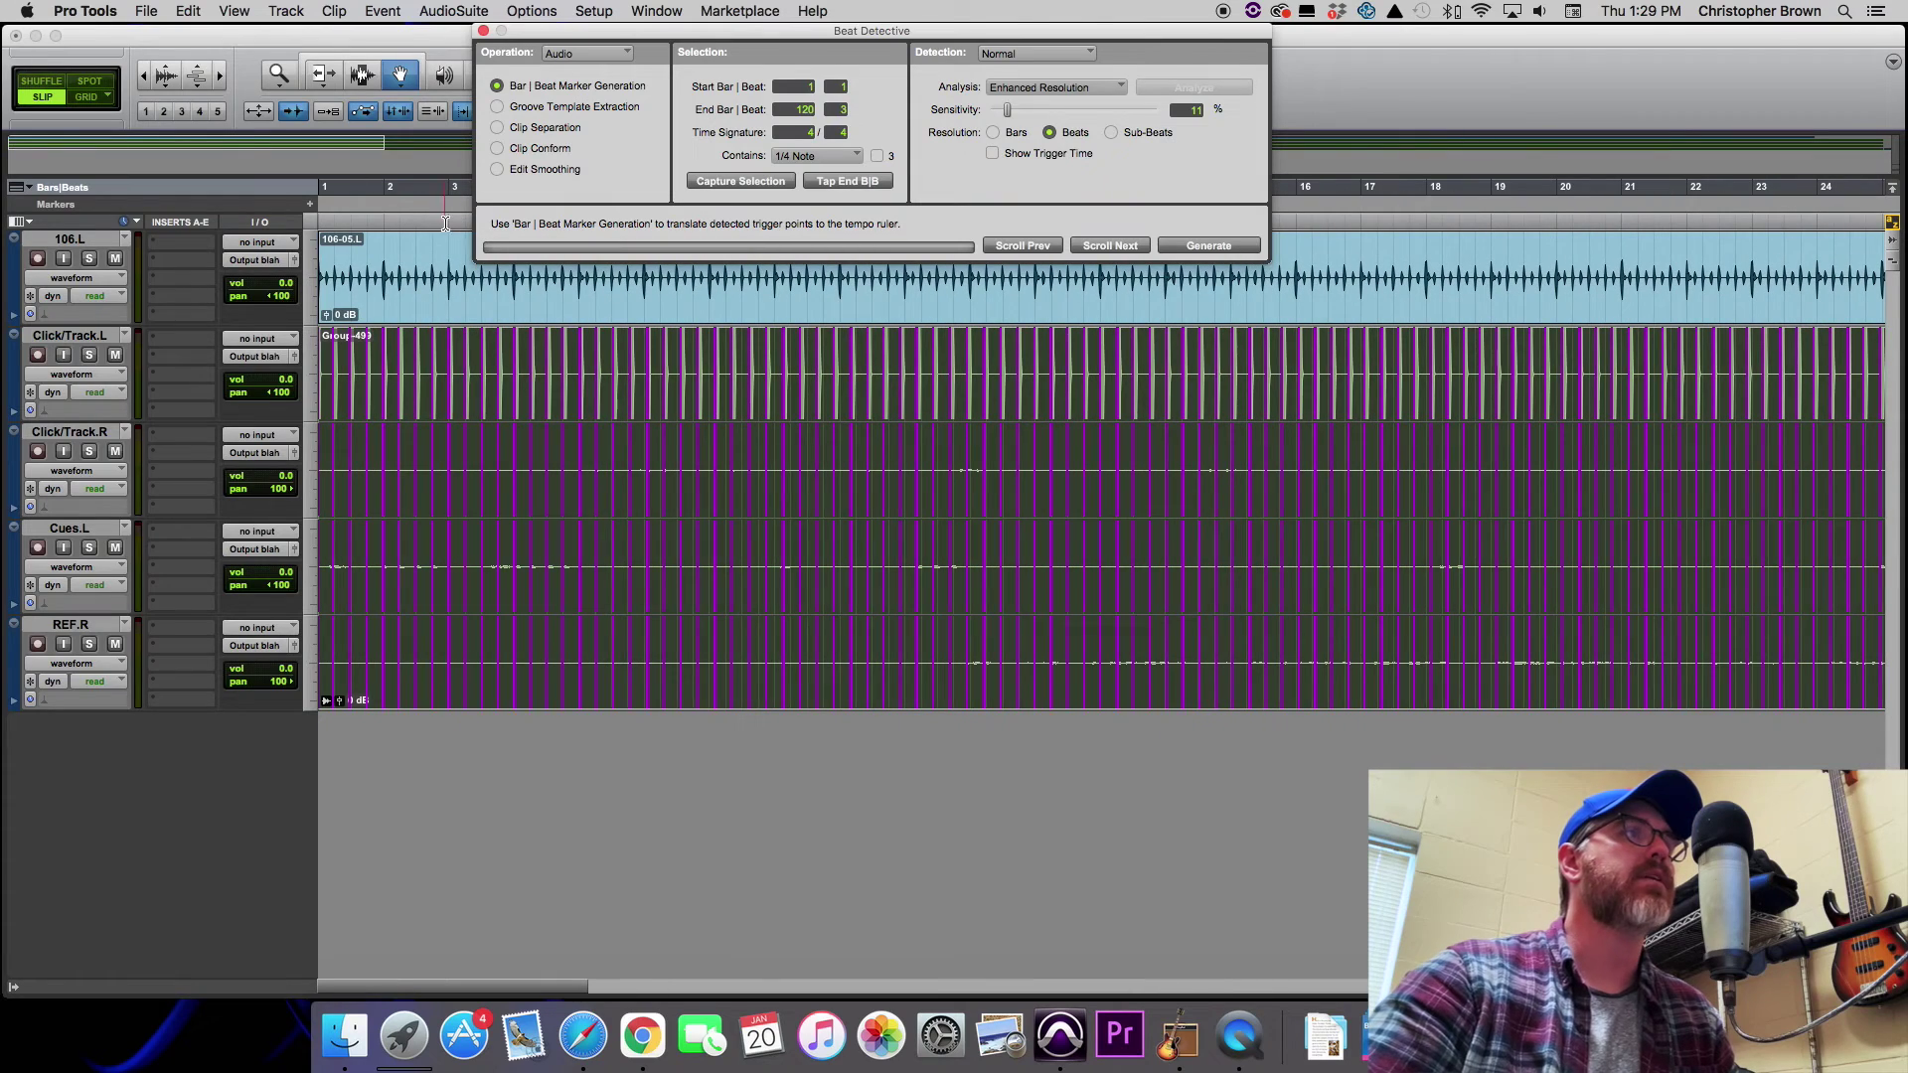
click(219, 77)
click(219, 78)
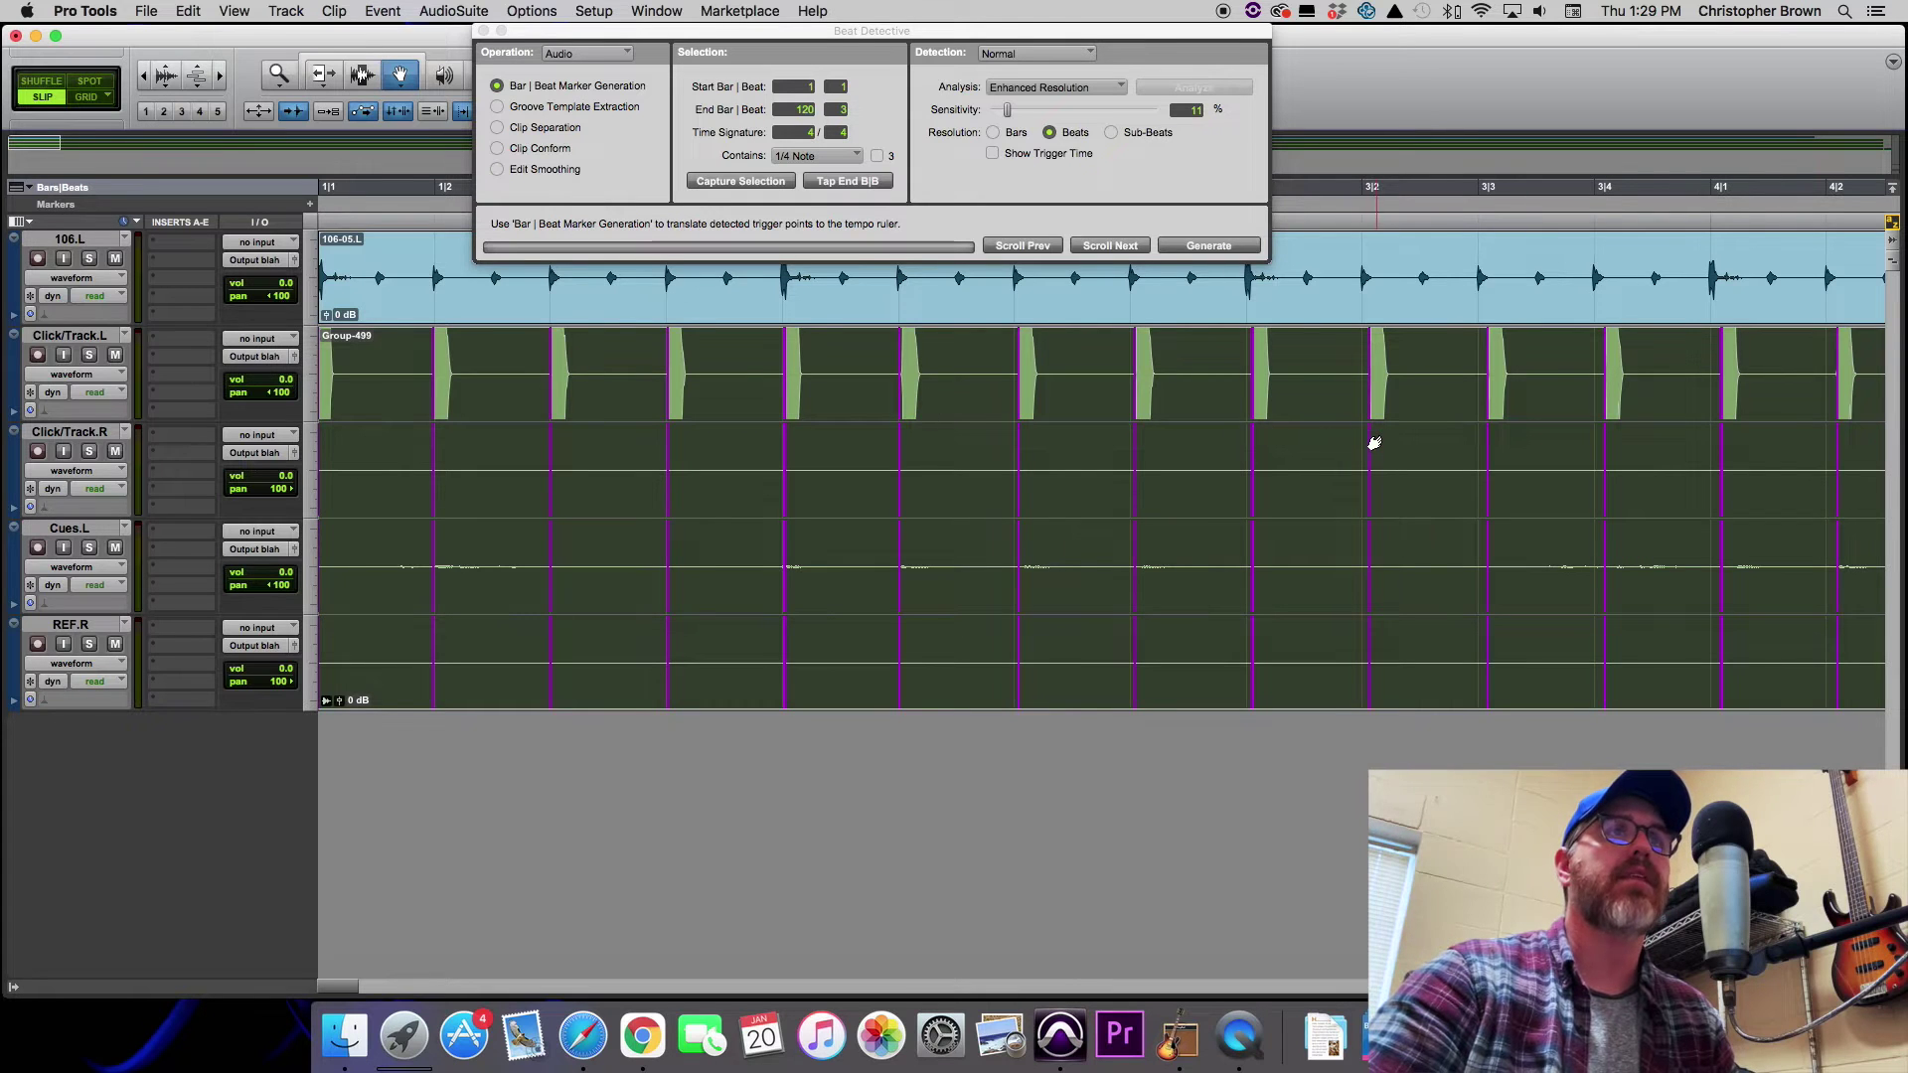
scroll(1361, 444, right, 15)
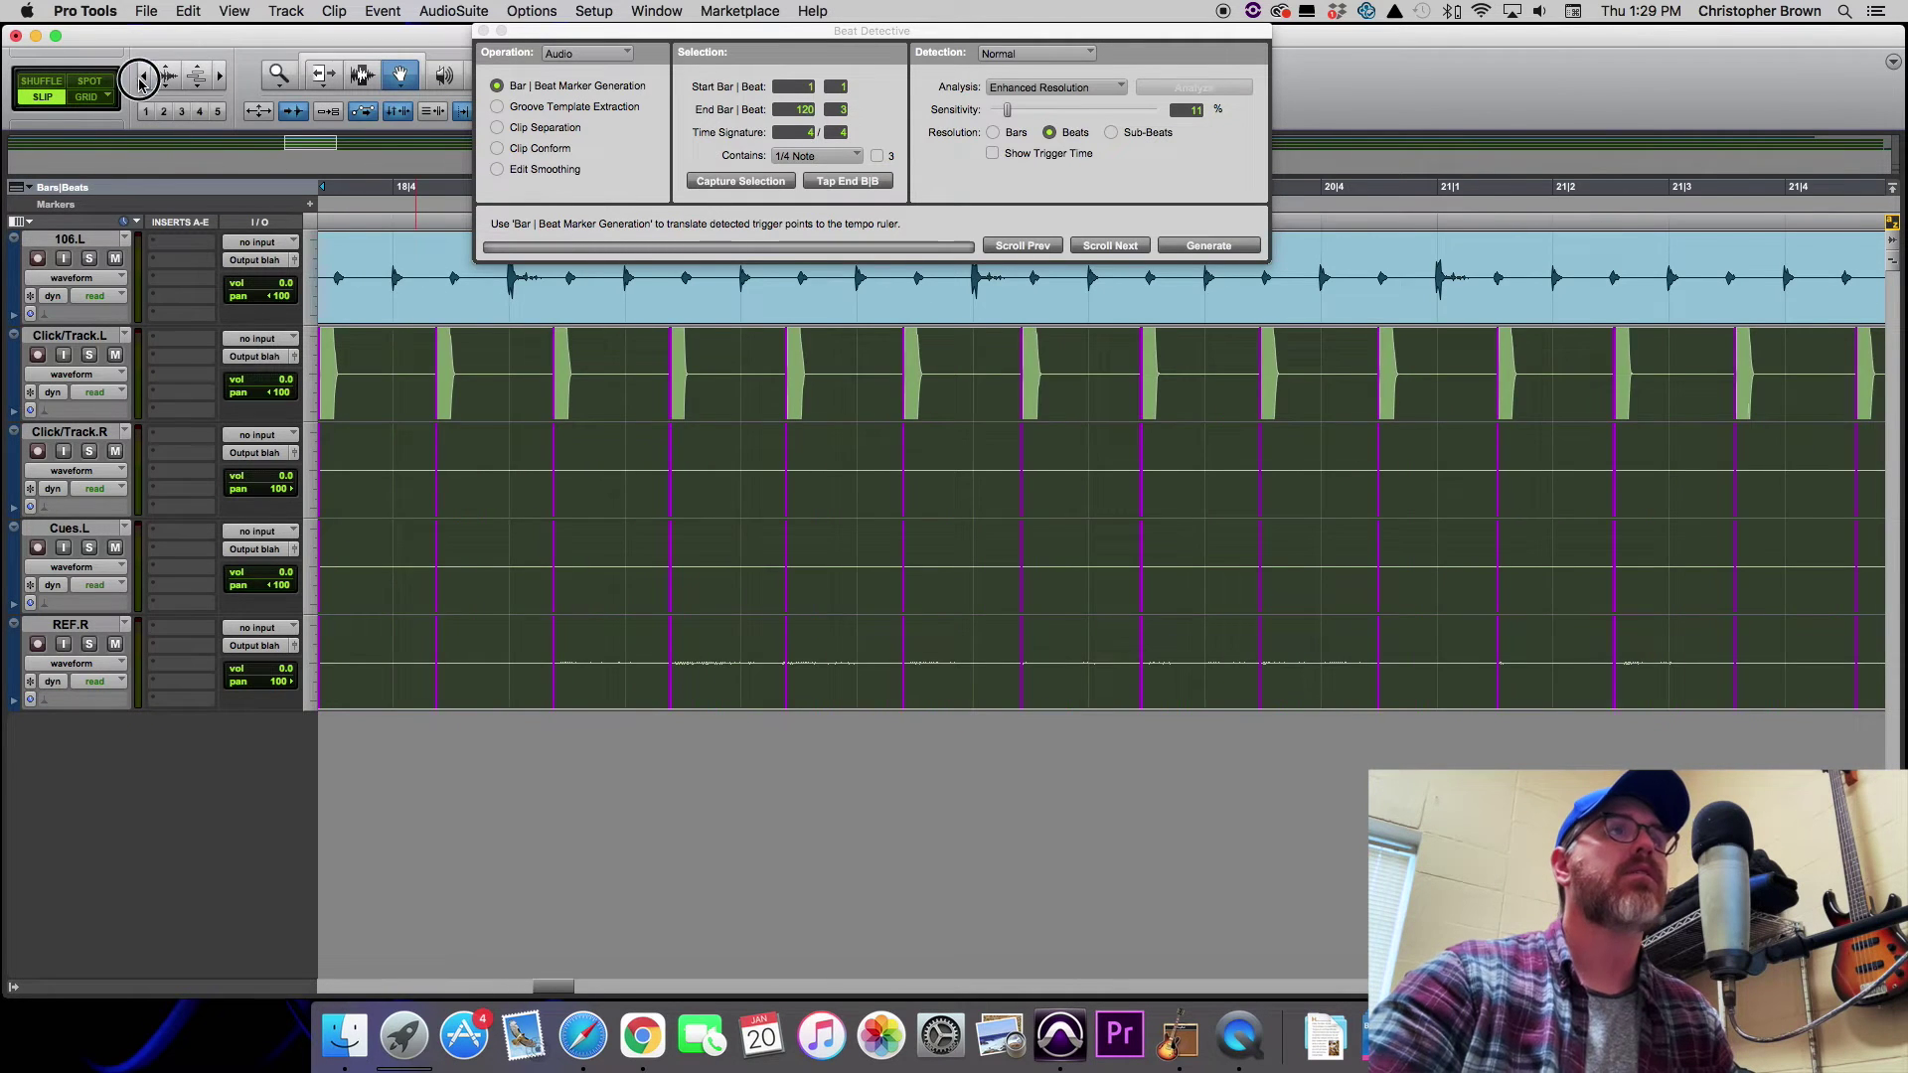
Zoom back out and switch Beat Detective to Clip Separation.
click(141, 79)
click(141, 79)
scroll(974, 485, left, 5)
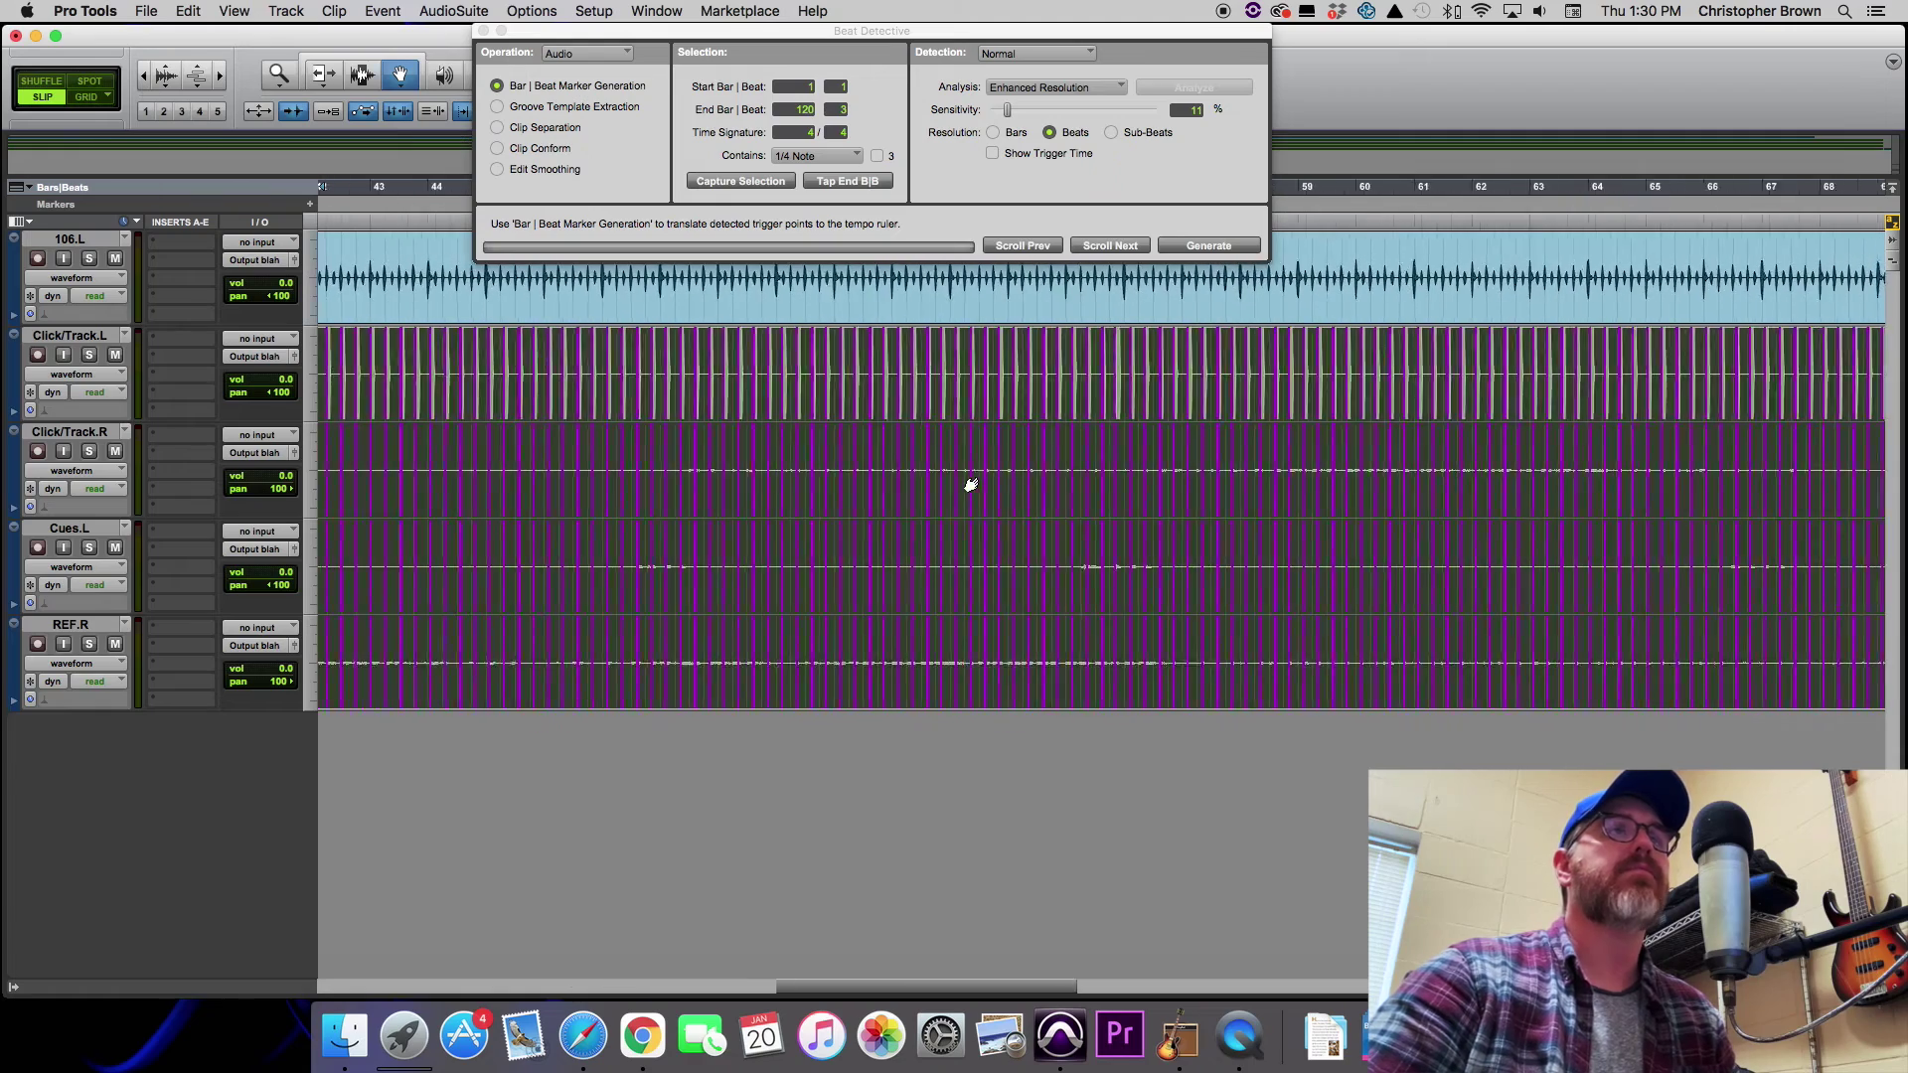
click(498, 130)
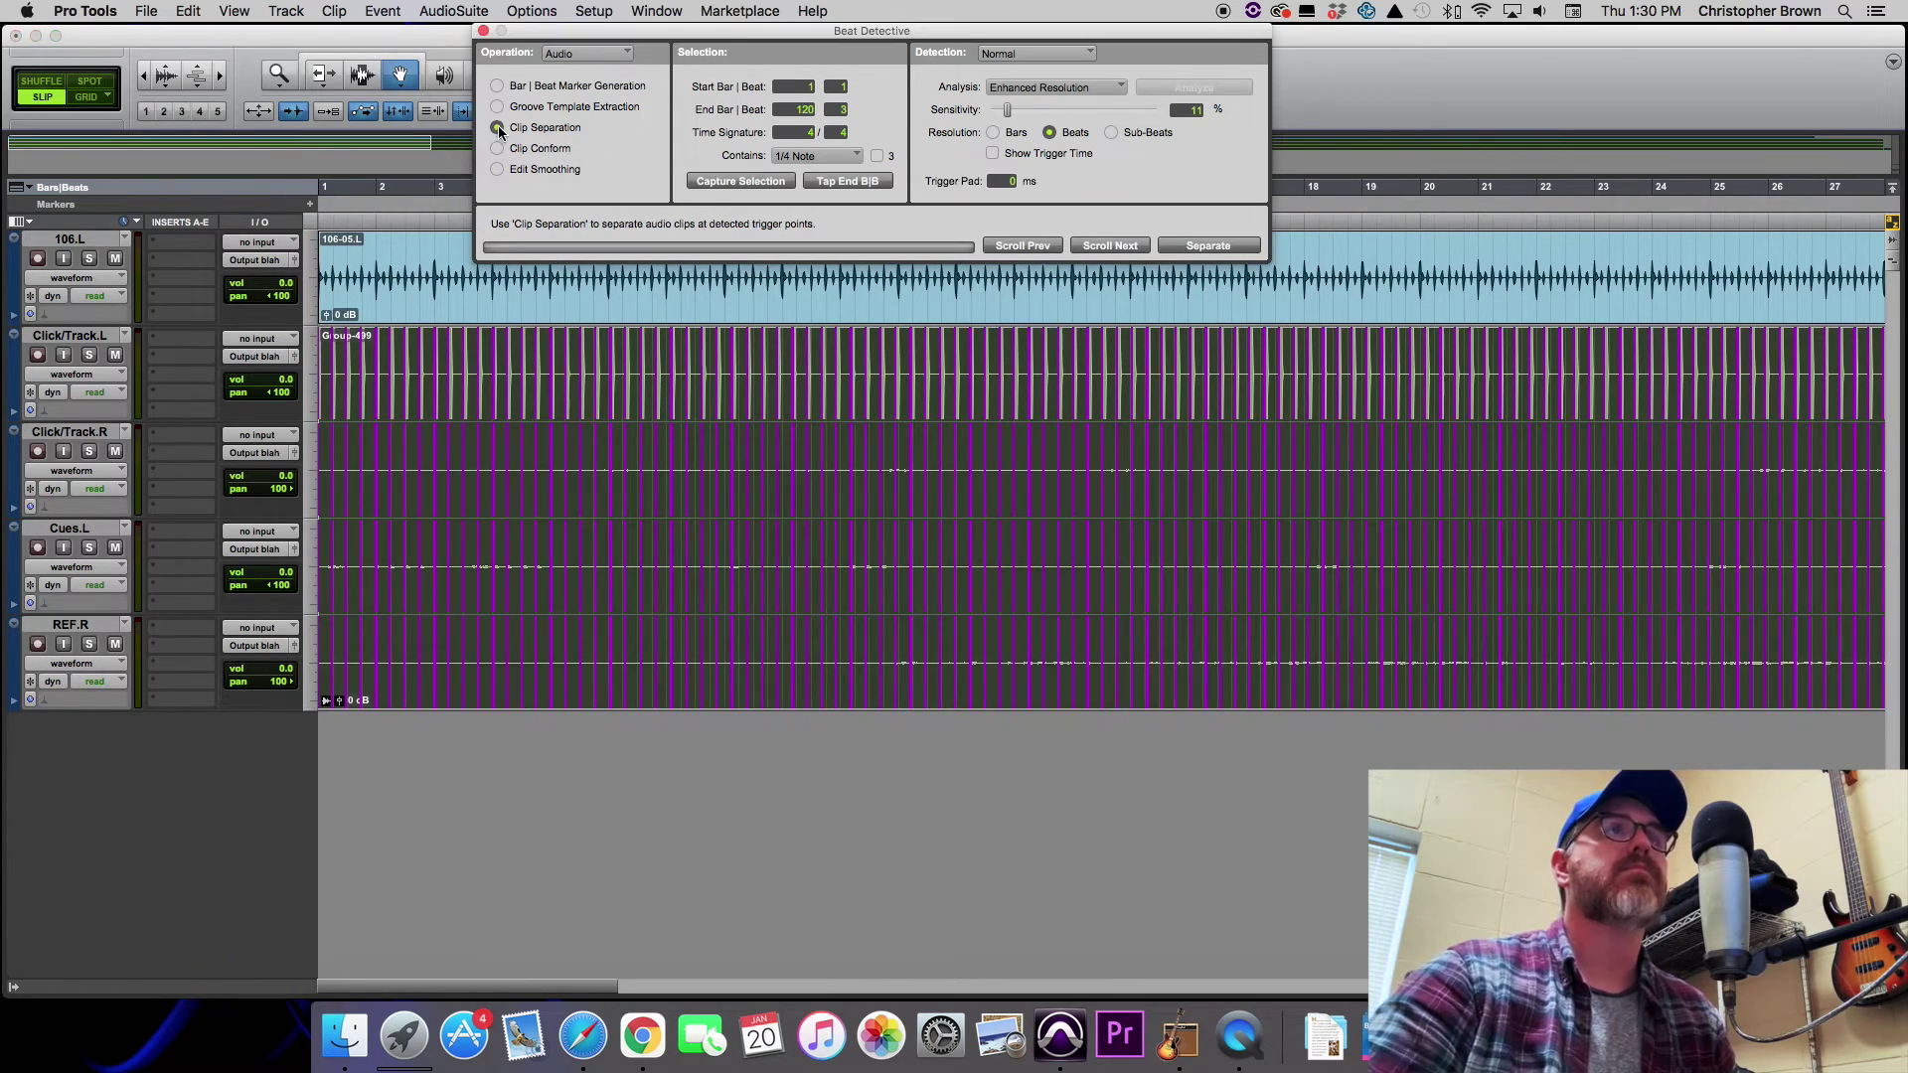
Separate the grouped clips at every detected beat and check the new clip boundaries.
click(1205, 248)
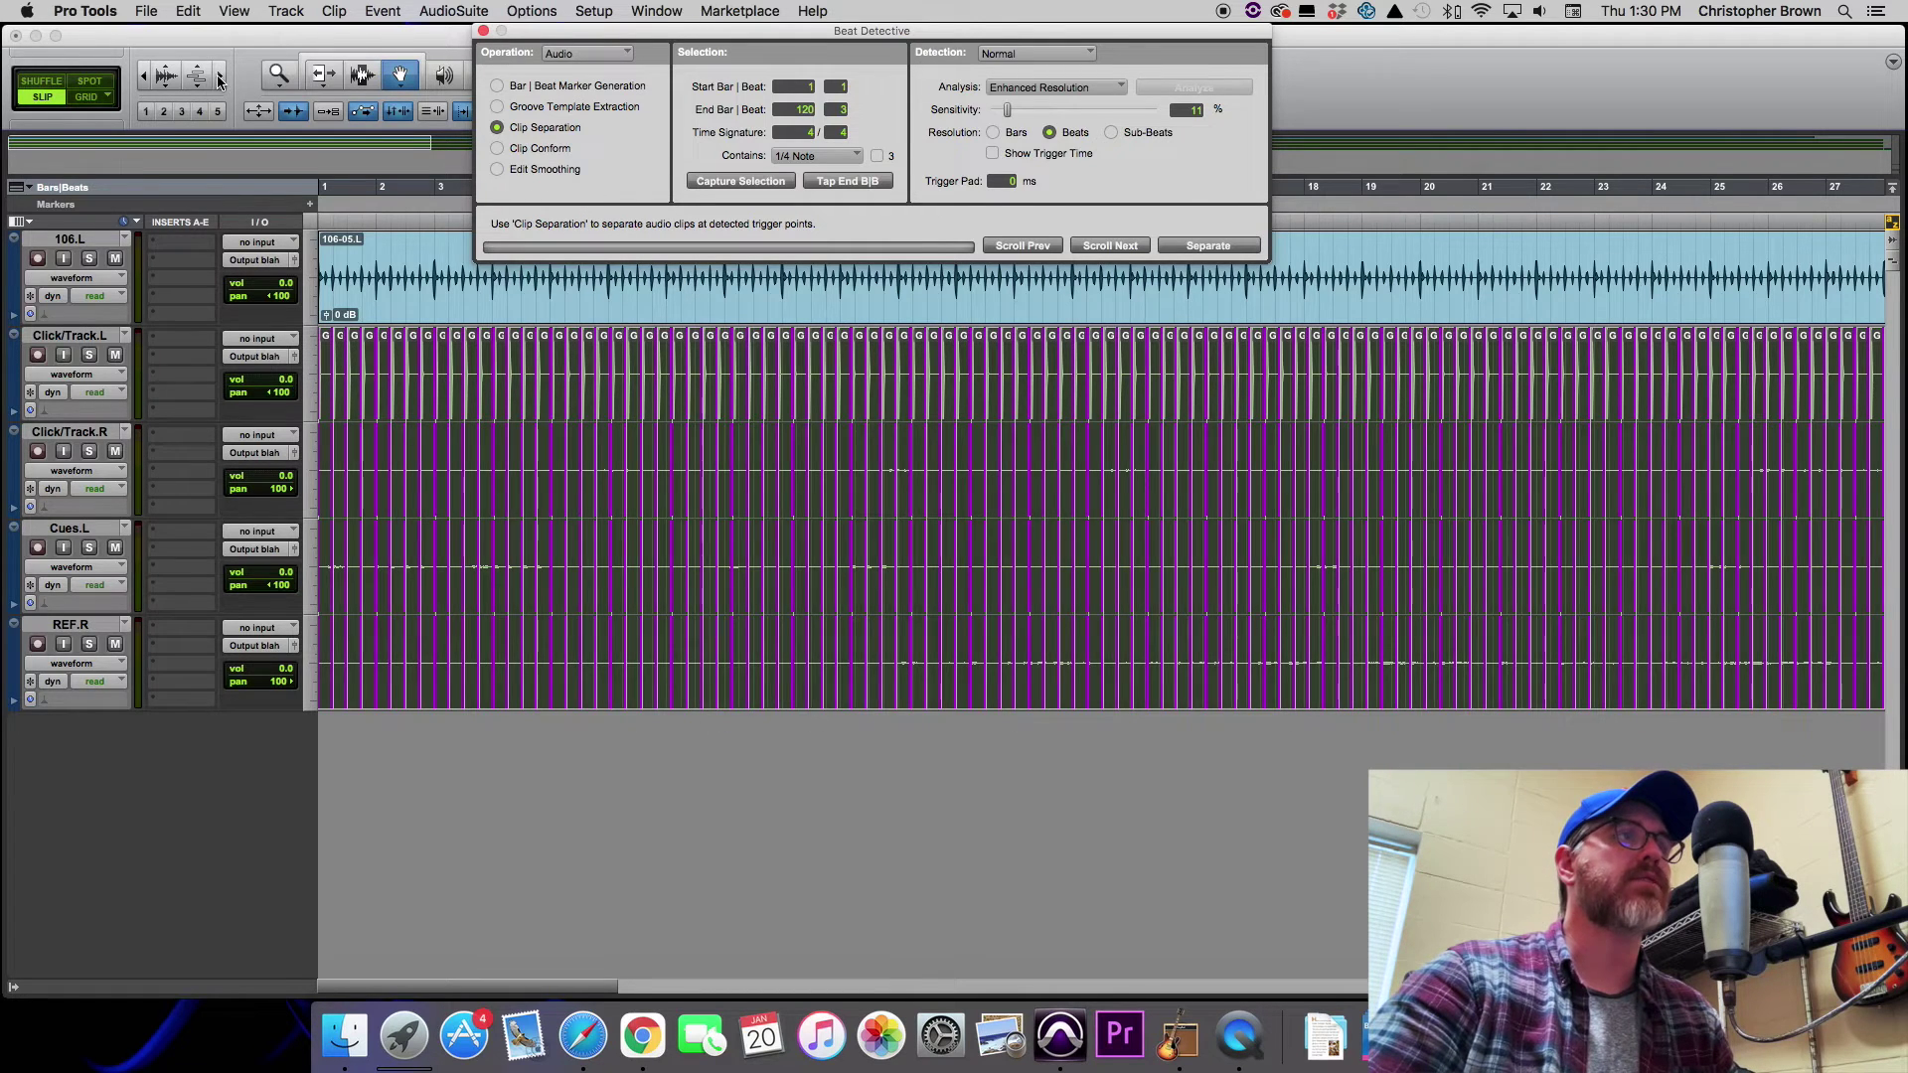
click(219, 77)
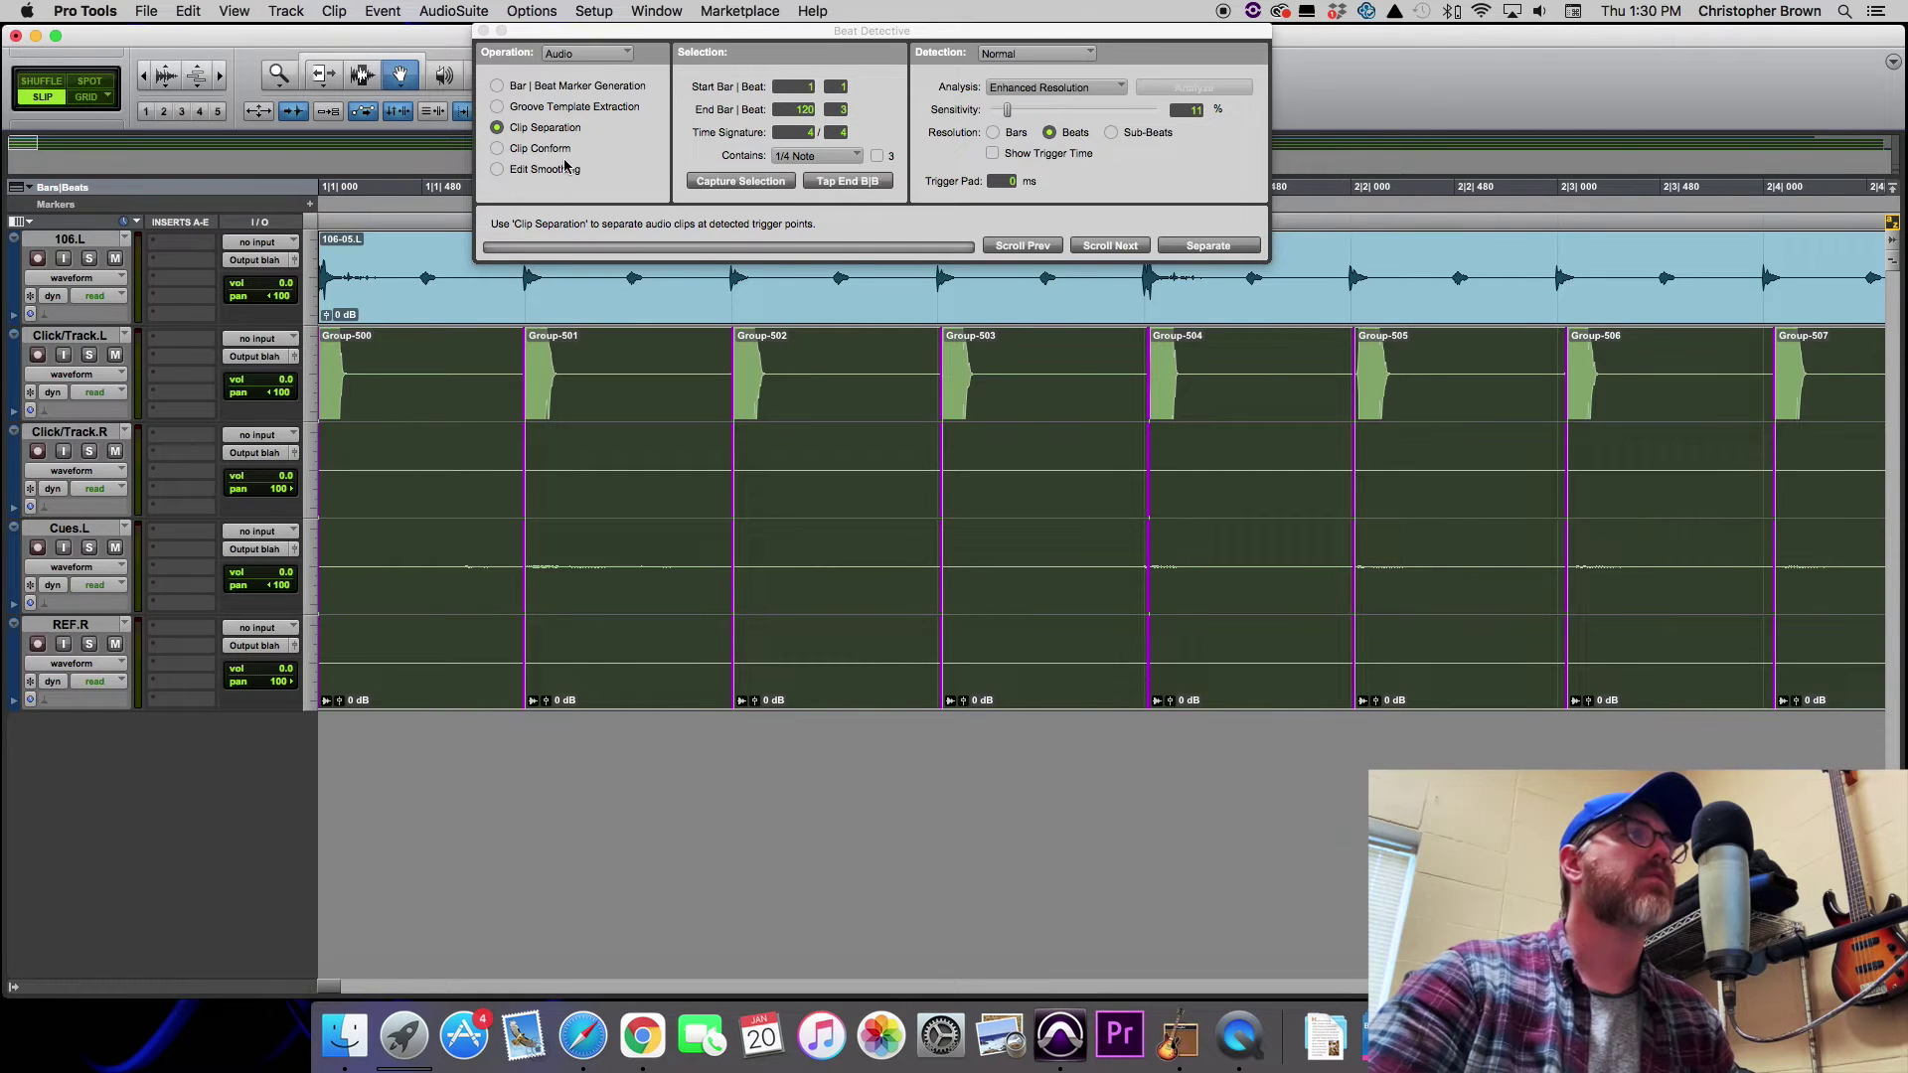
click(143, 76)
click(143, 77)
click(143, 76)
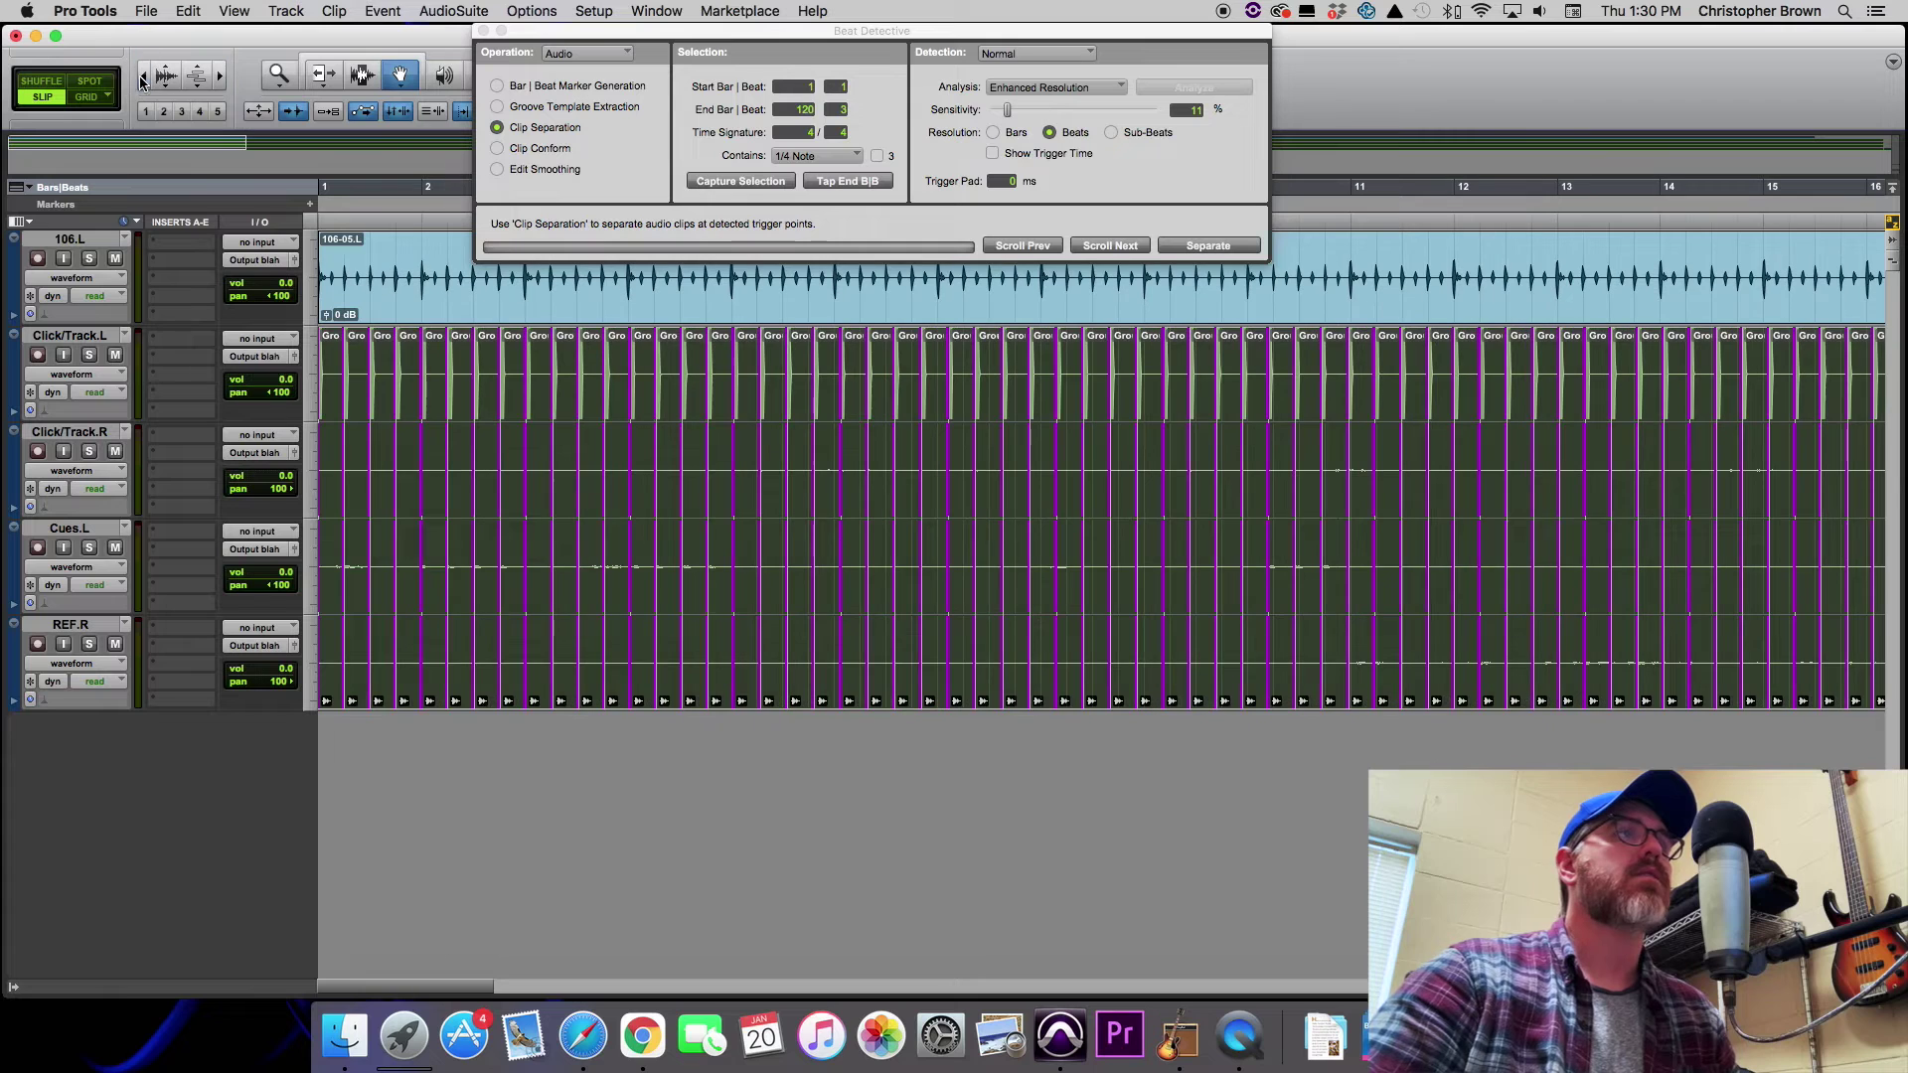
click(497, 150)
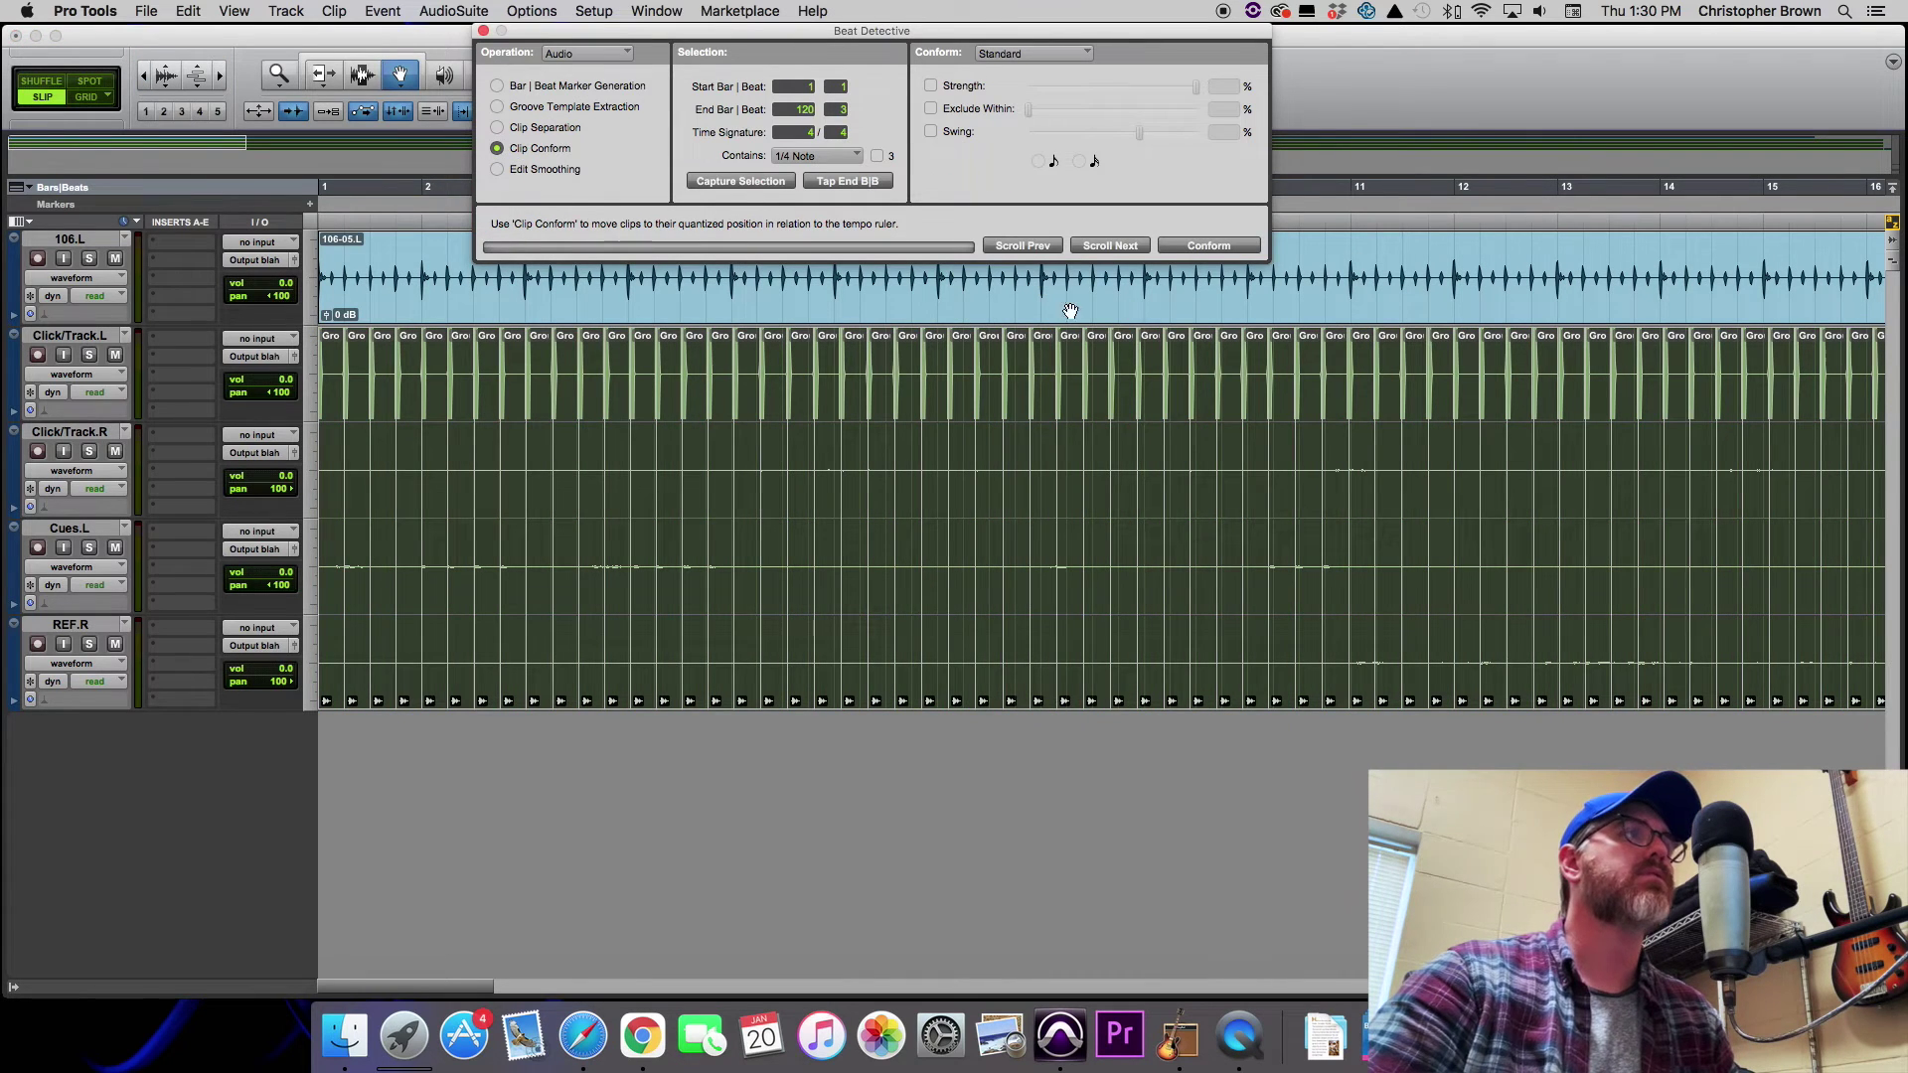
Zoom out to the whole song and conform the separated backing-track clips to the tempo grid.
click(145, 85)
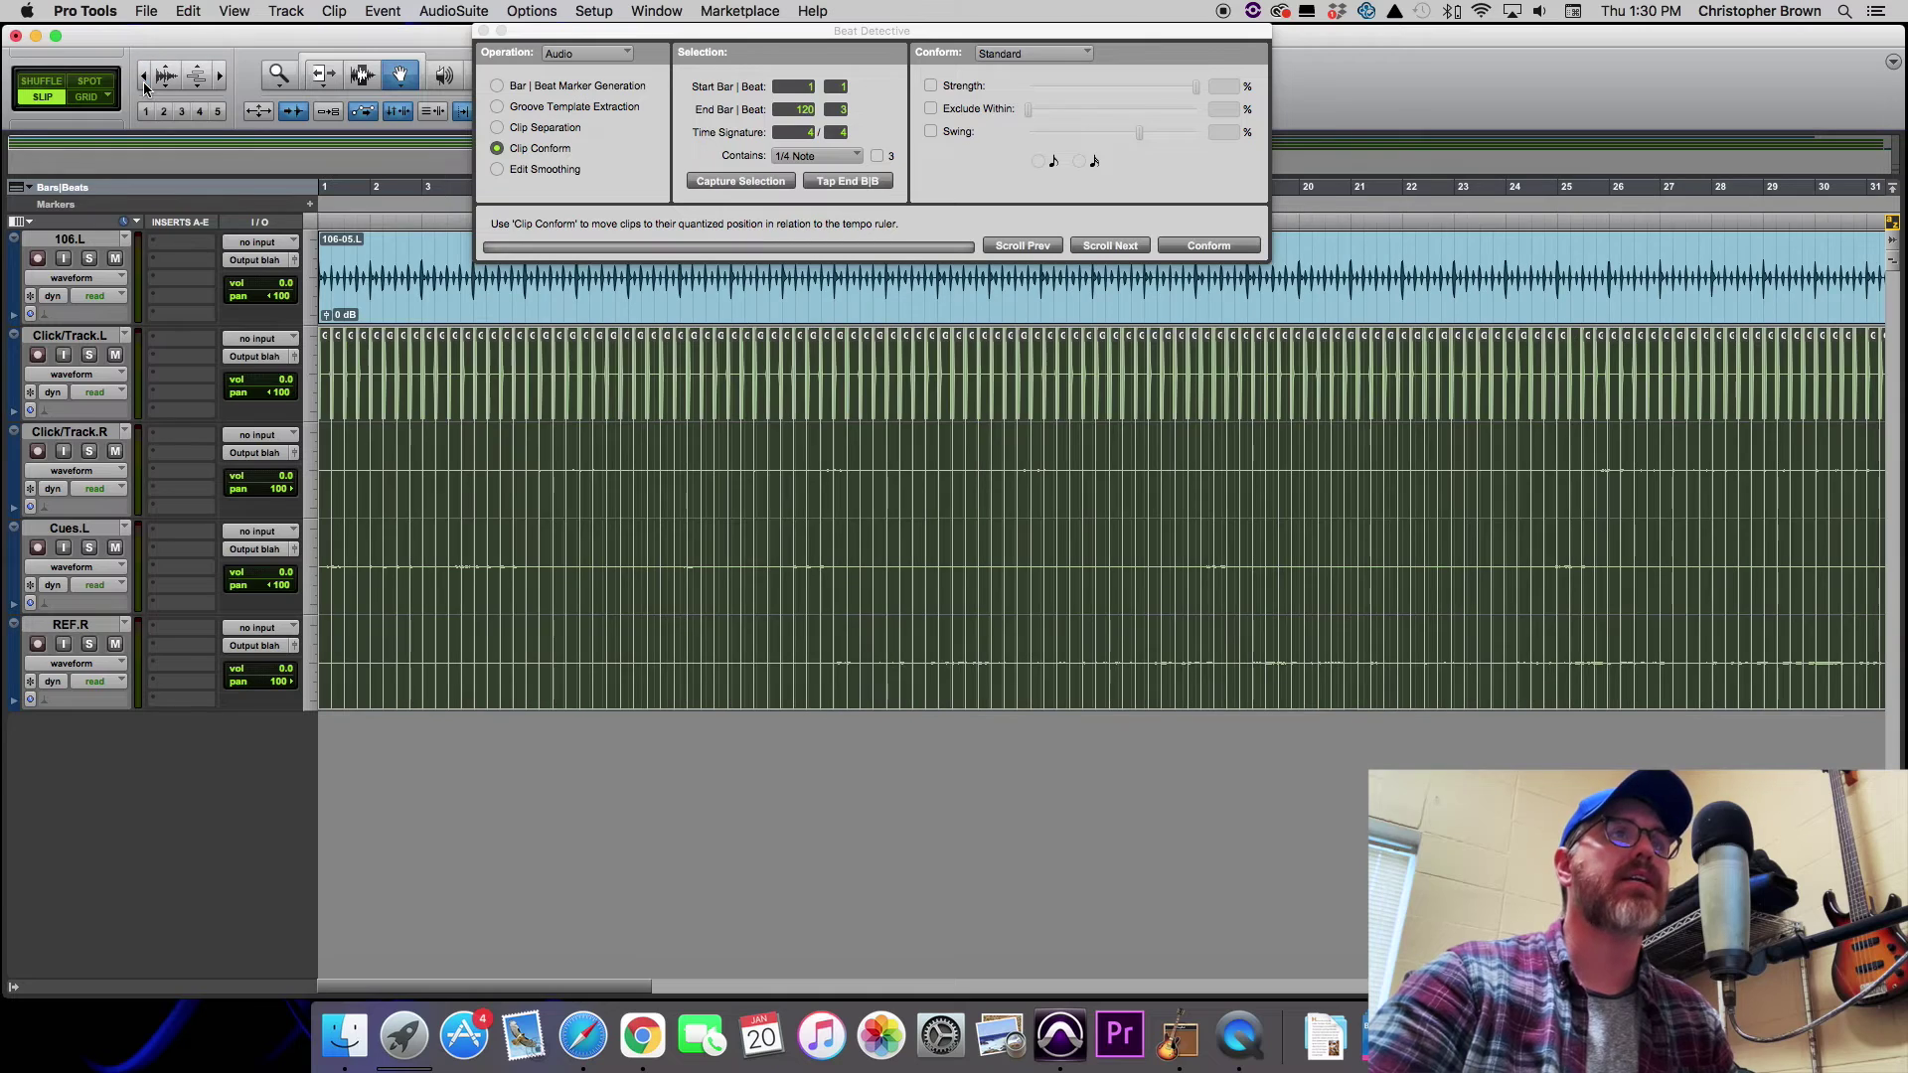
click(145, 85)
scroll(952, 387, right, 10)
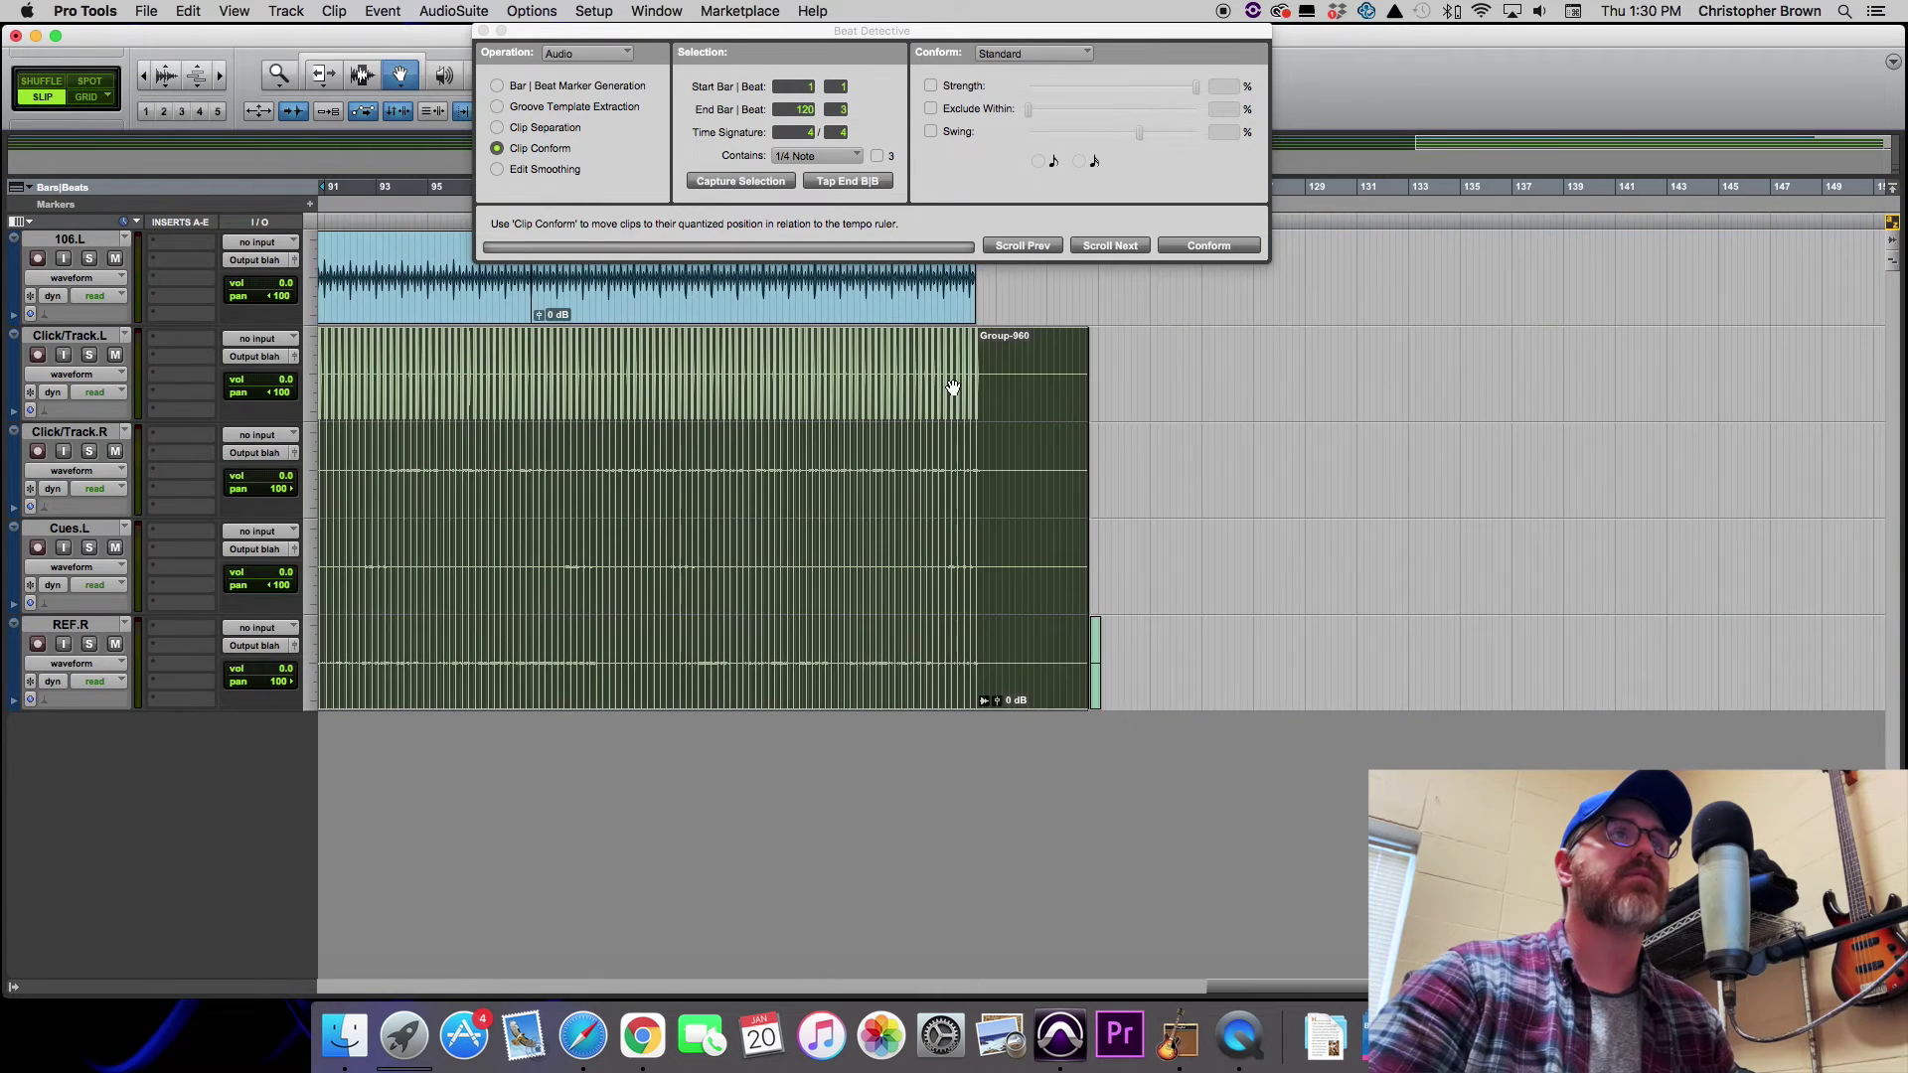
scroll(952, 387, left, 10)
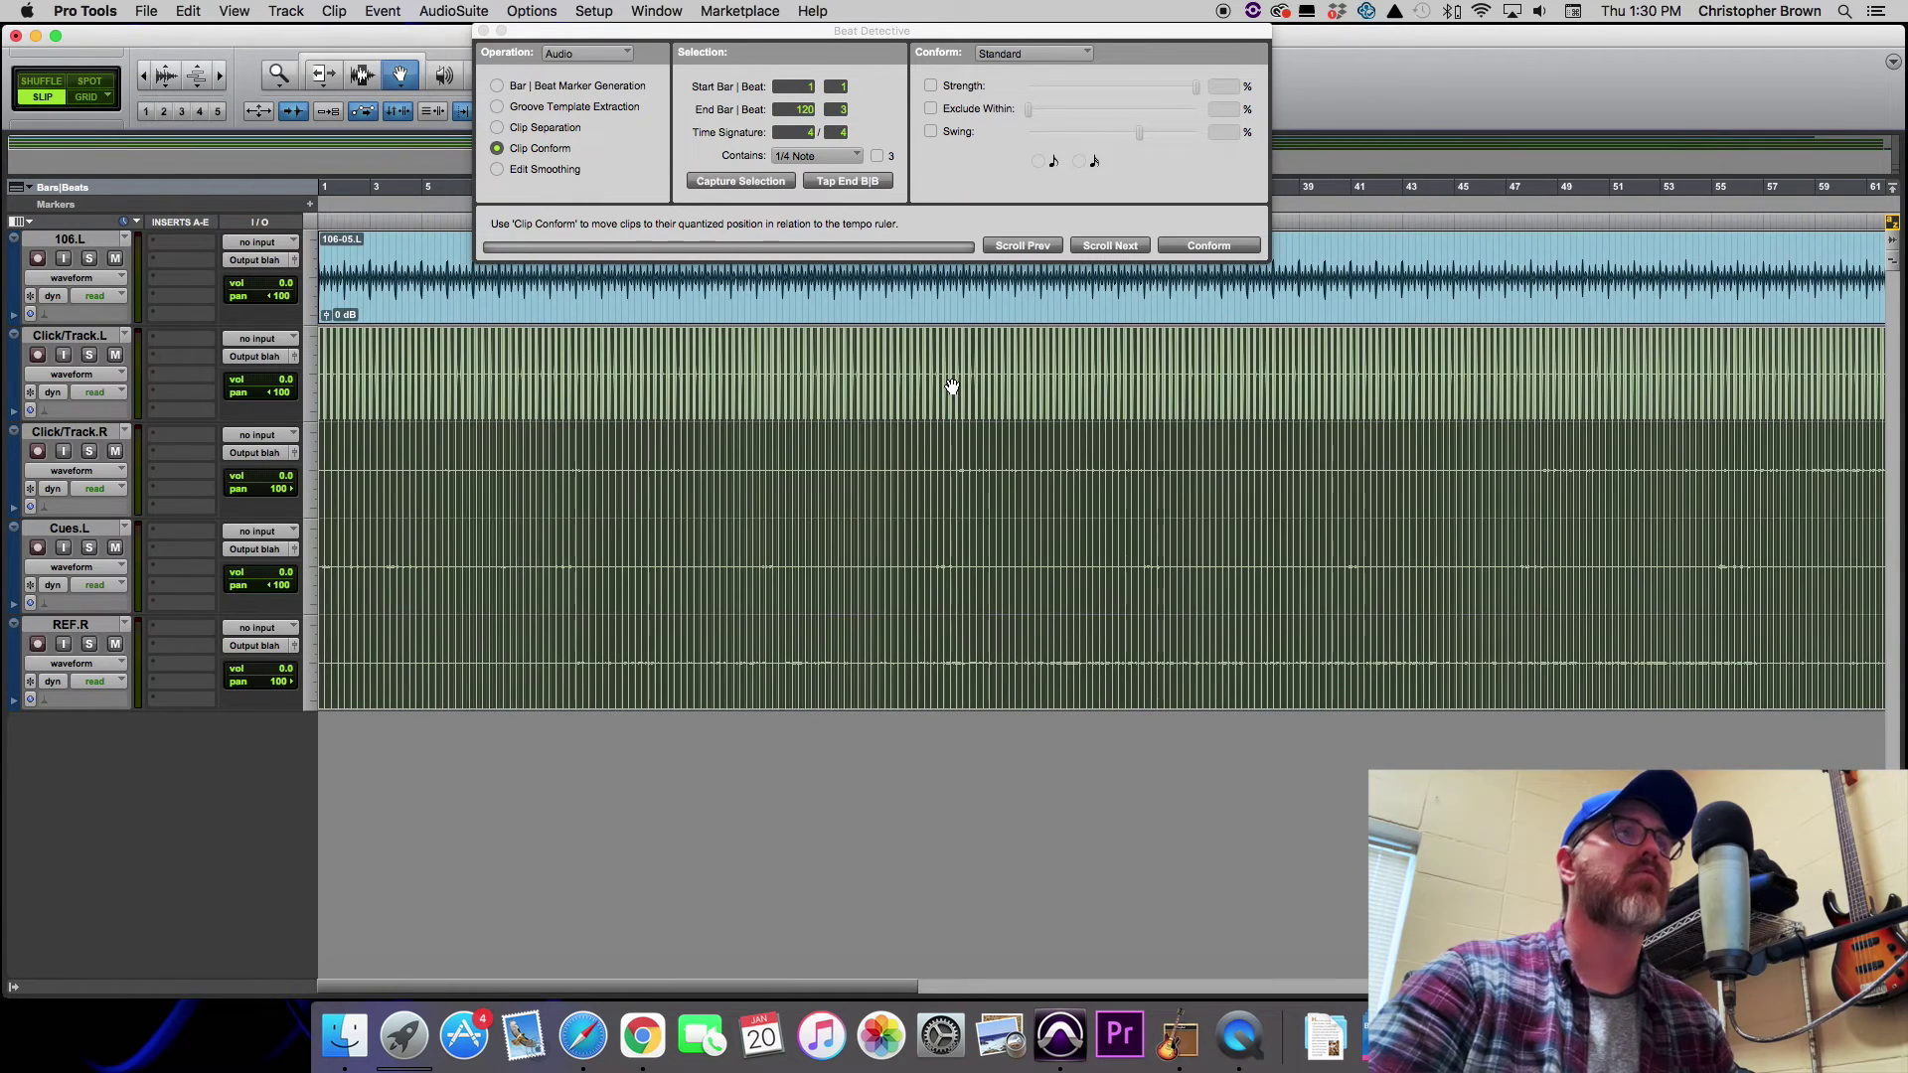
click(1198, 247)
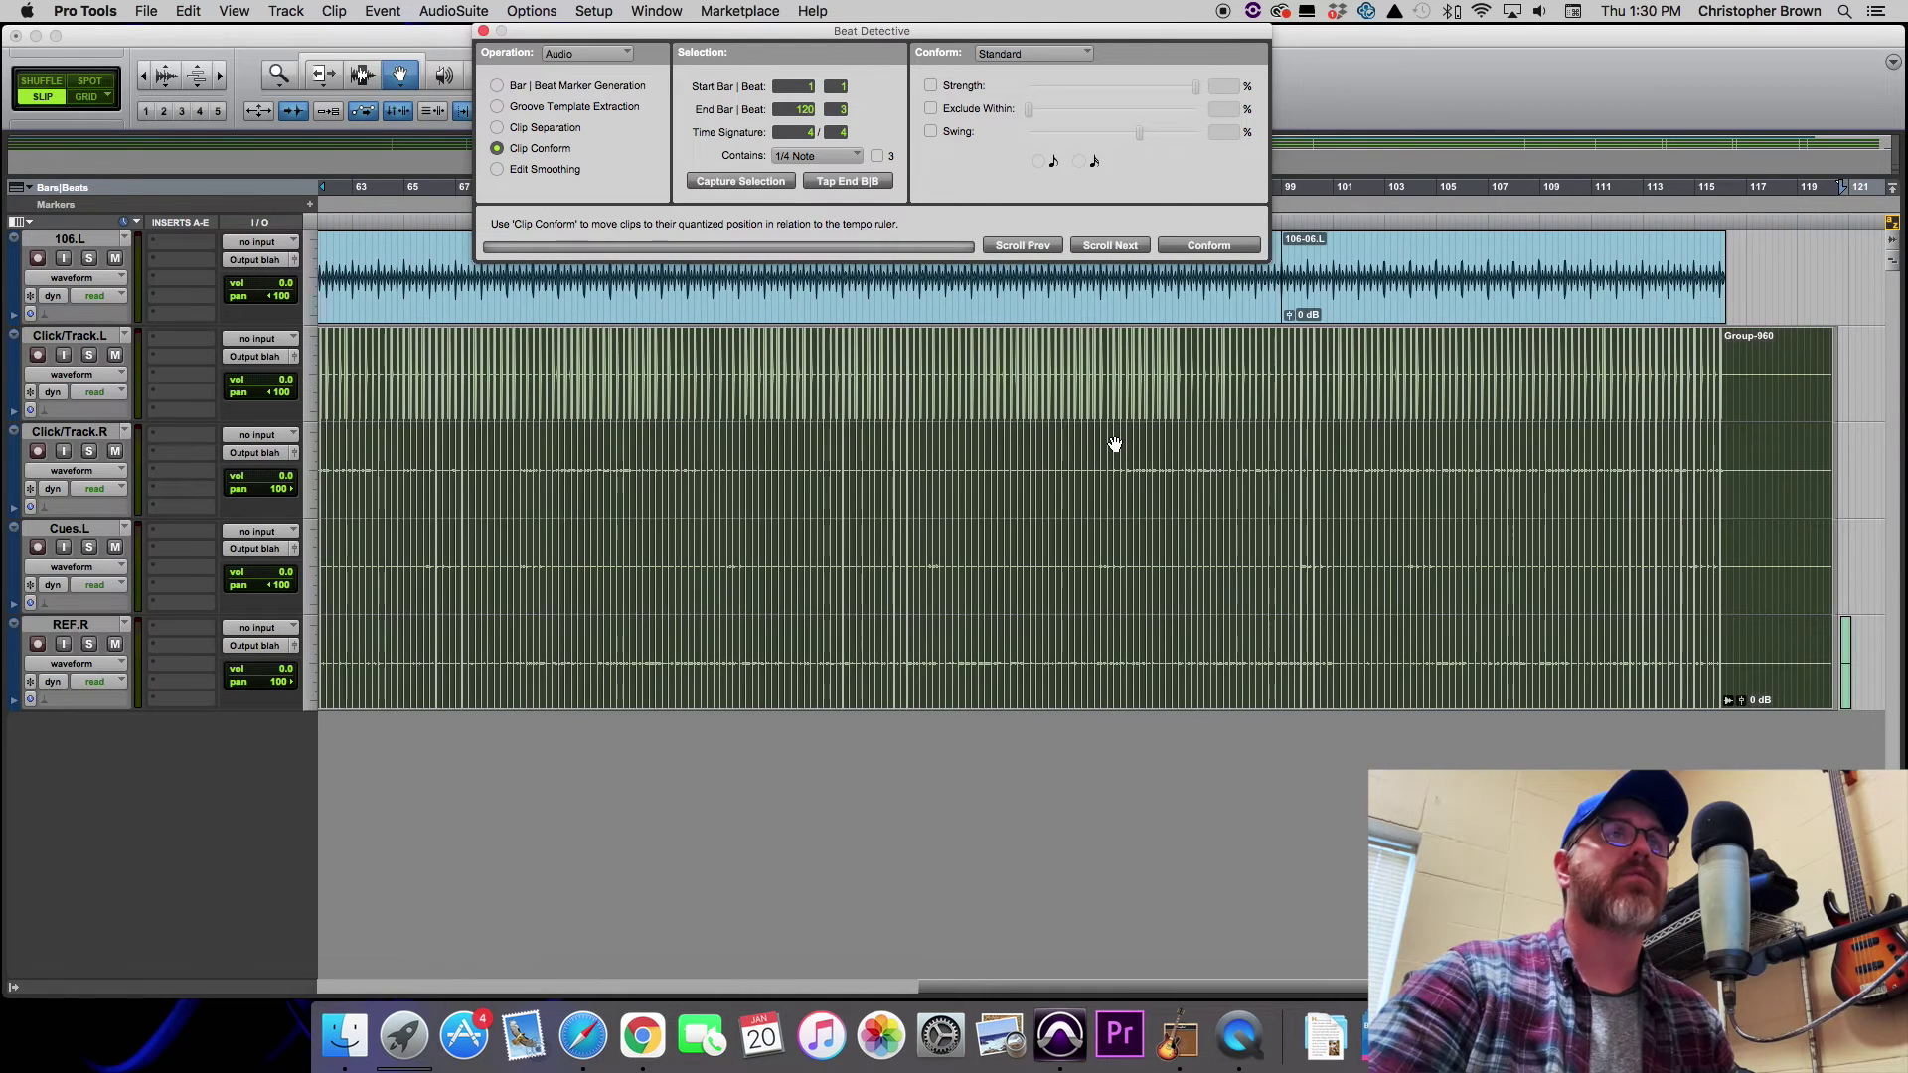
Review the conformed clips from the song's end back to bar 1, then choose Edit Smoothing.
click(219, 76)
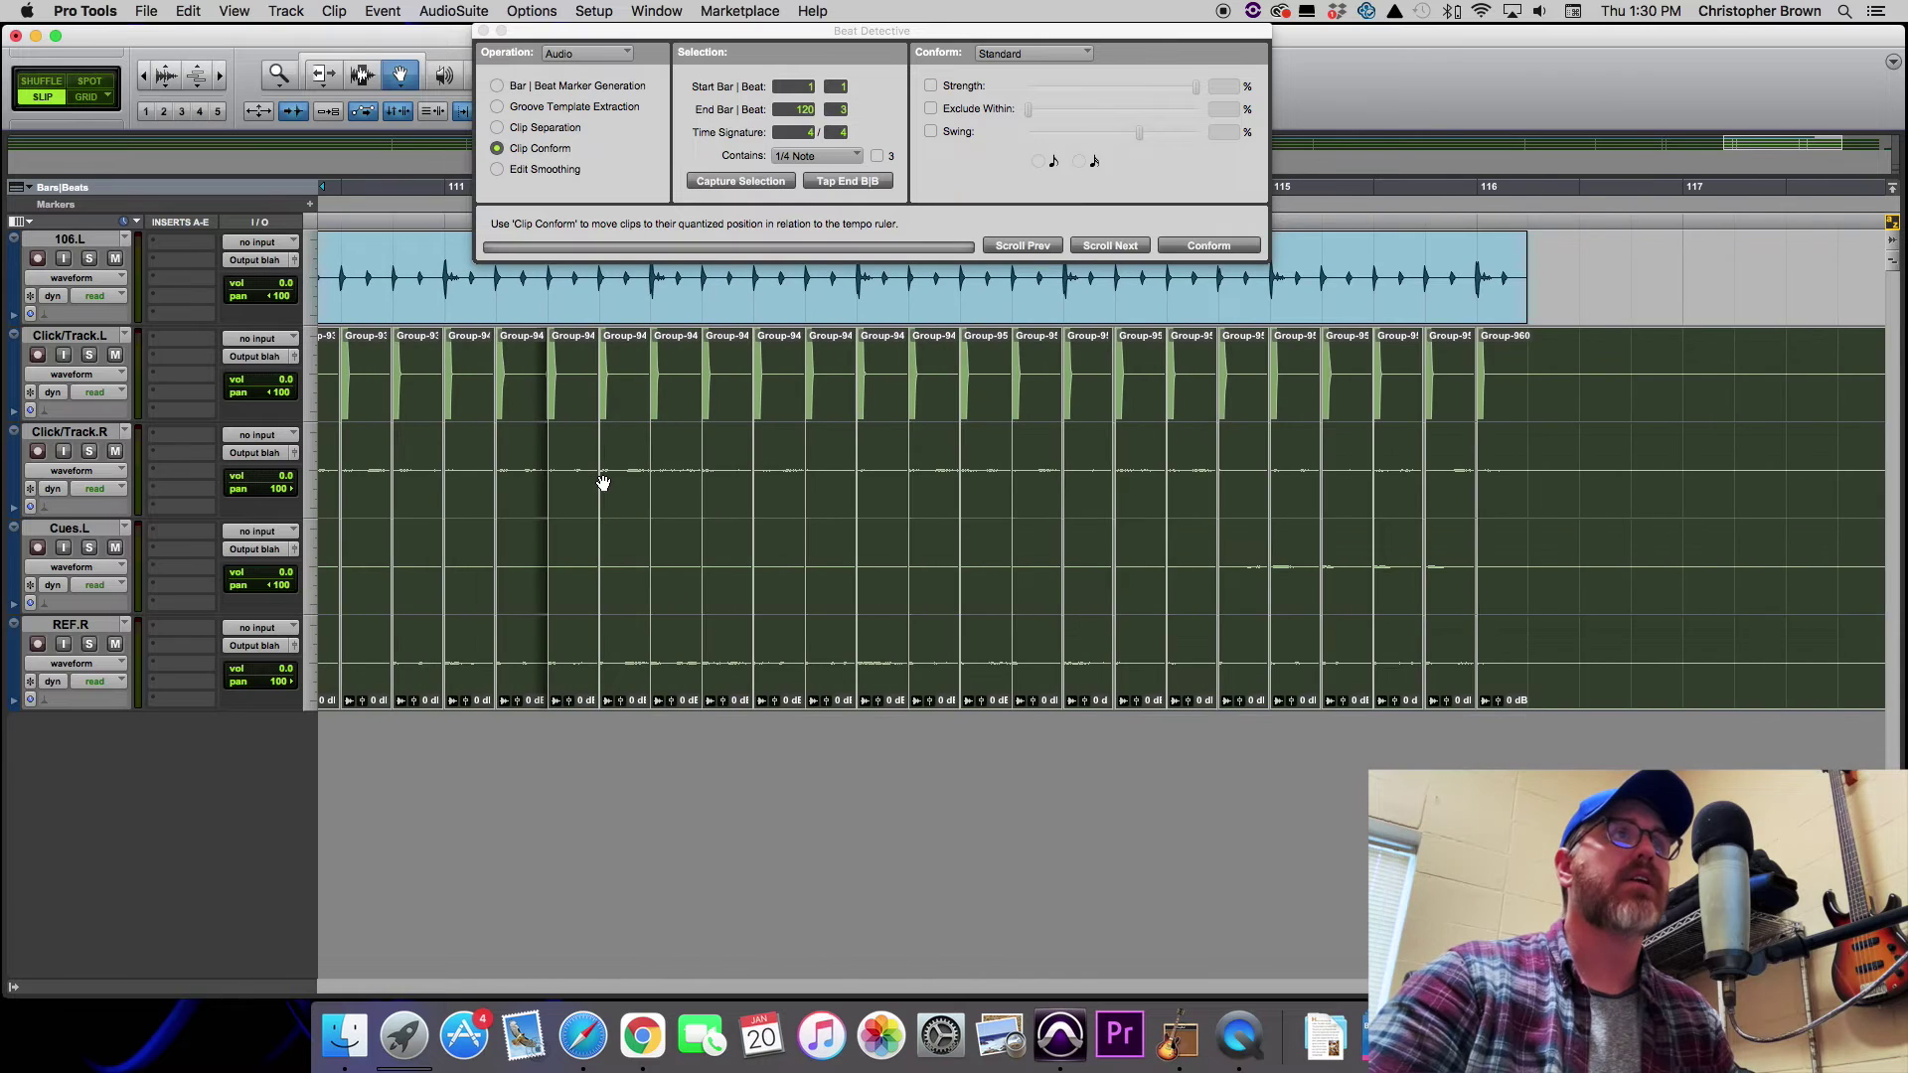
scroll(604, 482, left, 5)
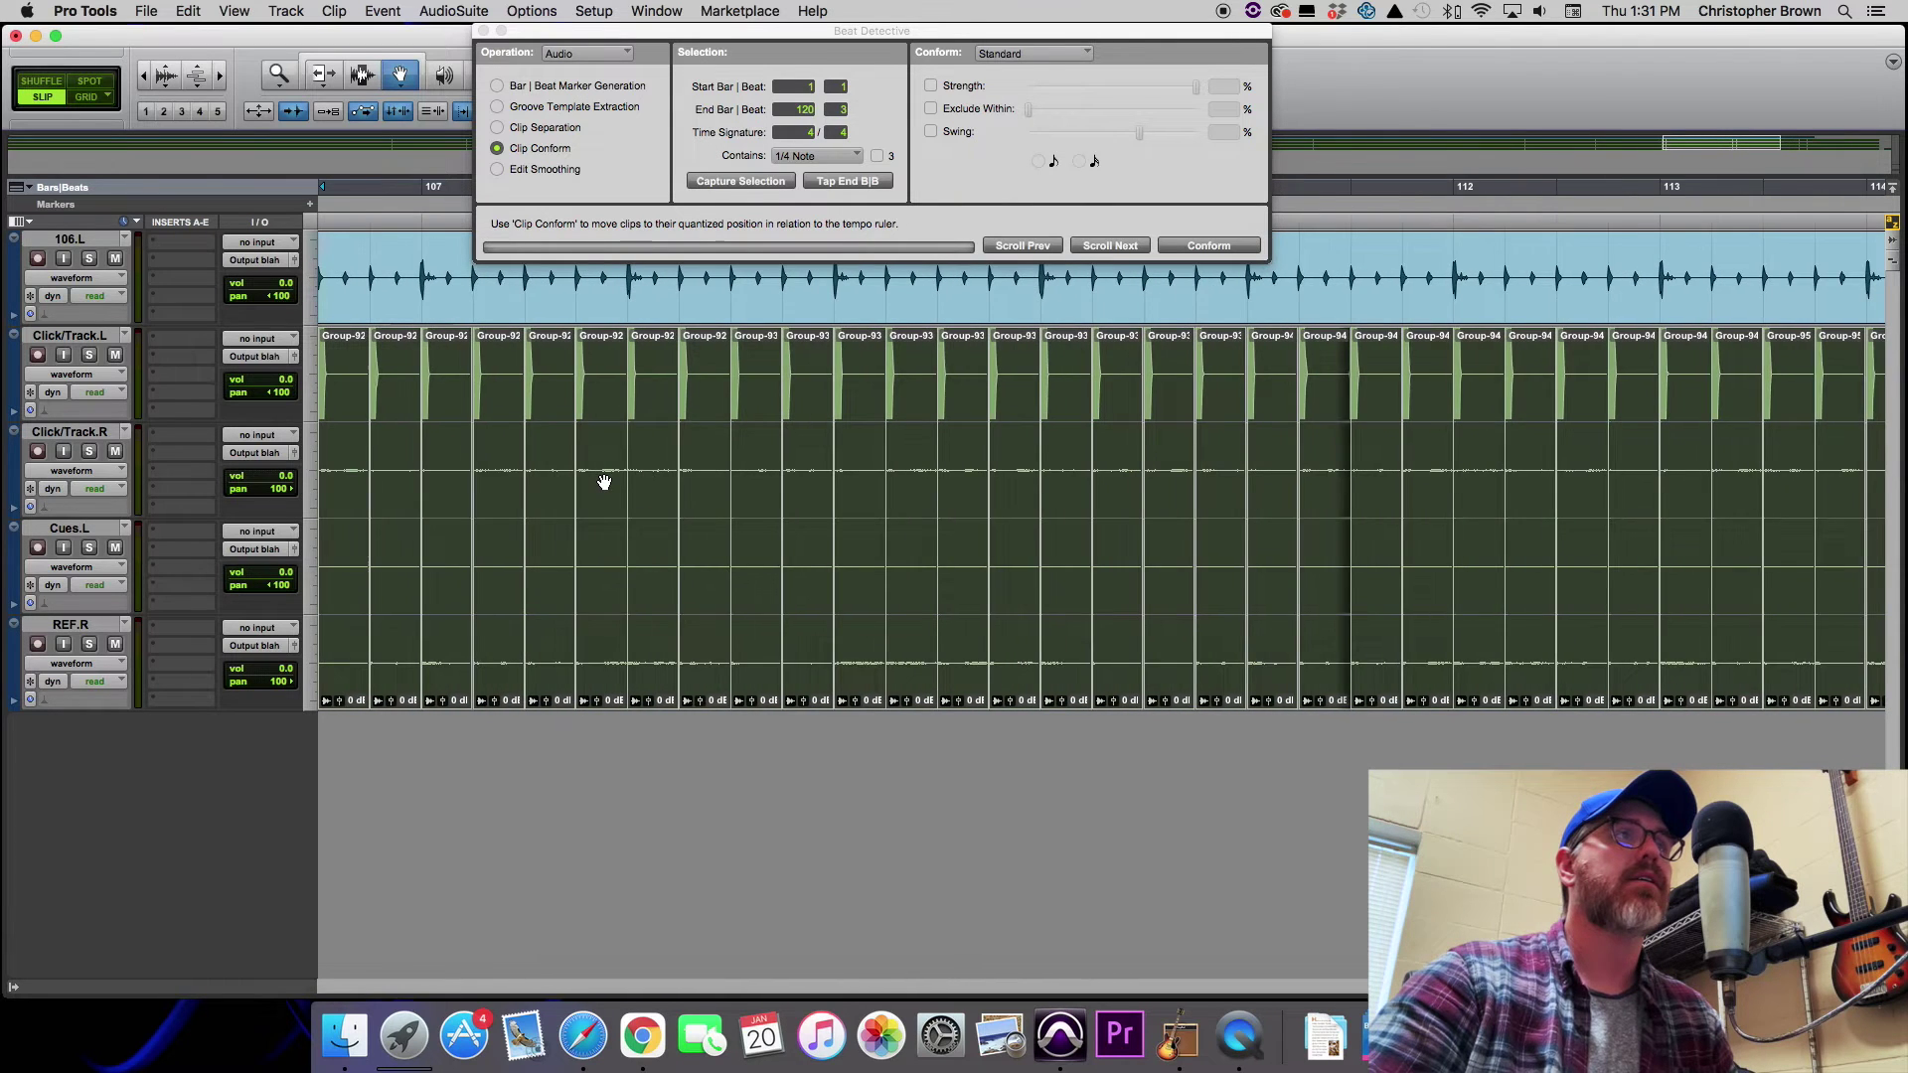
scroll(605, 483, left, 5)
scroll(604, 482, left, 8)
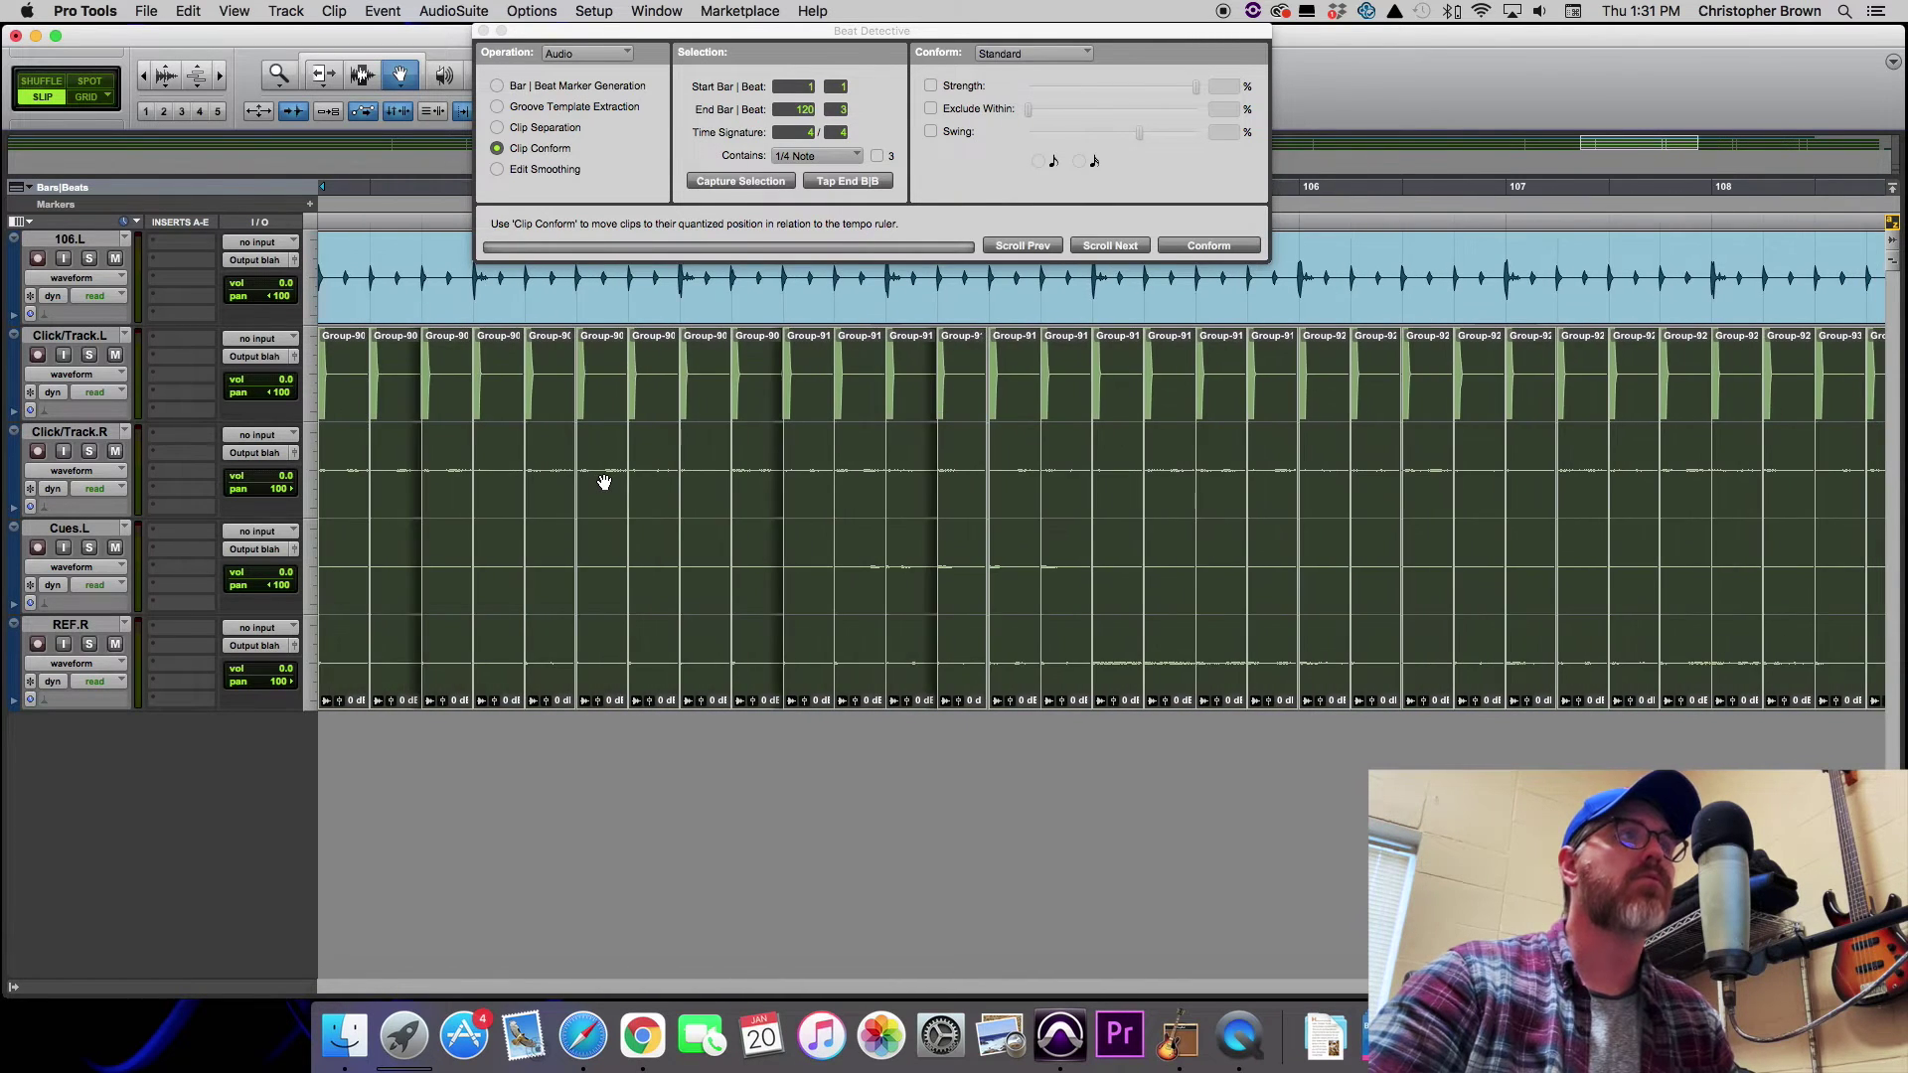
scroll(604, 482, left, 15)
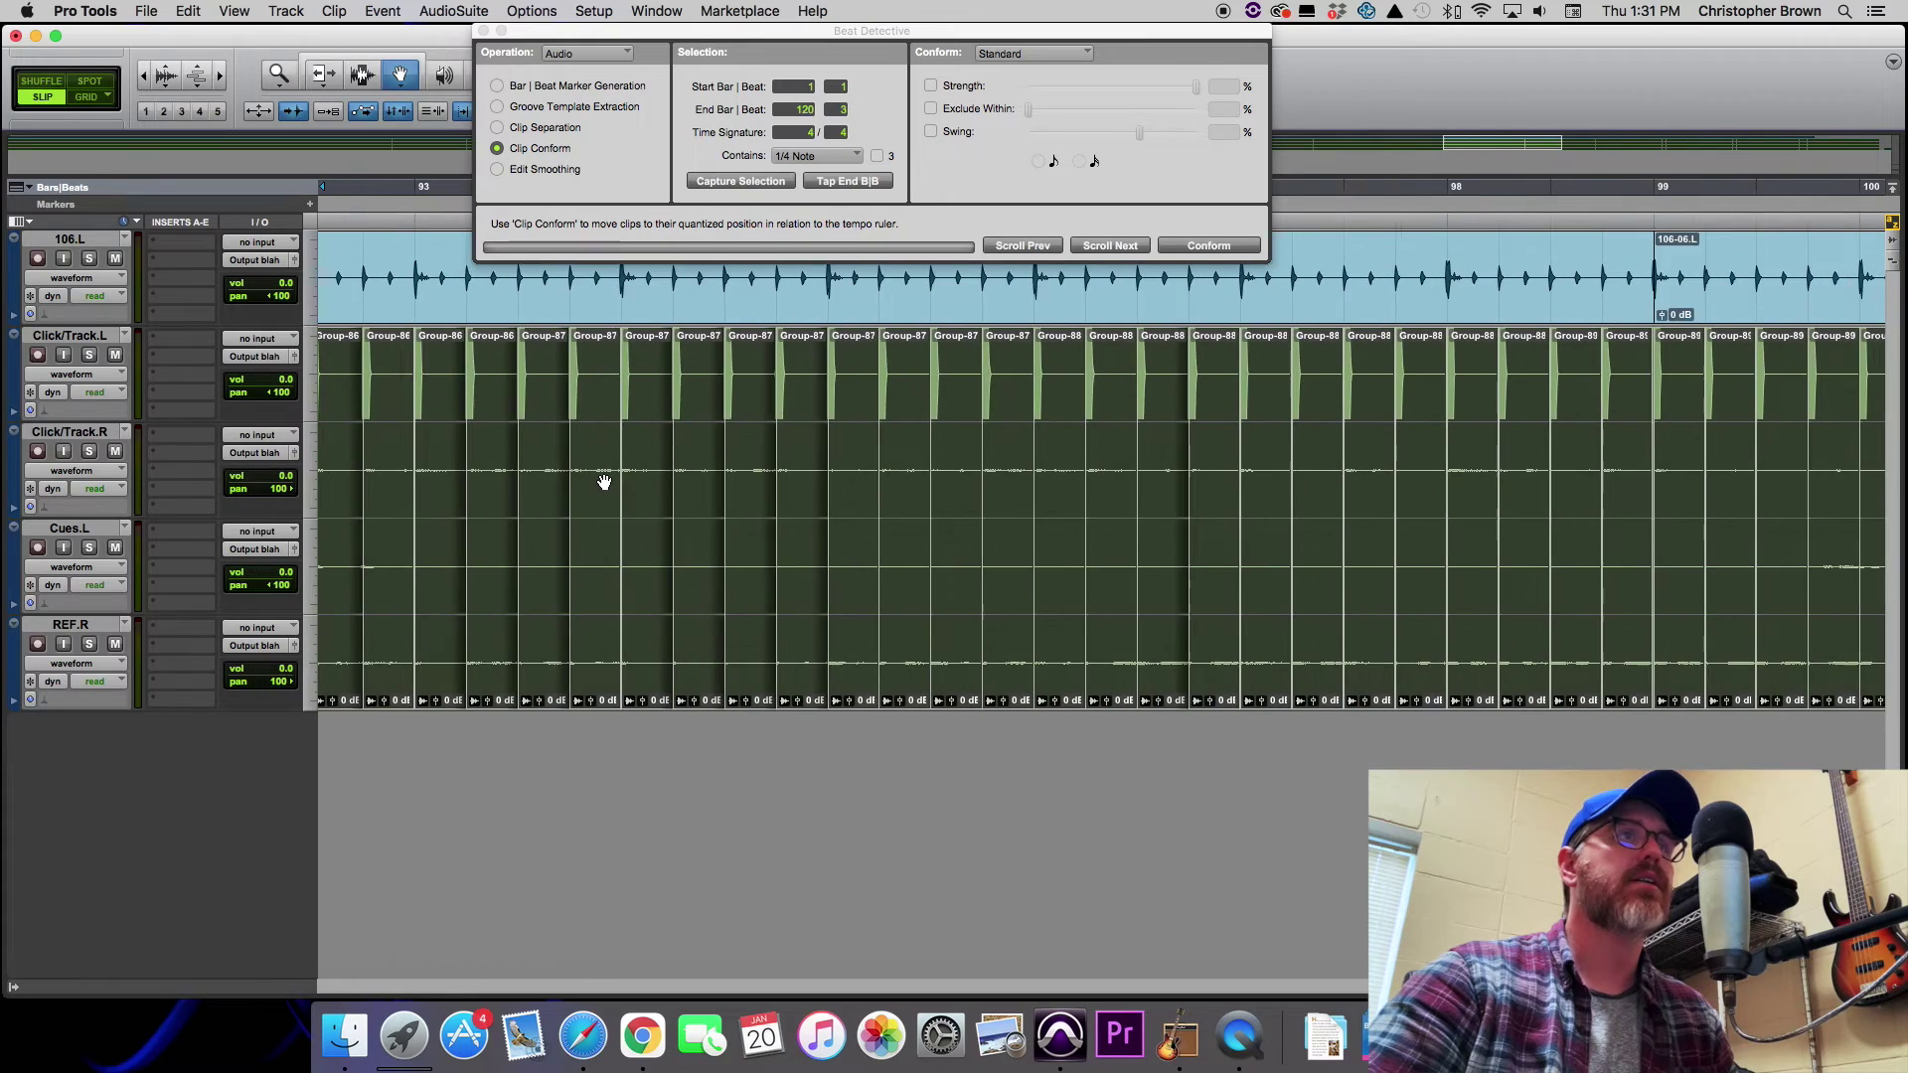
scroll(604, 482, left, 15)
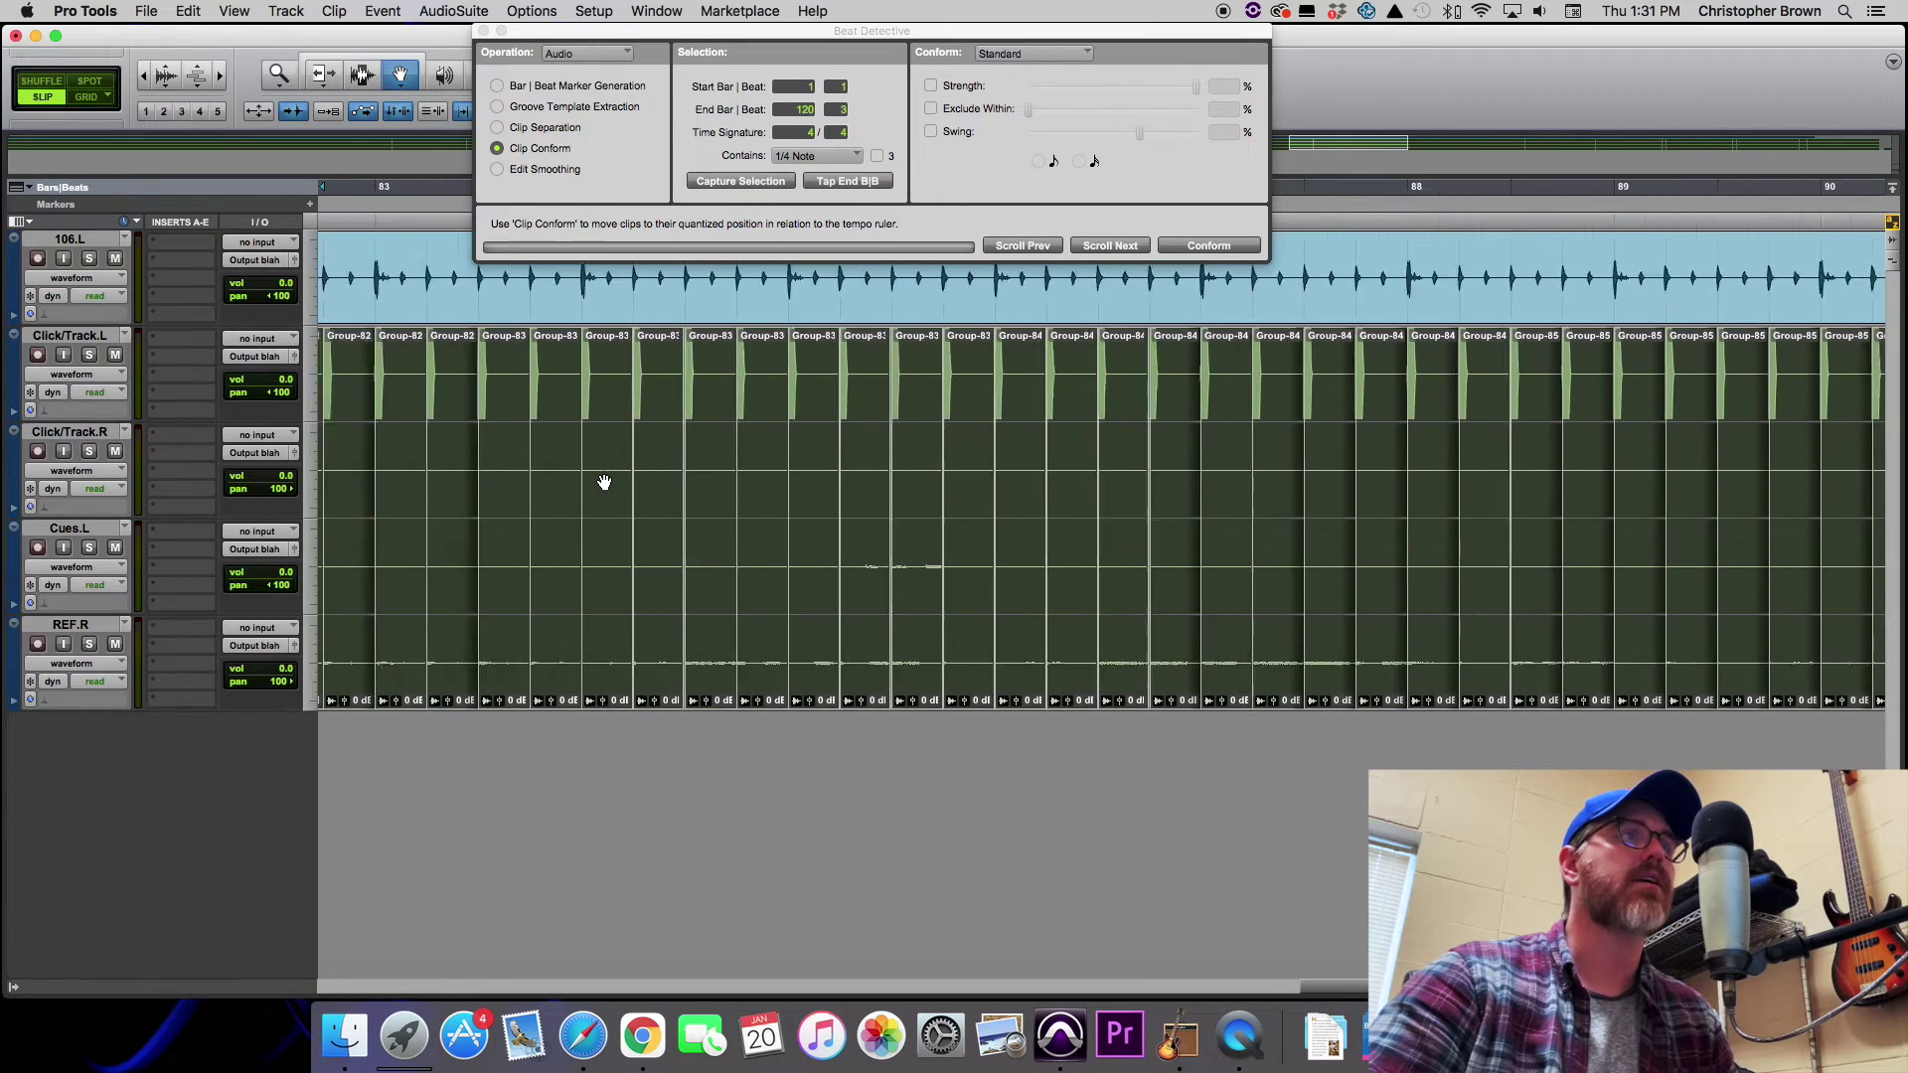
scroll(604, 482, left, 20)
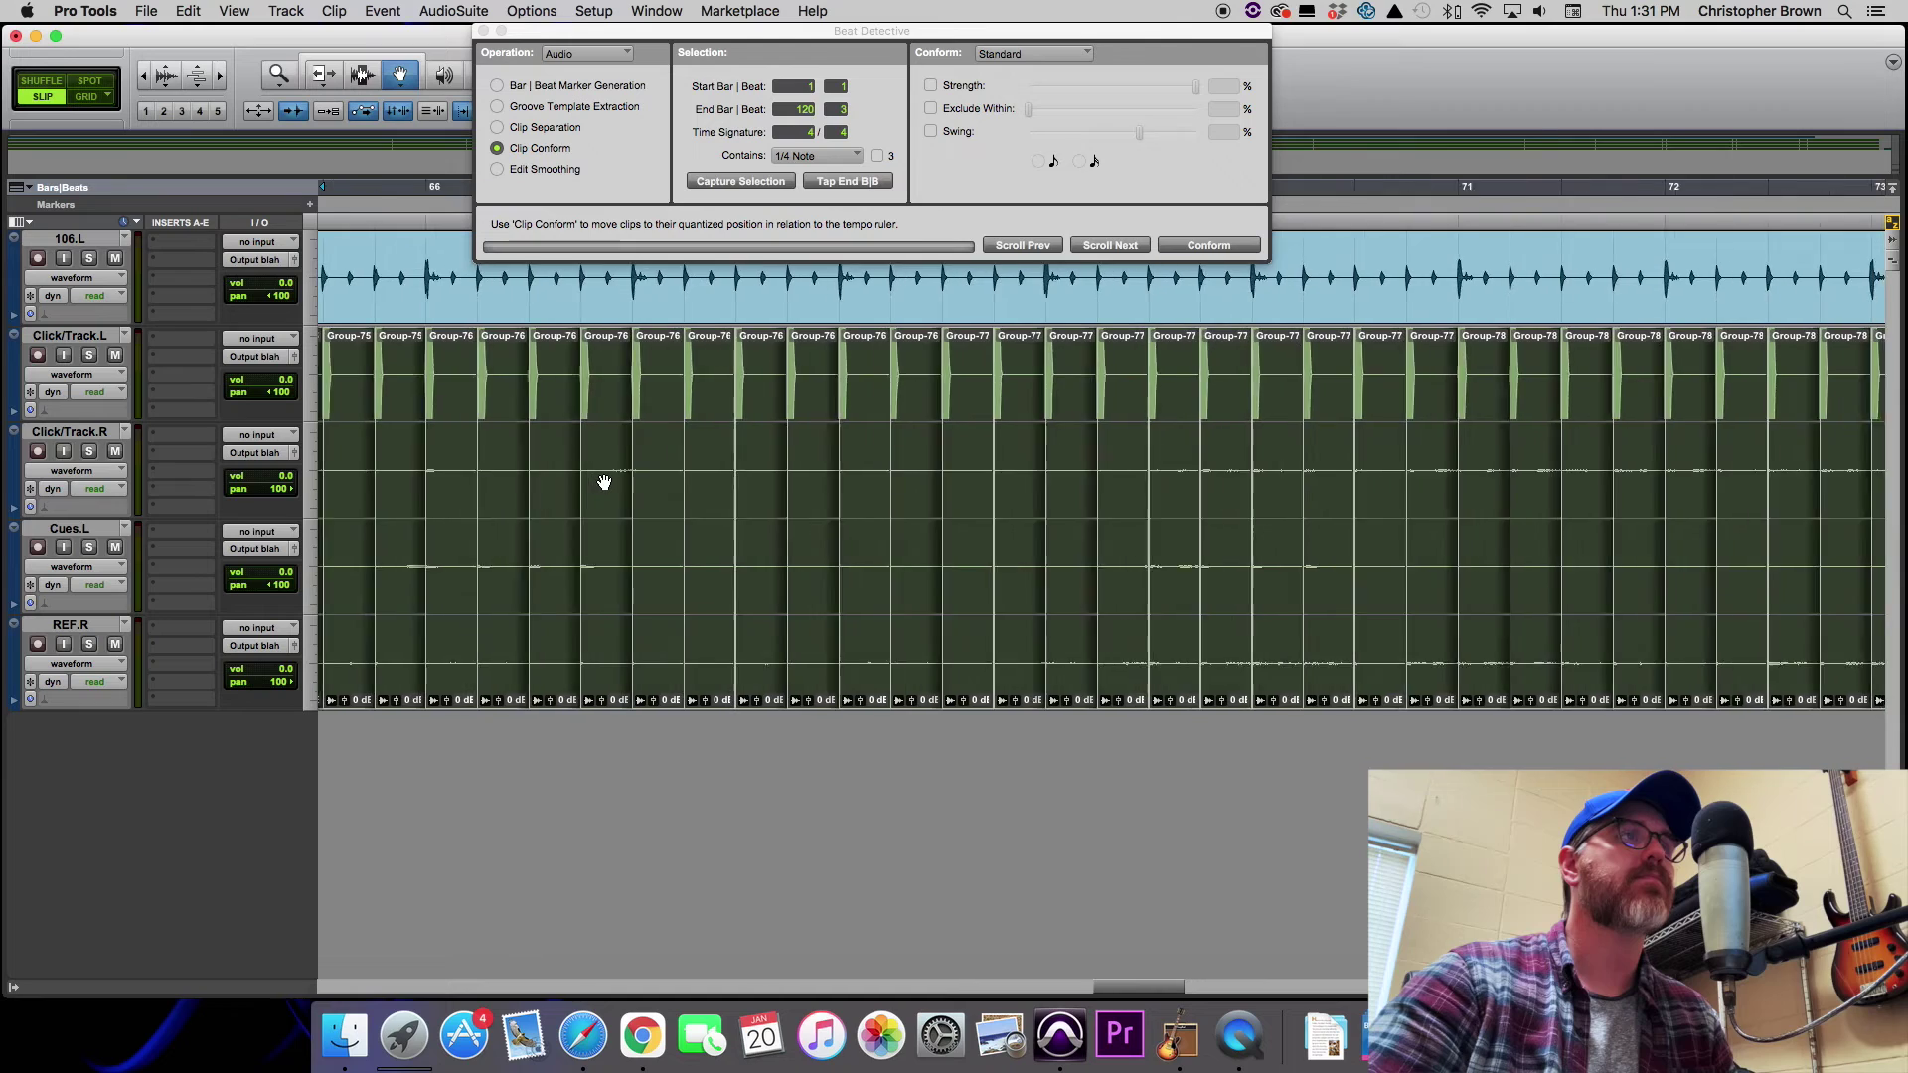
scroll(605, 482, left, 20)
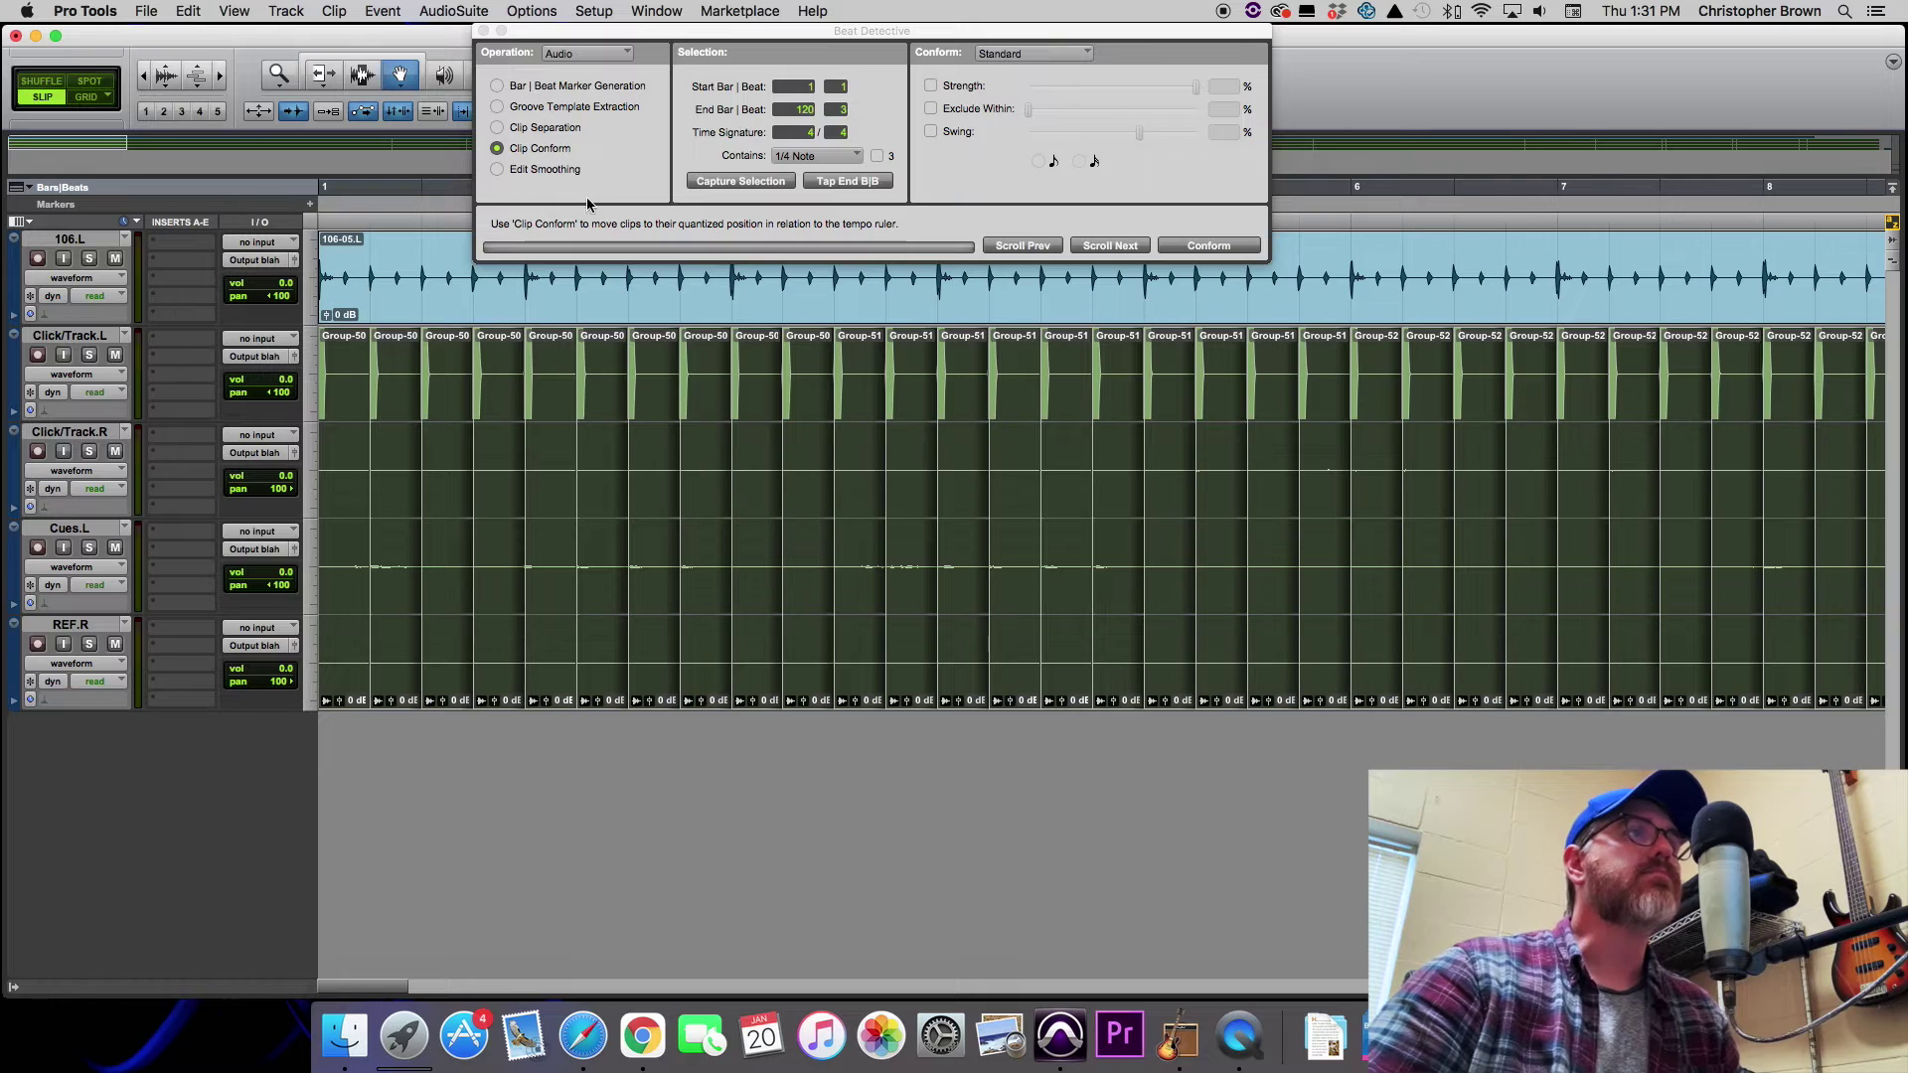
click(498, 171)
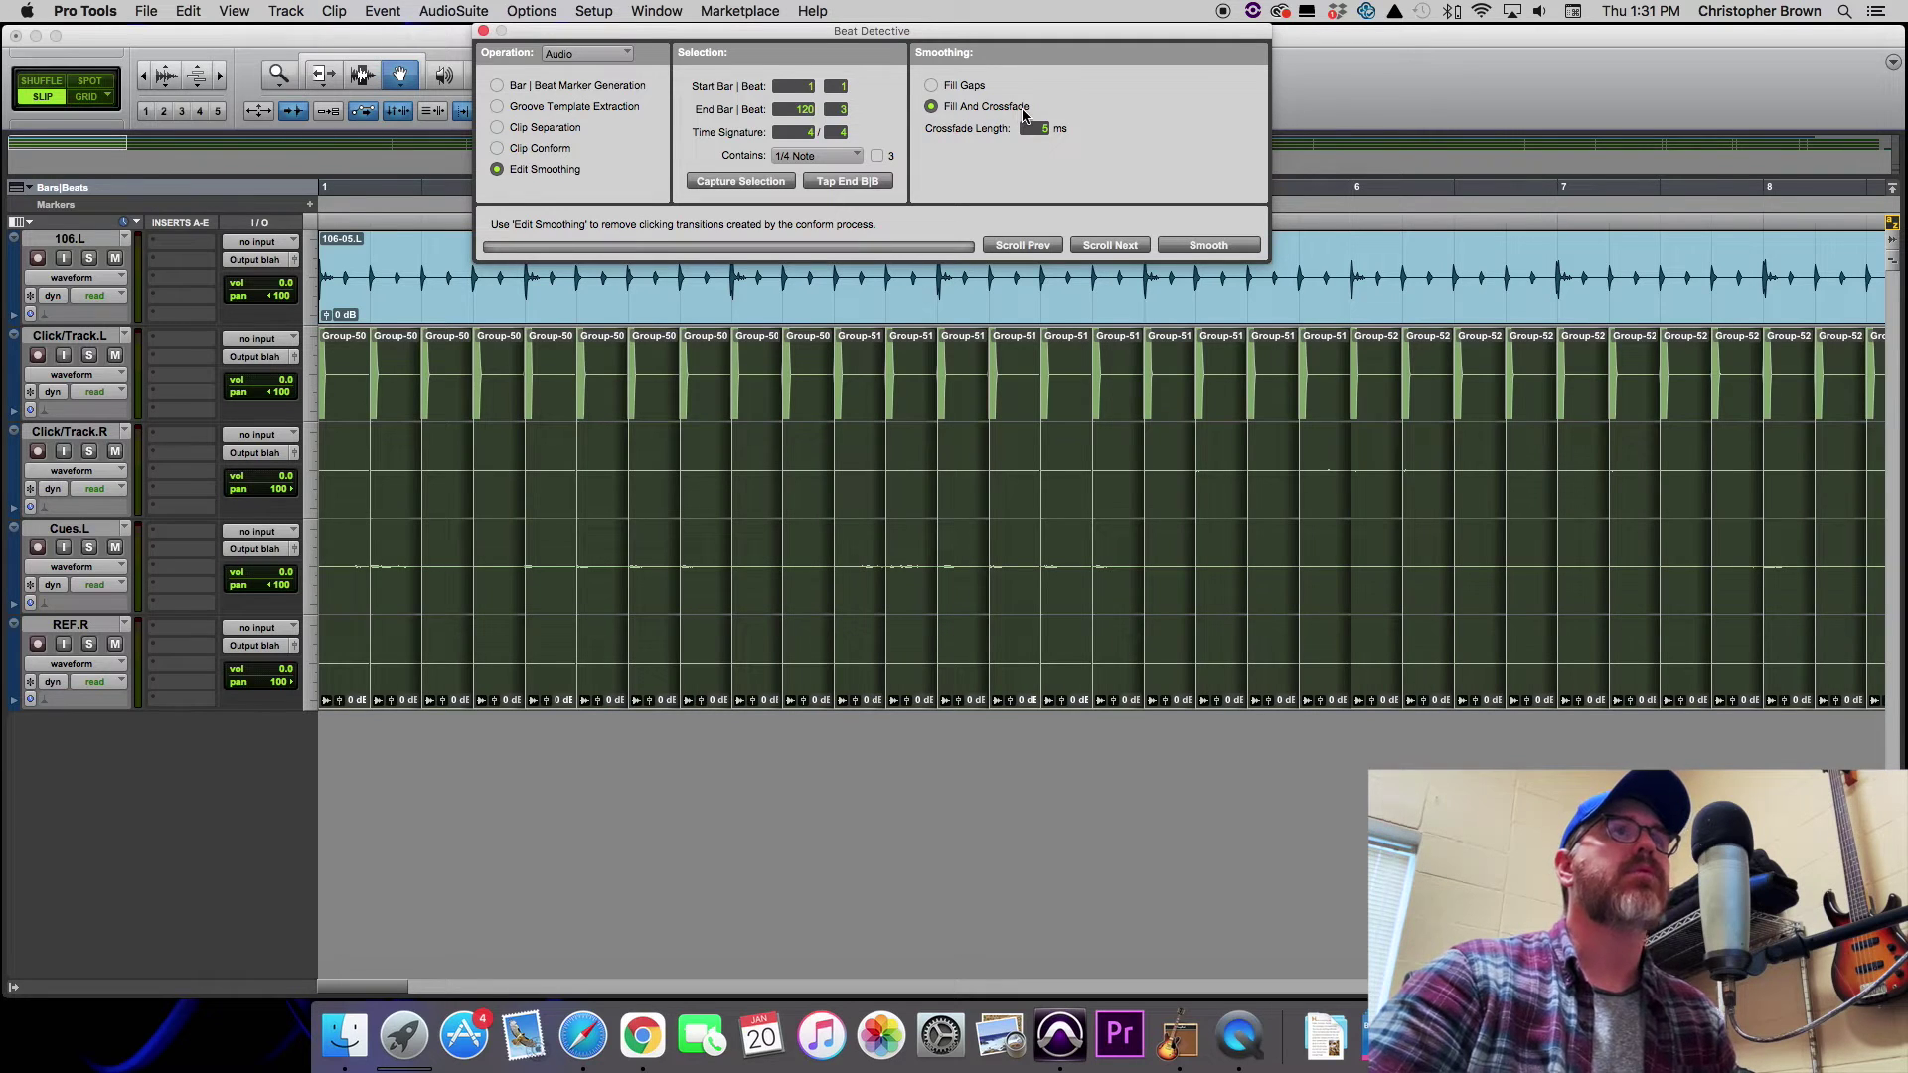
Apply Fill And Crossfade smoothing and zoom in on a clip boundary to inspect it.
click(1205, 248)
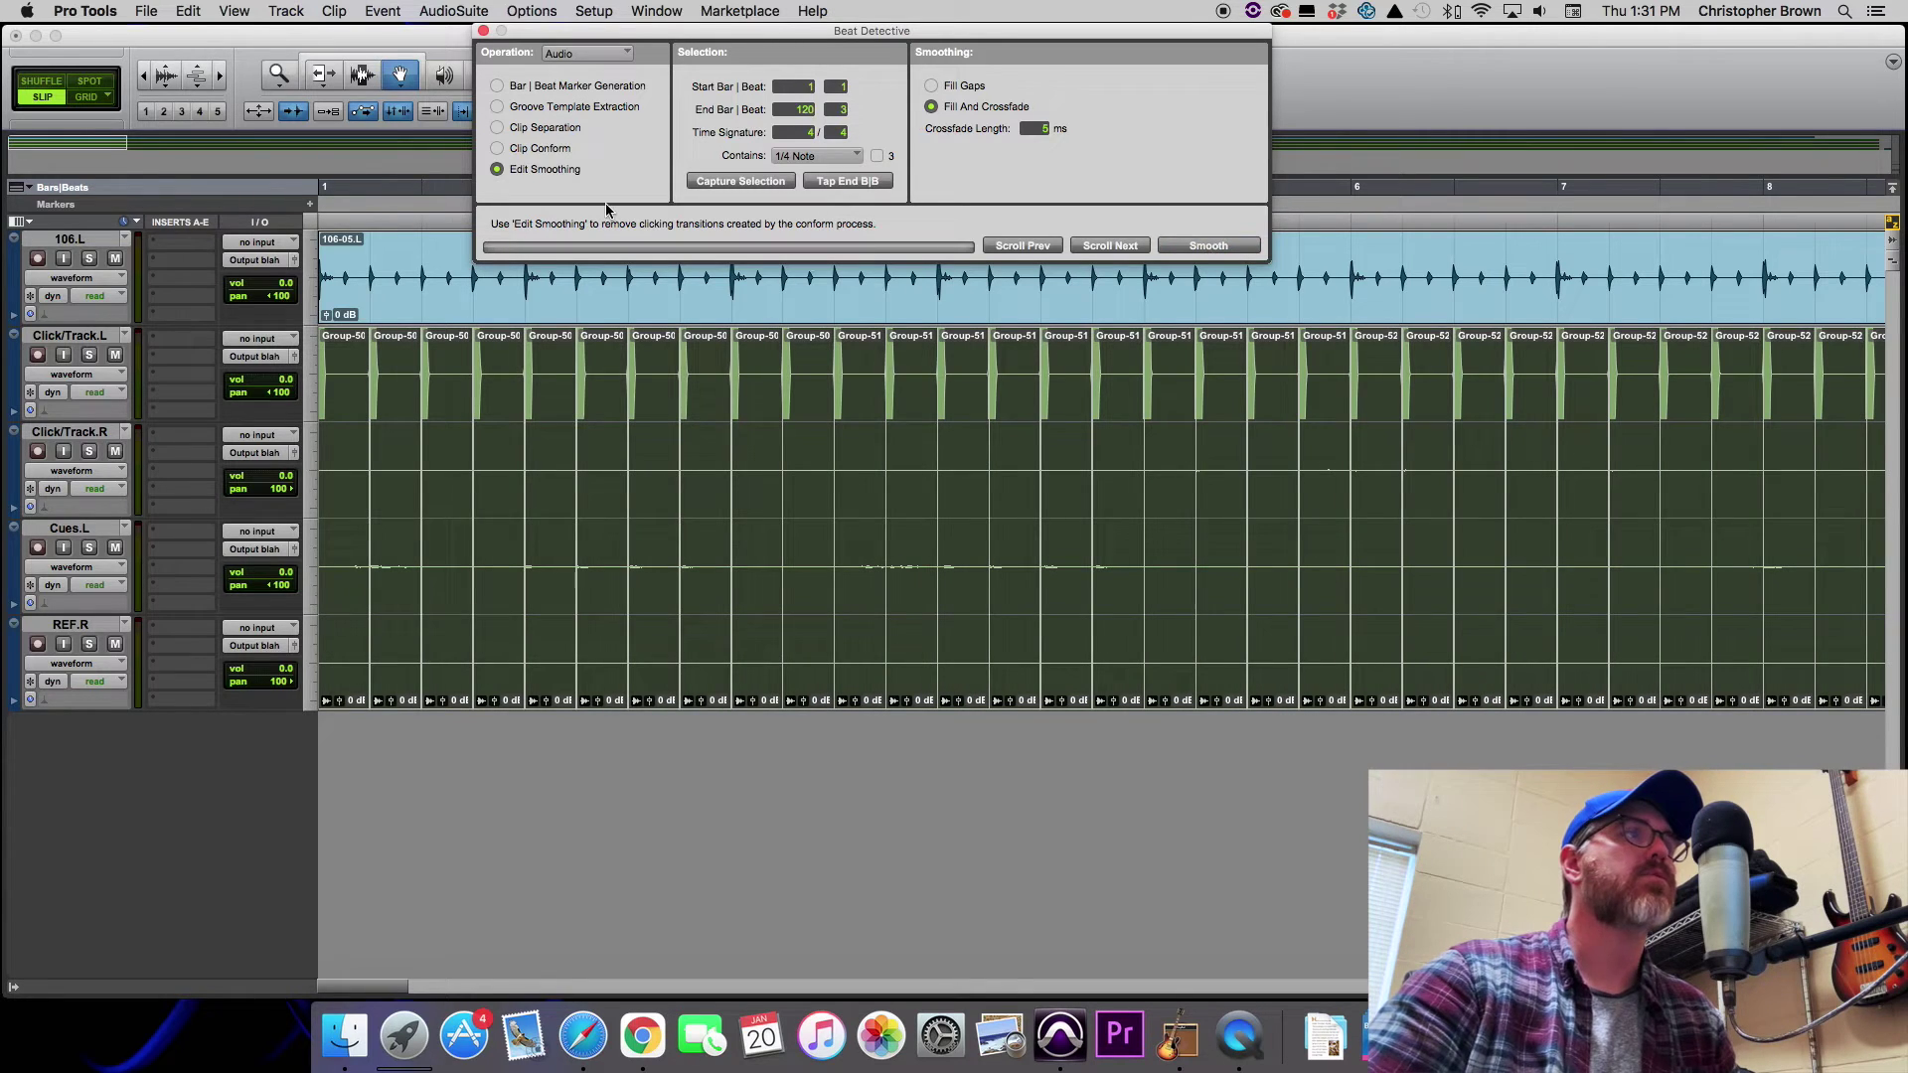
click(221, 78)
click(220, 77)
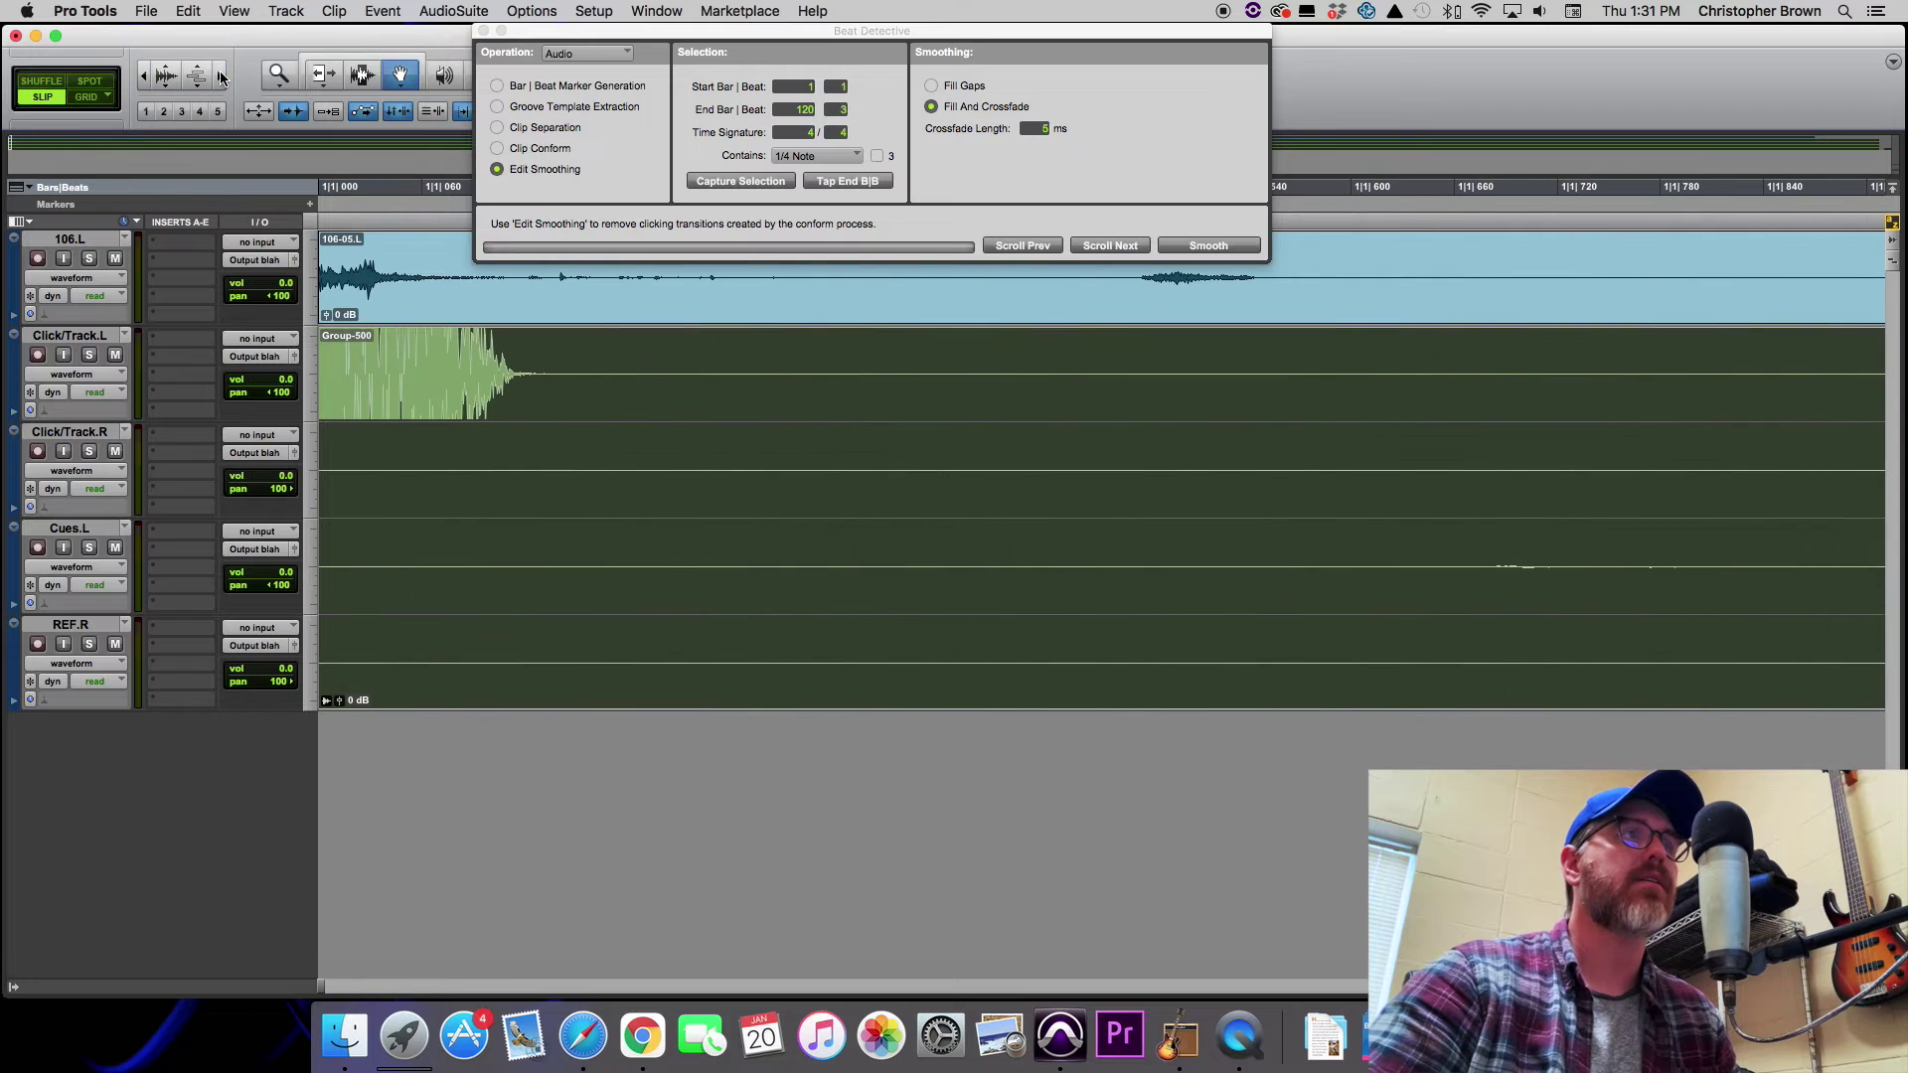
scroll(581, 439, right, 5)
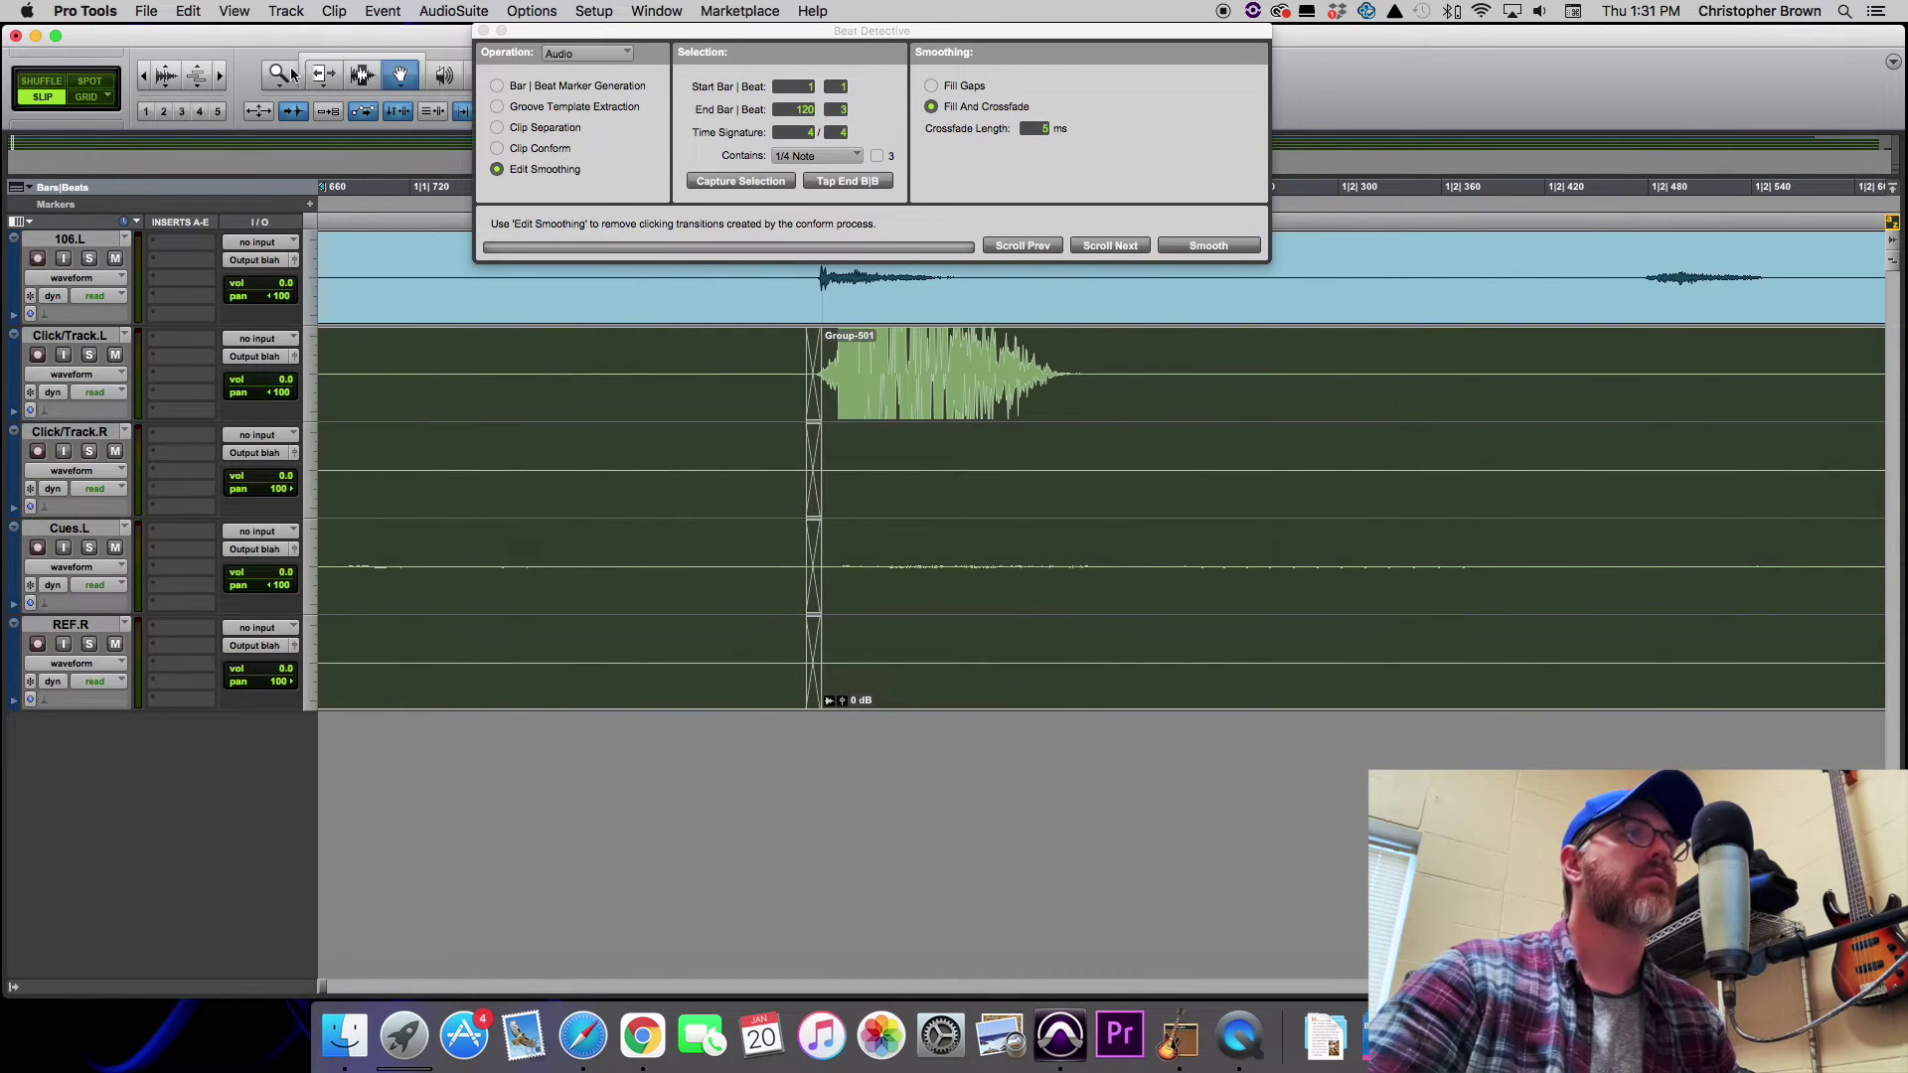
Zoom back out to about 16 bars and scroll through to check the crossfades.
click(146, 79)
click(146, 79)
click(146, 79)
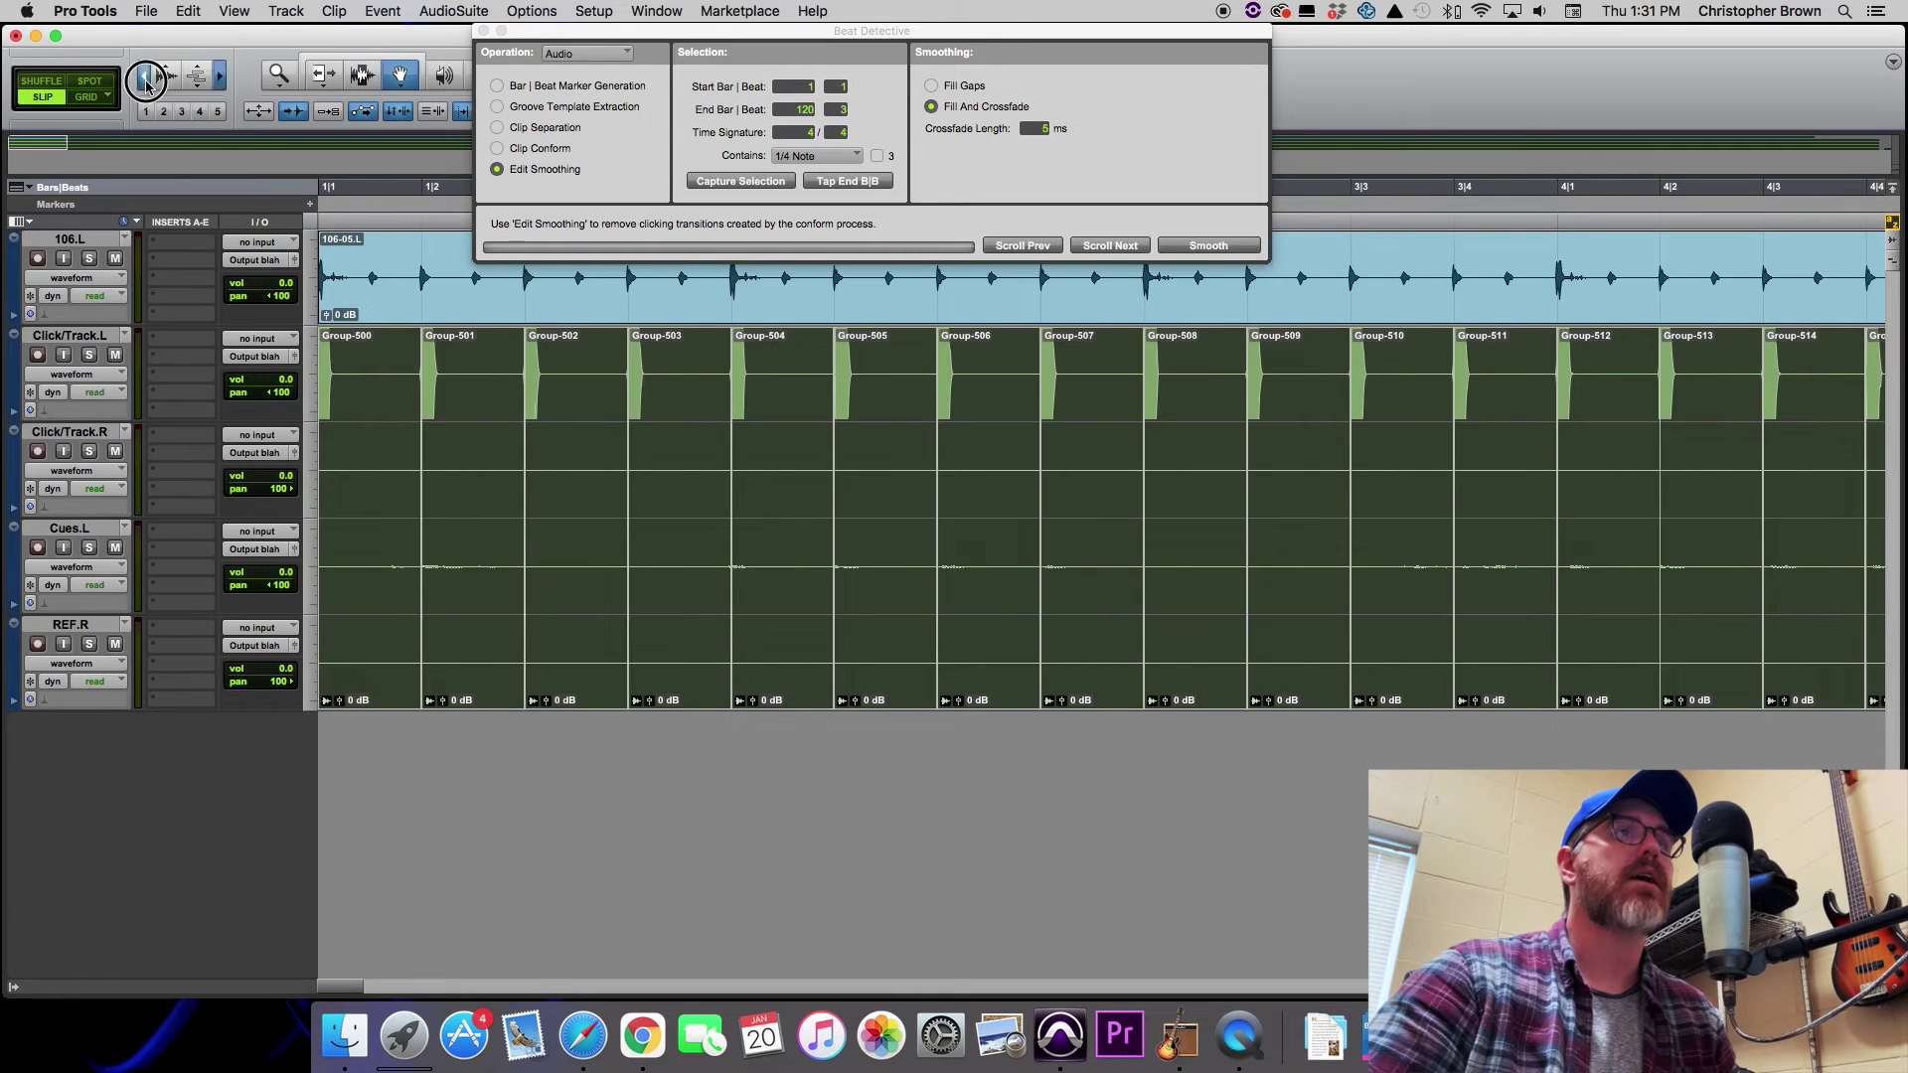
click(146, 79)
click(146, 79)
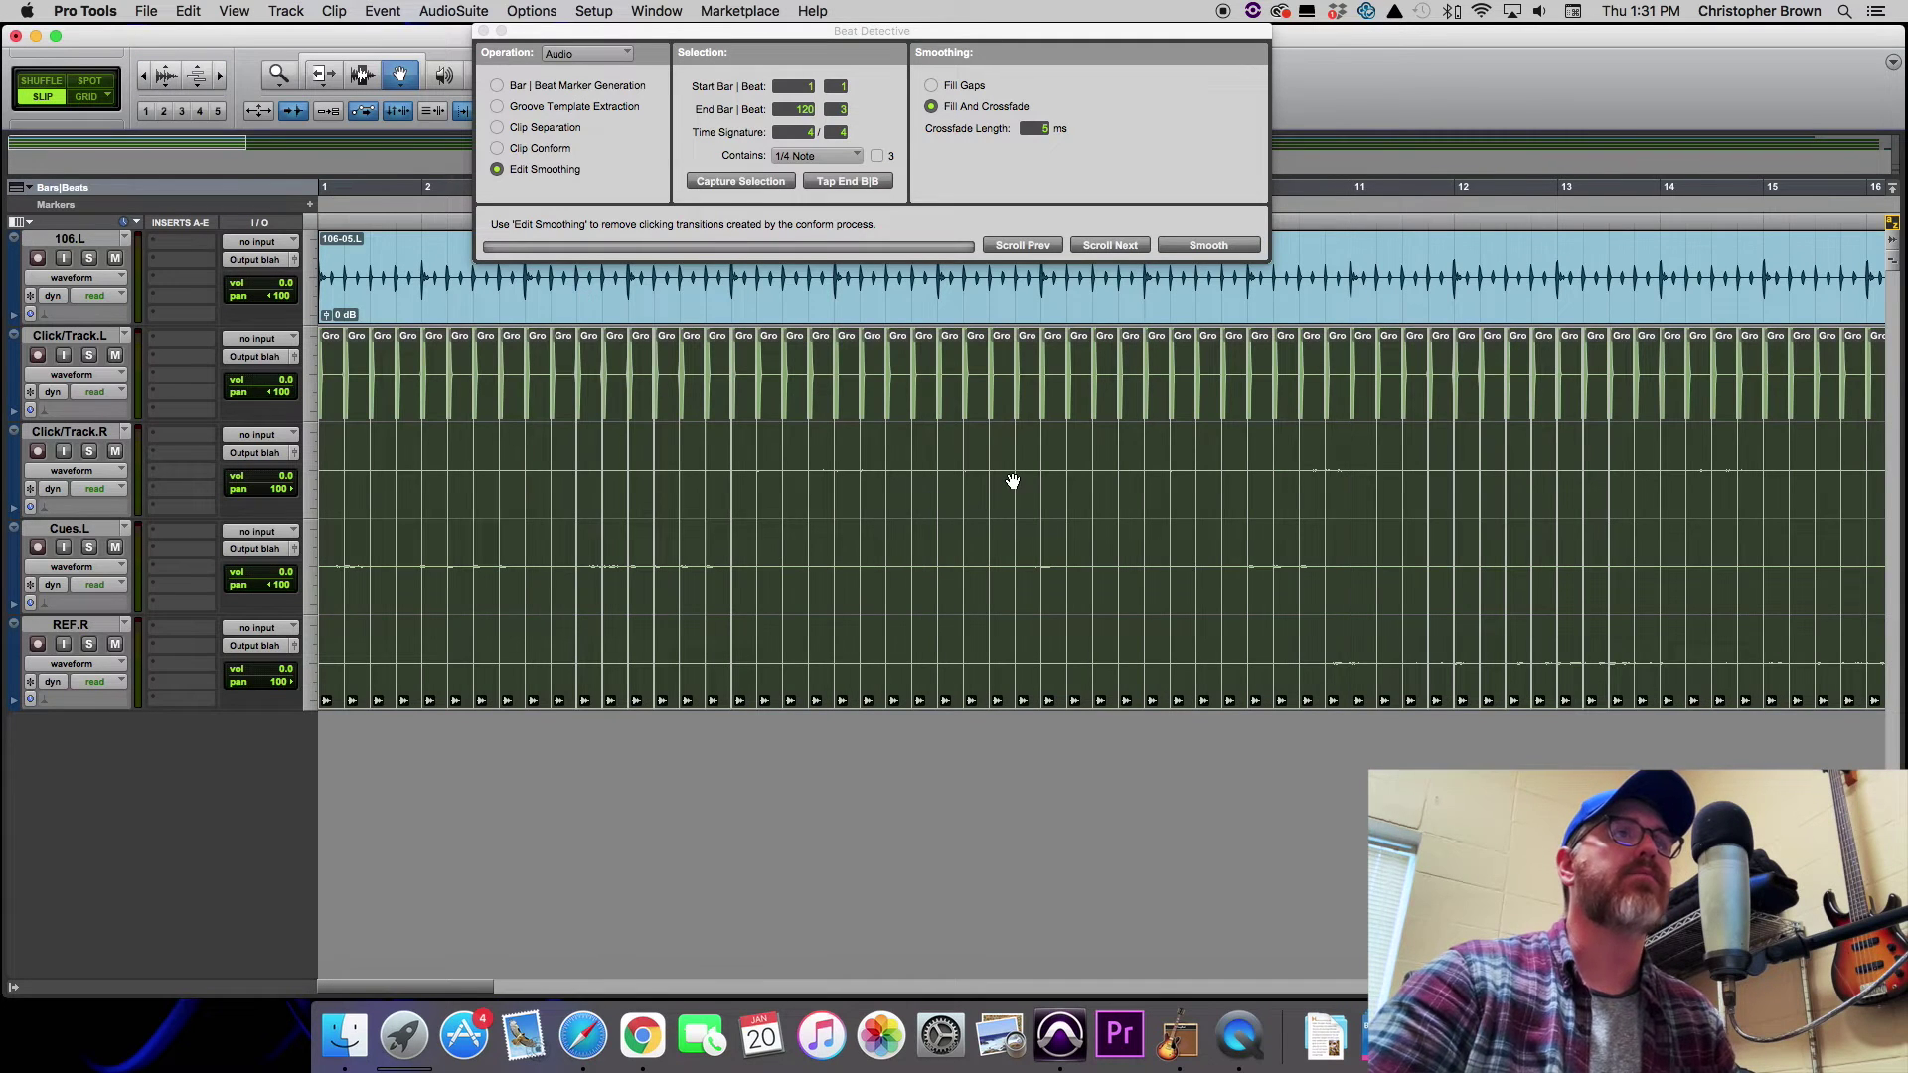
scroll(1013, 481, right, 20)
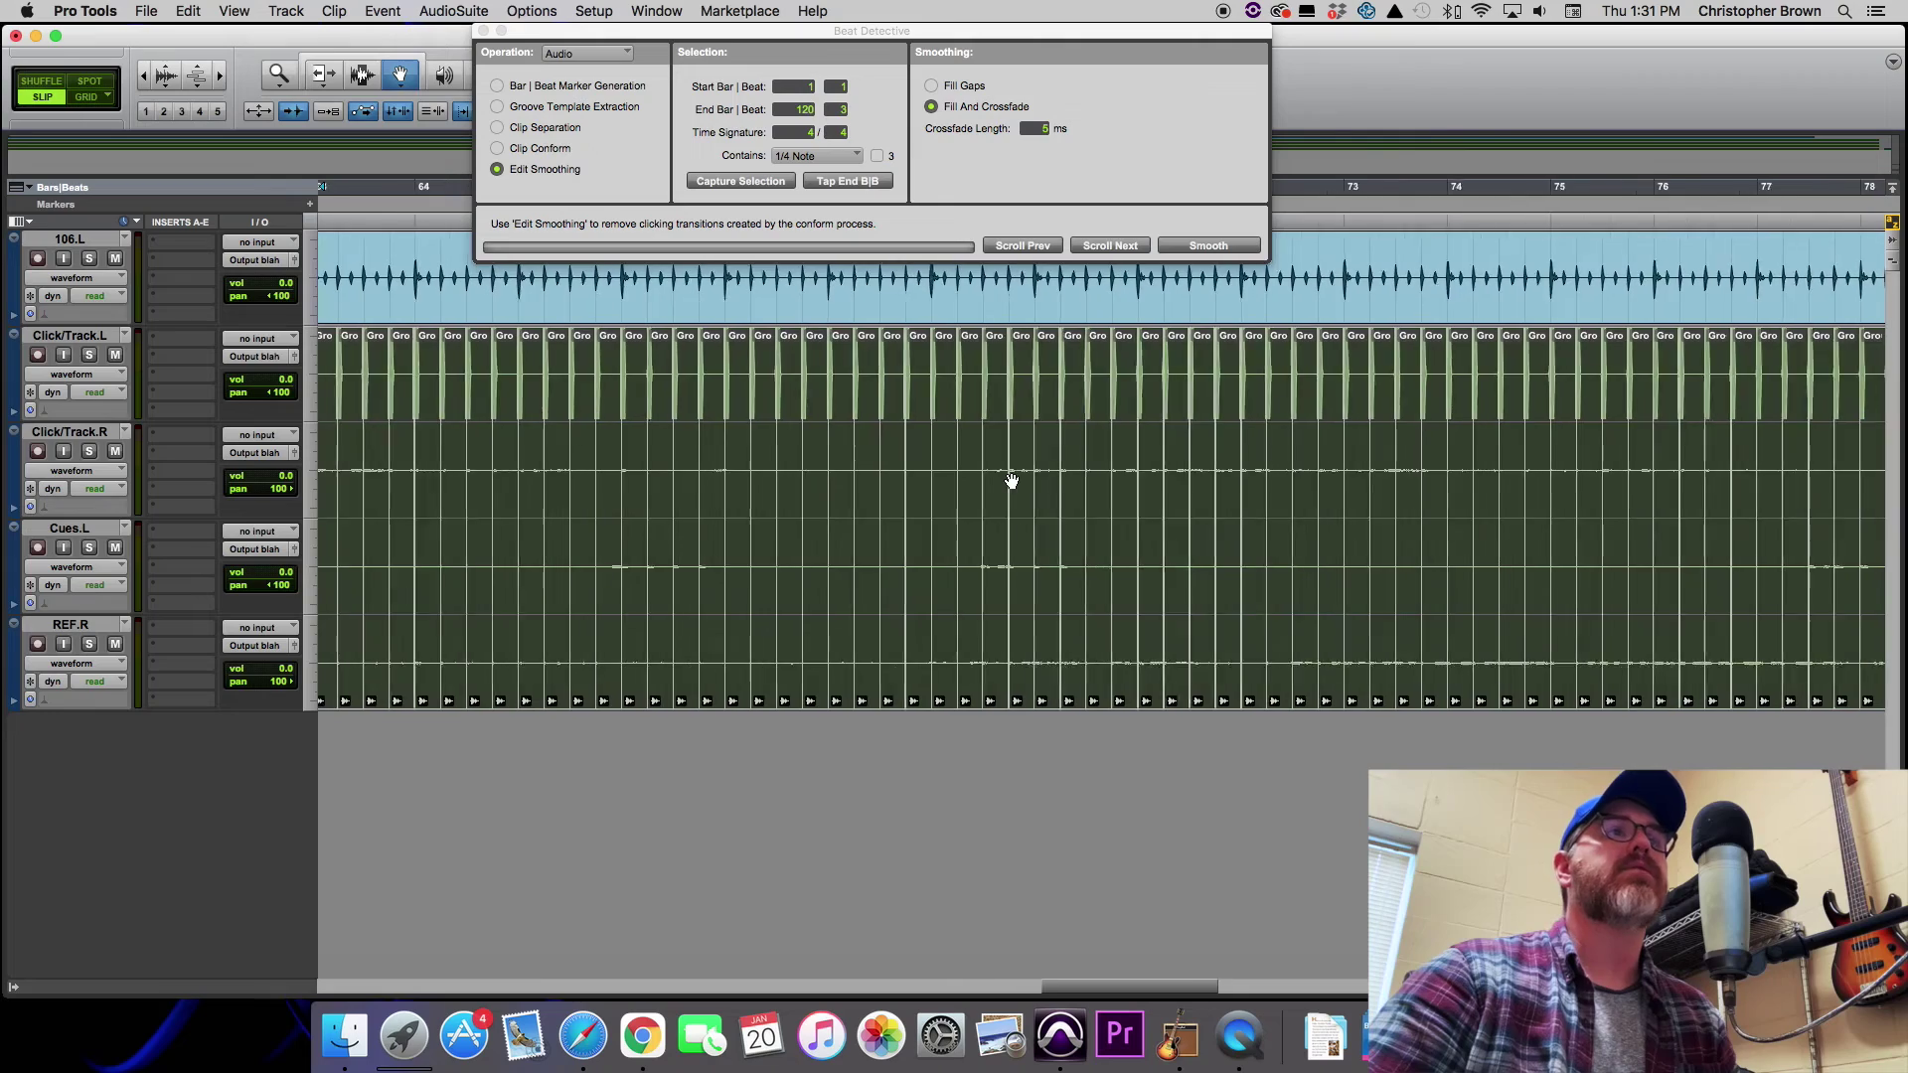
scroll(1011, 481, right, 5)
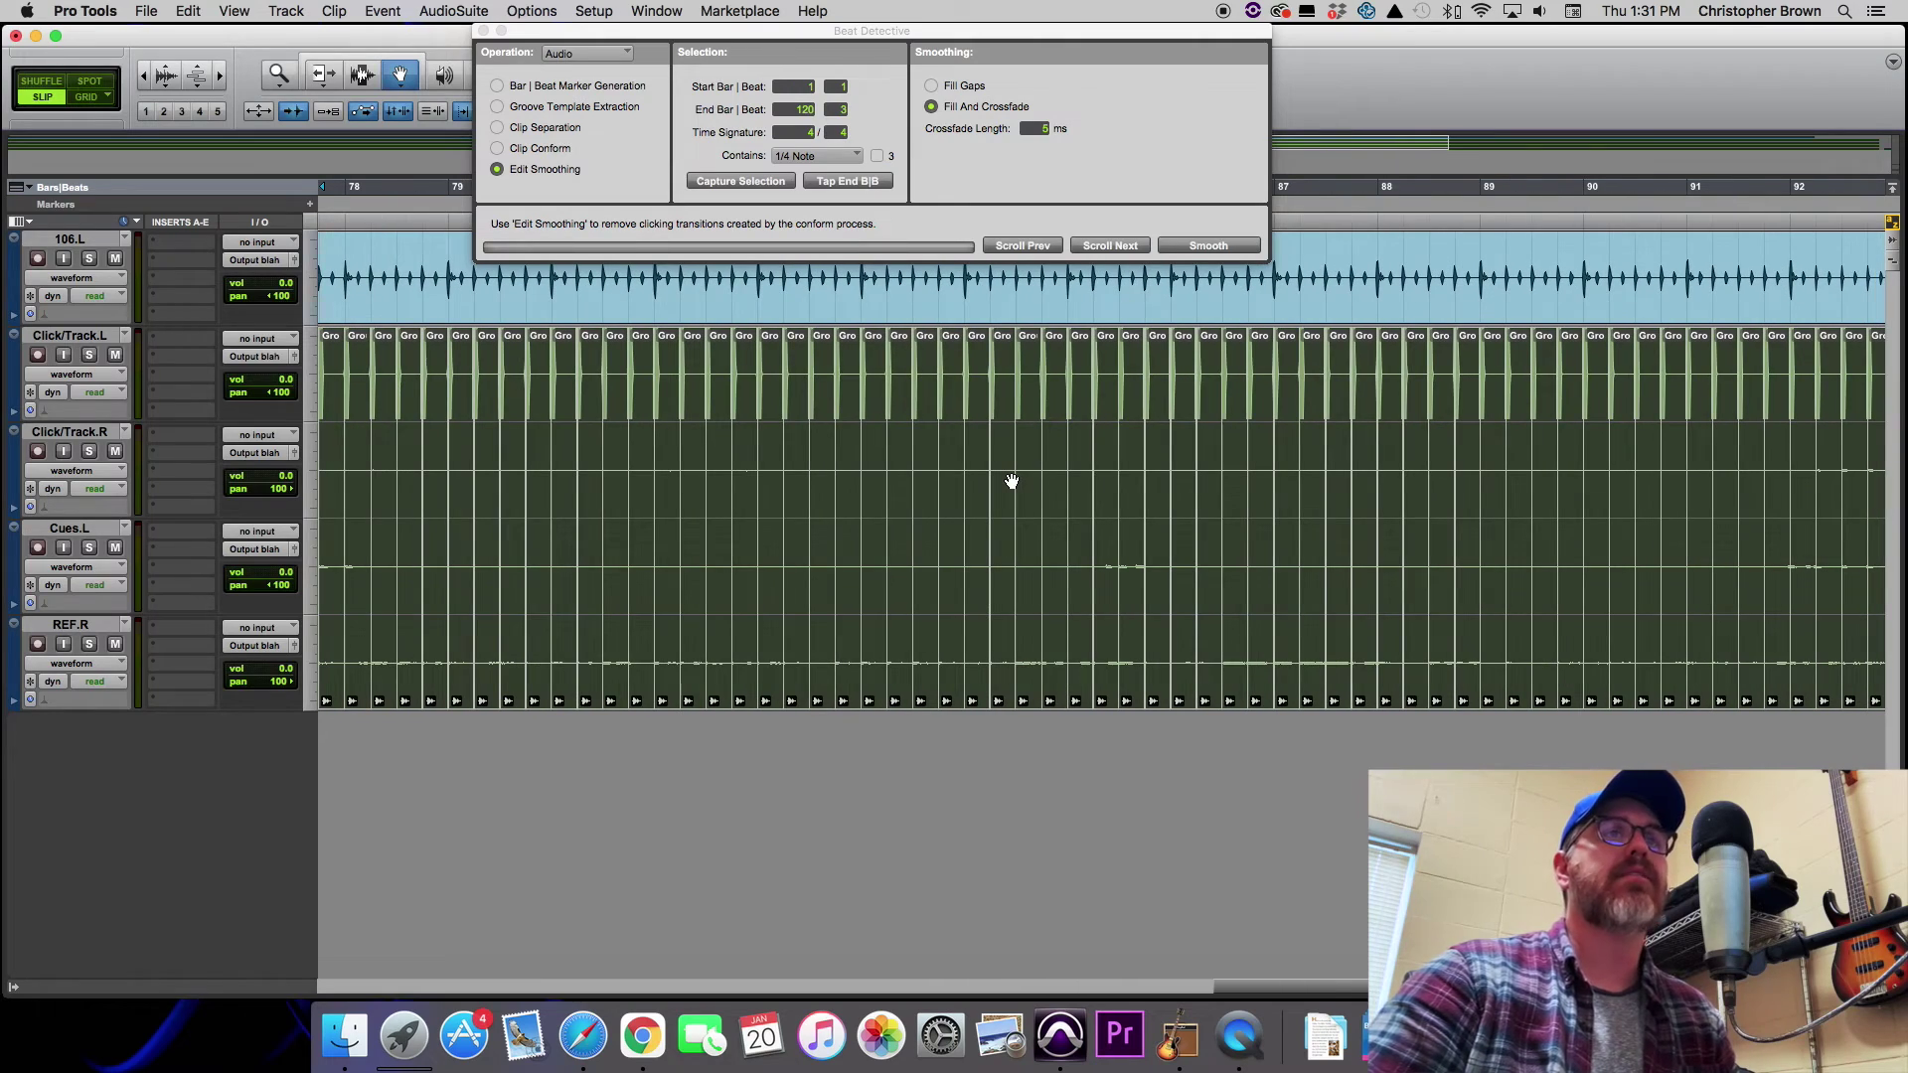
scroll(1011, 481, right, 10)
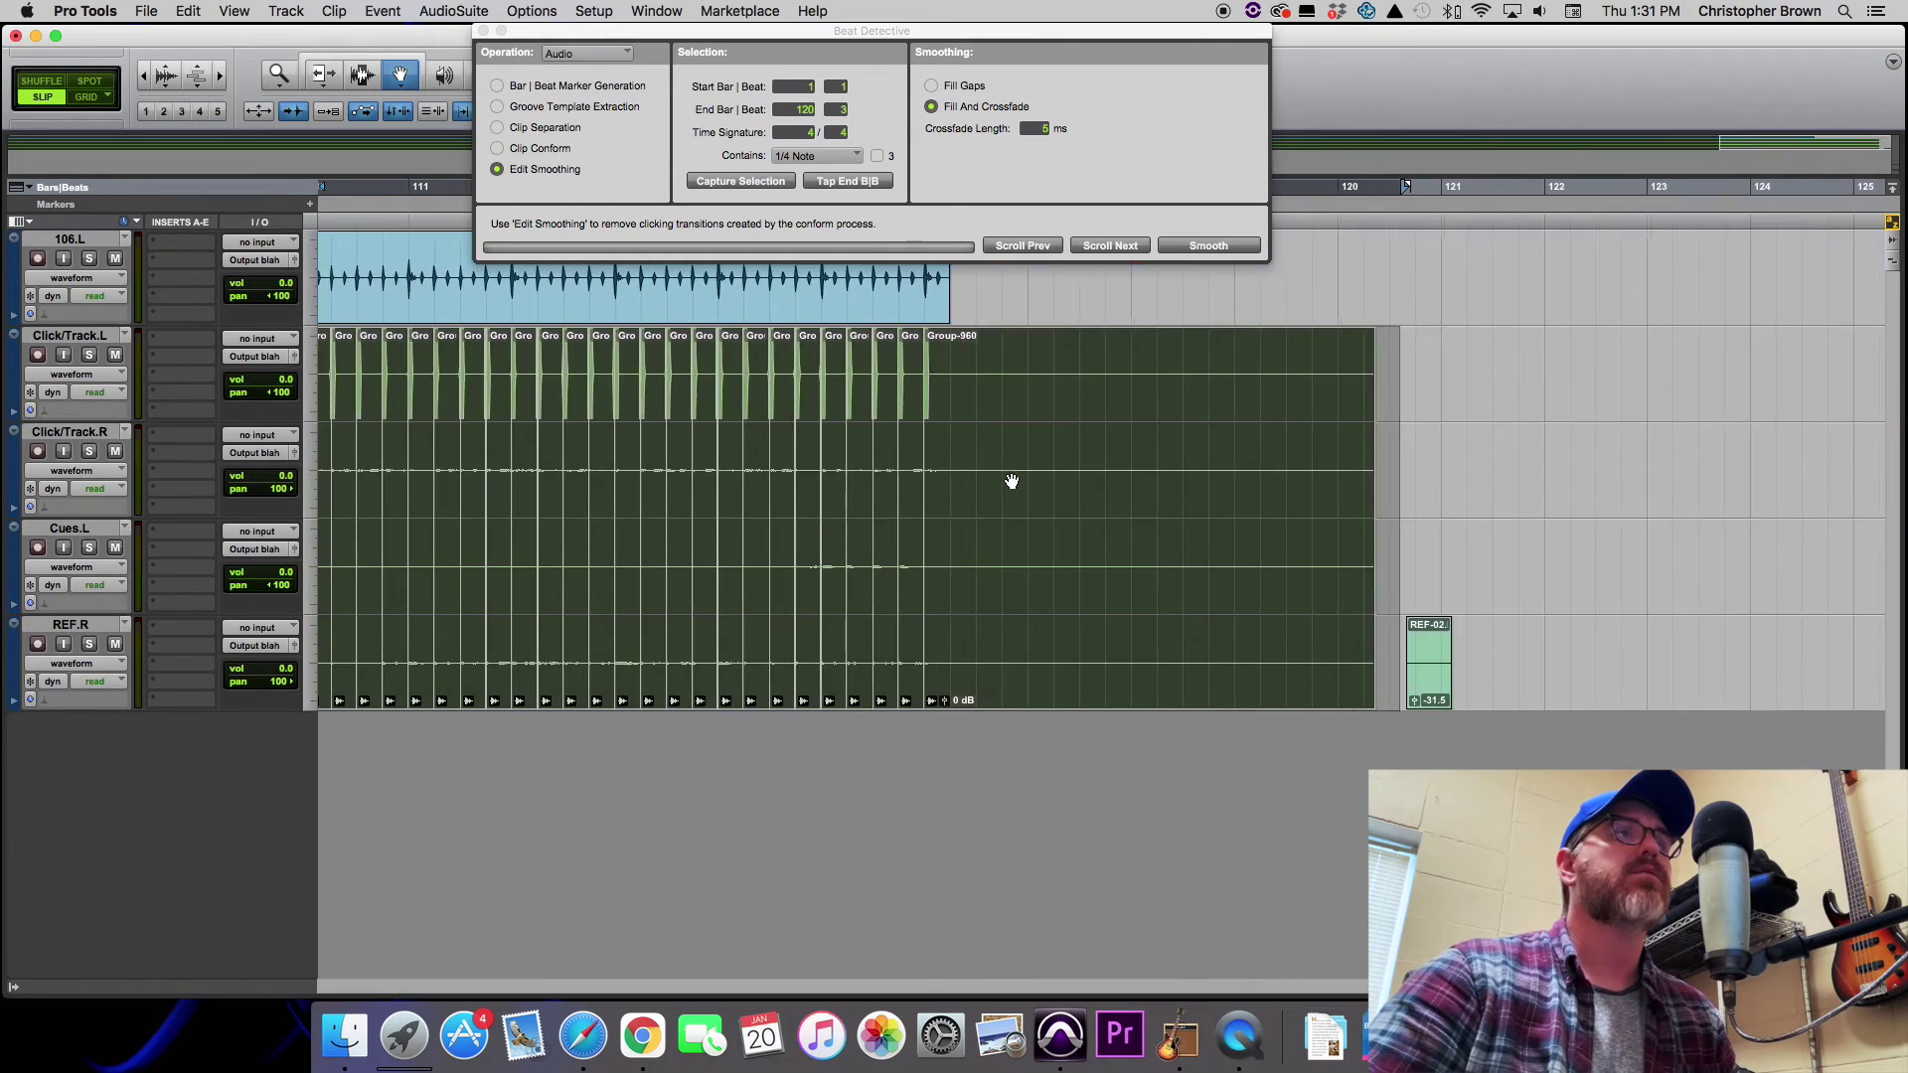
scroll(1011, 481, left, 20)
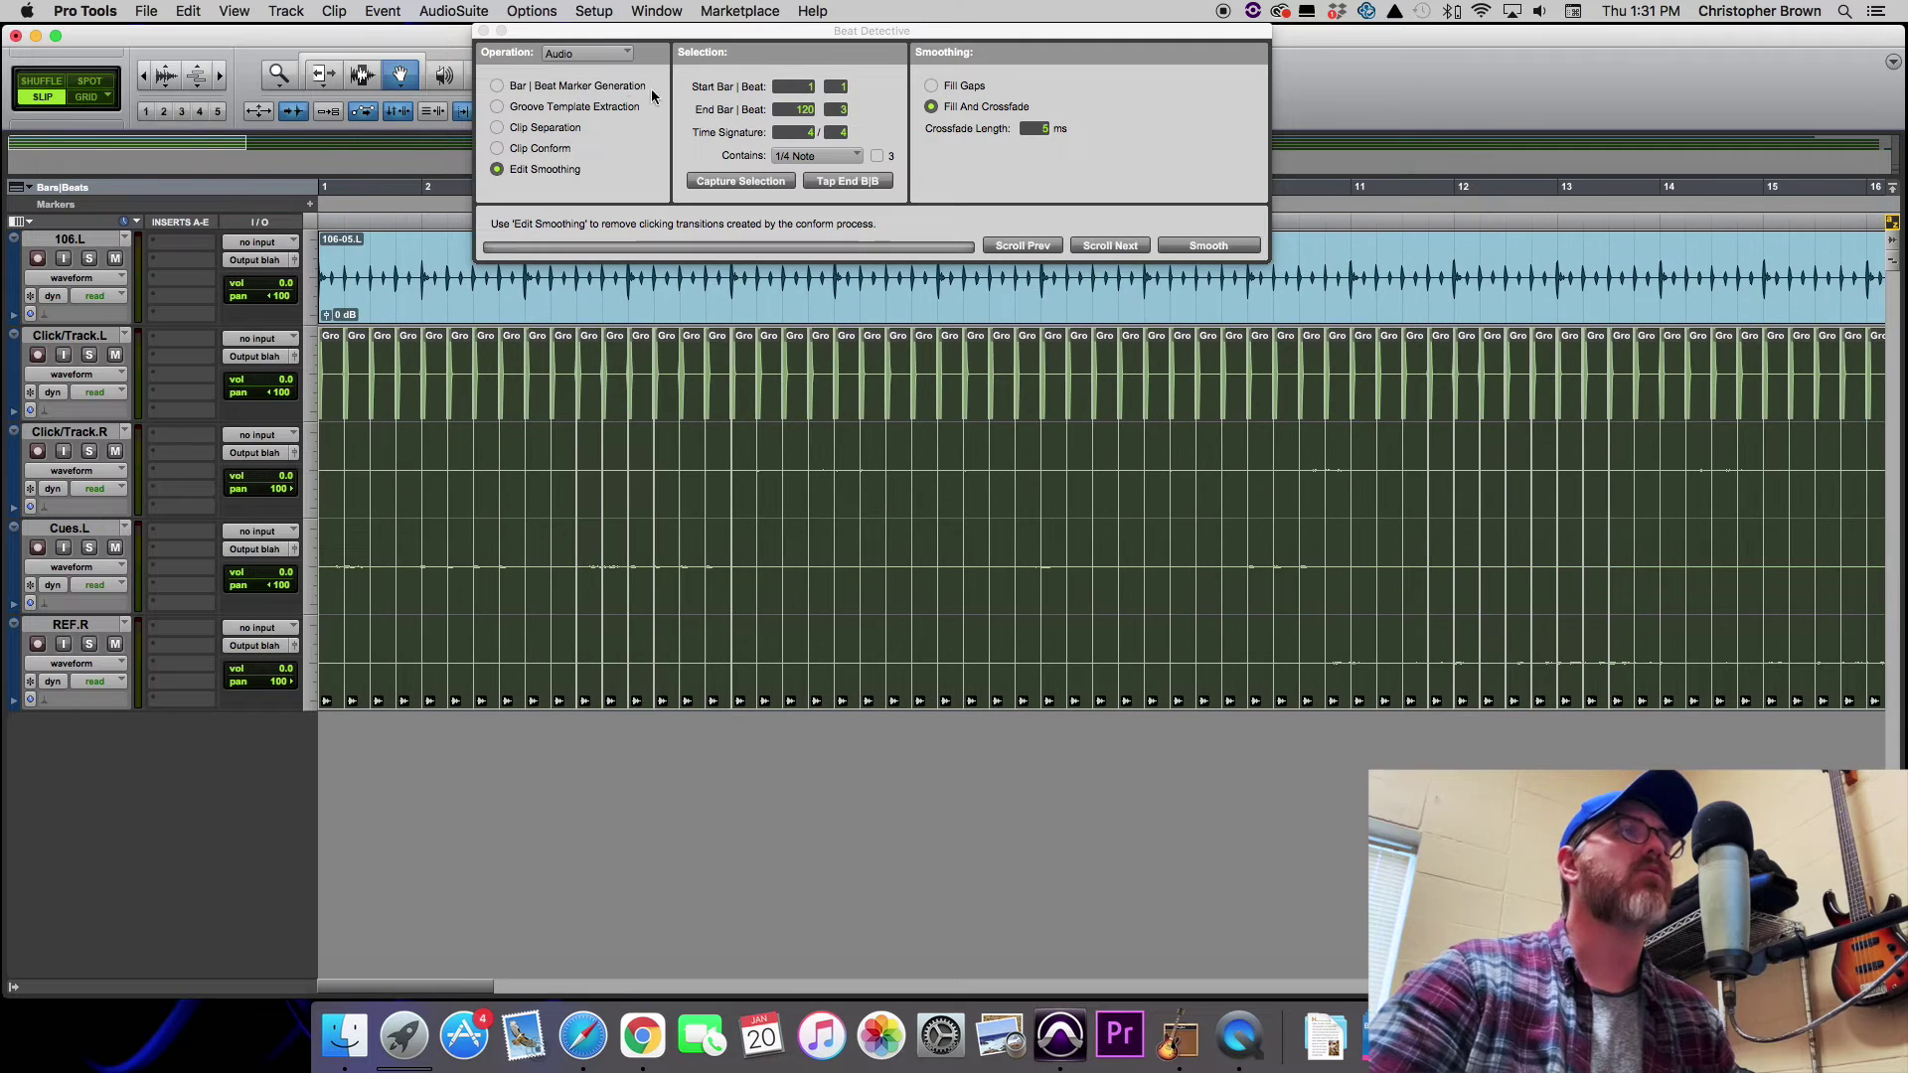
Close Beat Detective and ungroup the conformed clips with Clip > Ungroup.
click(484, 31)
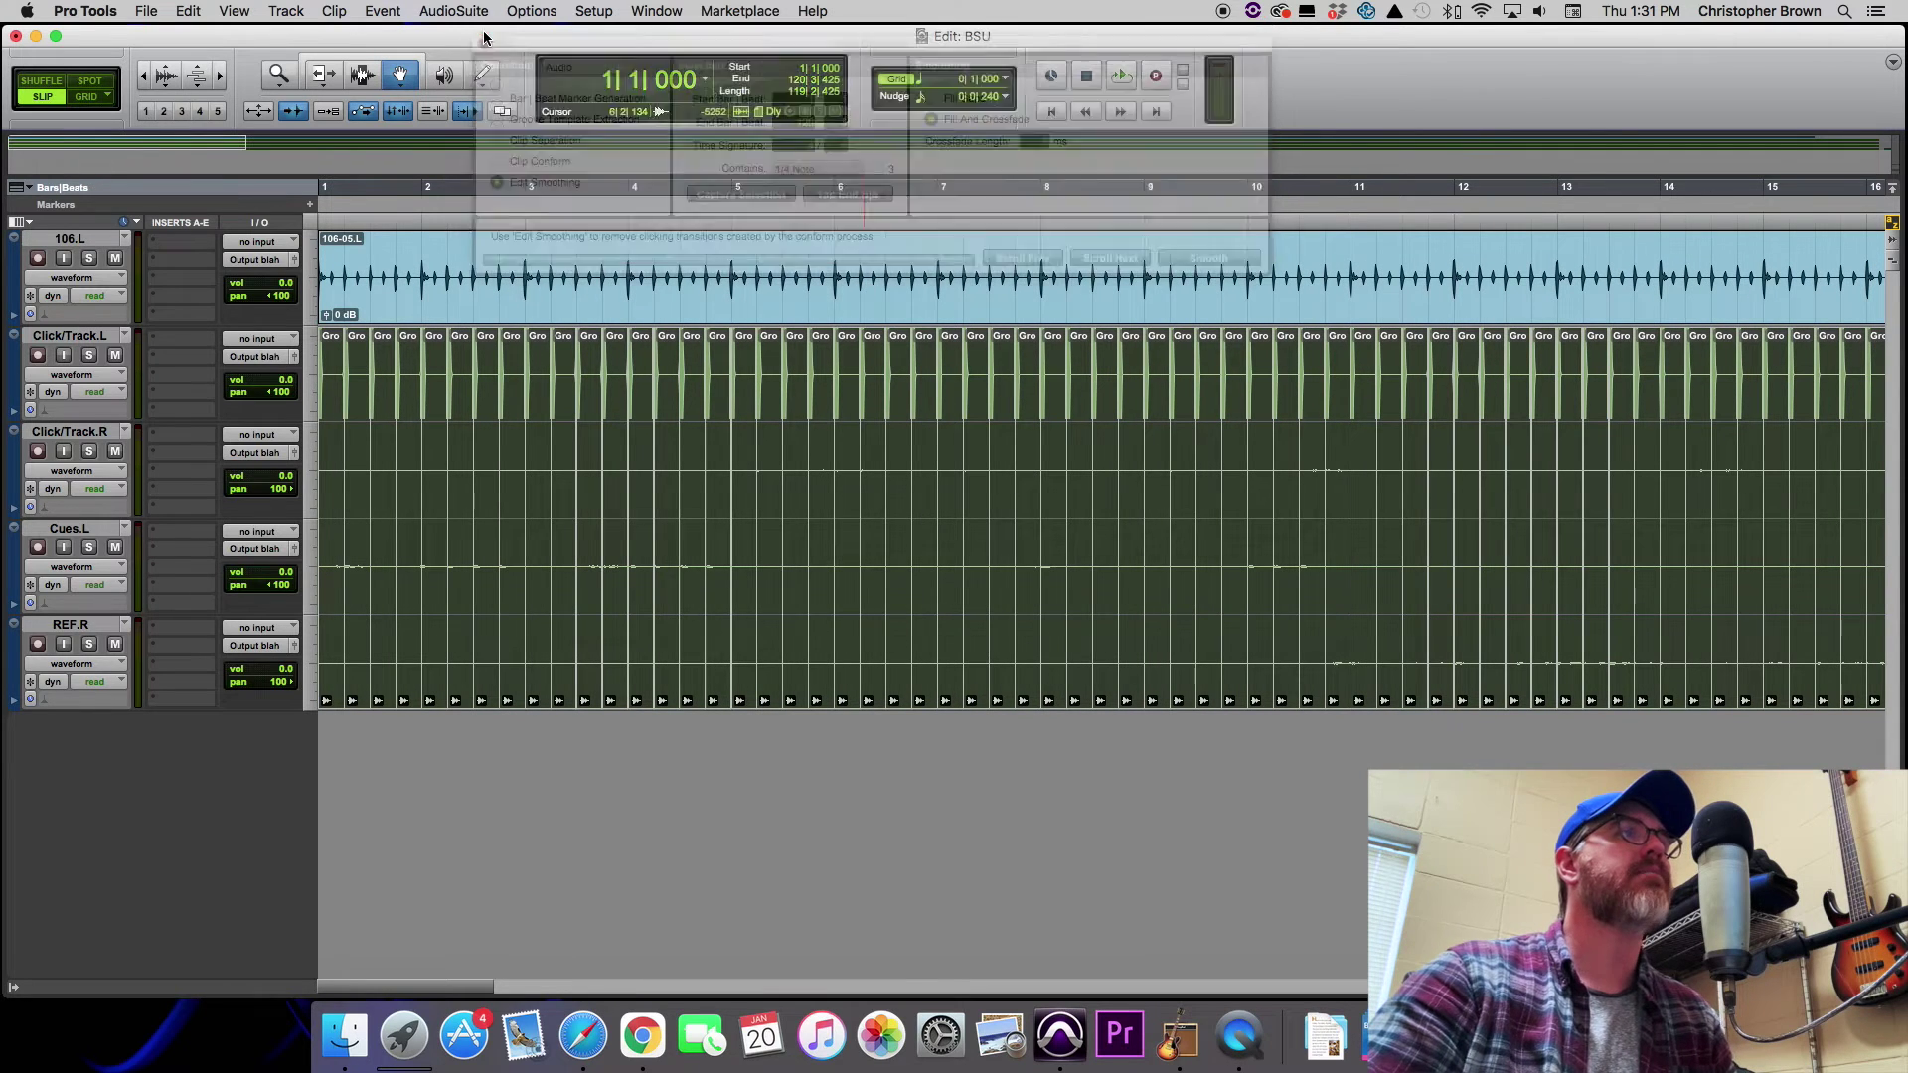
click(293, 11)
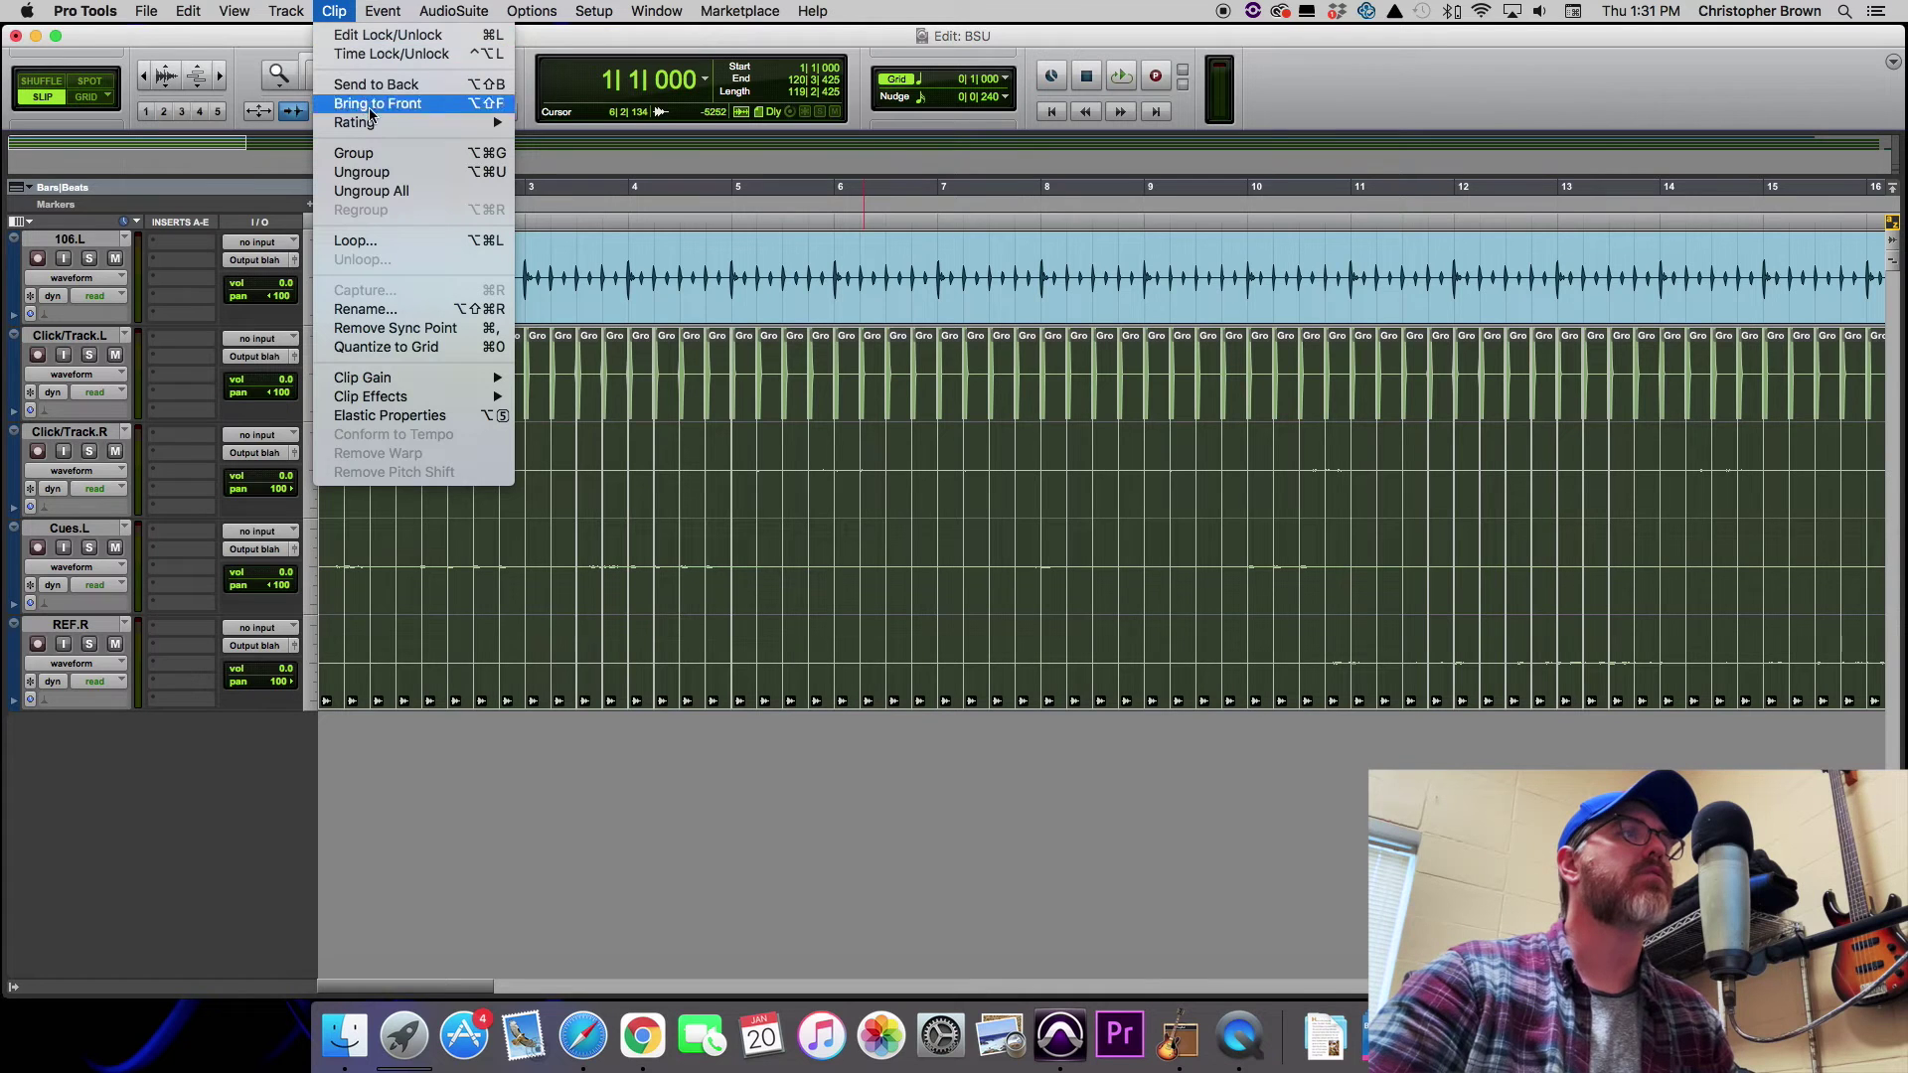
click(376, 174)
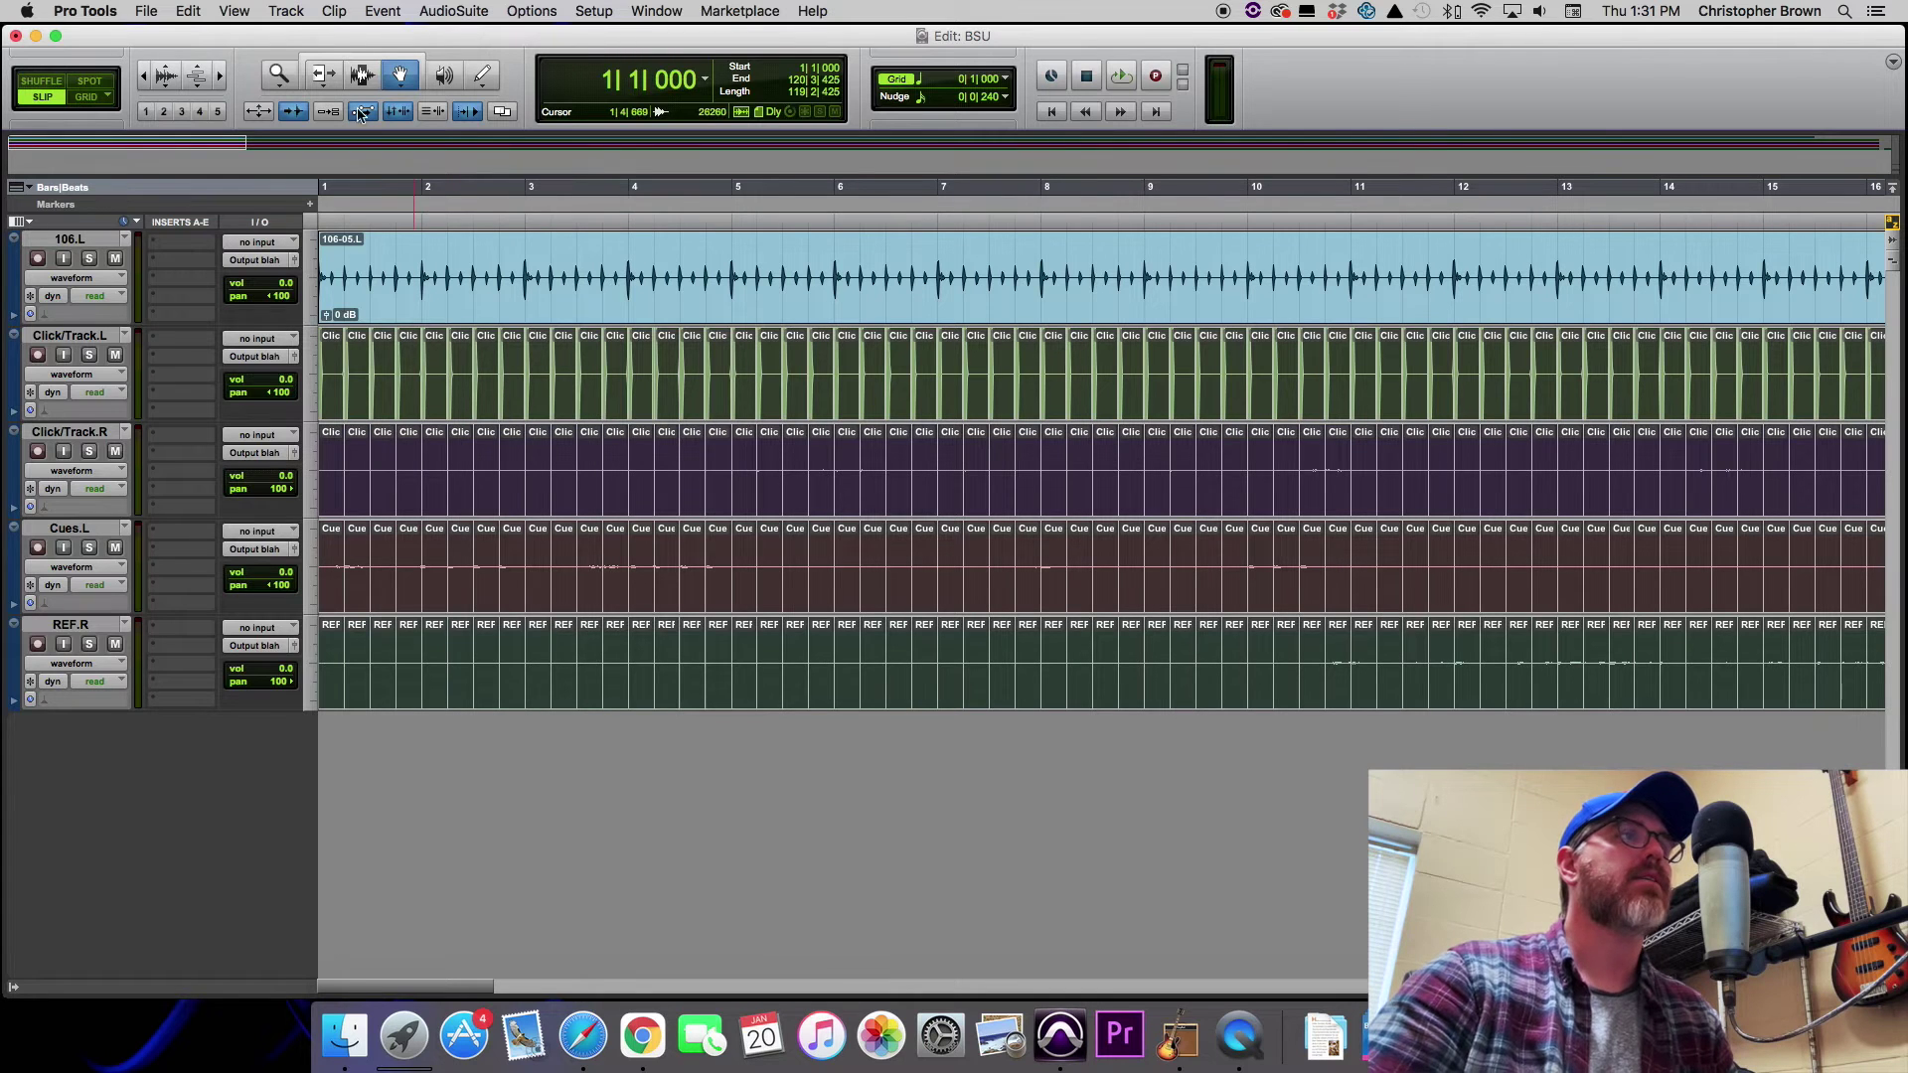
click(363, 76)
Select every clip on Click/Track.L and group them into Click/Track.grp-464.L.
click(485, 406)
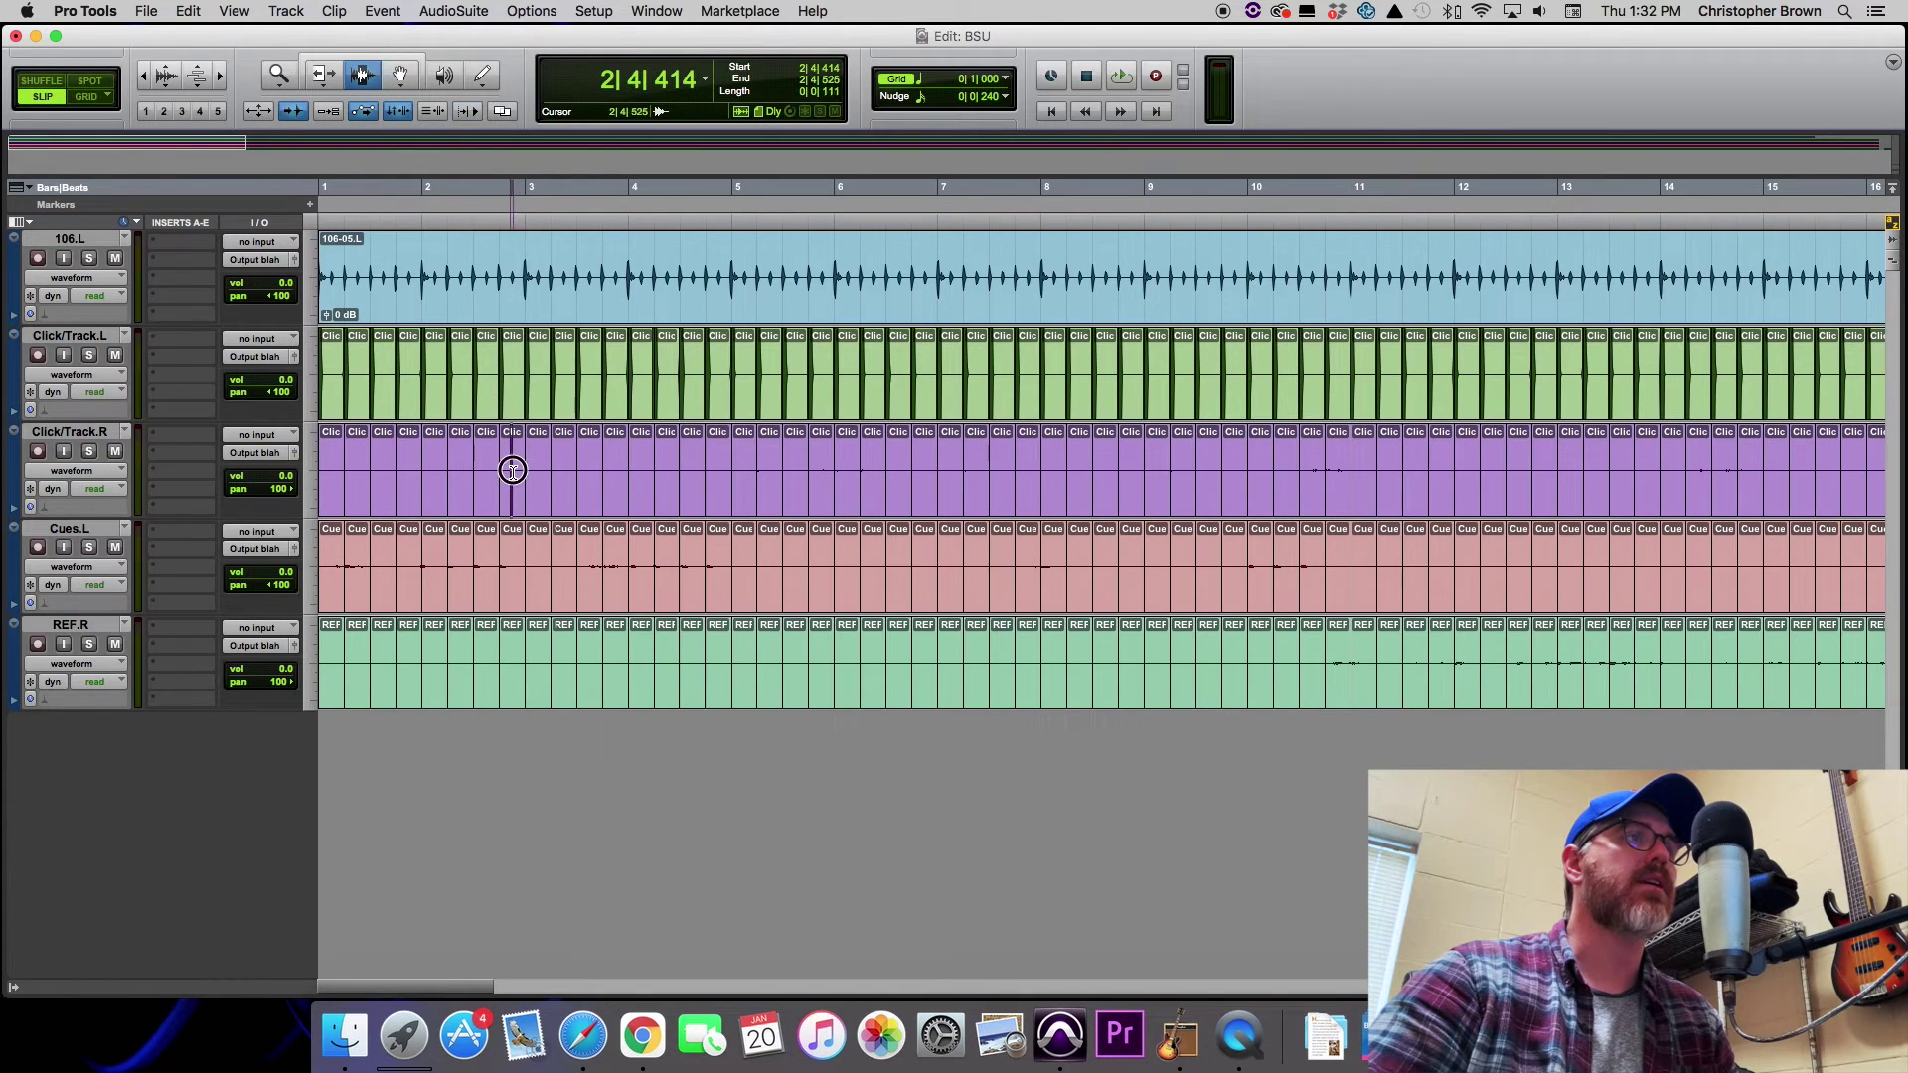
drag(511, 469, 541, 471)
click(534, 473)
double_click(534, 473)
double_click(512, 473)
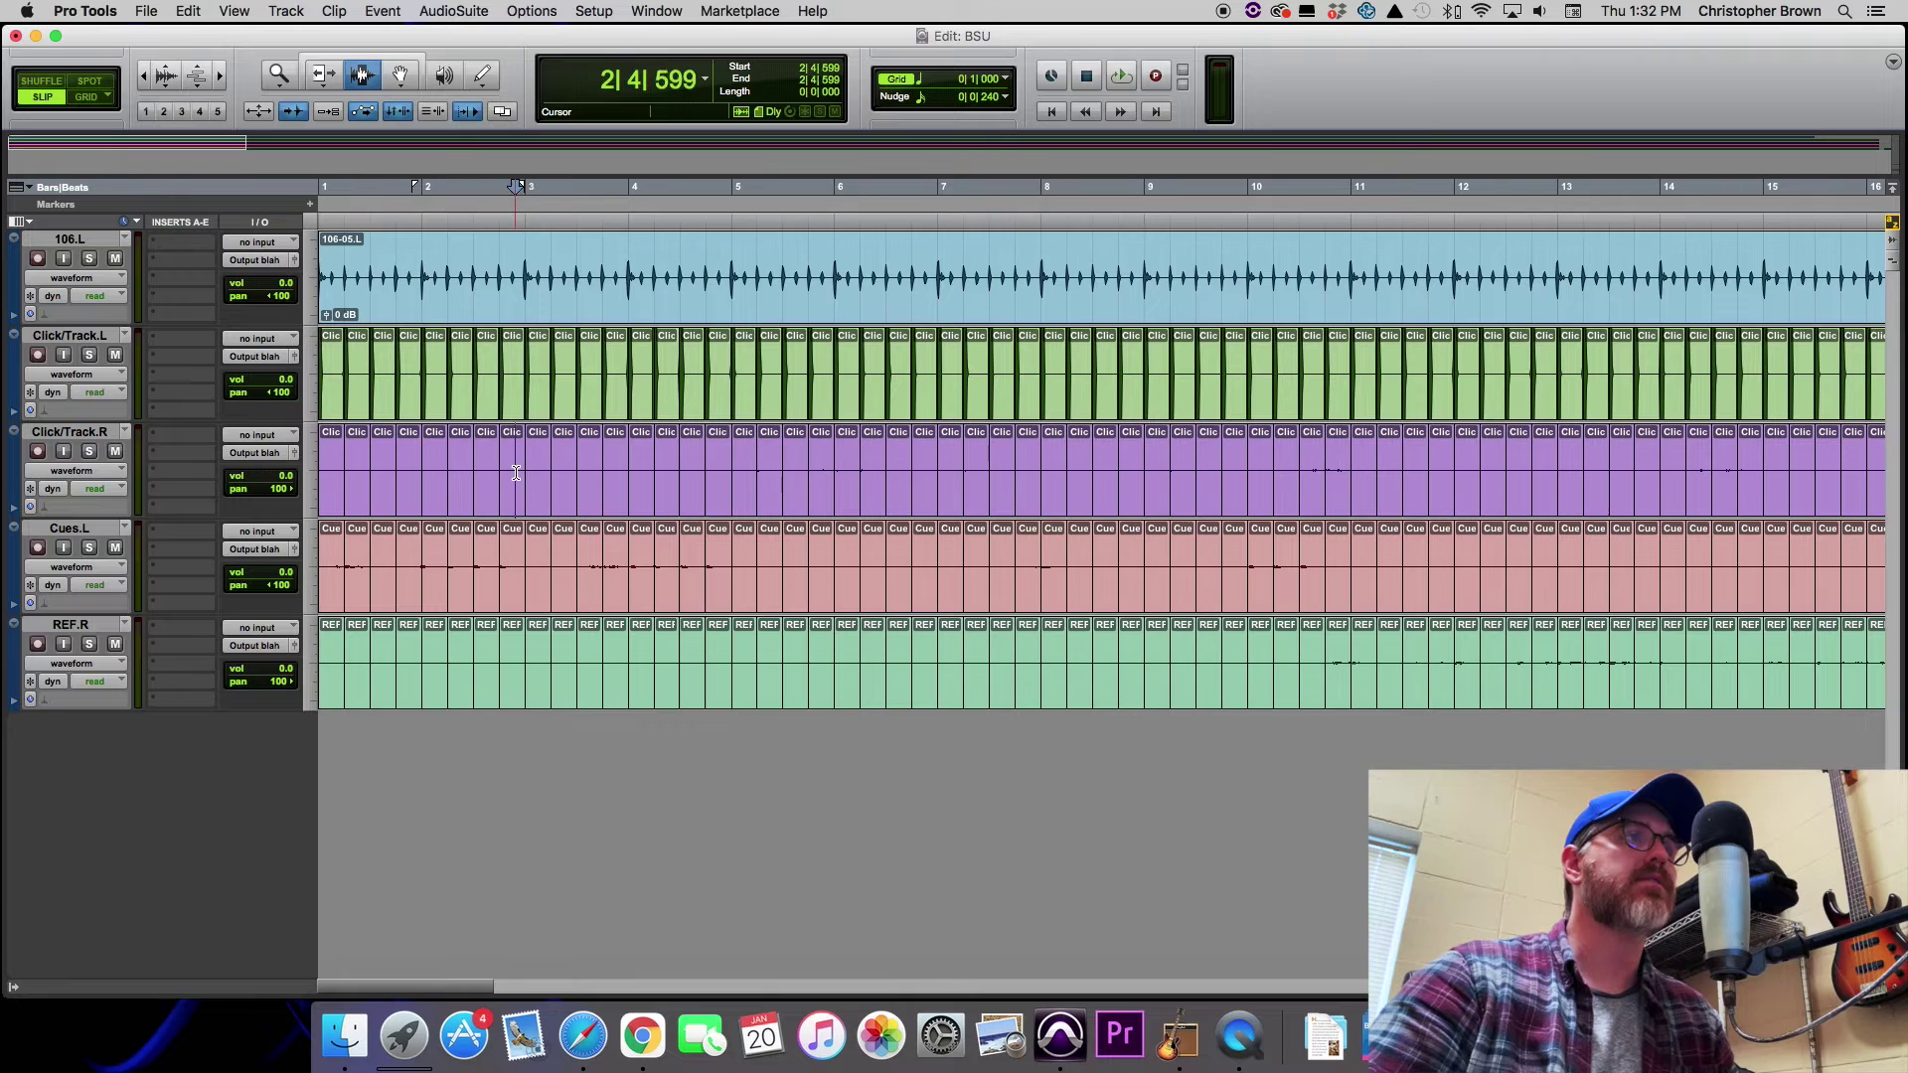
double_click(493, 472)
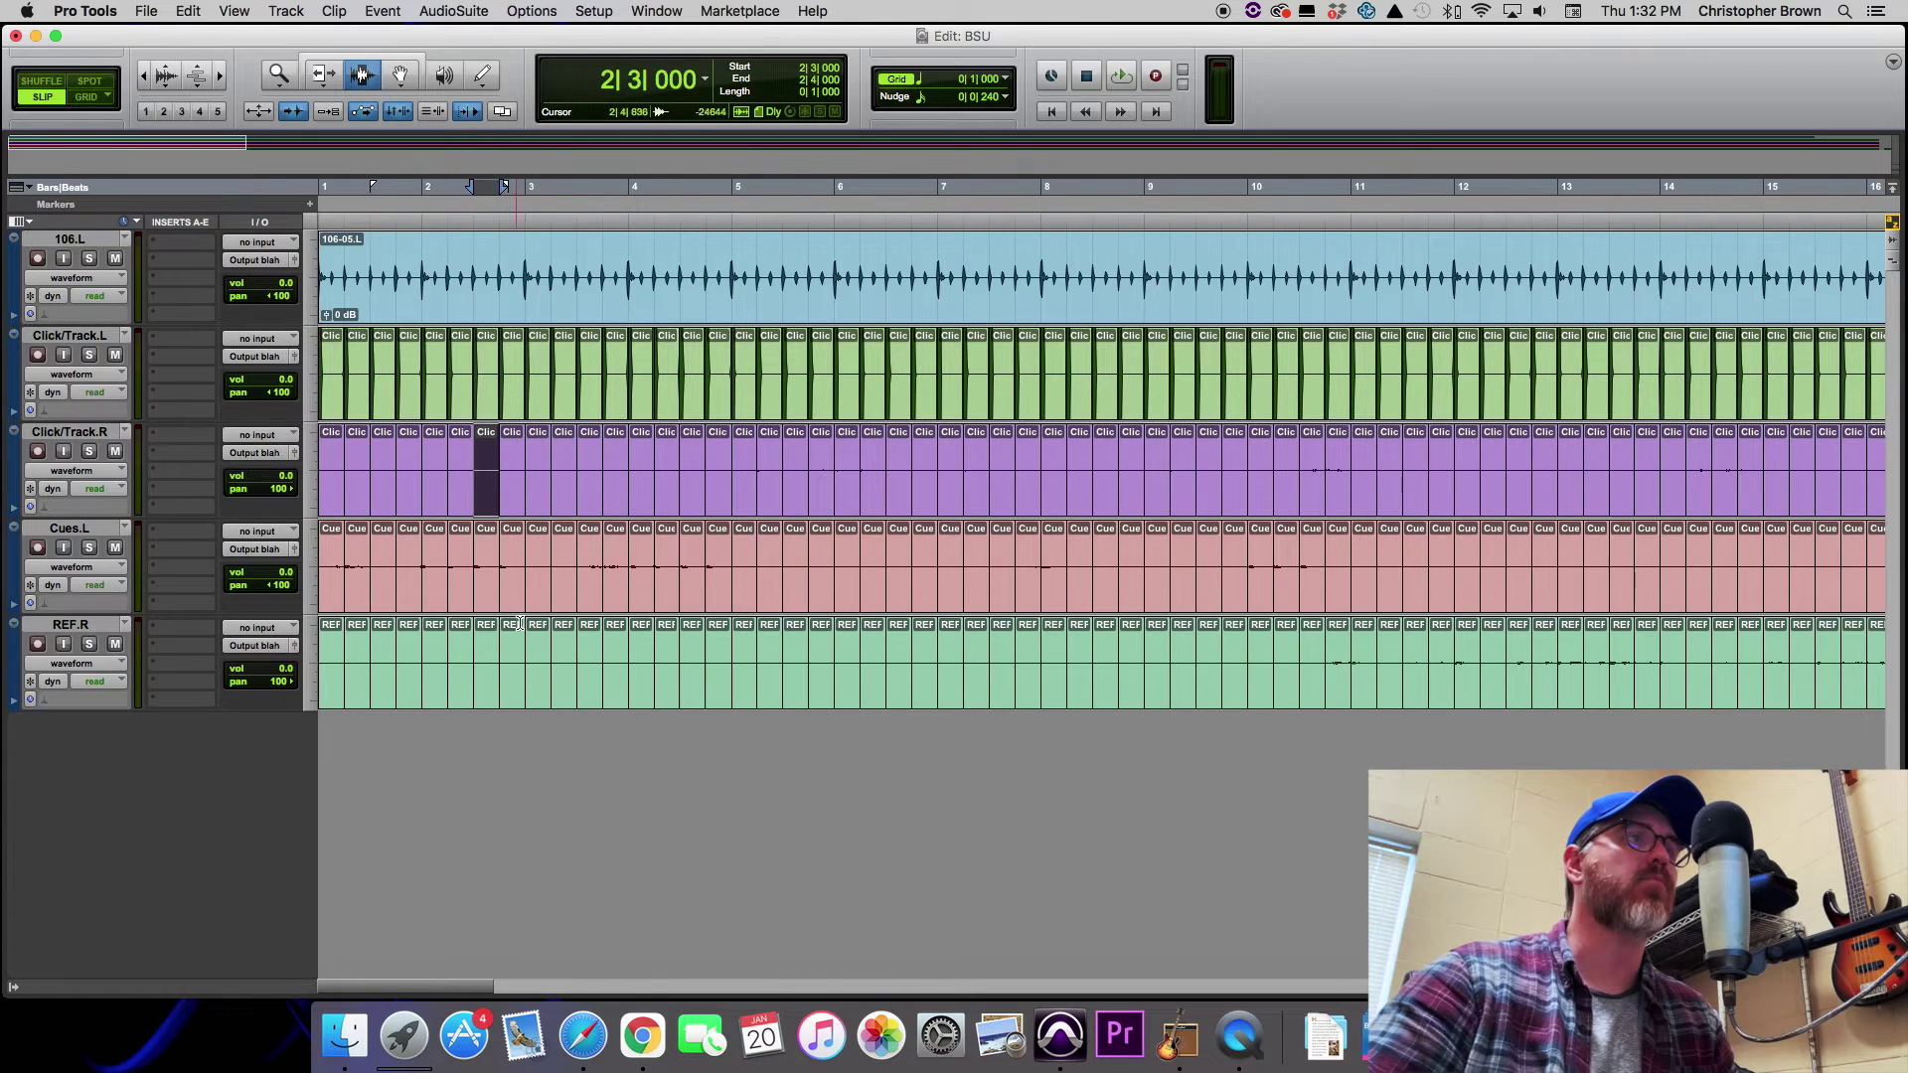
double_click(490, 373)
double_click(490, 374)
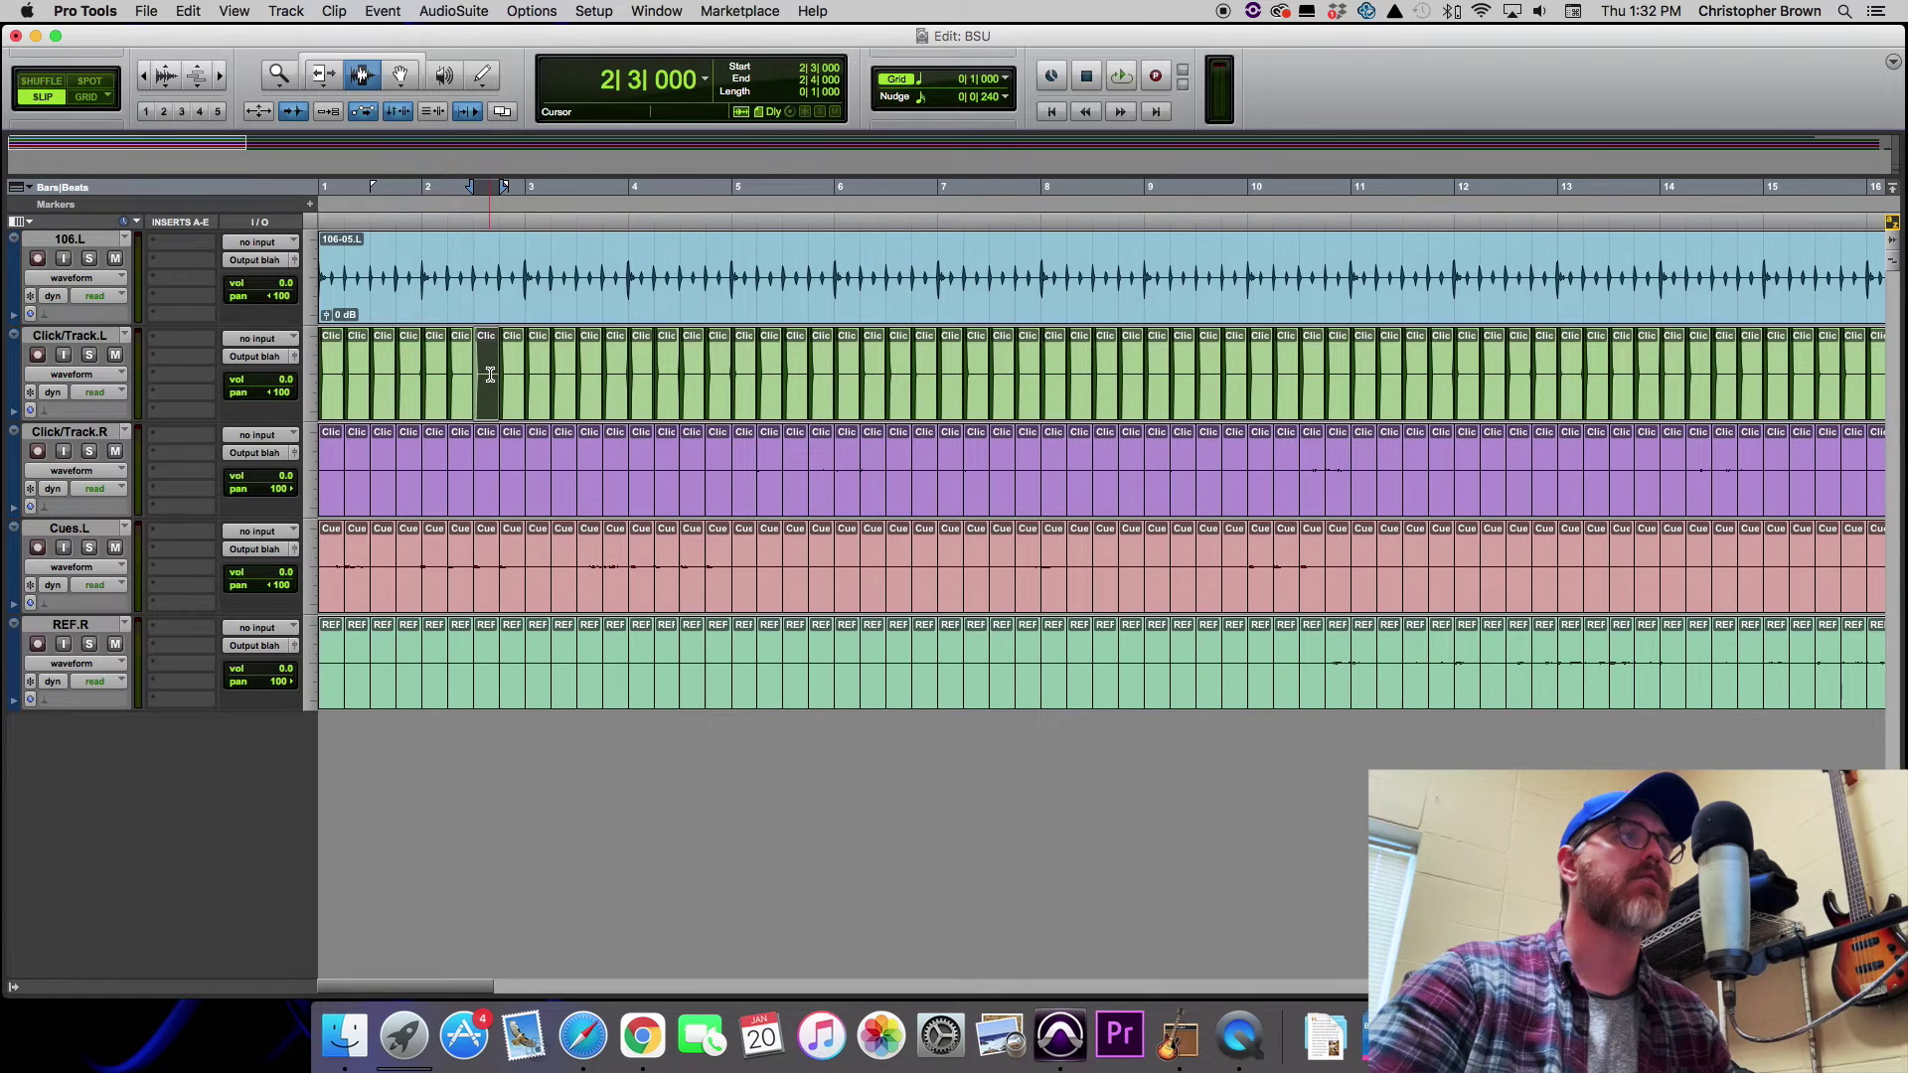
double_click(490, 374)
triple_click(490, 374)
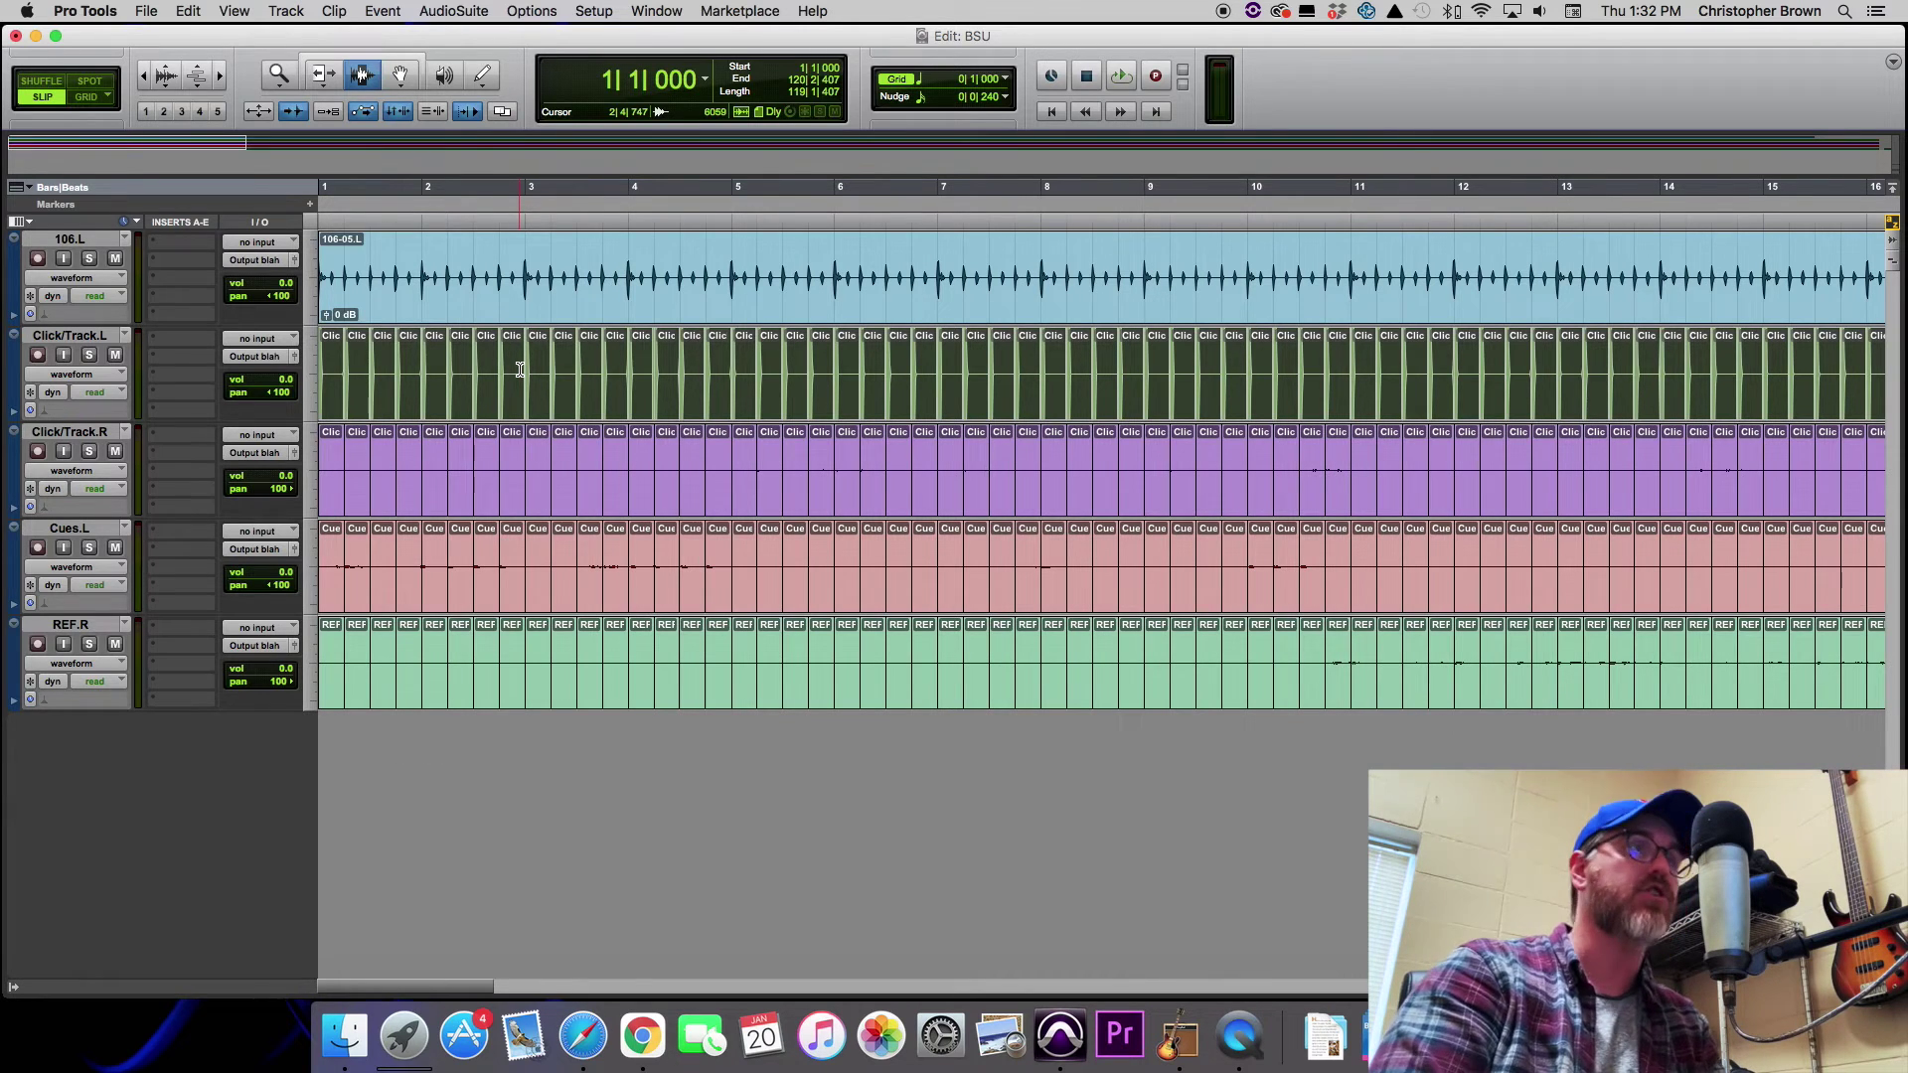
key(super+alt+g)
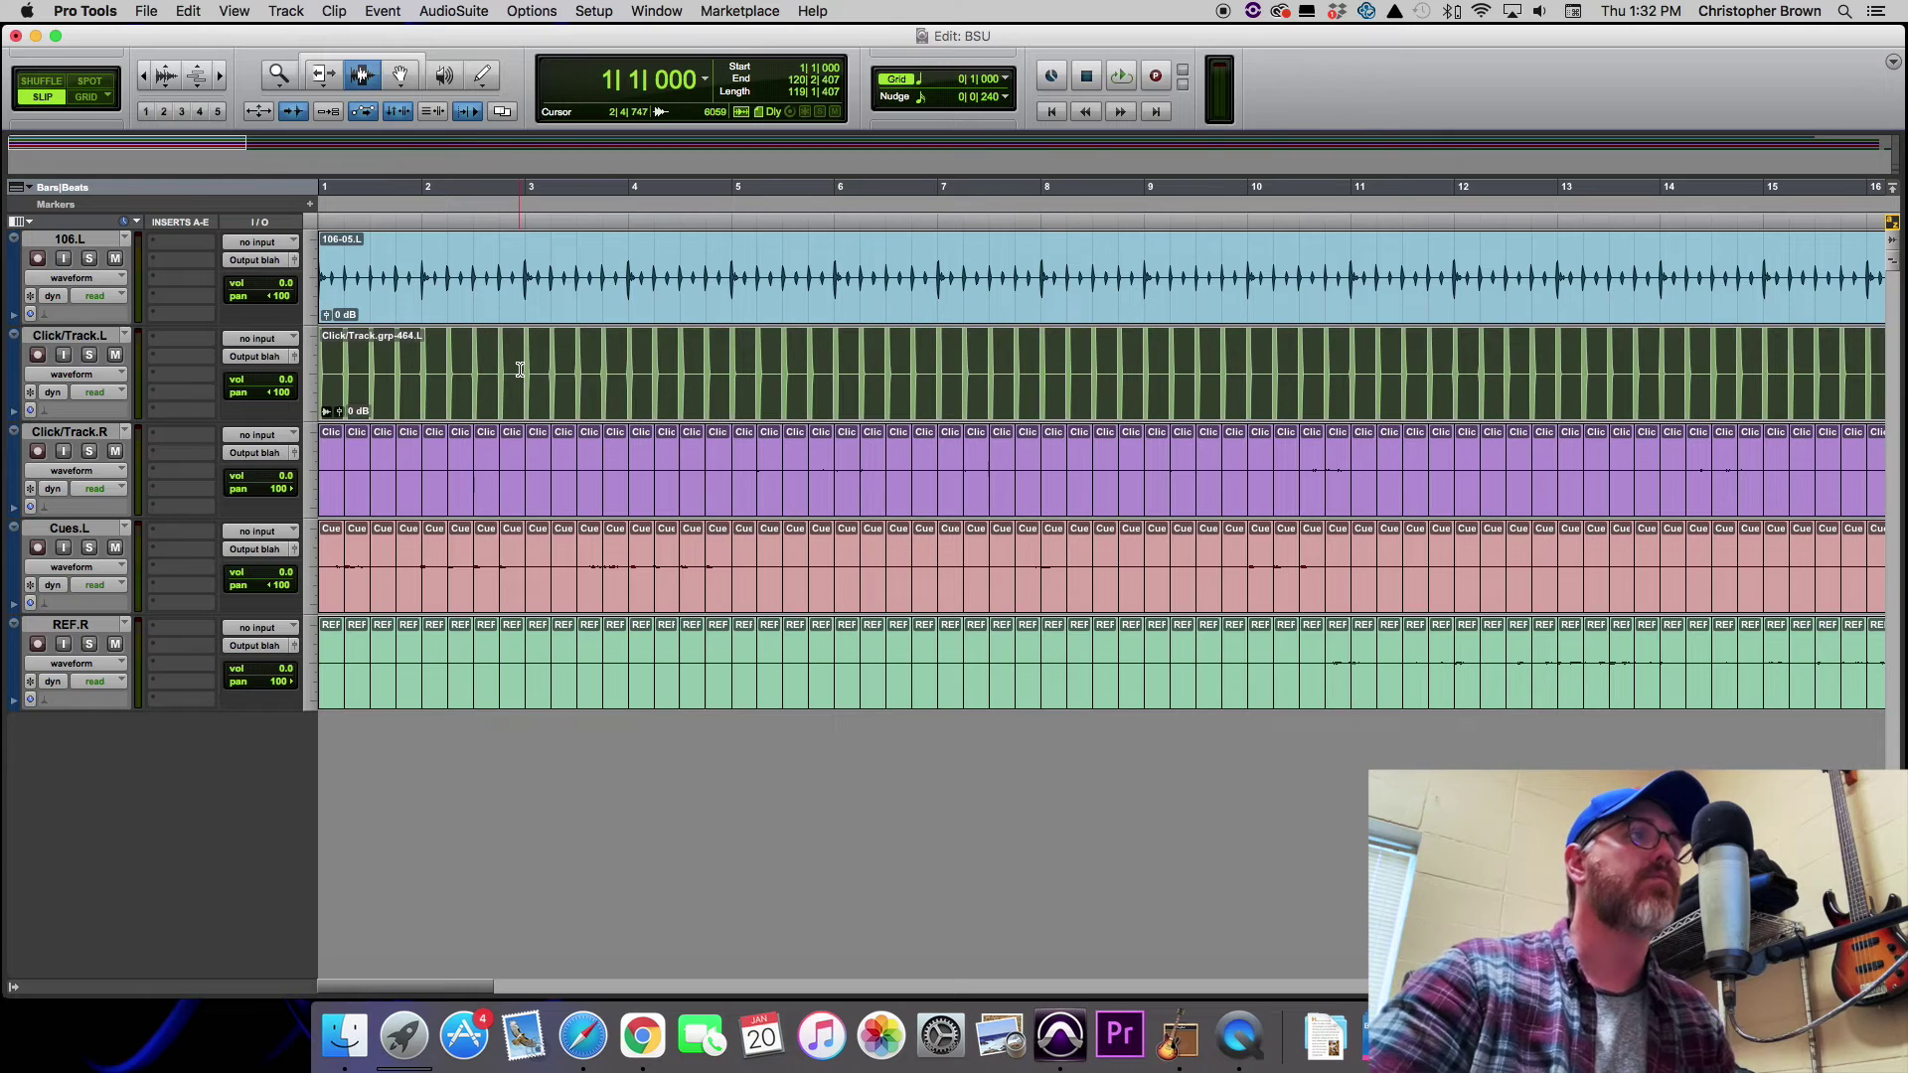
Group the clips of Click/Track.R, Cues.L and REF.R into one clip group per track.
triple_click(501, 449)
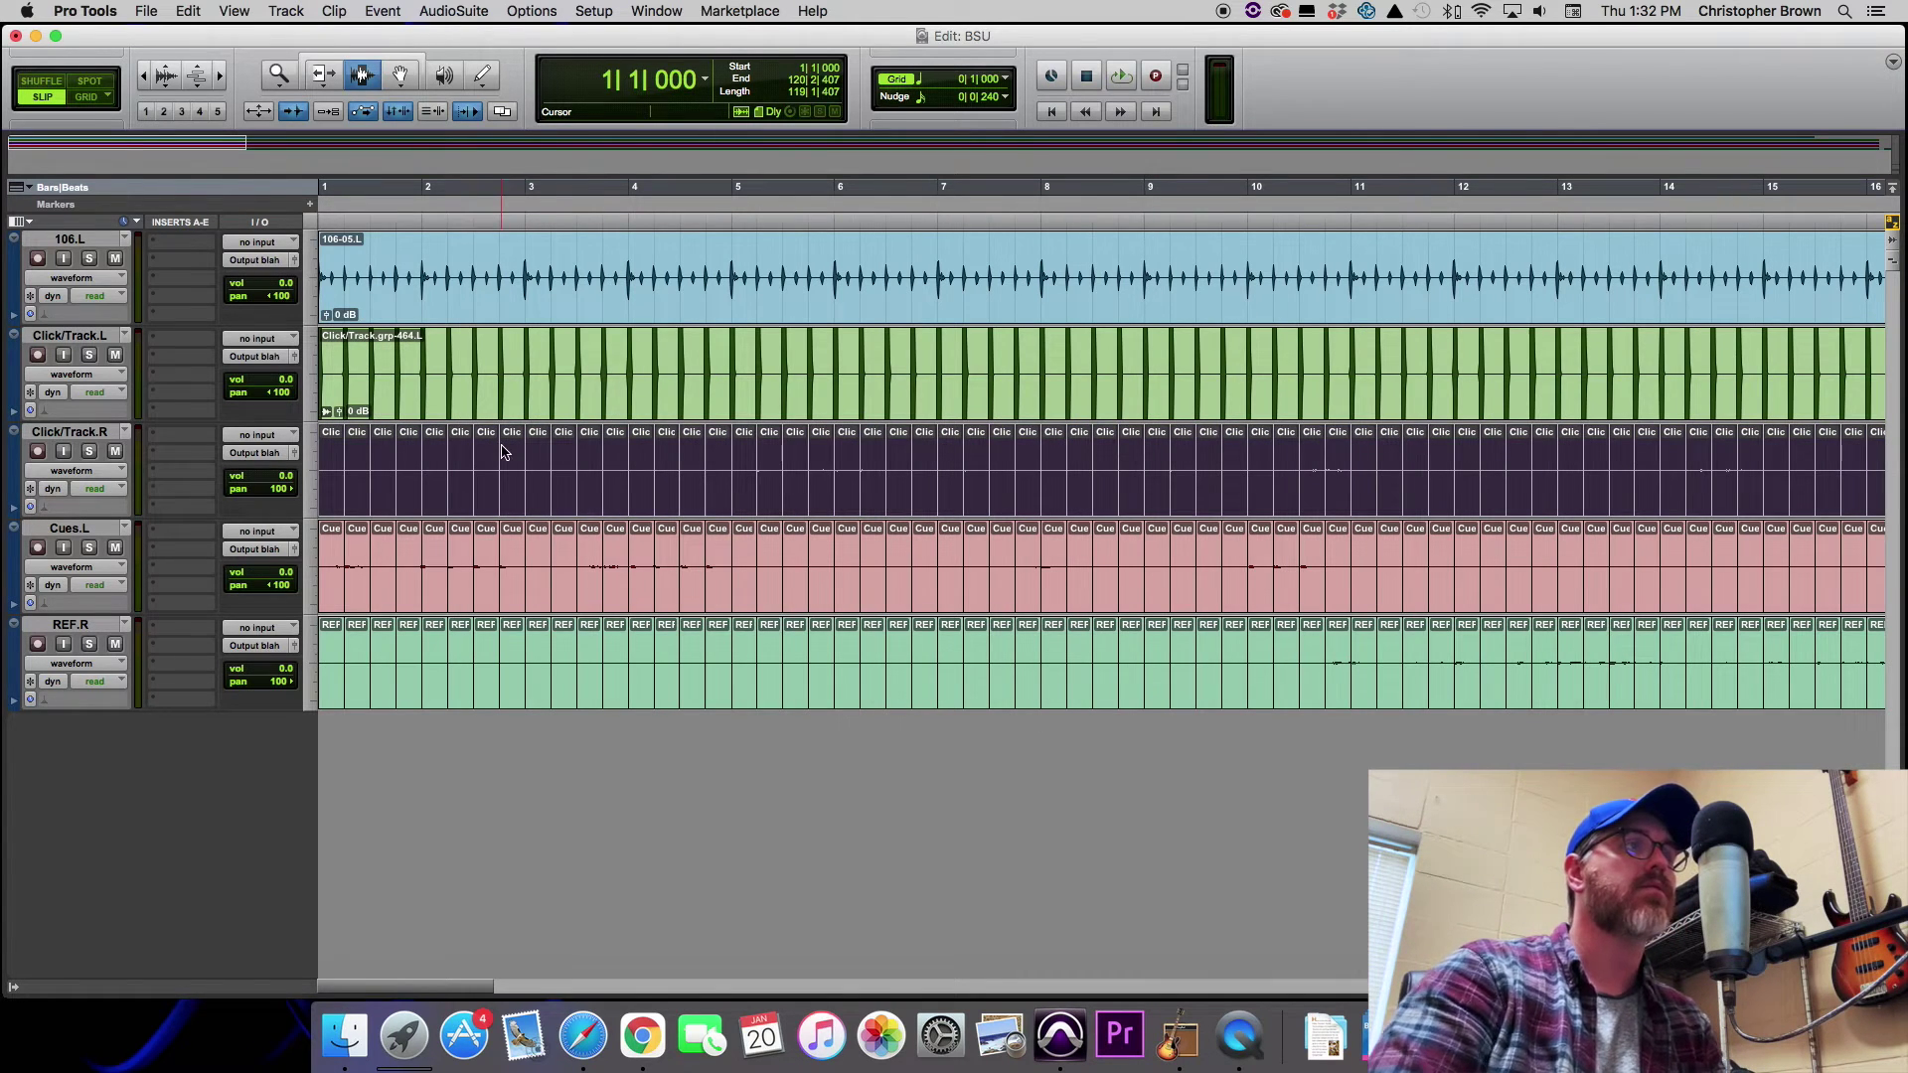
key(super+alt+g)
click(497, 576)
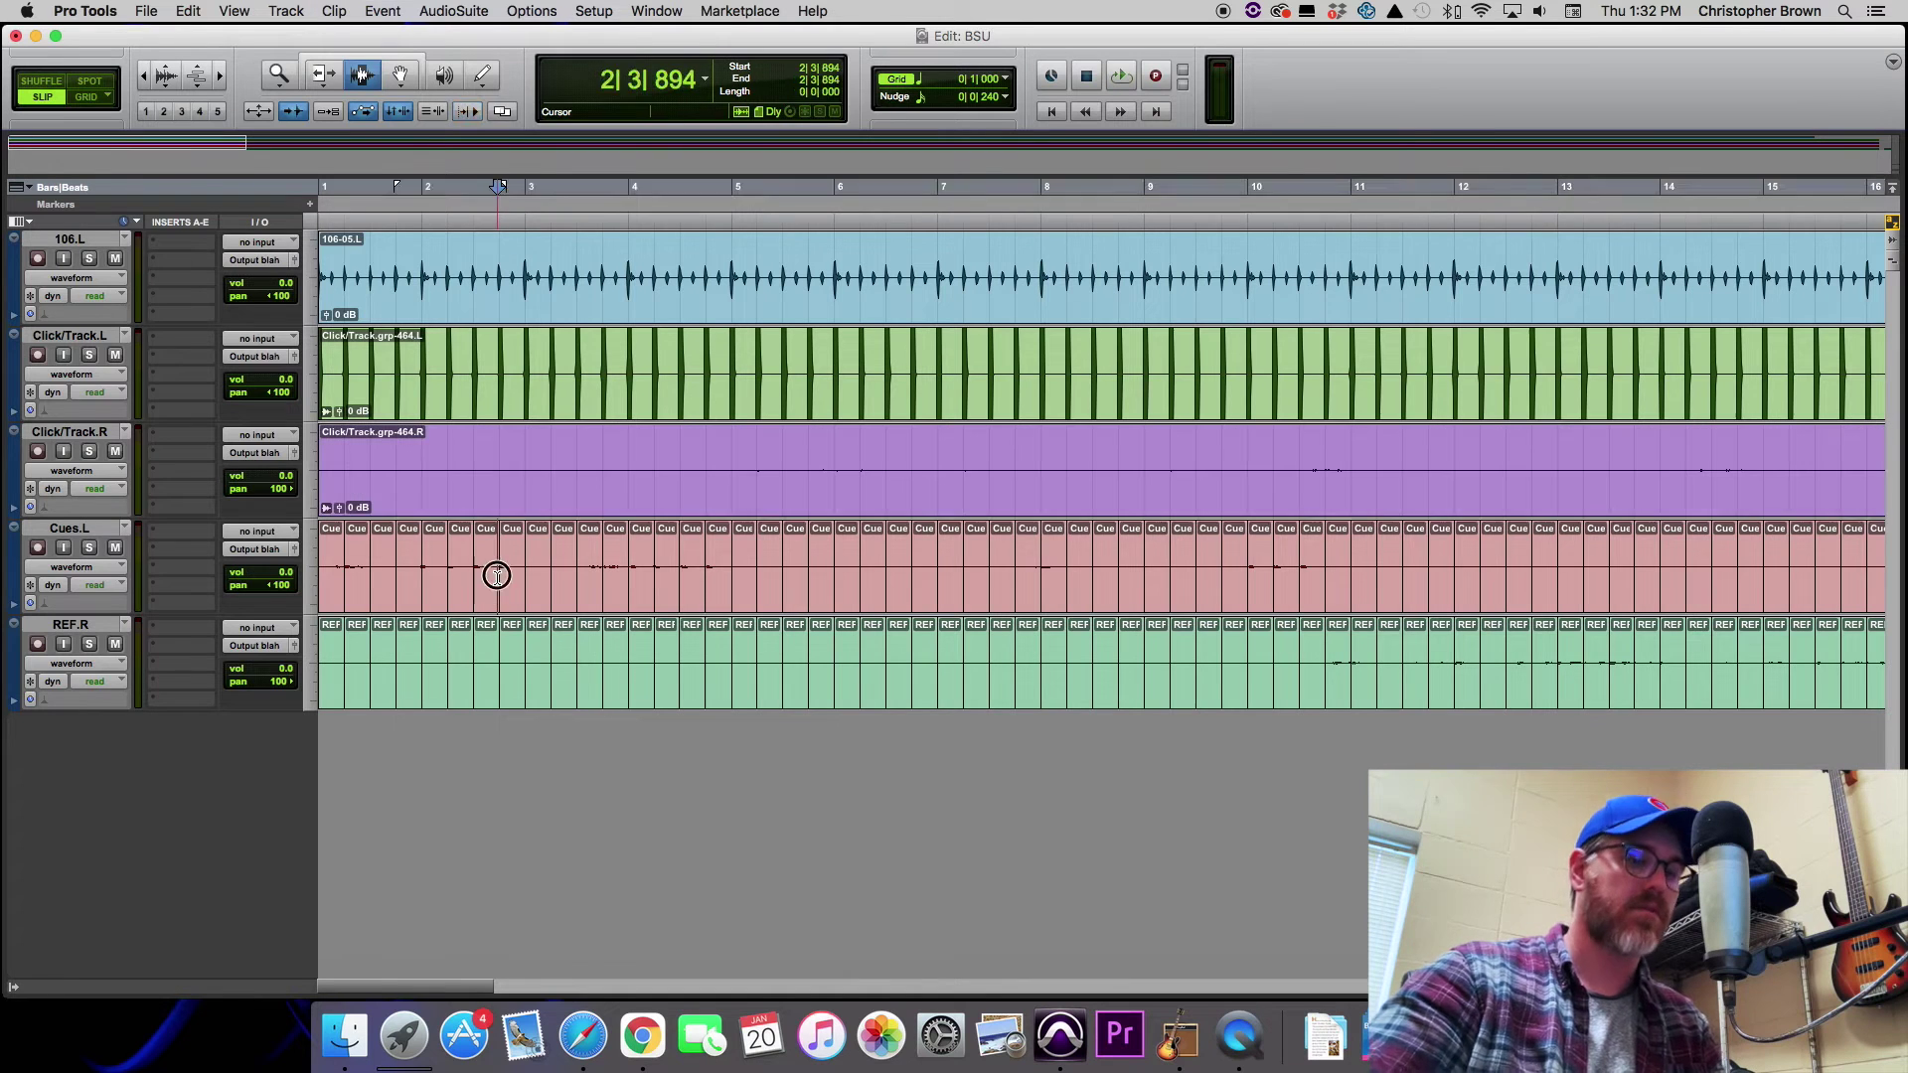
triple_click(498, 577)
key(super+alt+g)
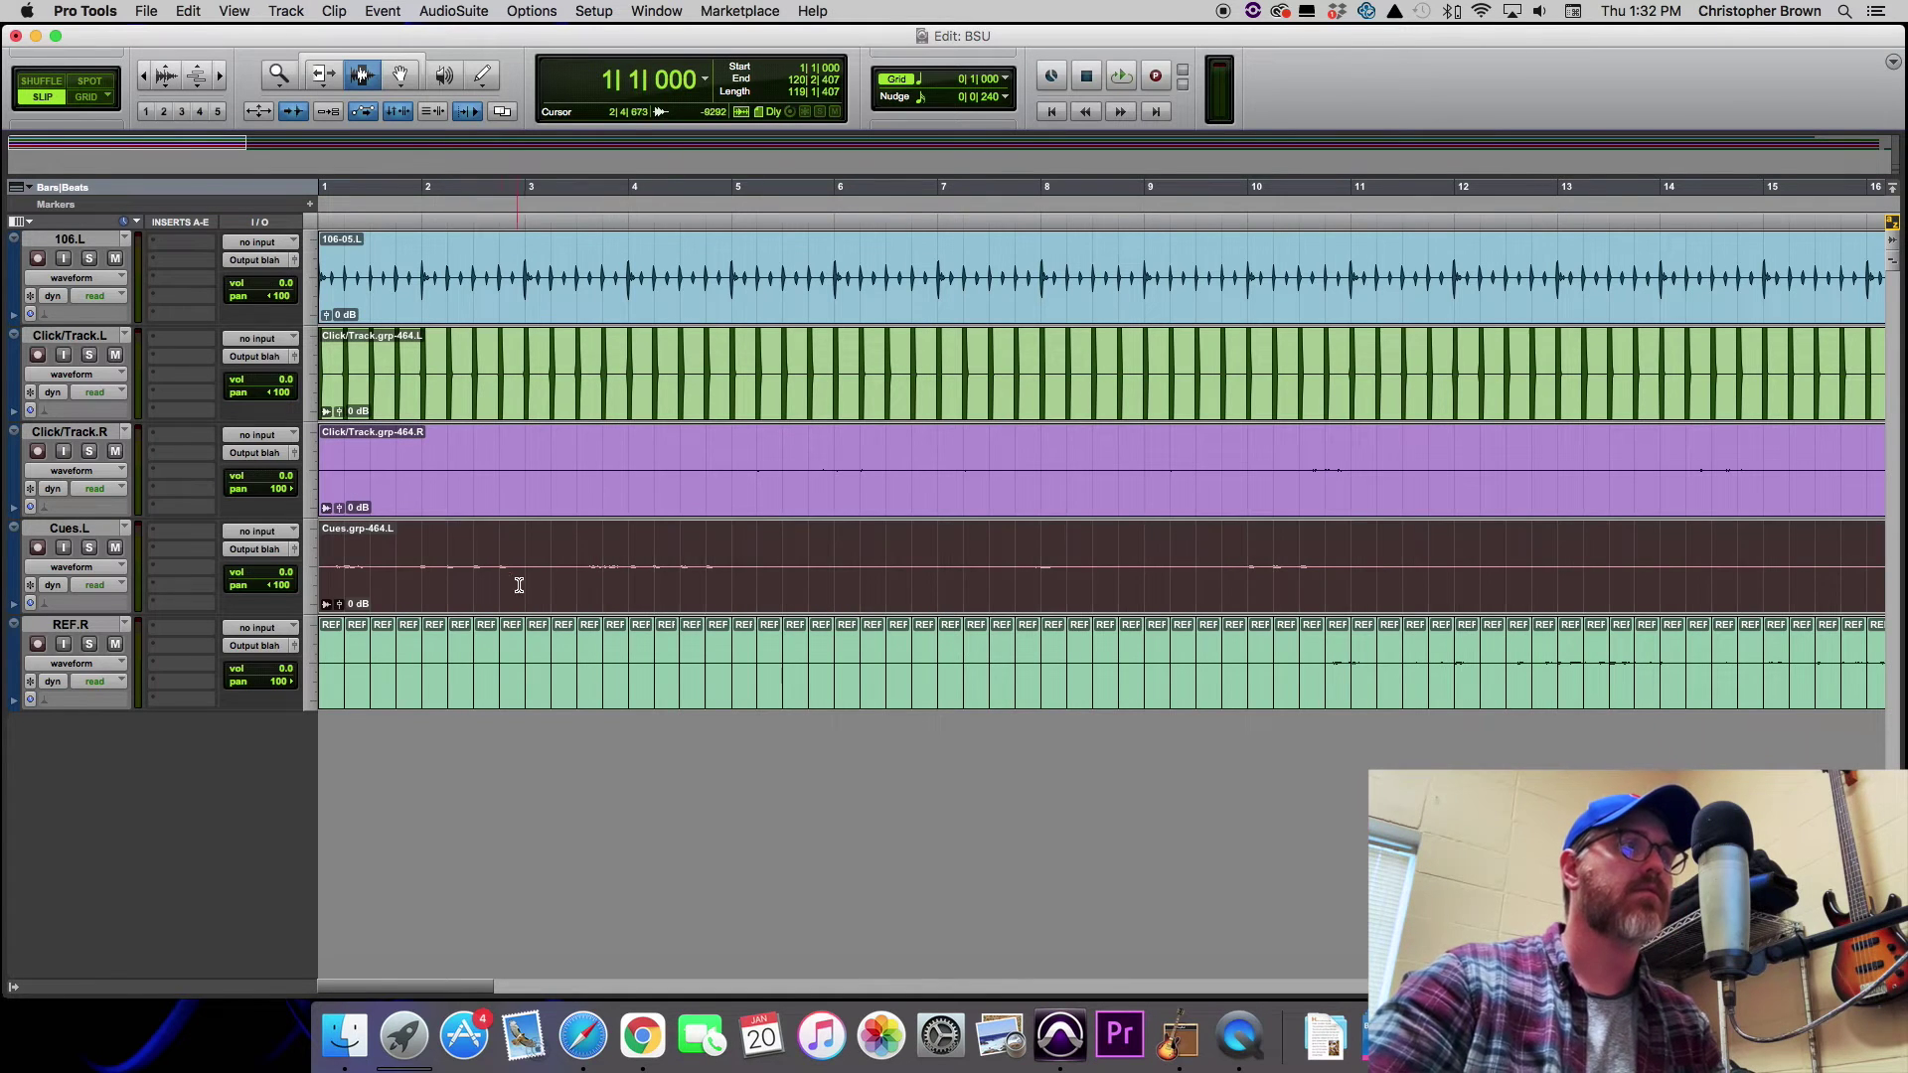
click(516, 646)
triple_click(516, 646)
key(super+alt+g)
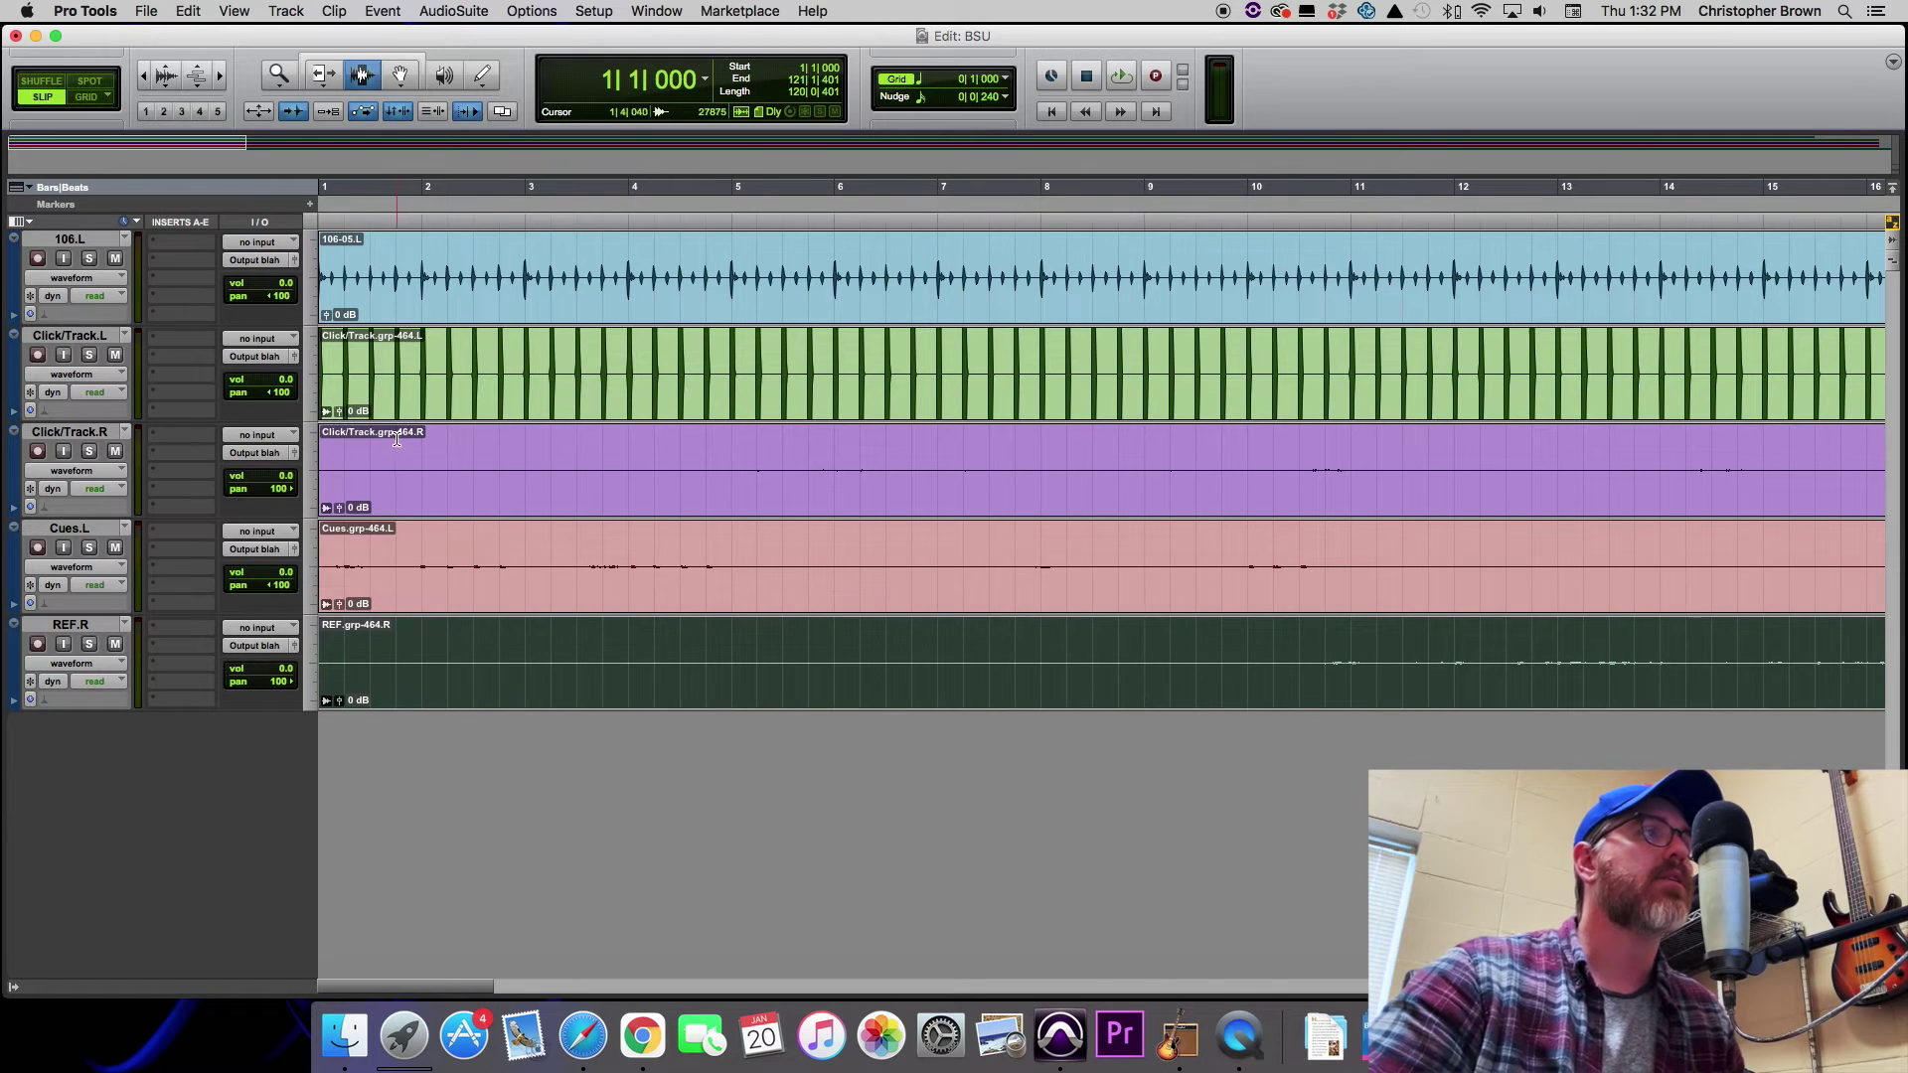
Set clip gains to -34.4 dB Click/Track.L, +33.1 dB Click/Track.R, +30.1 dB Cues and REF.
drag(338, 416, 340, 445)
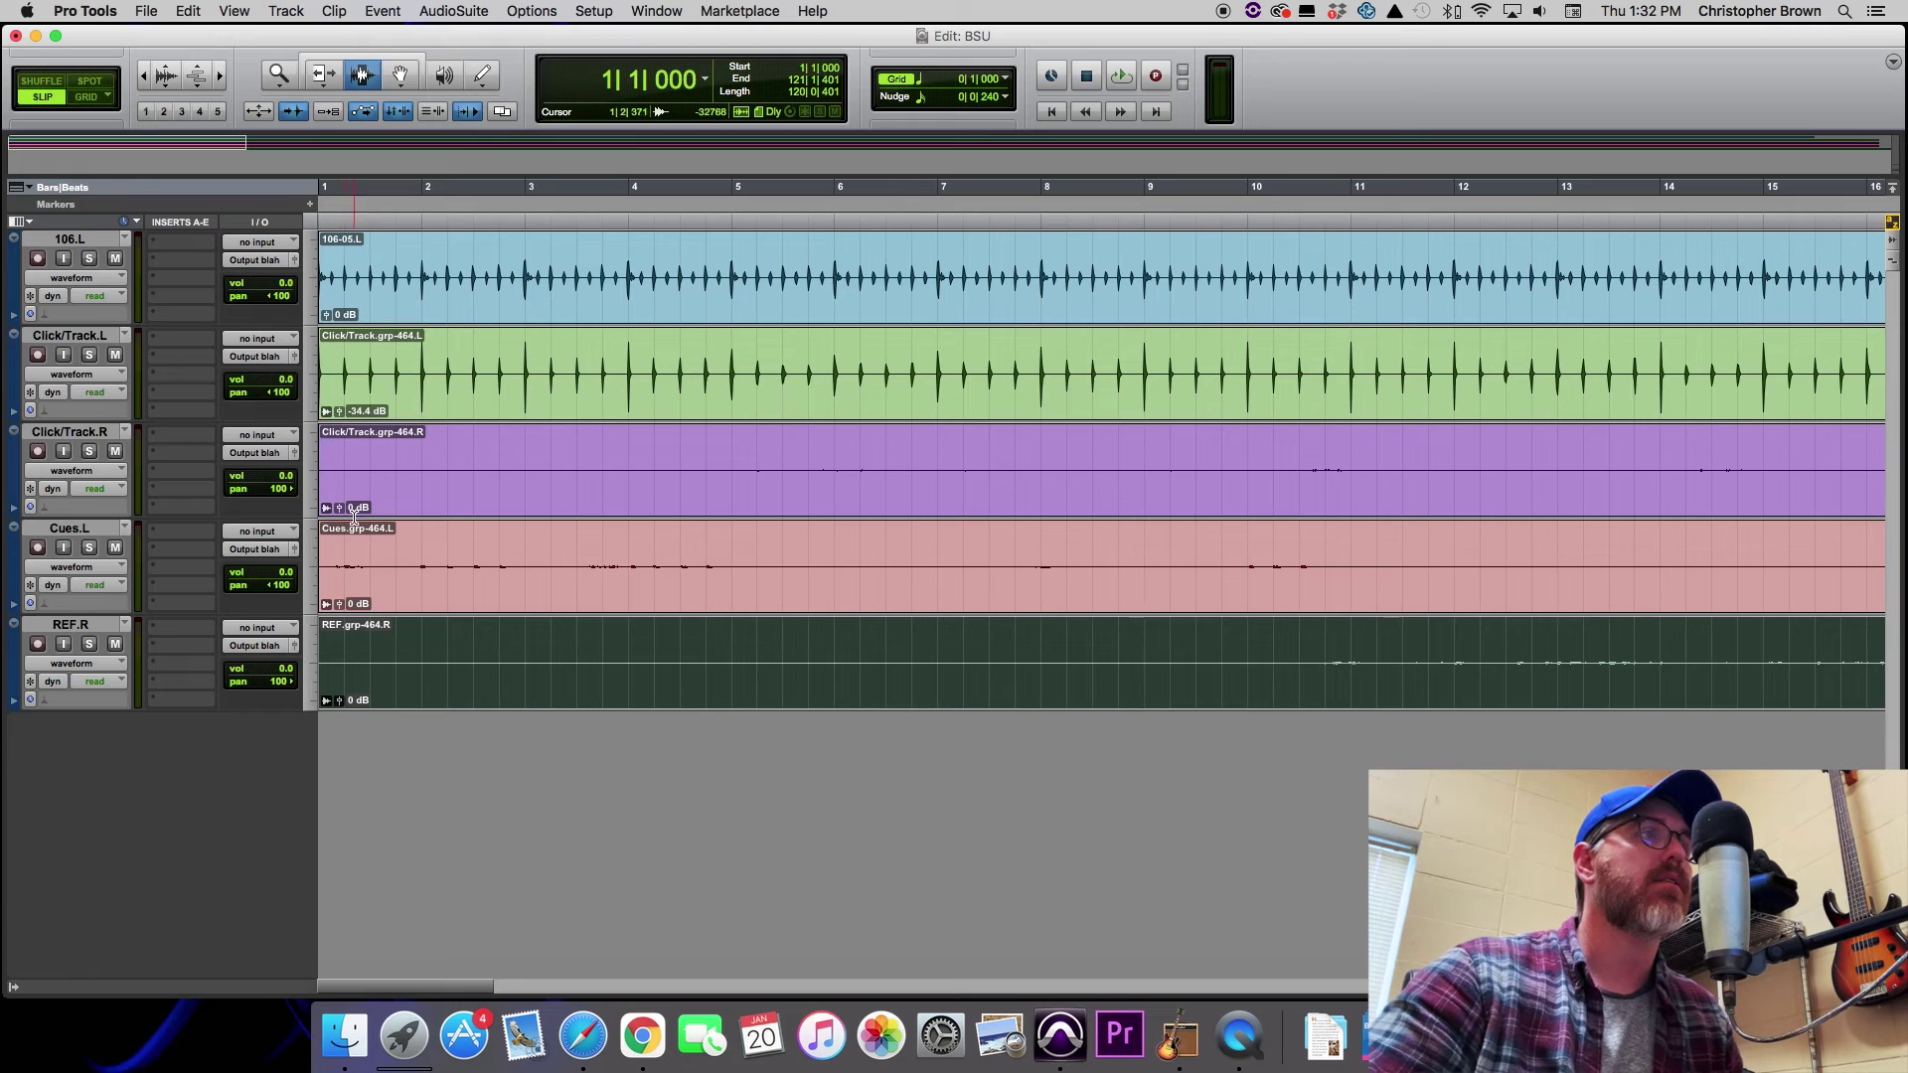
drag(339, 511, 337, 477)
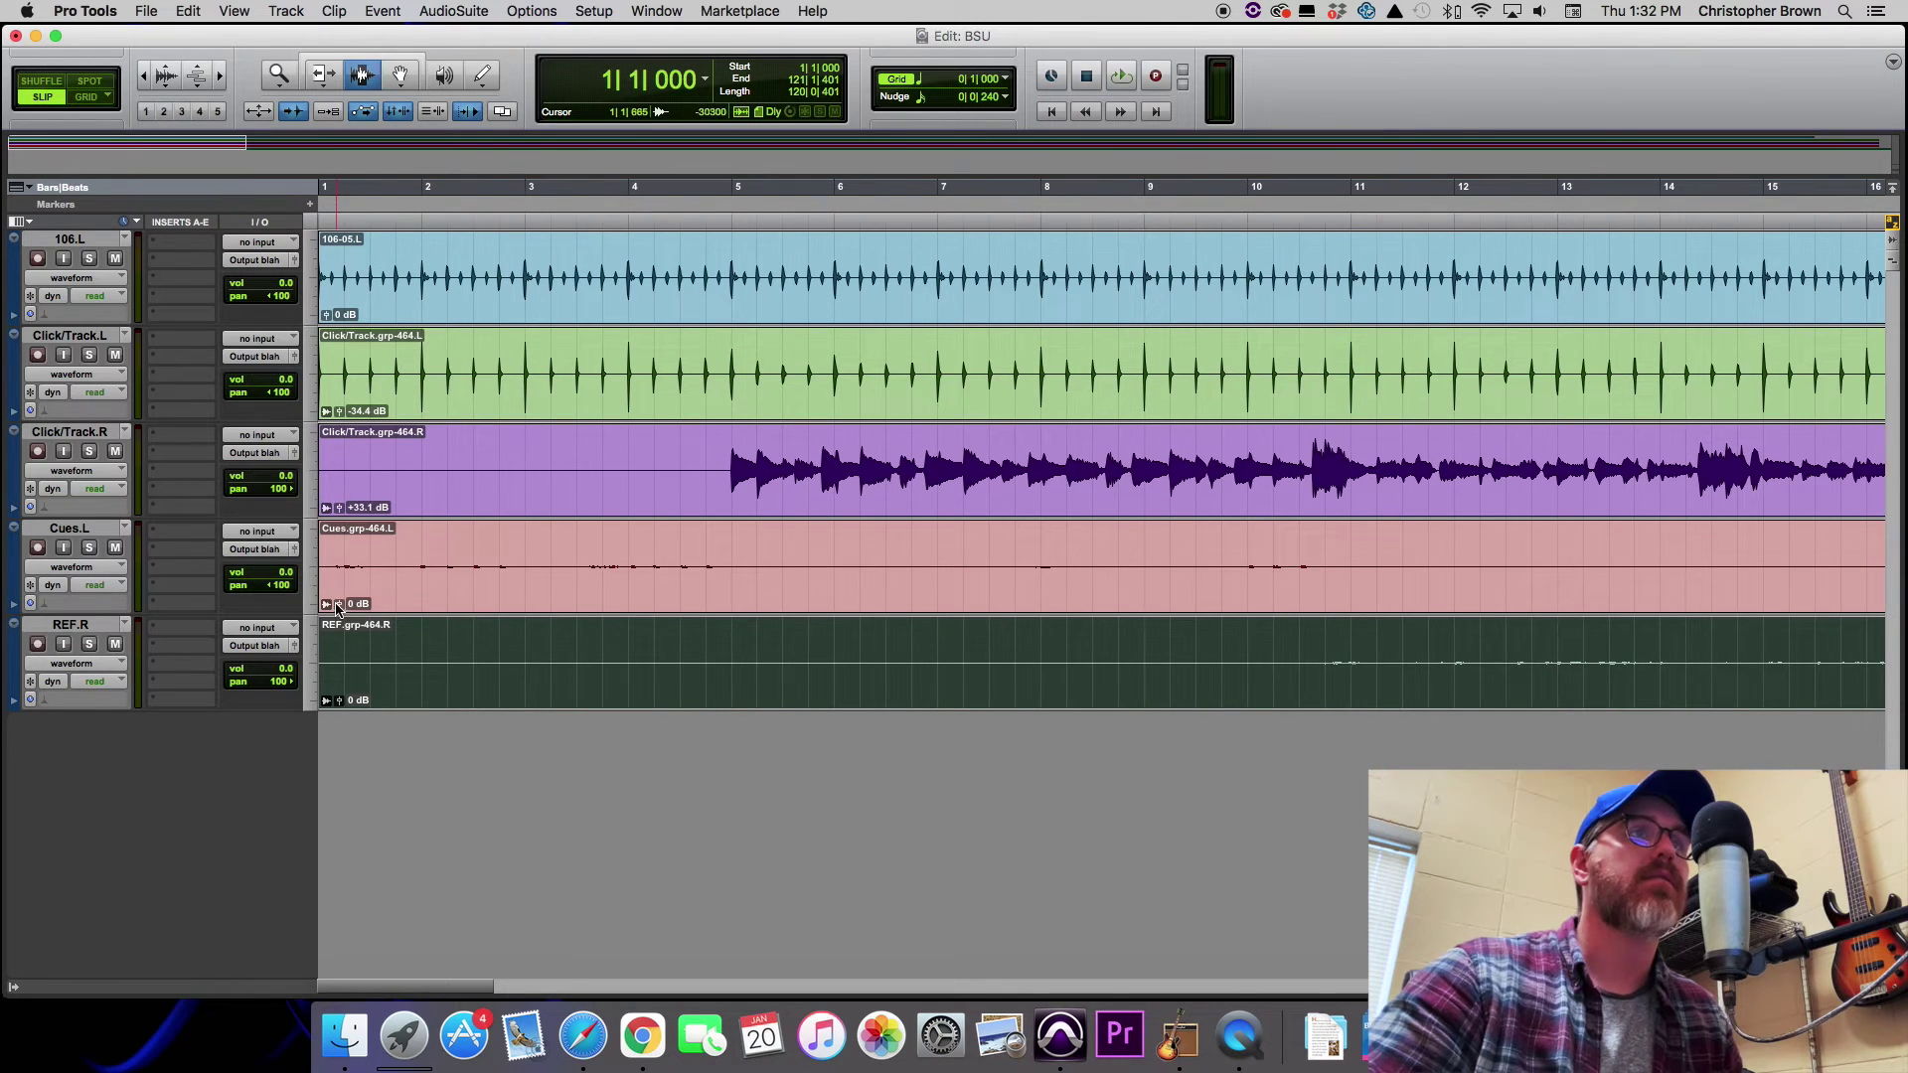
drag(338, 610, 338, 585)
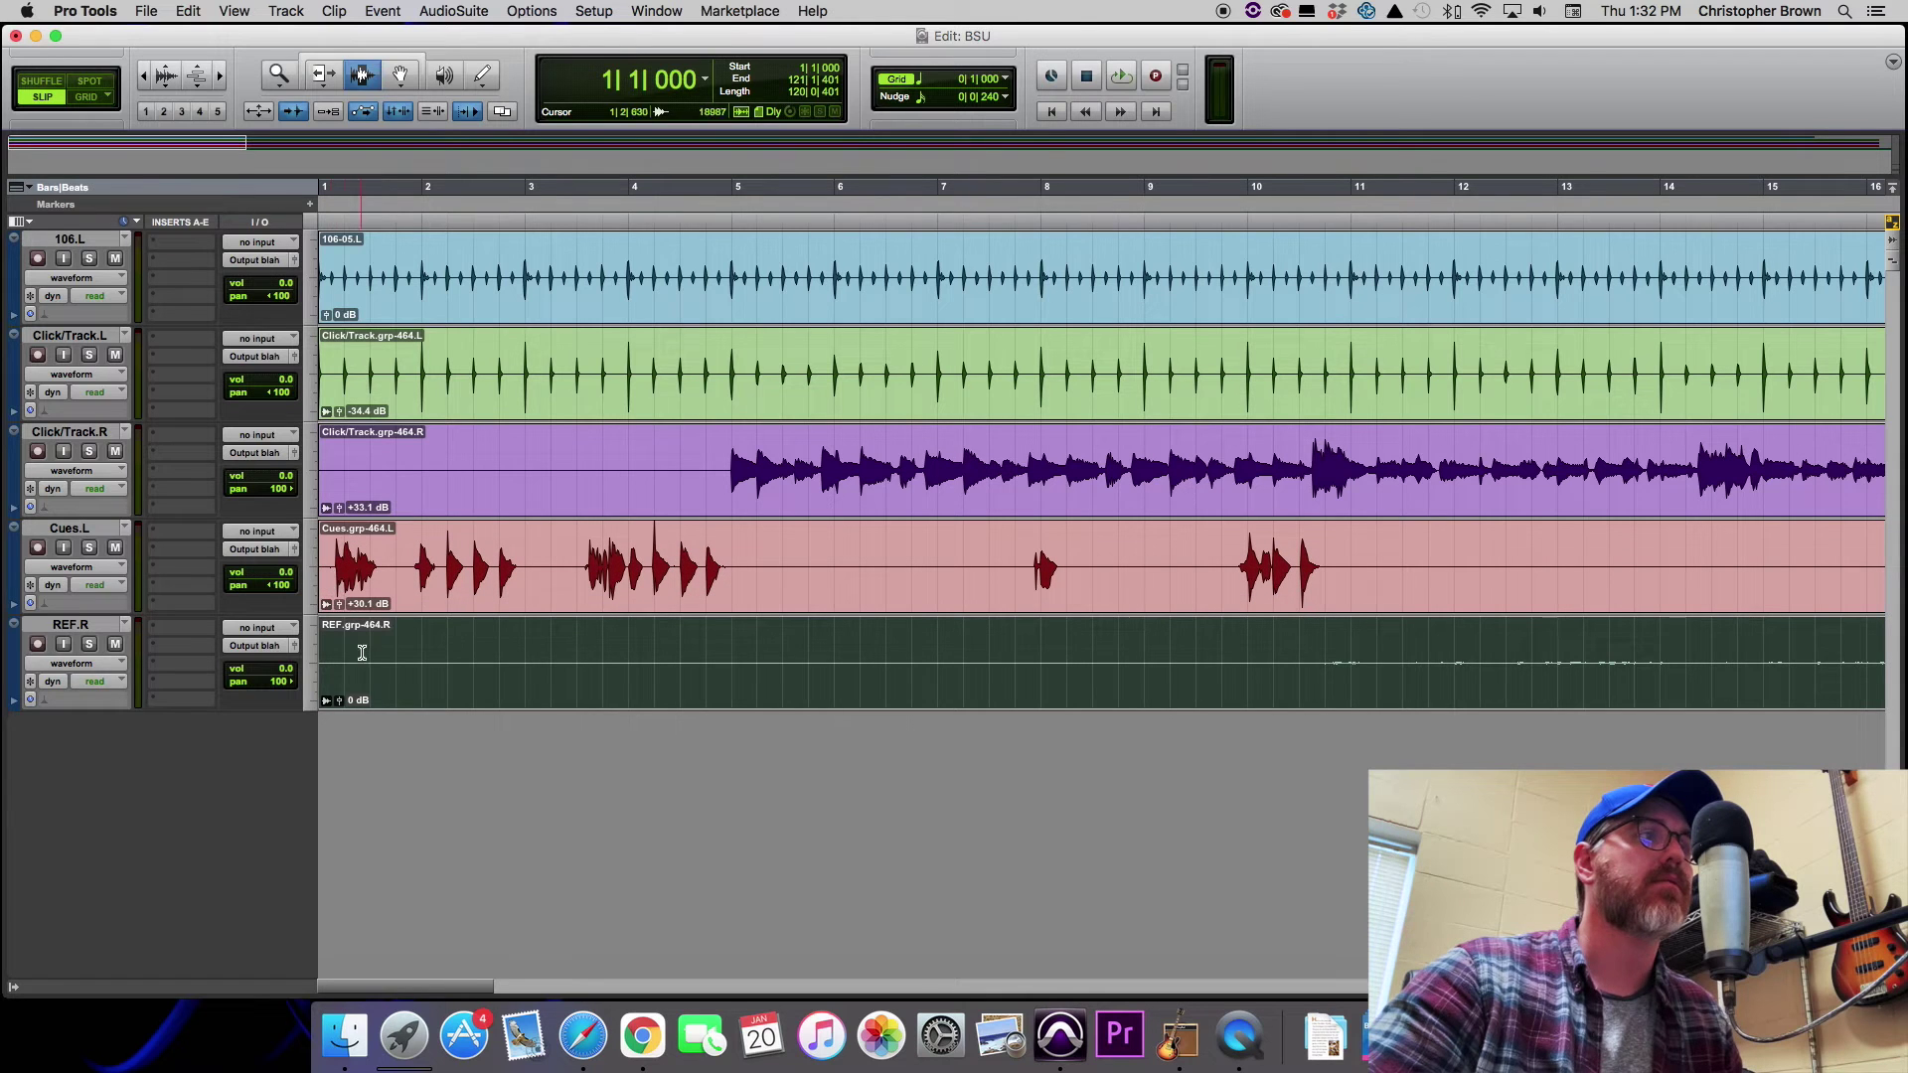
drag(339, 702, 338, 658)
click(145, 75)
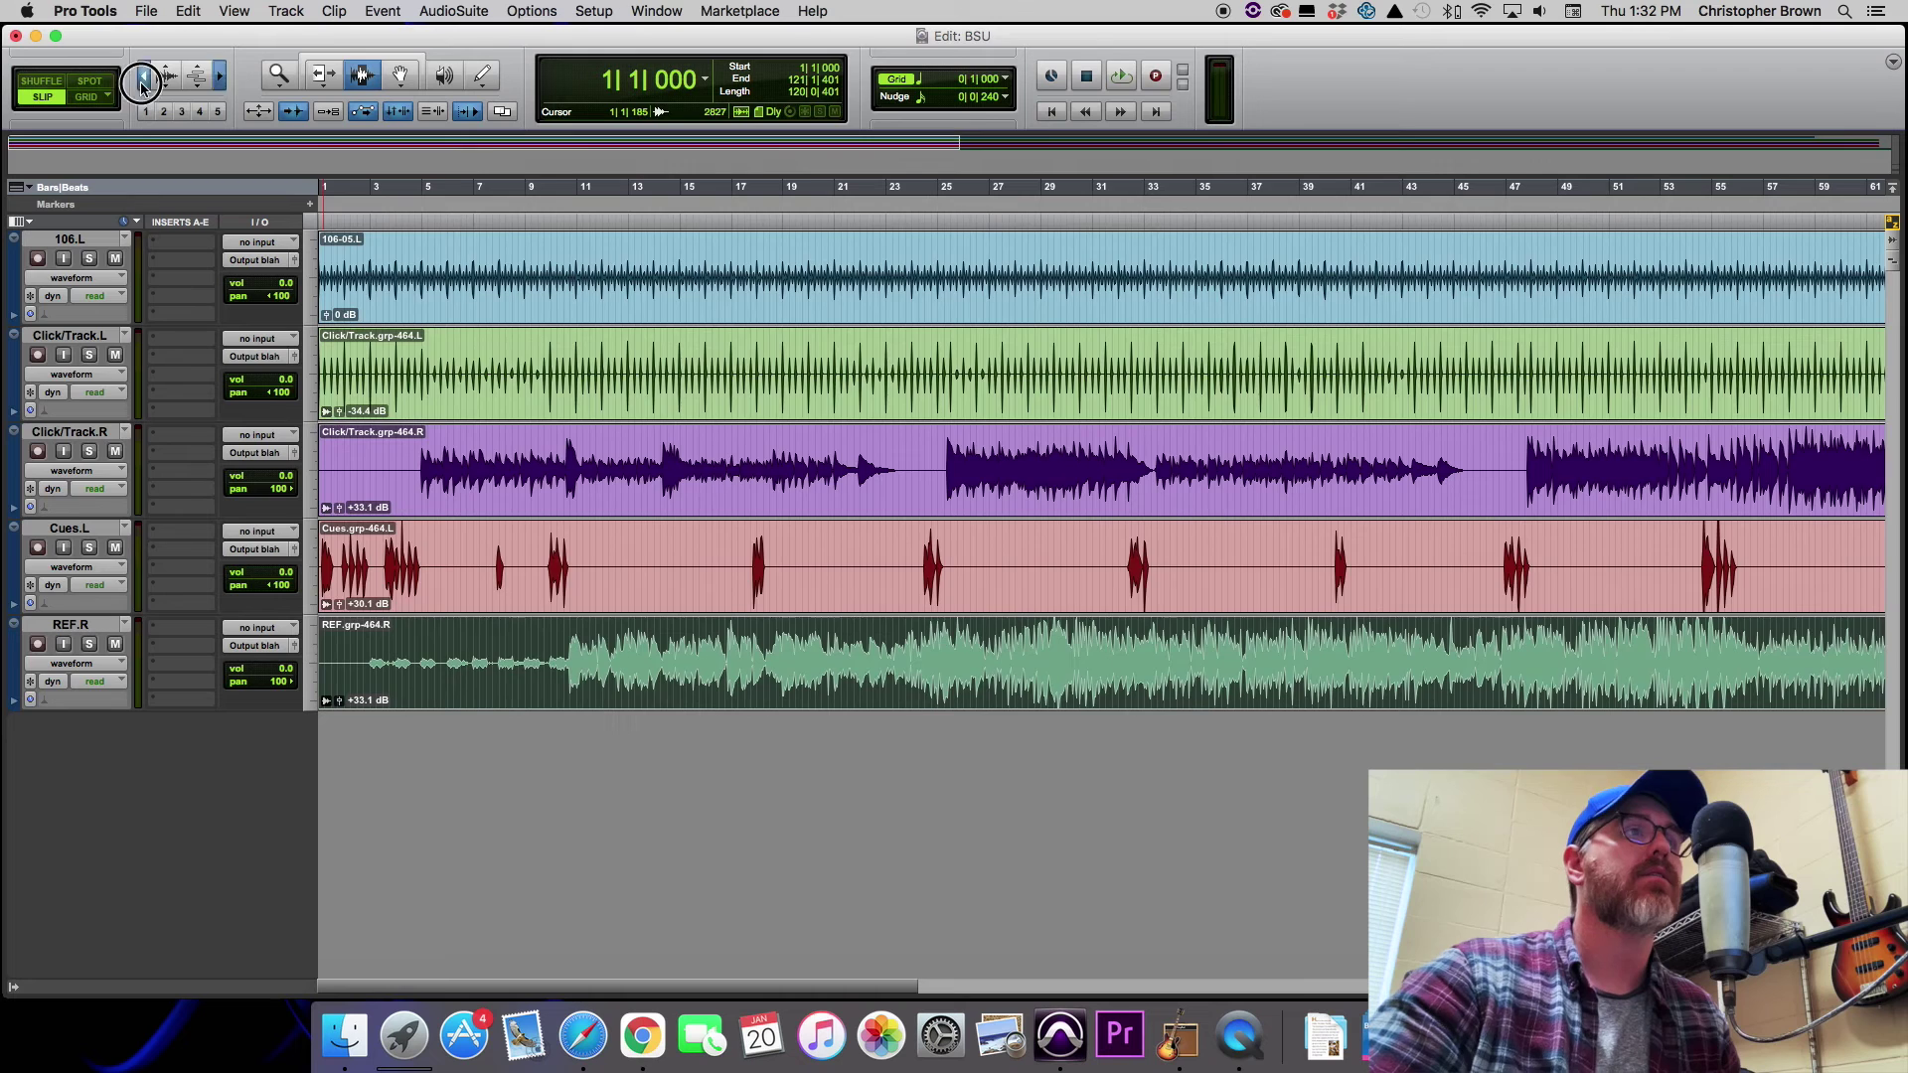
click(144, 75)
drag(340, 703, 339, 708)
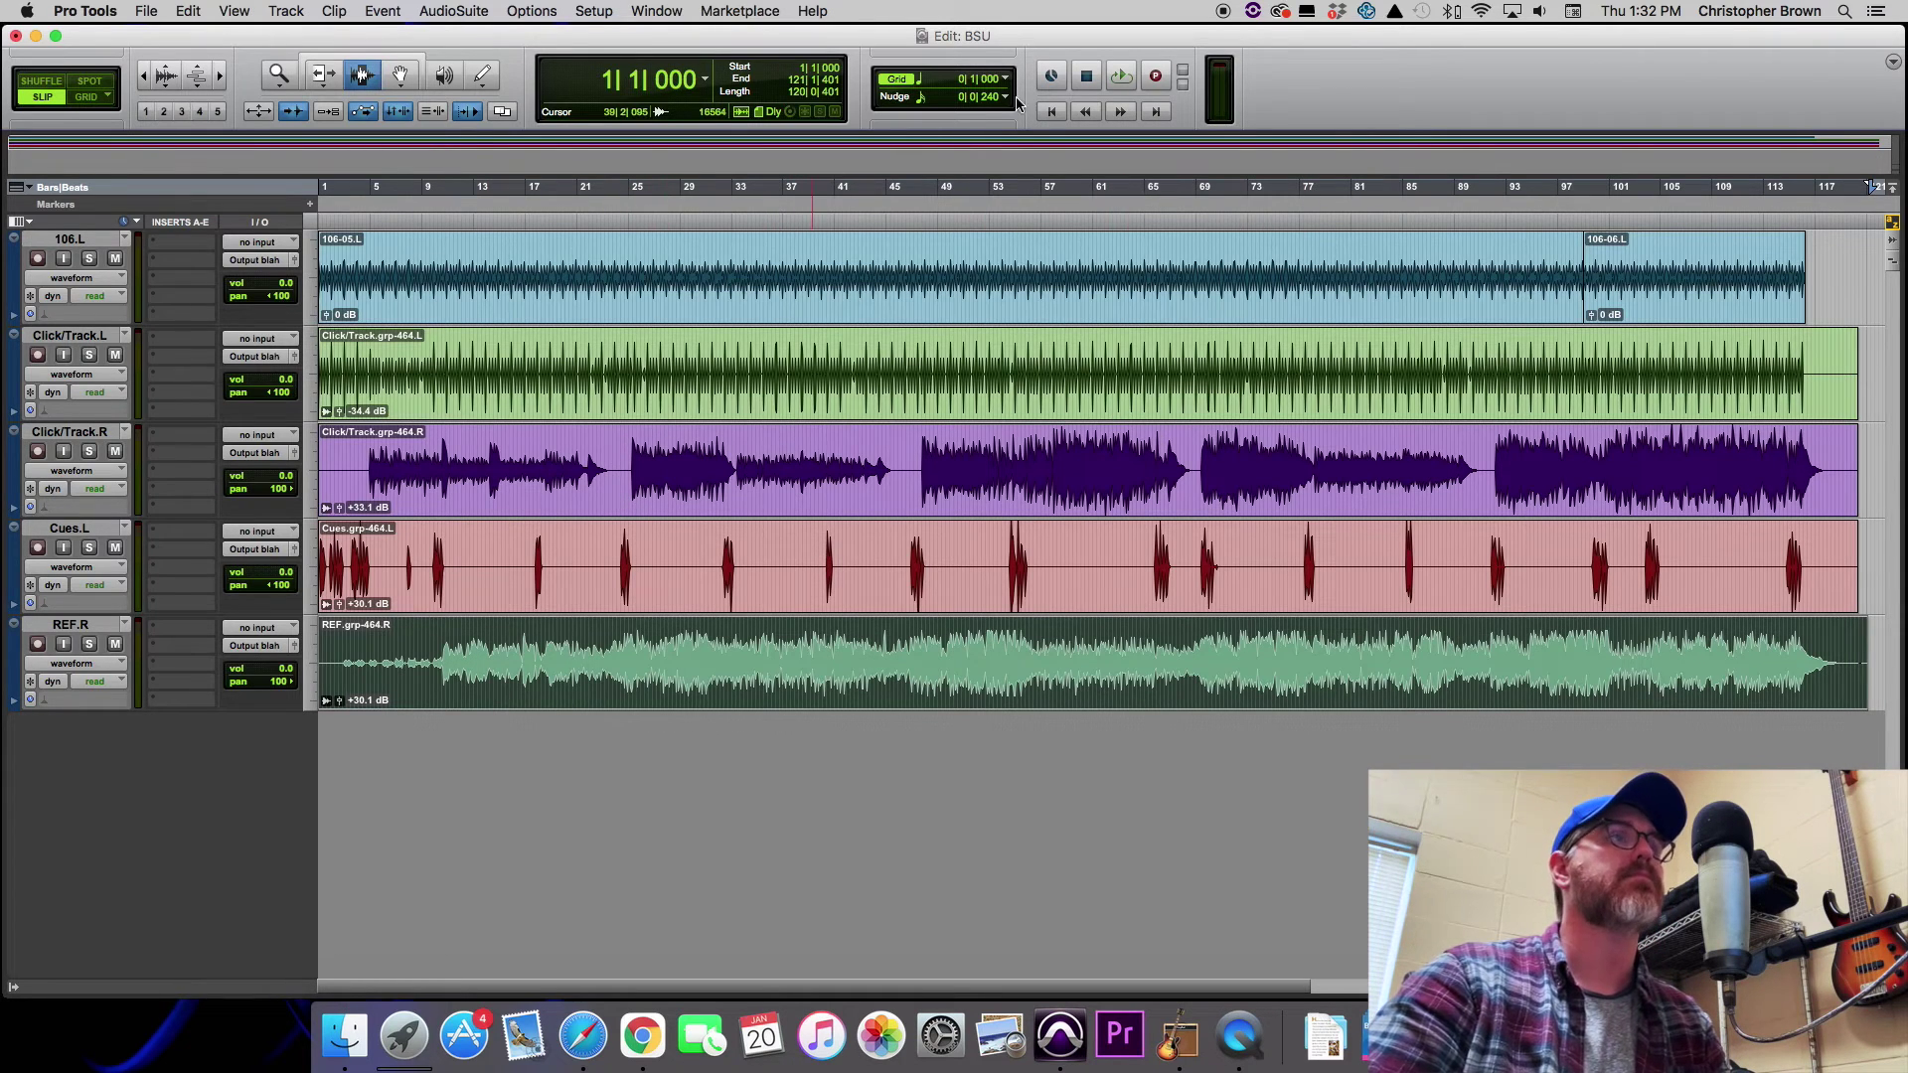
click(1053, 113)
key(space)
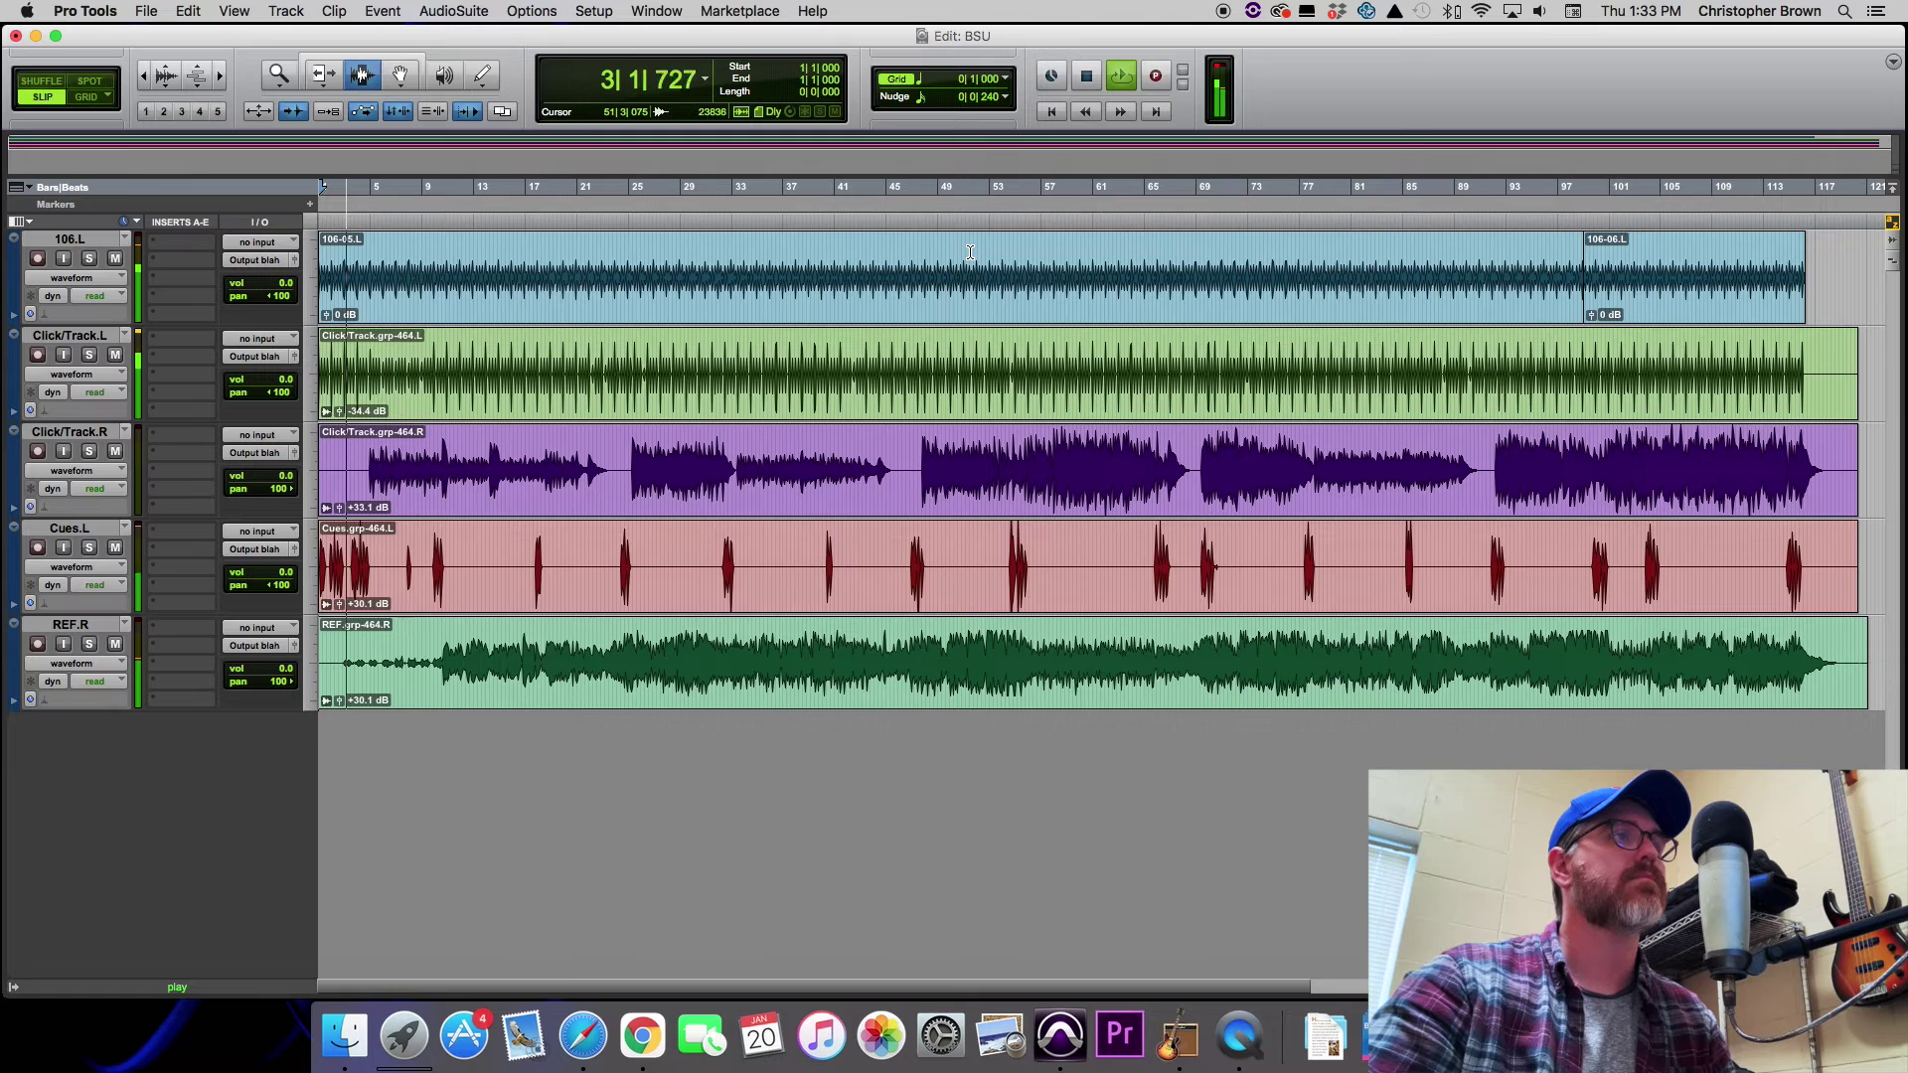
click(1038, 349)
key(space)
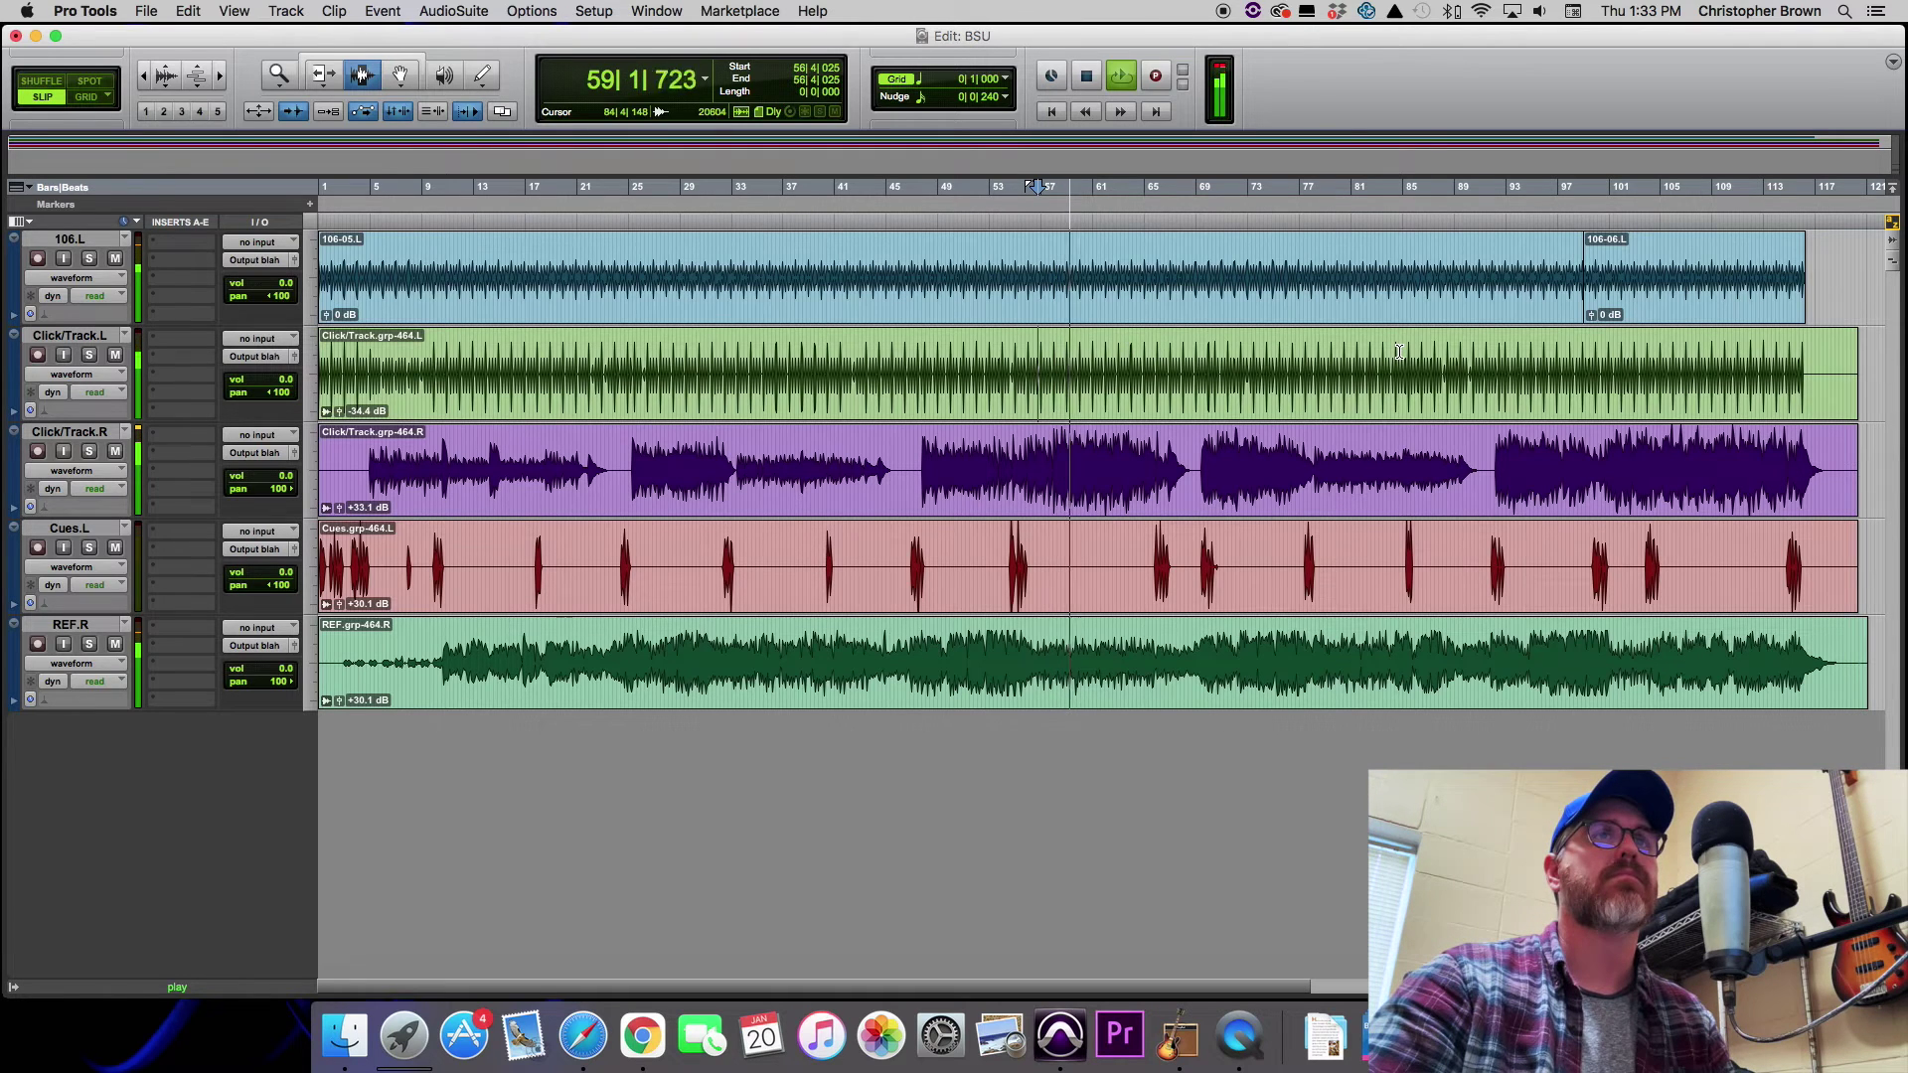
click(1758, 350)
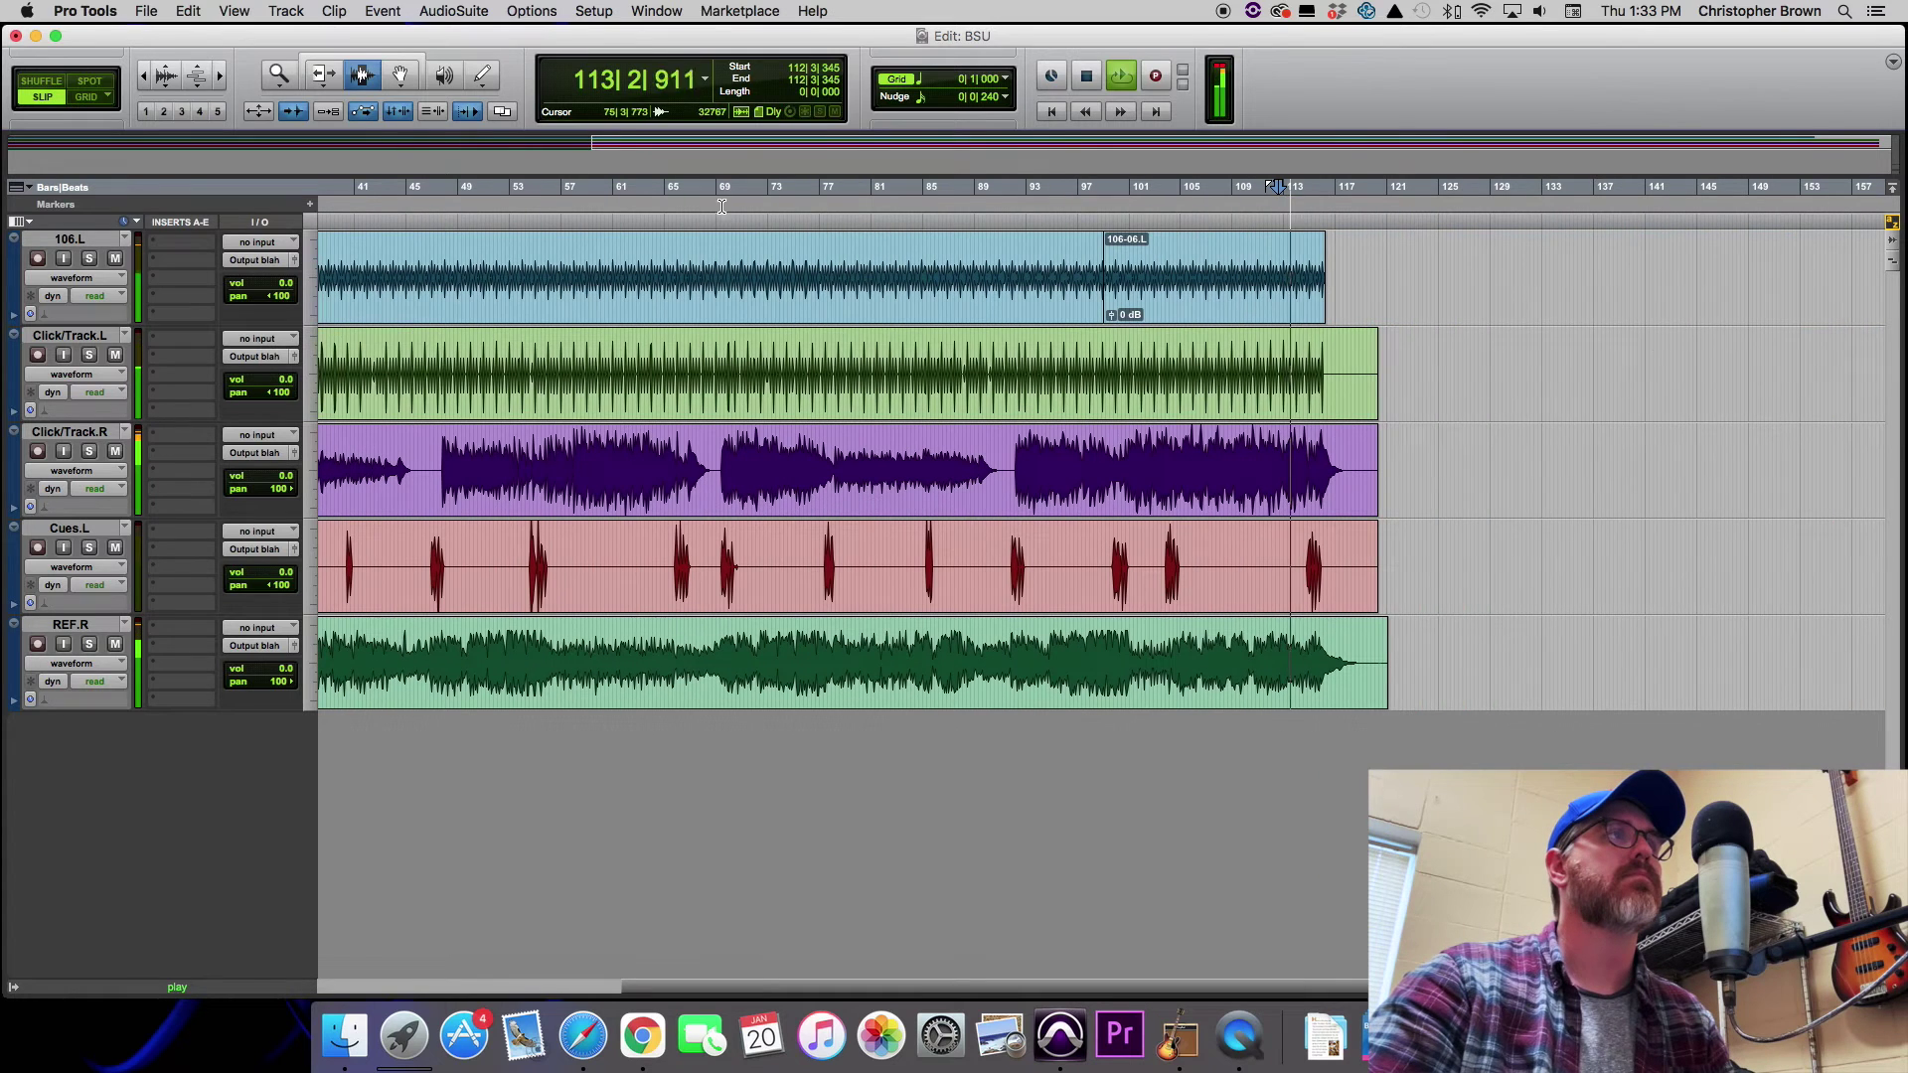
click(221, 75)
click(221, 75)
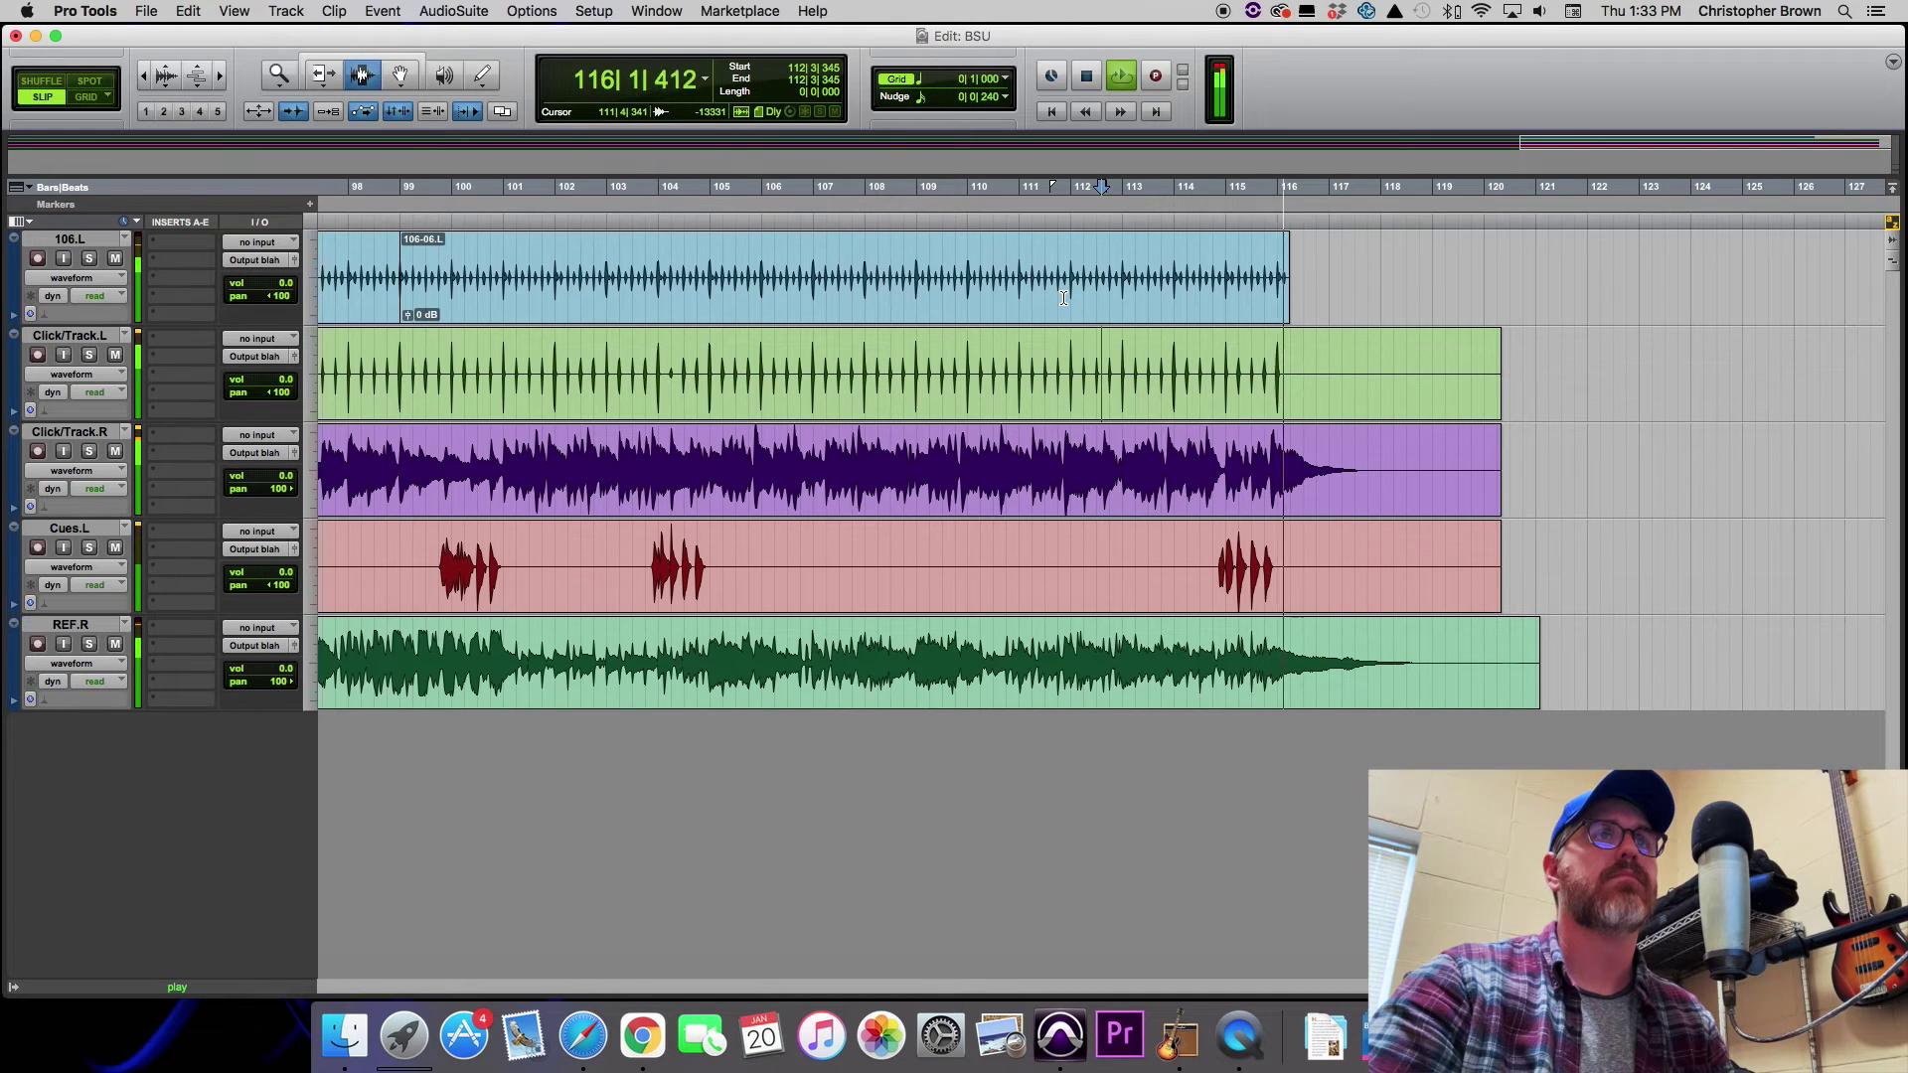
key(space)
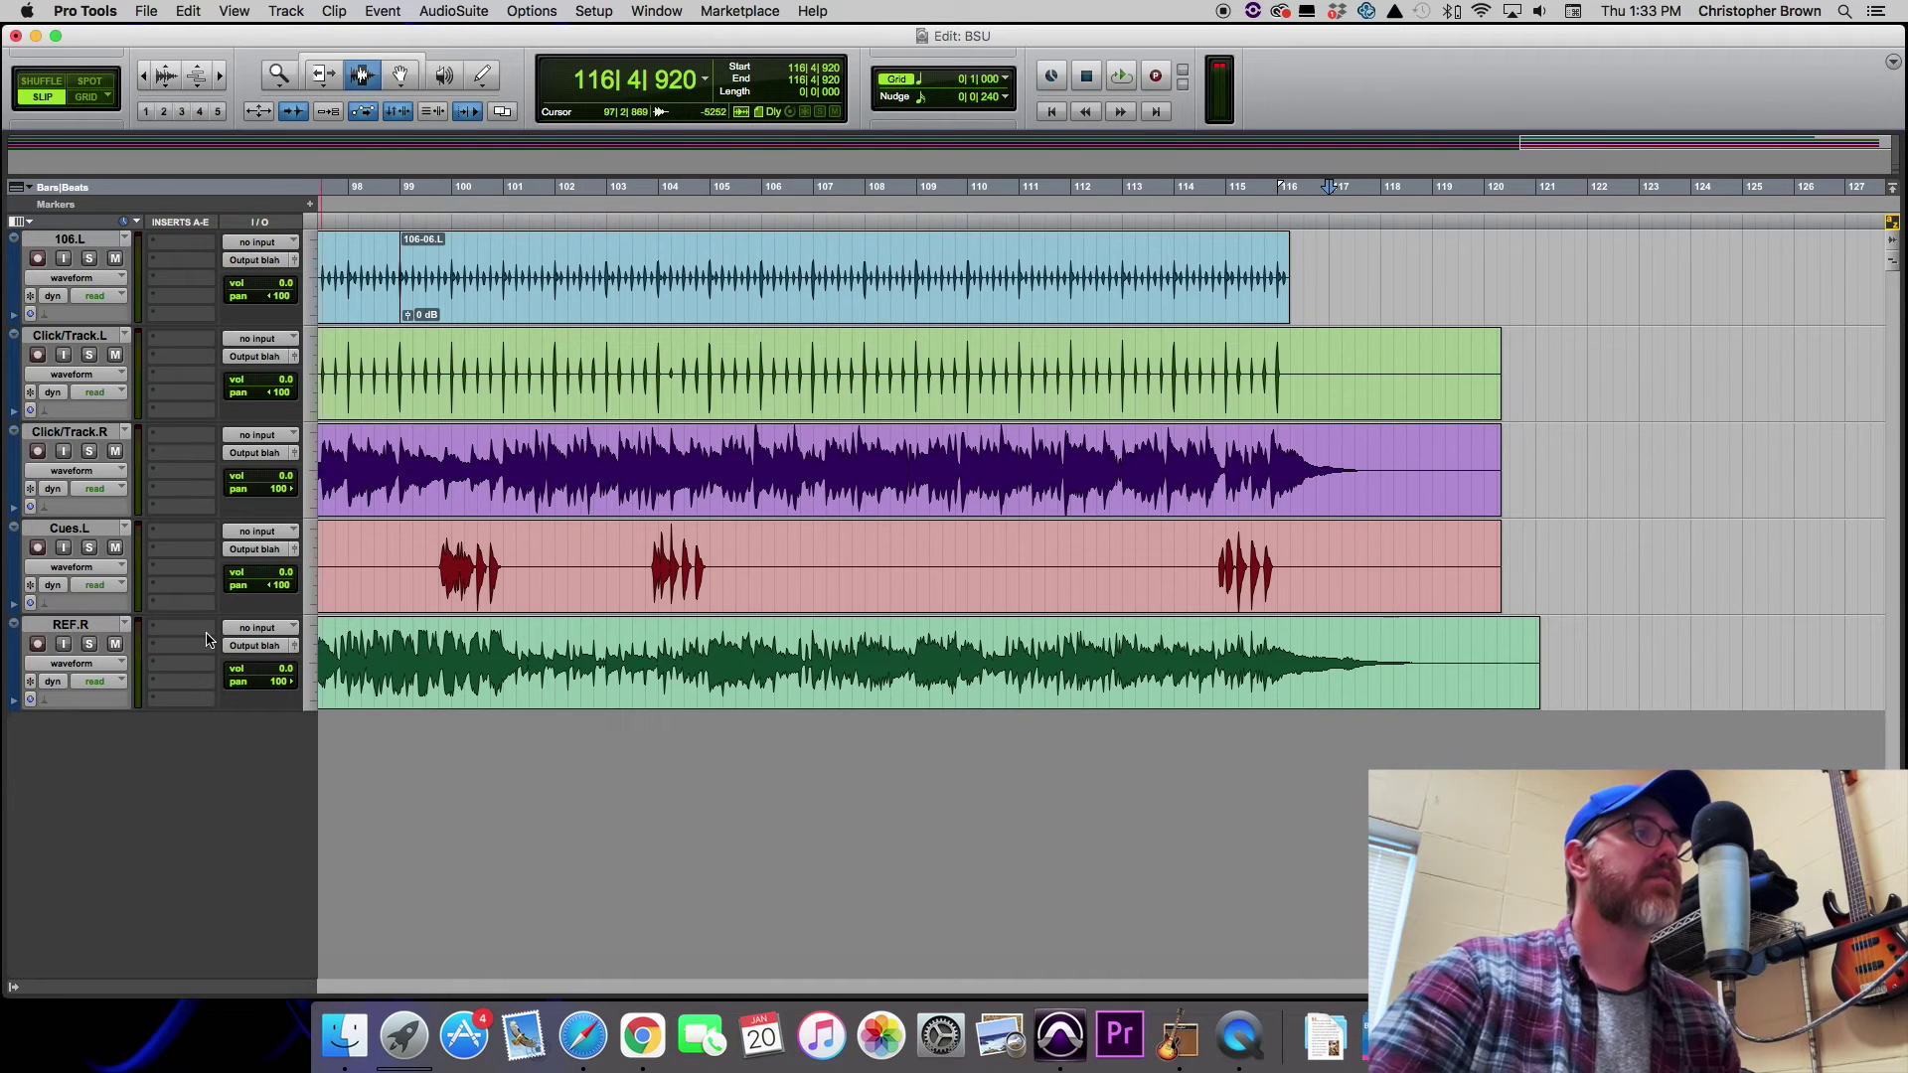
Audition soloed REF.R from bar 99, mute it, and move Cues.L to the top.
click(89, 644)
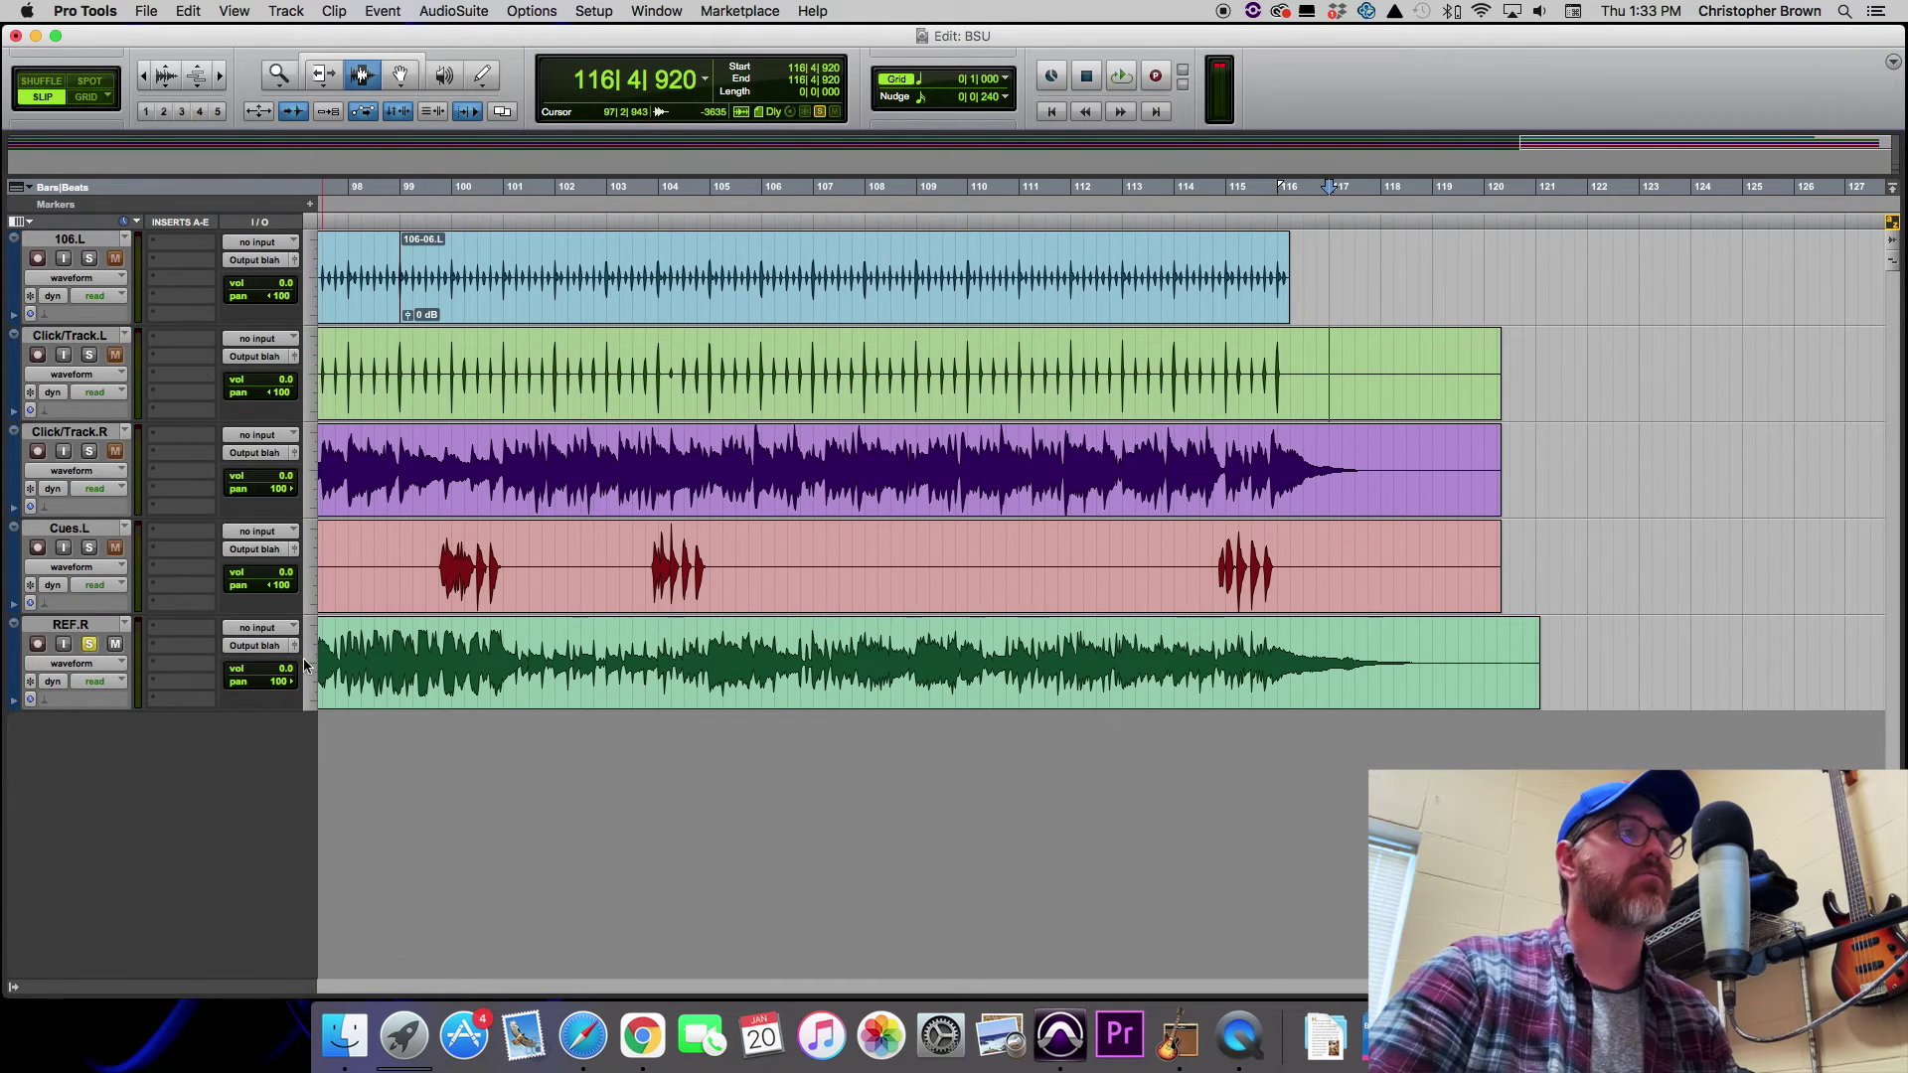
click(420, 660)
key(space)
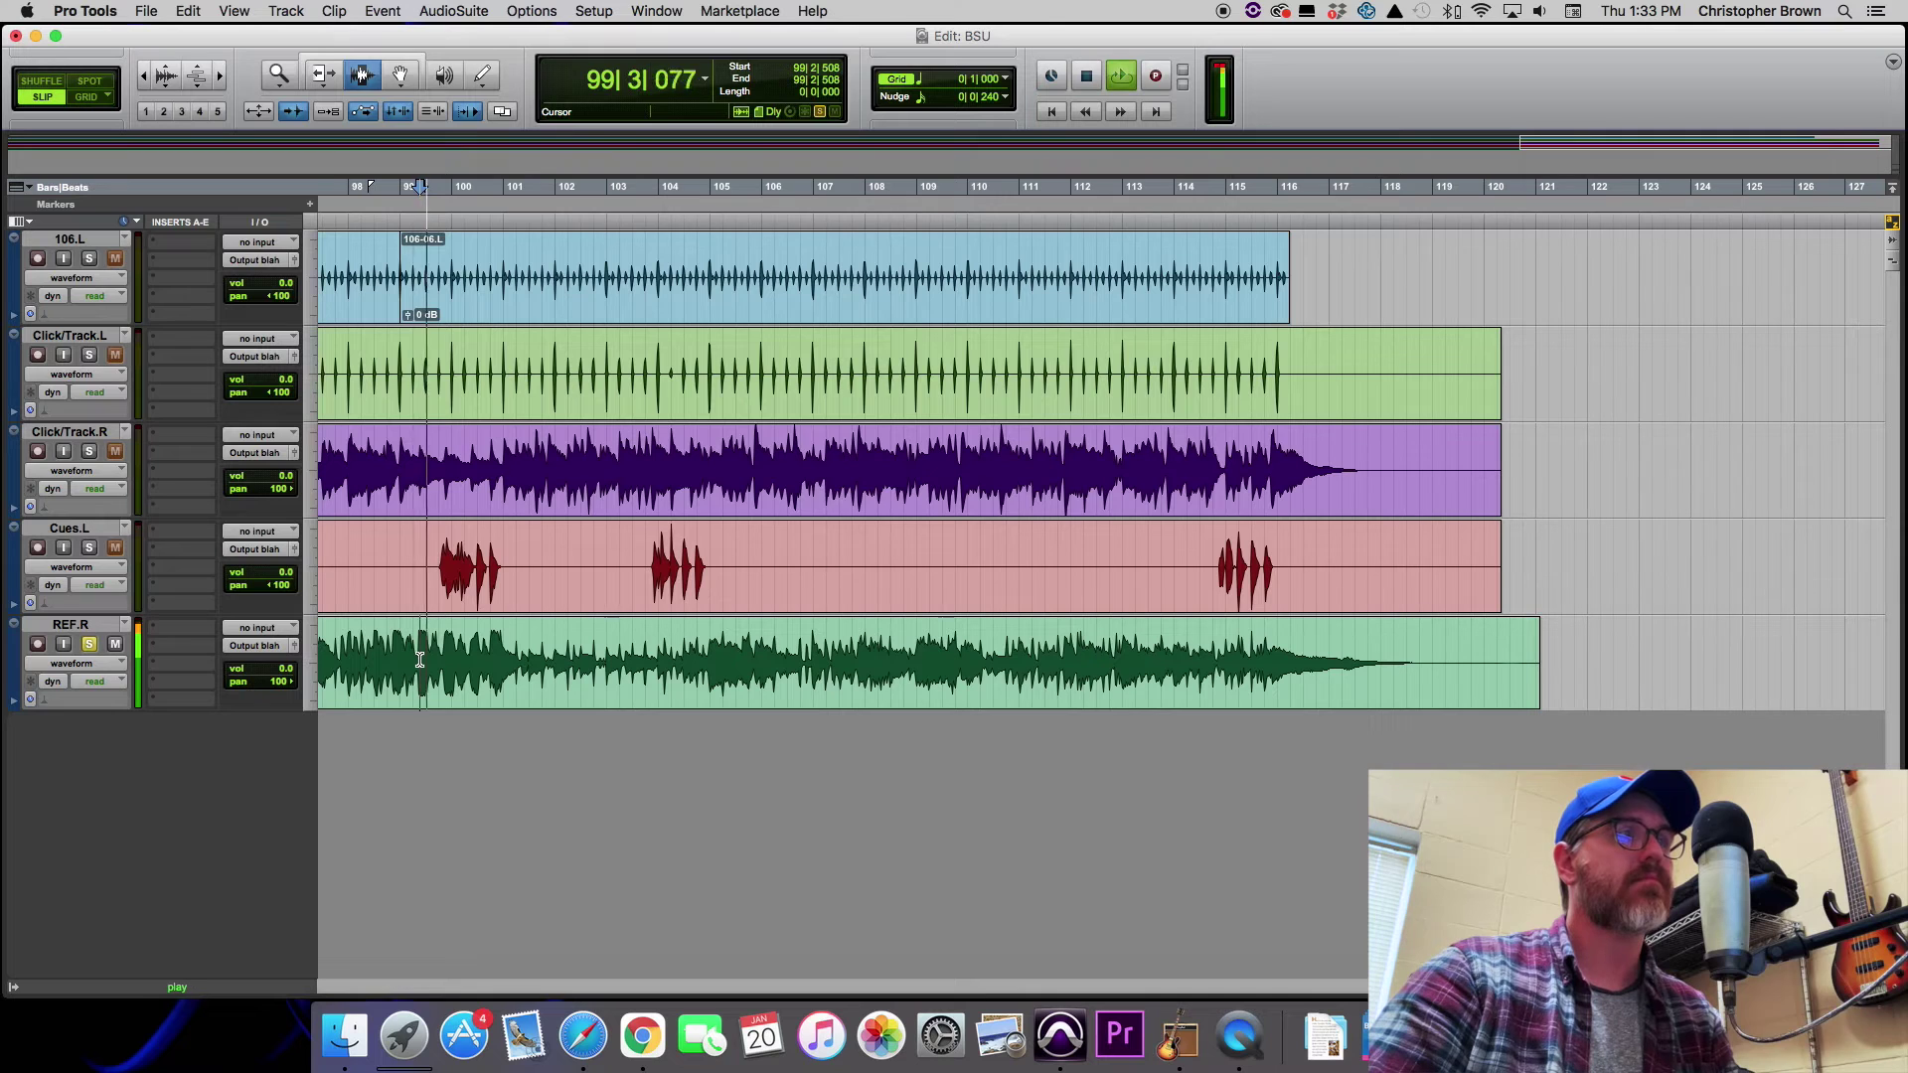
key(space)
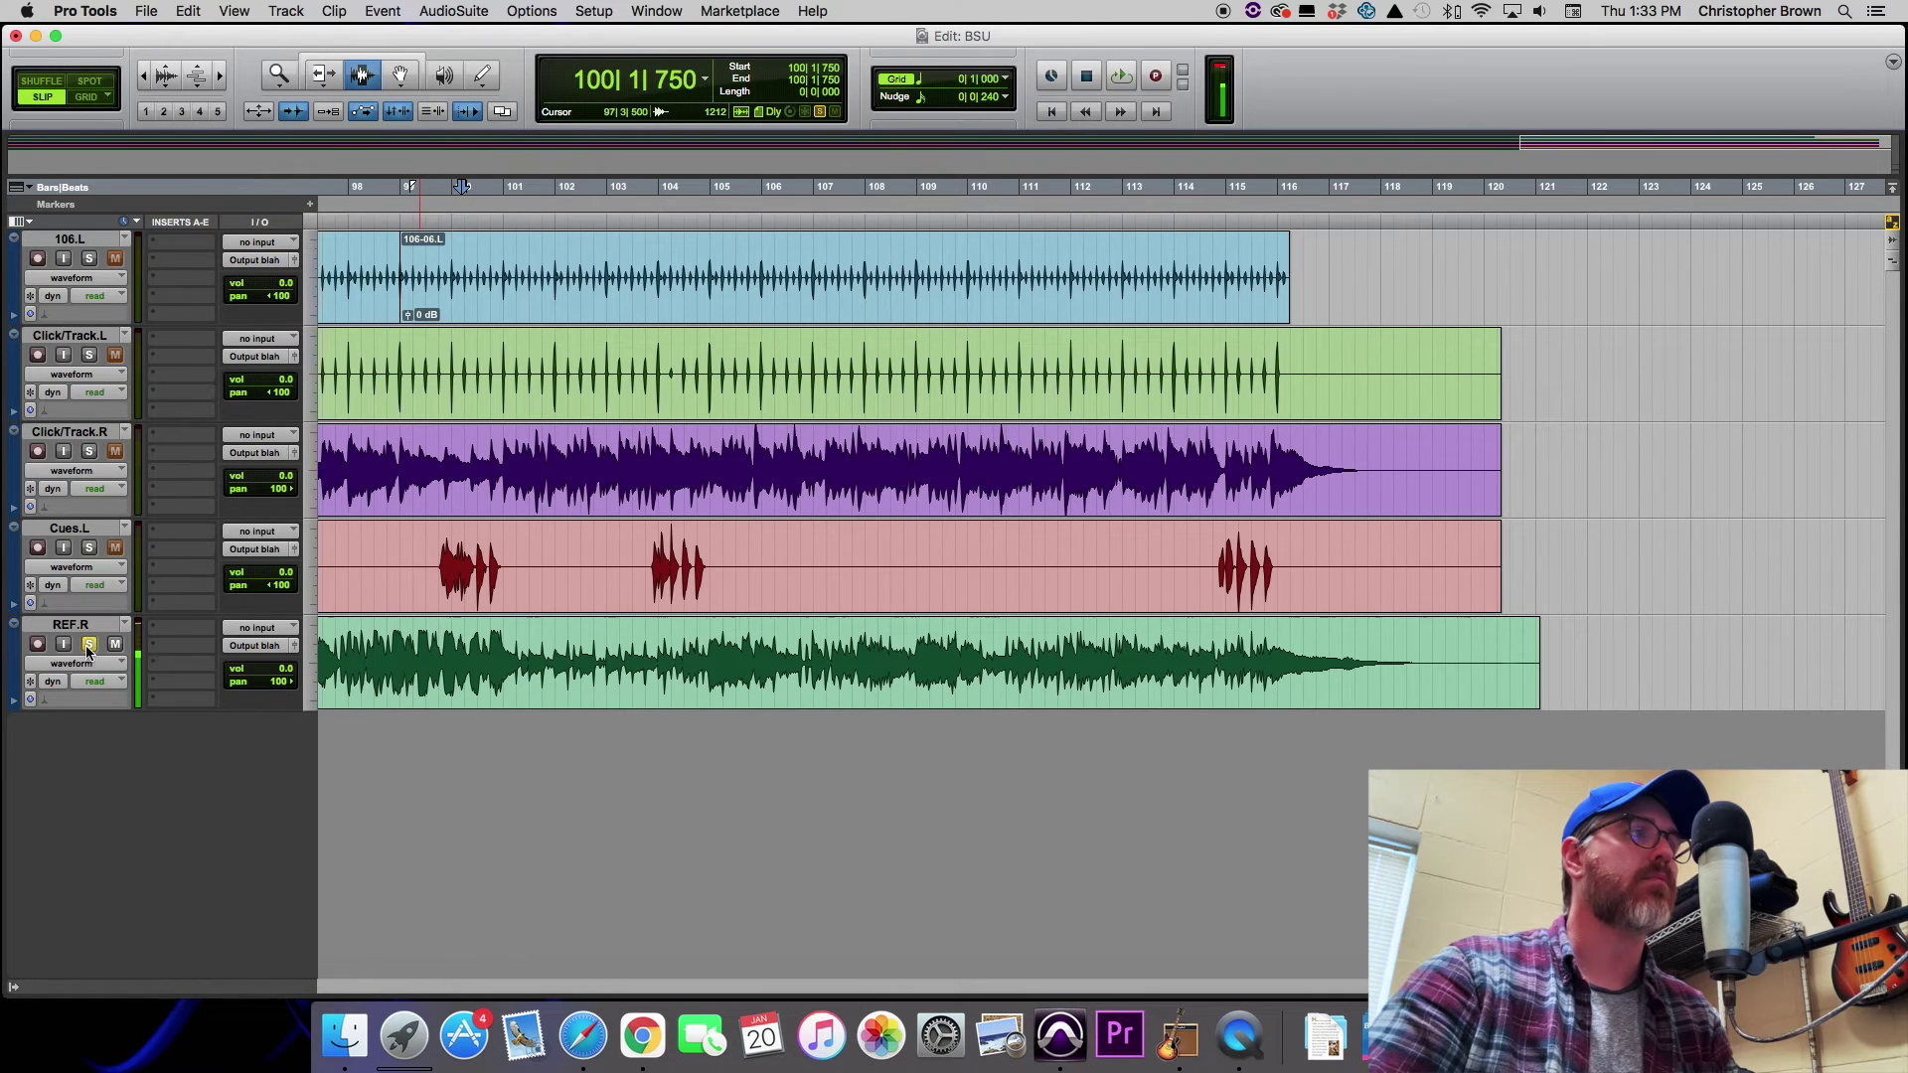
click(88, 644)
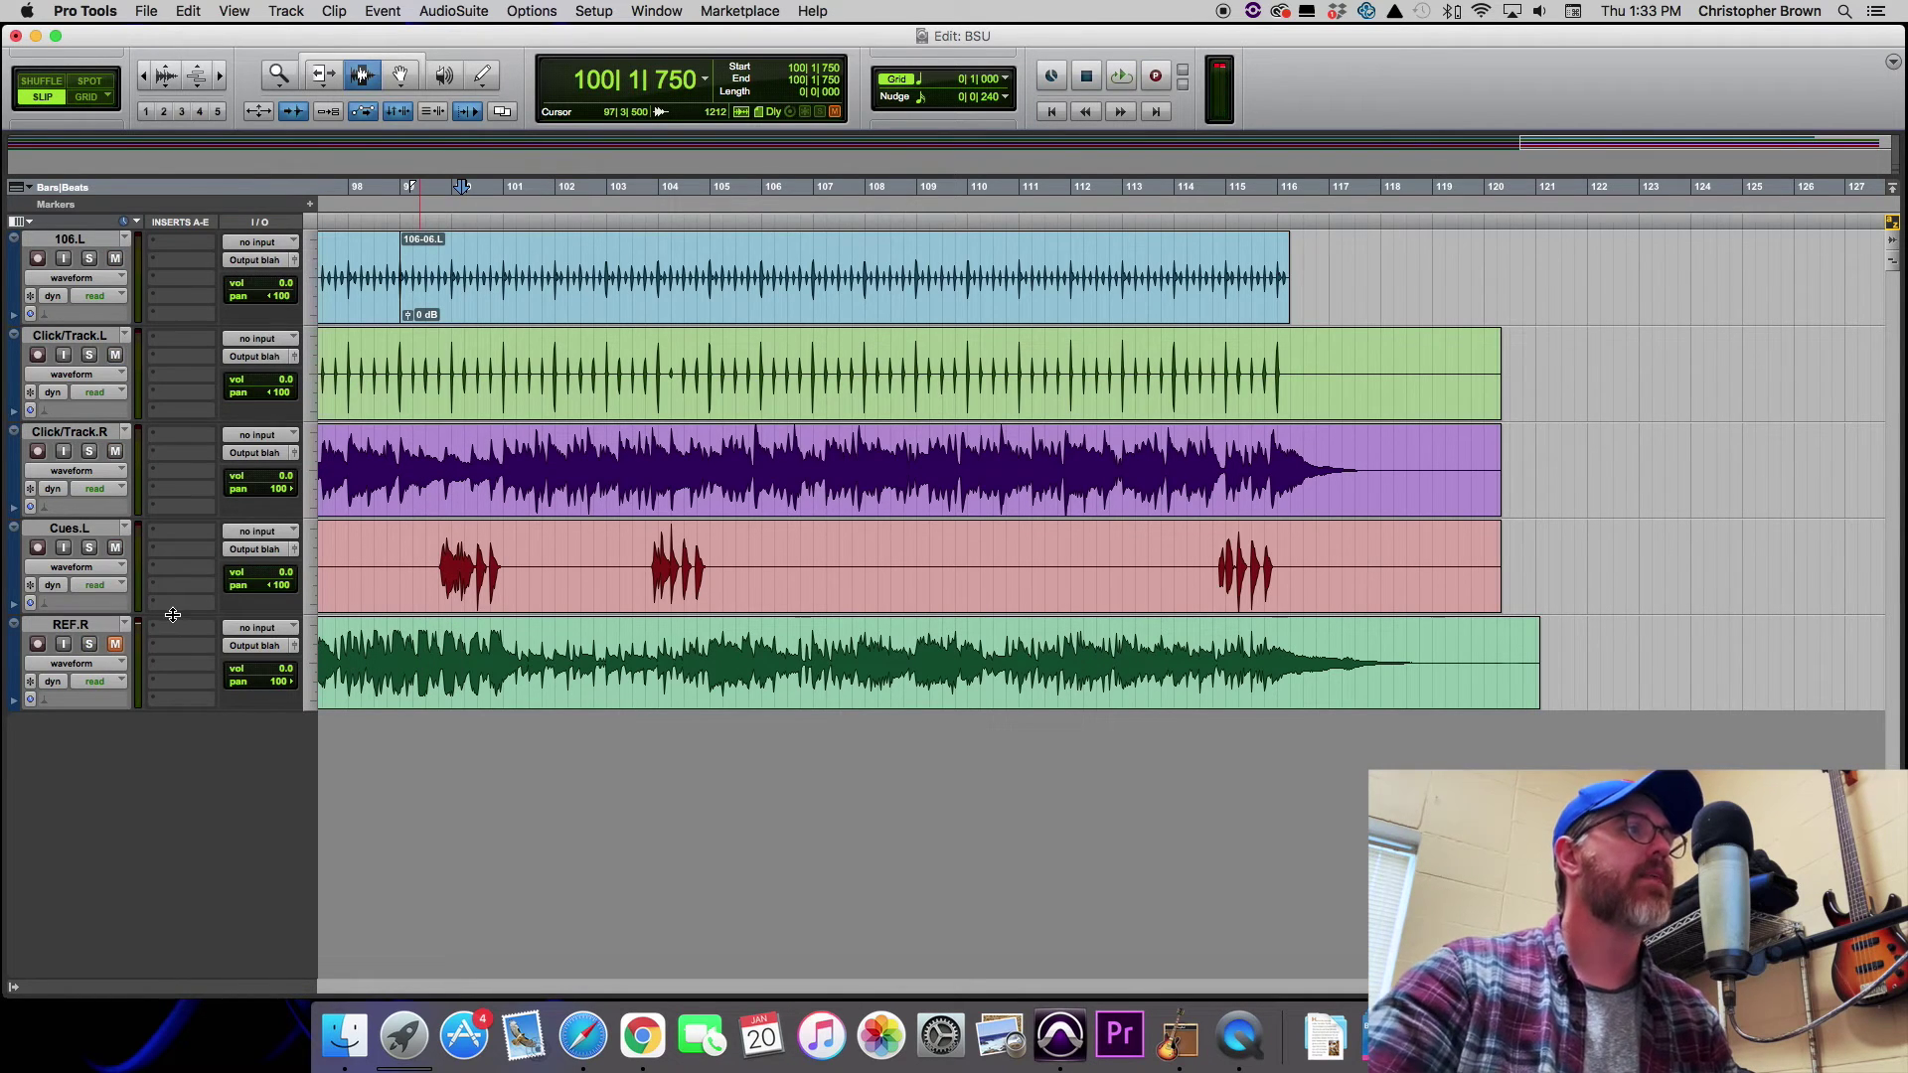
drag(85, 532, 74, 243)
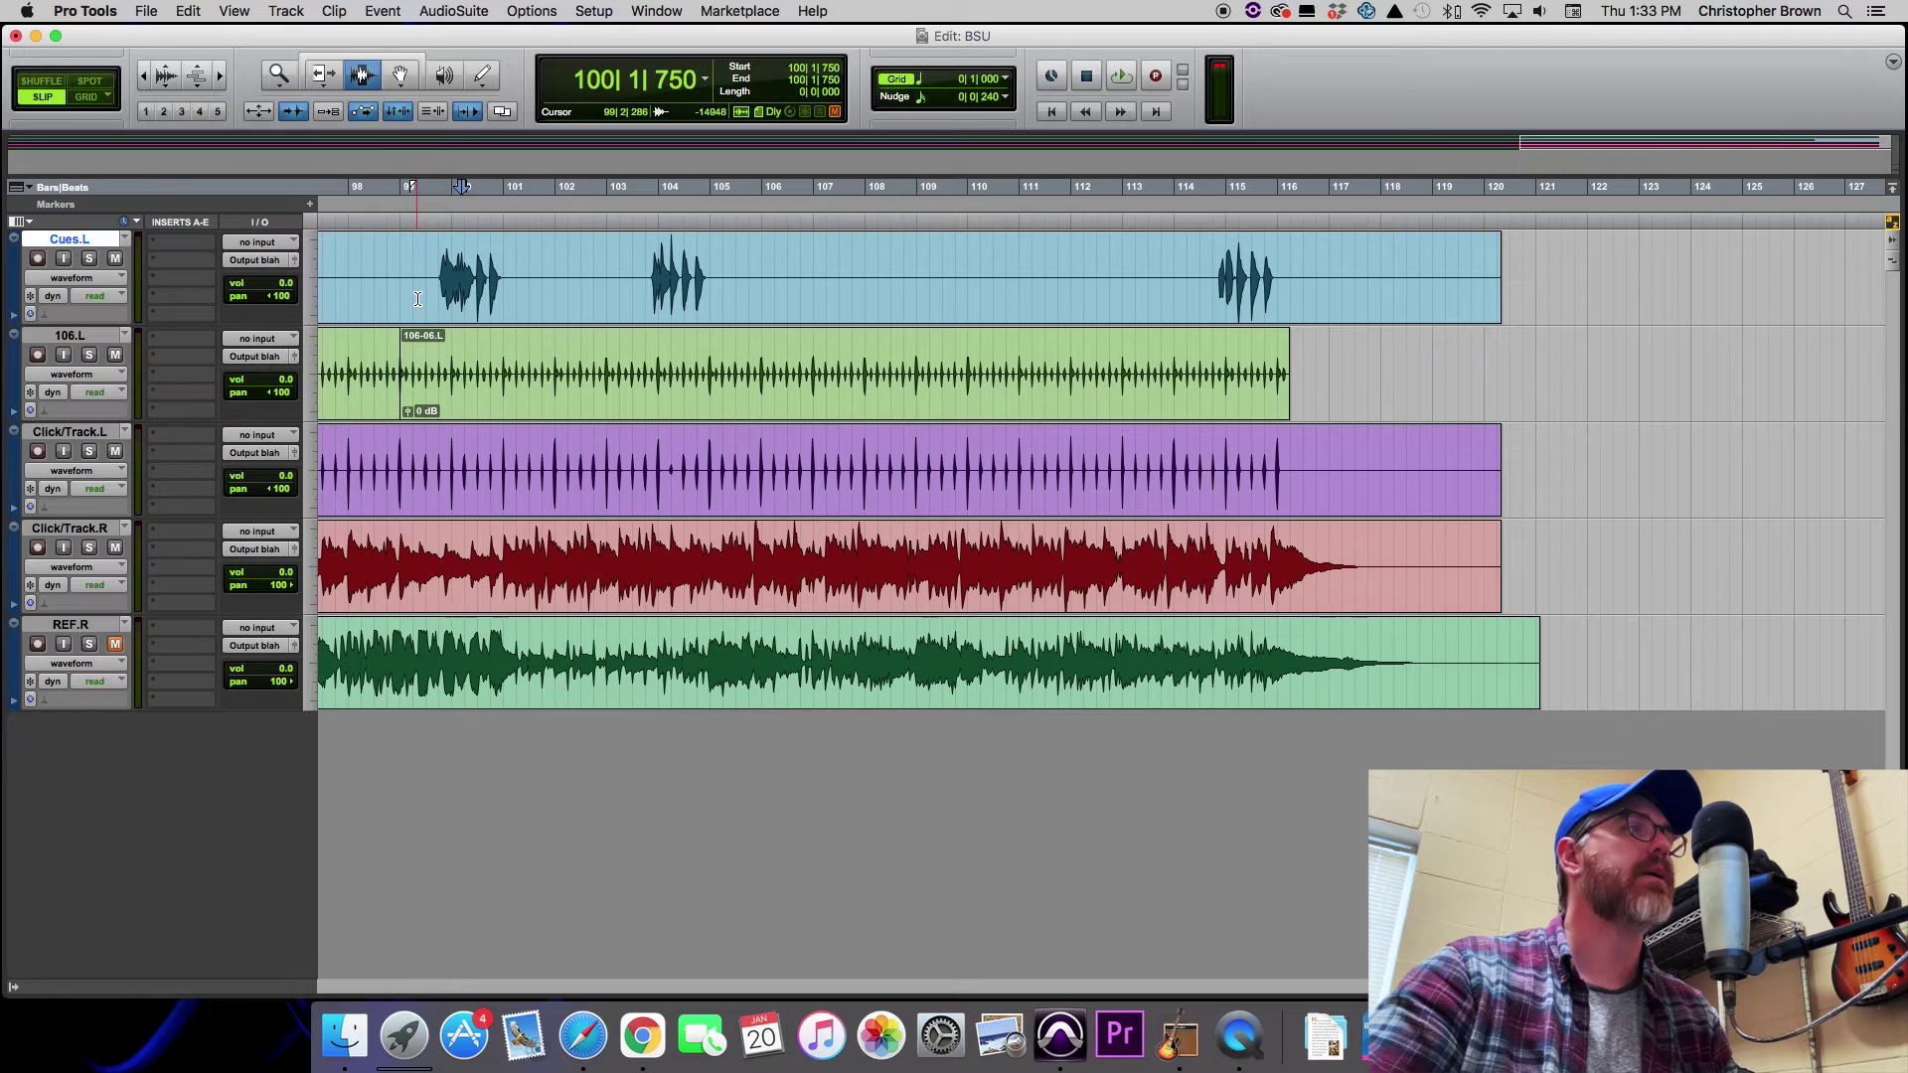
click(1055, 113)
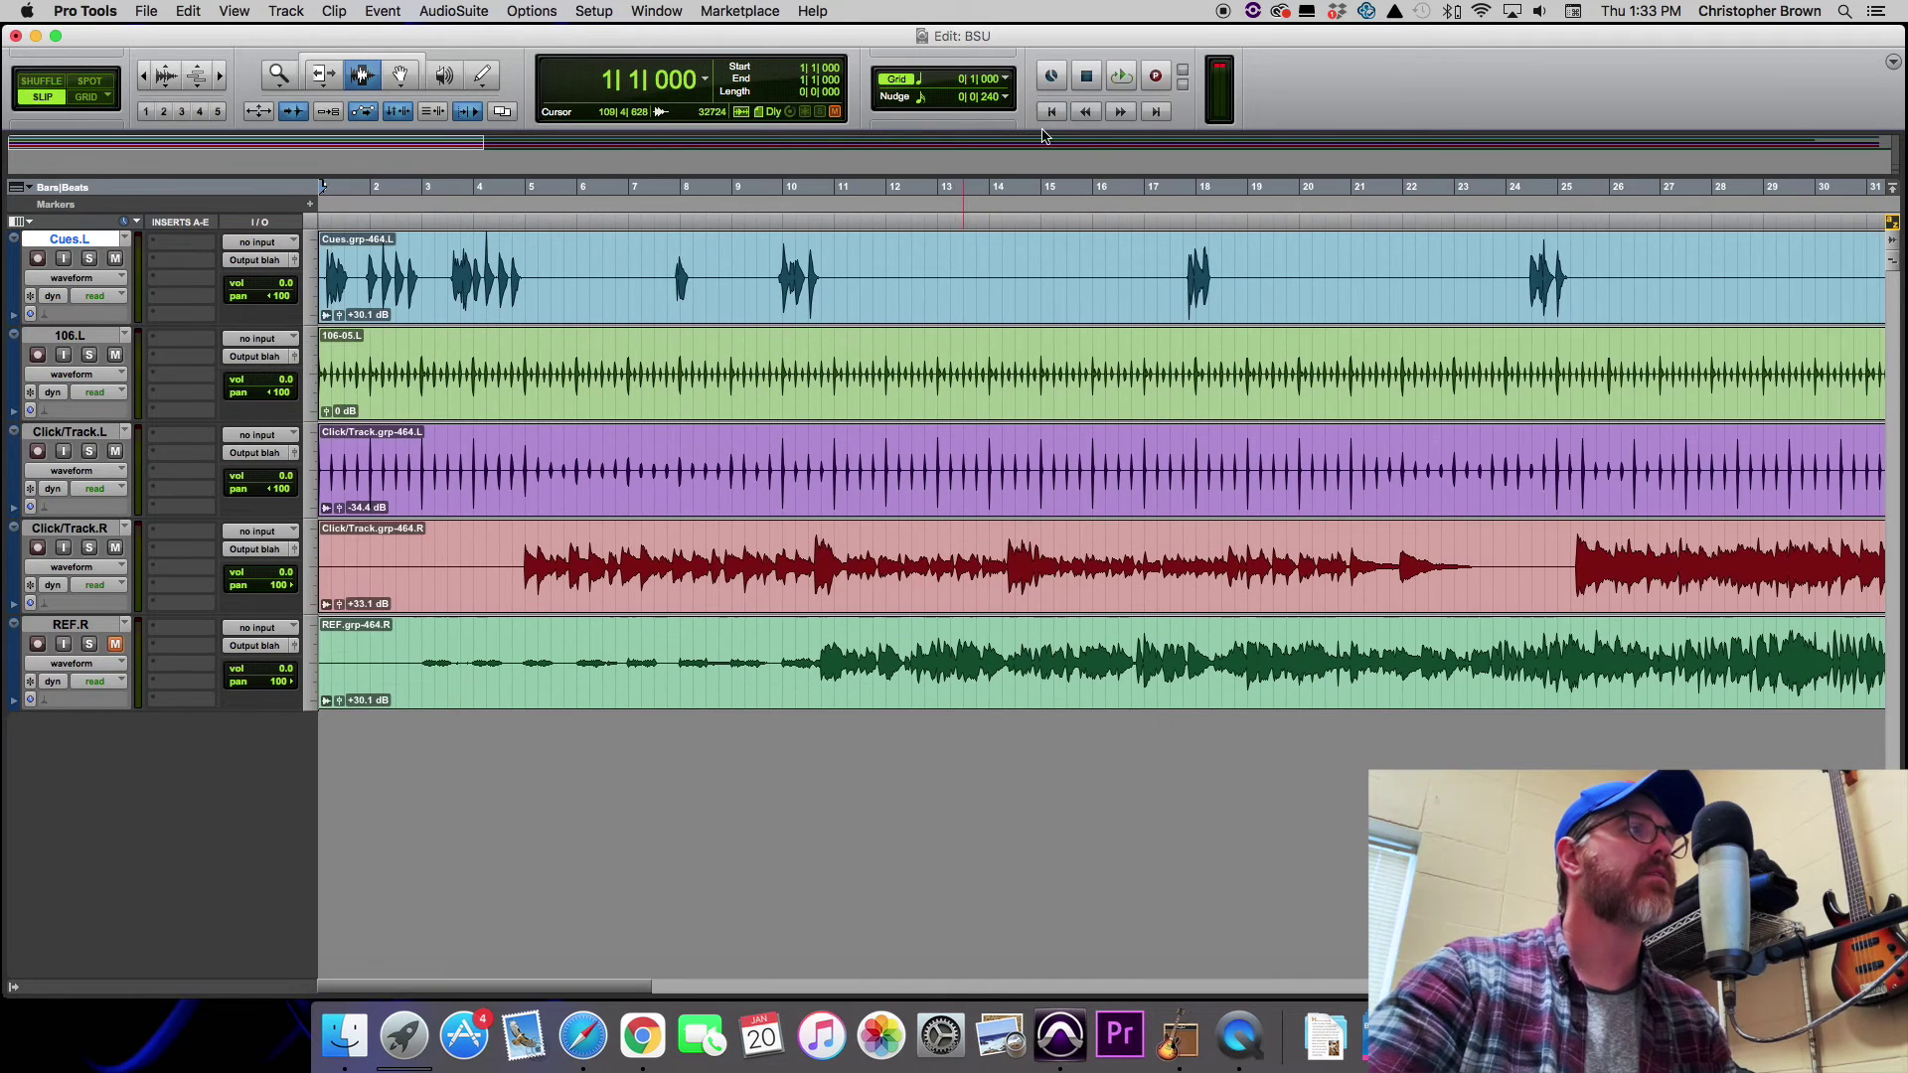
Mute Click/Track.L and rename Click/Track.R to 'Track', correcting the mistyped 'GTrack'.
click(91, 433)
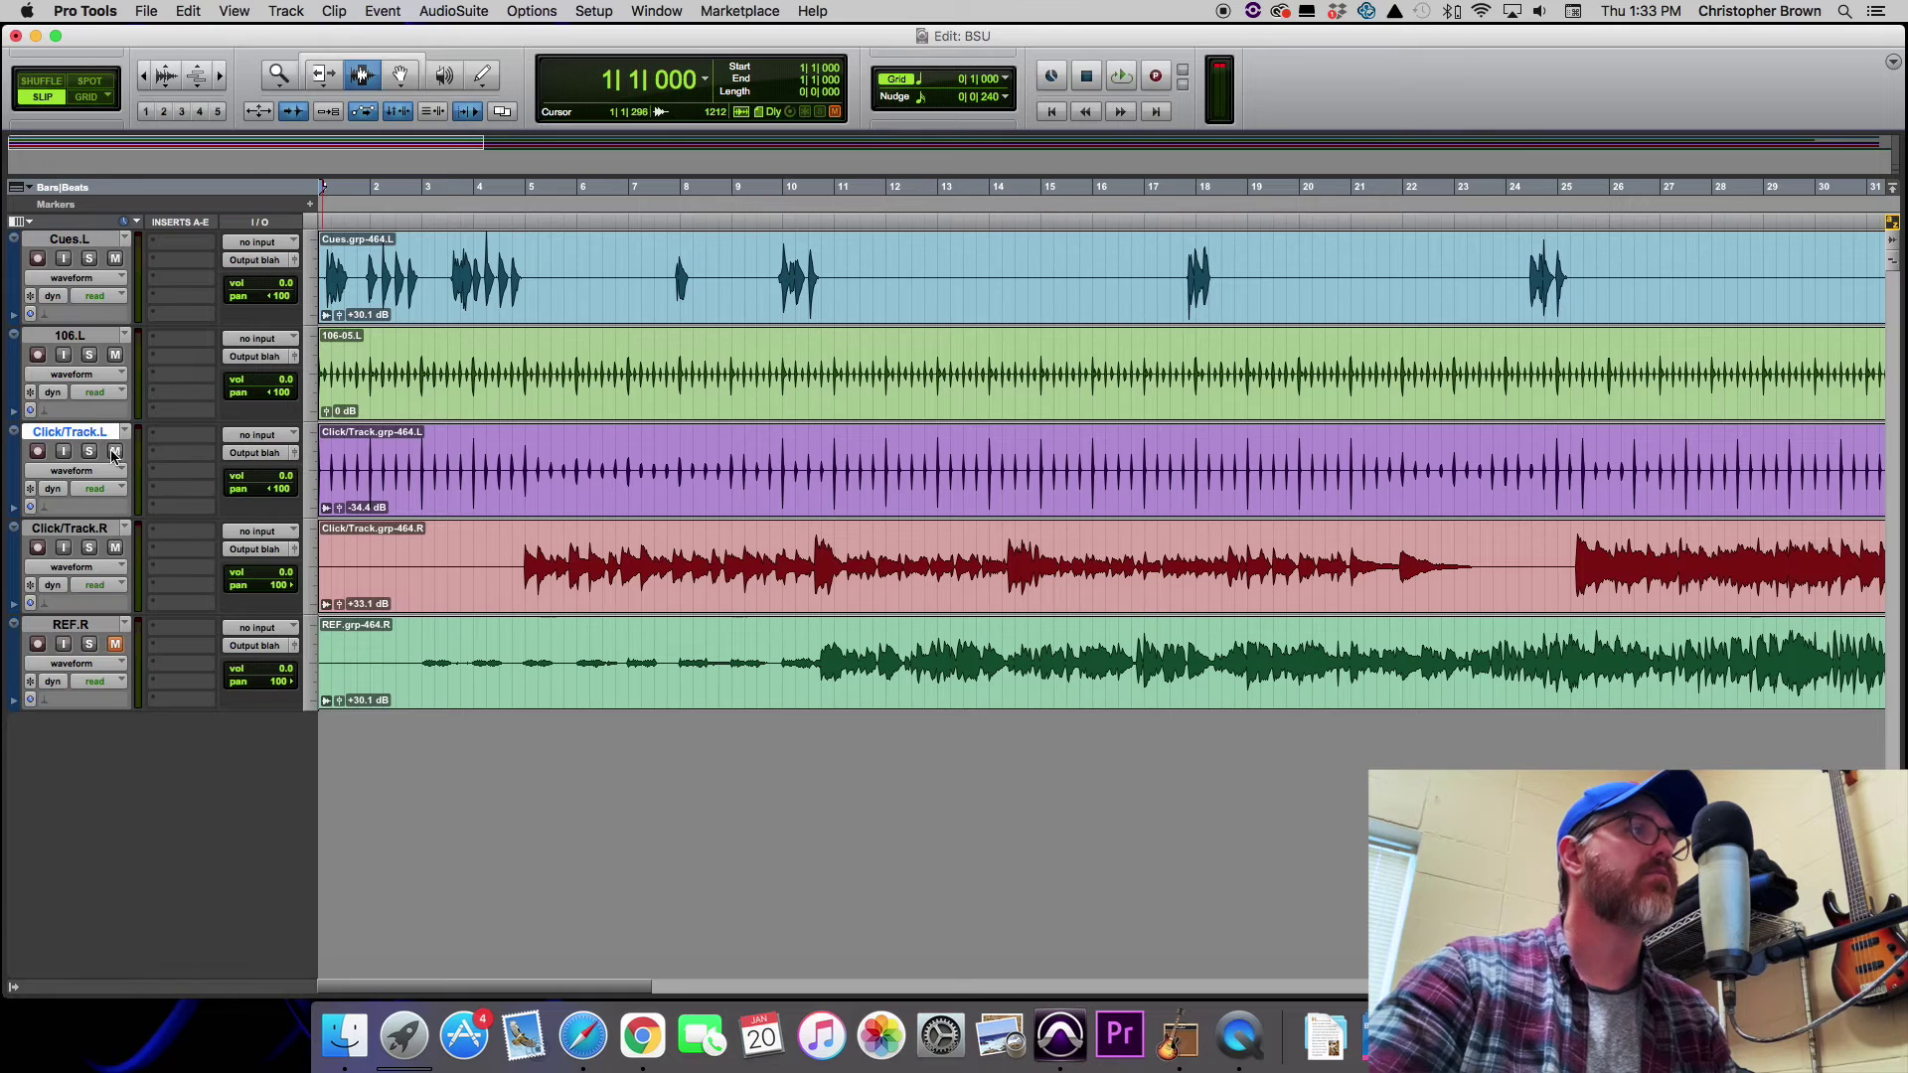
click(114, 453)
double_click(97, 531)
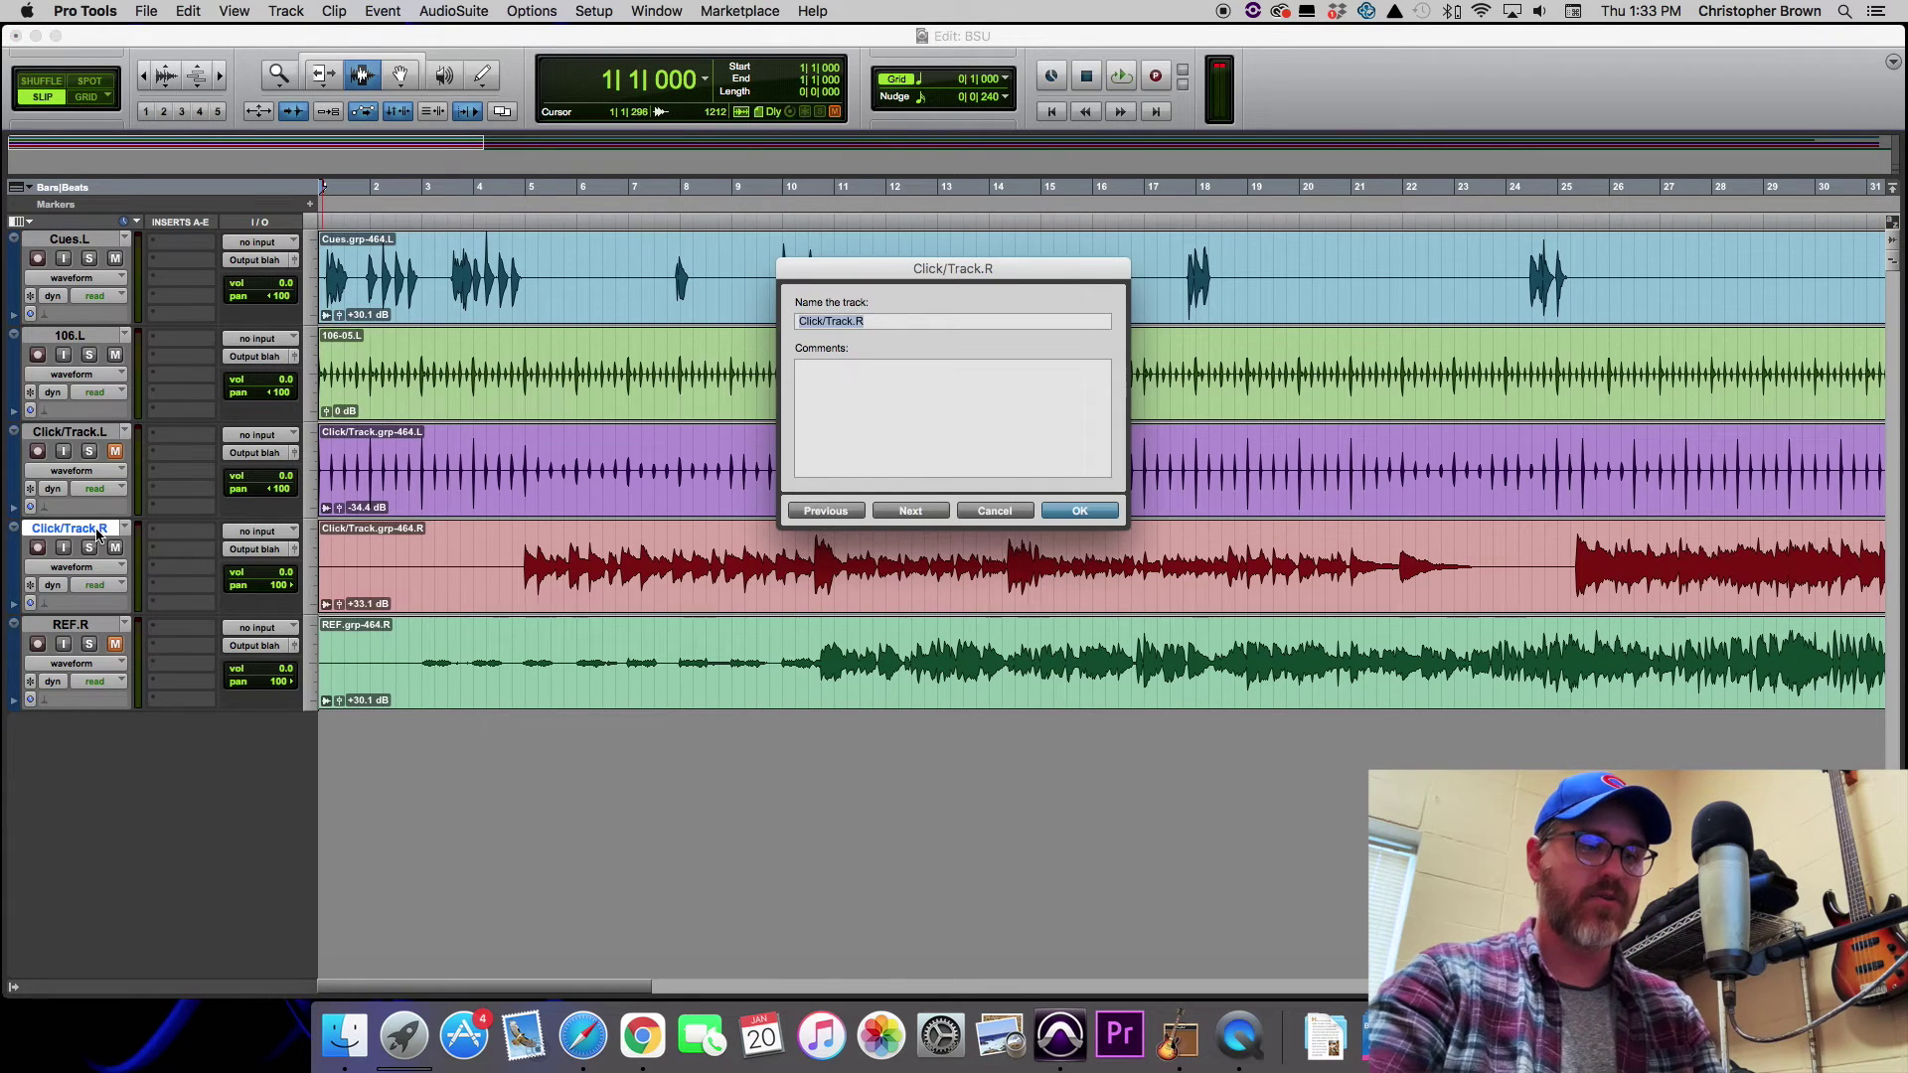
text(GTrack)
key(Return)
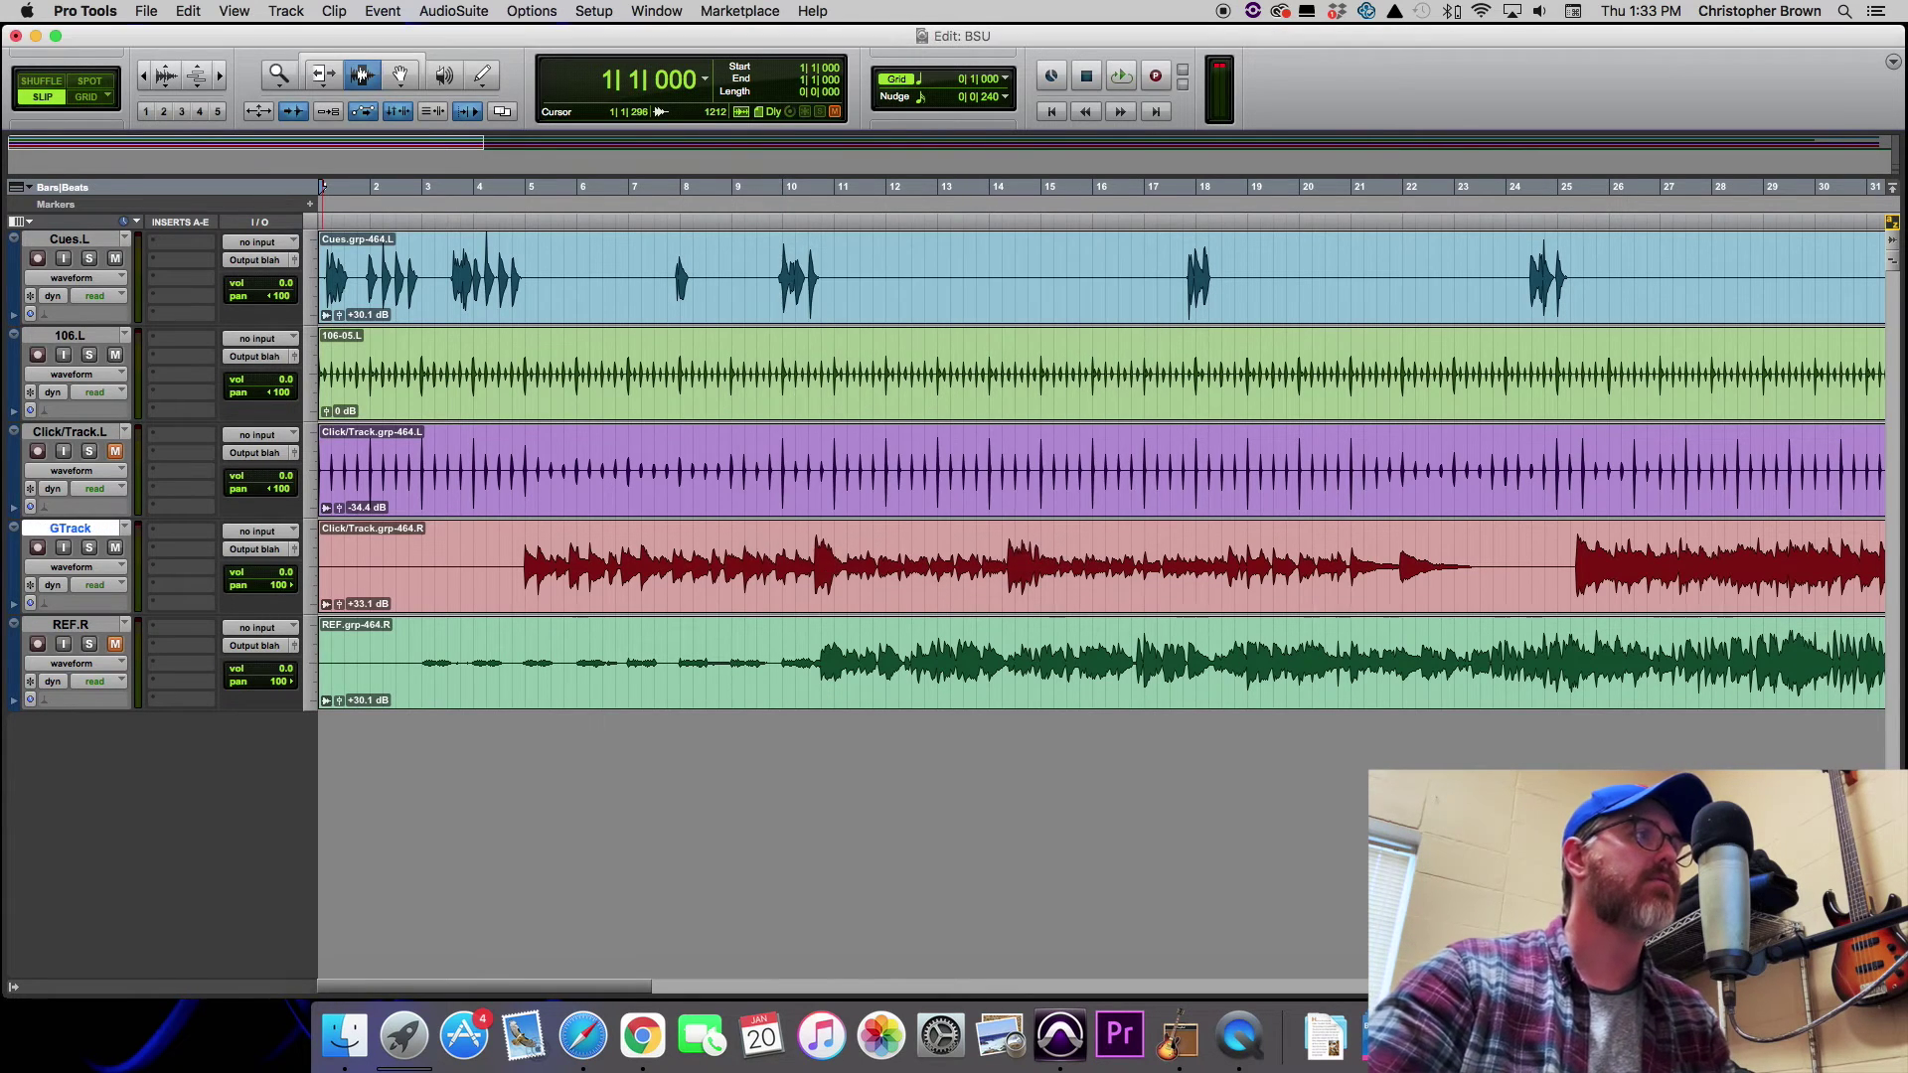
double_click(71, 530)
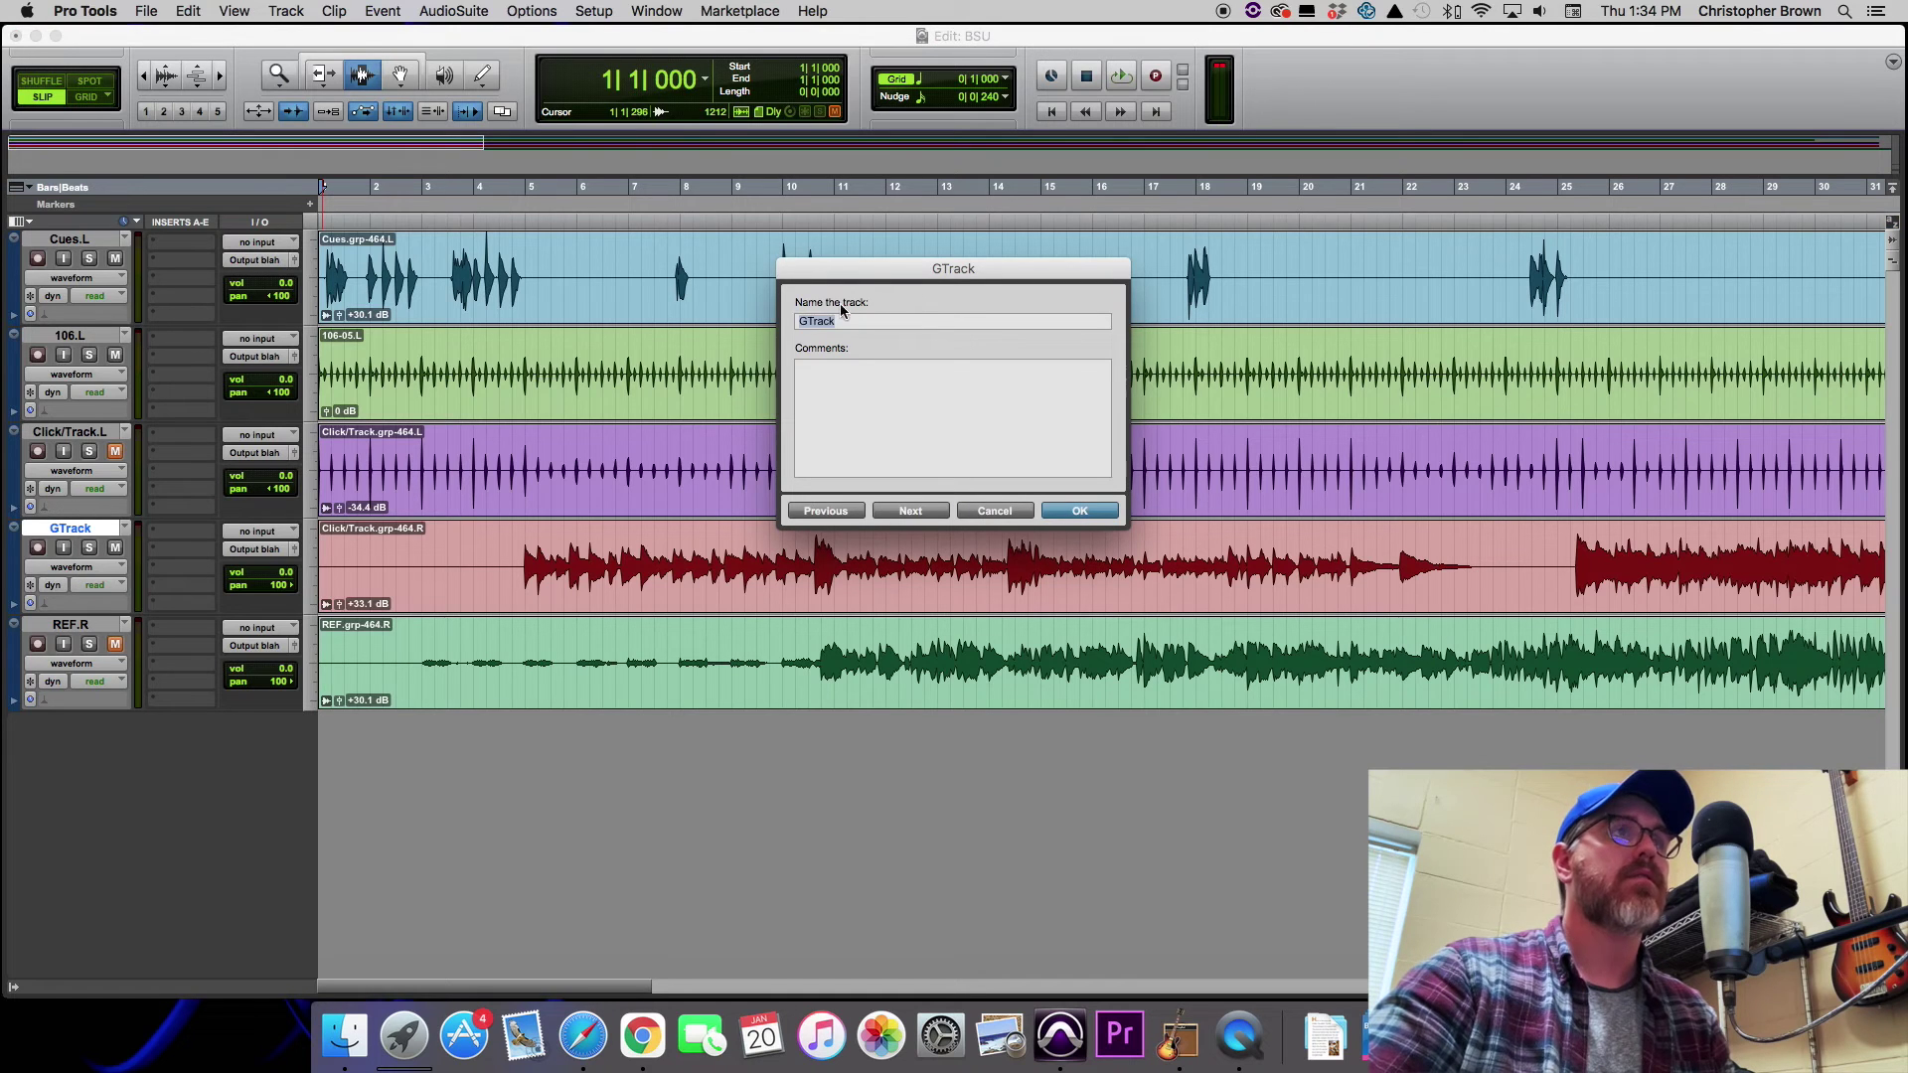
click(806, 321)
key(BackSpace)
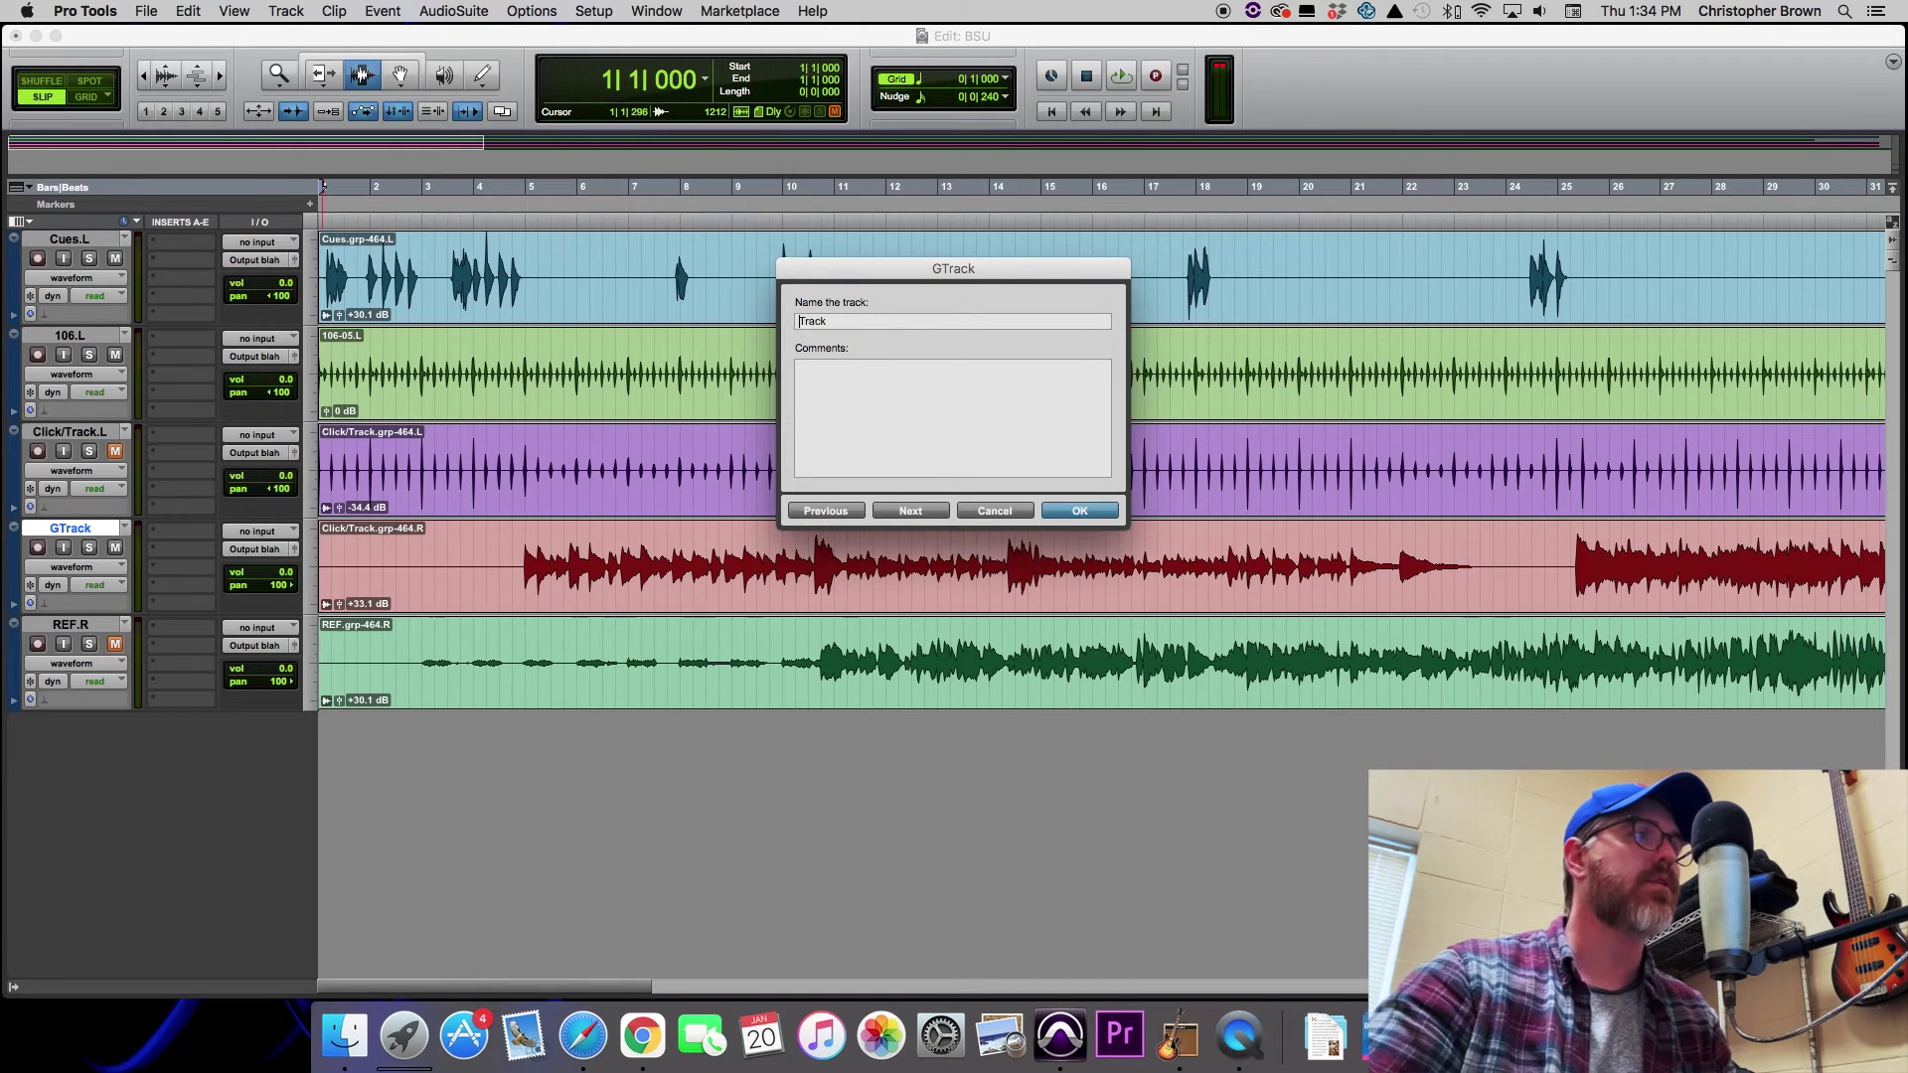
key(Return)
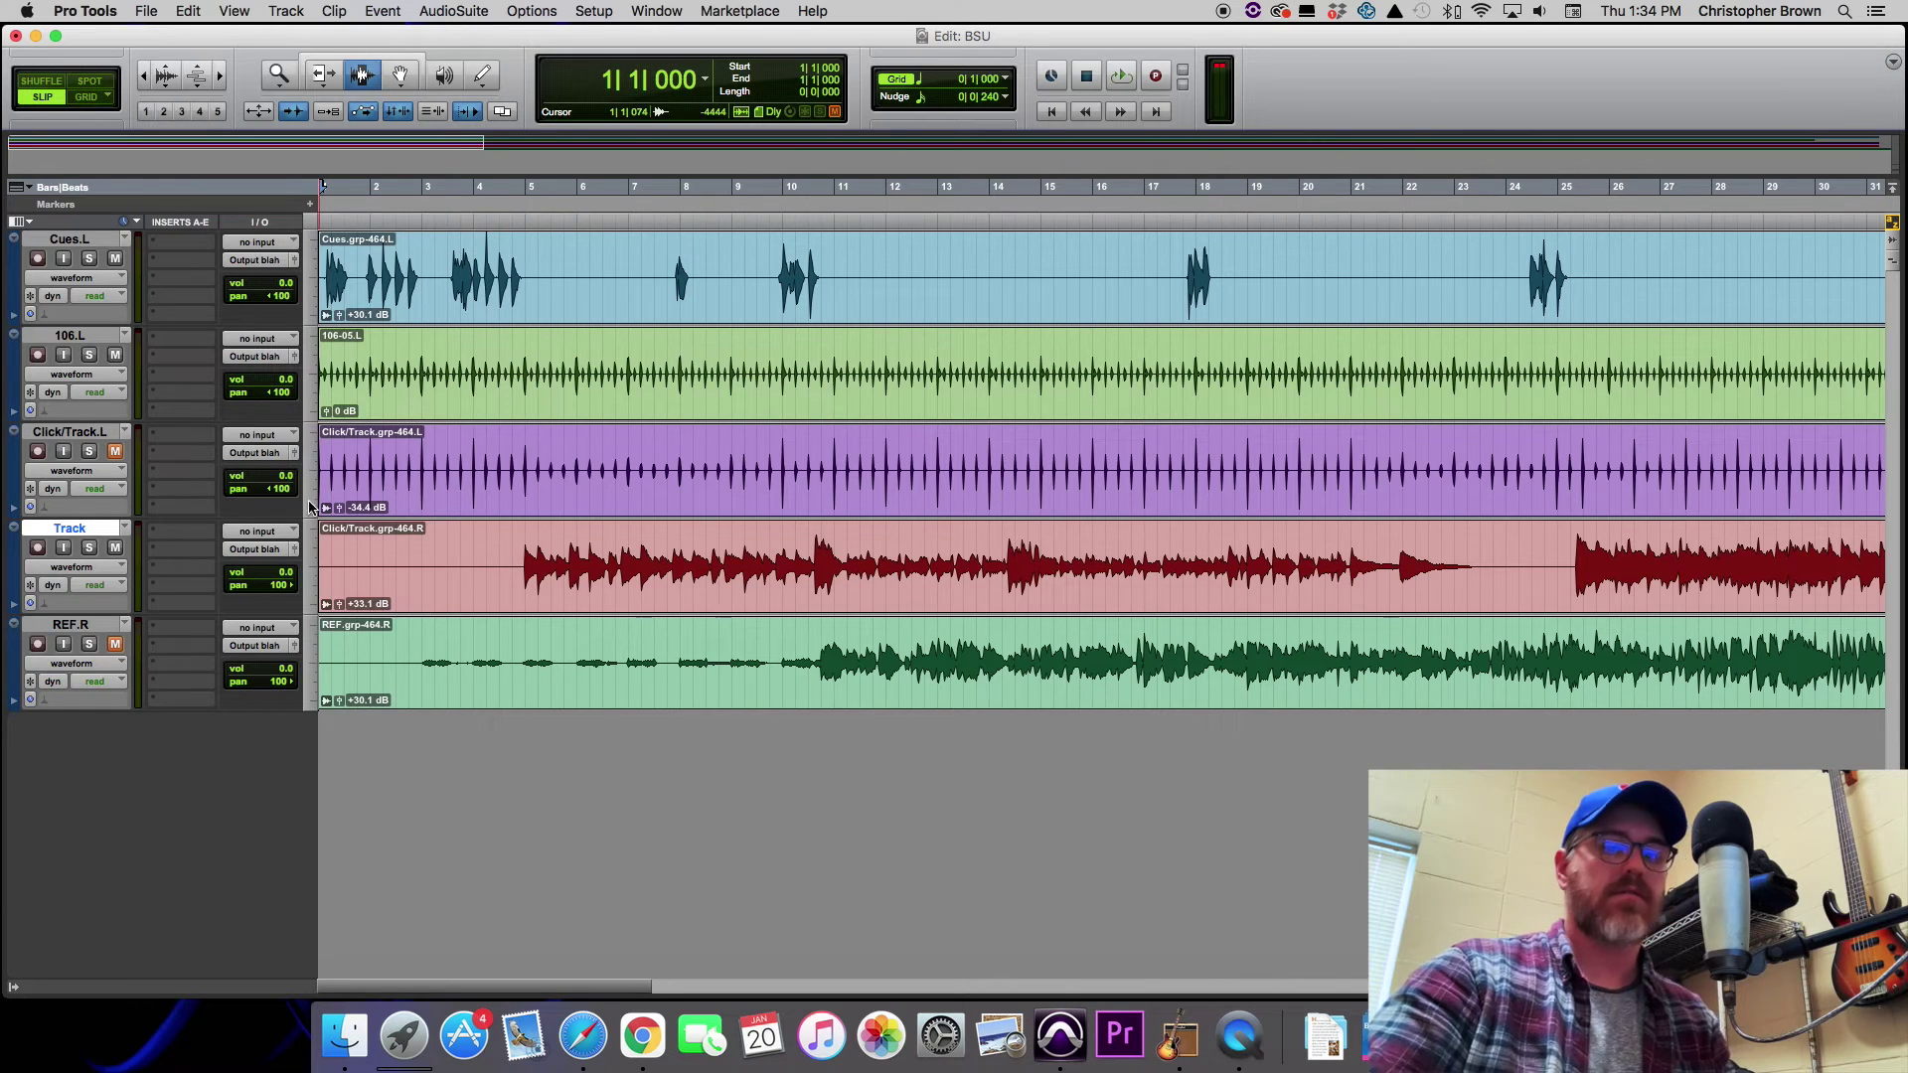
key(super+equal)
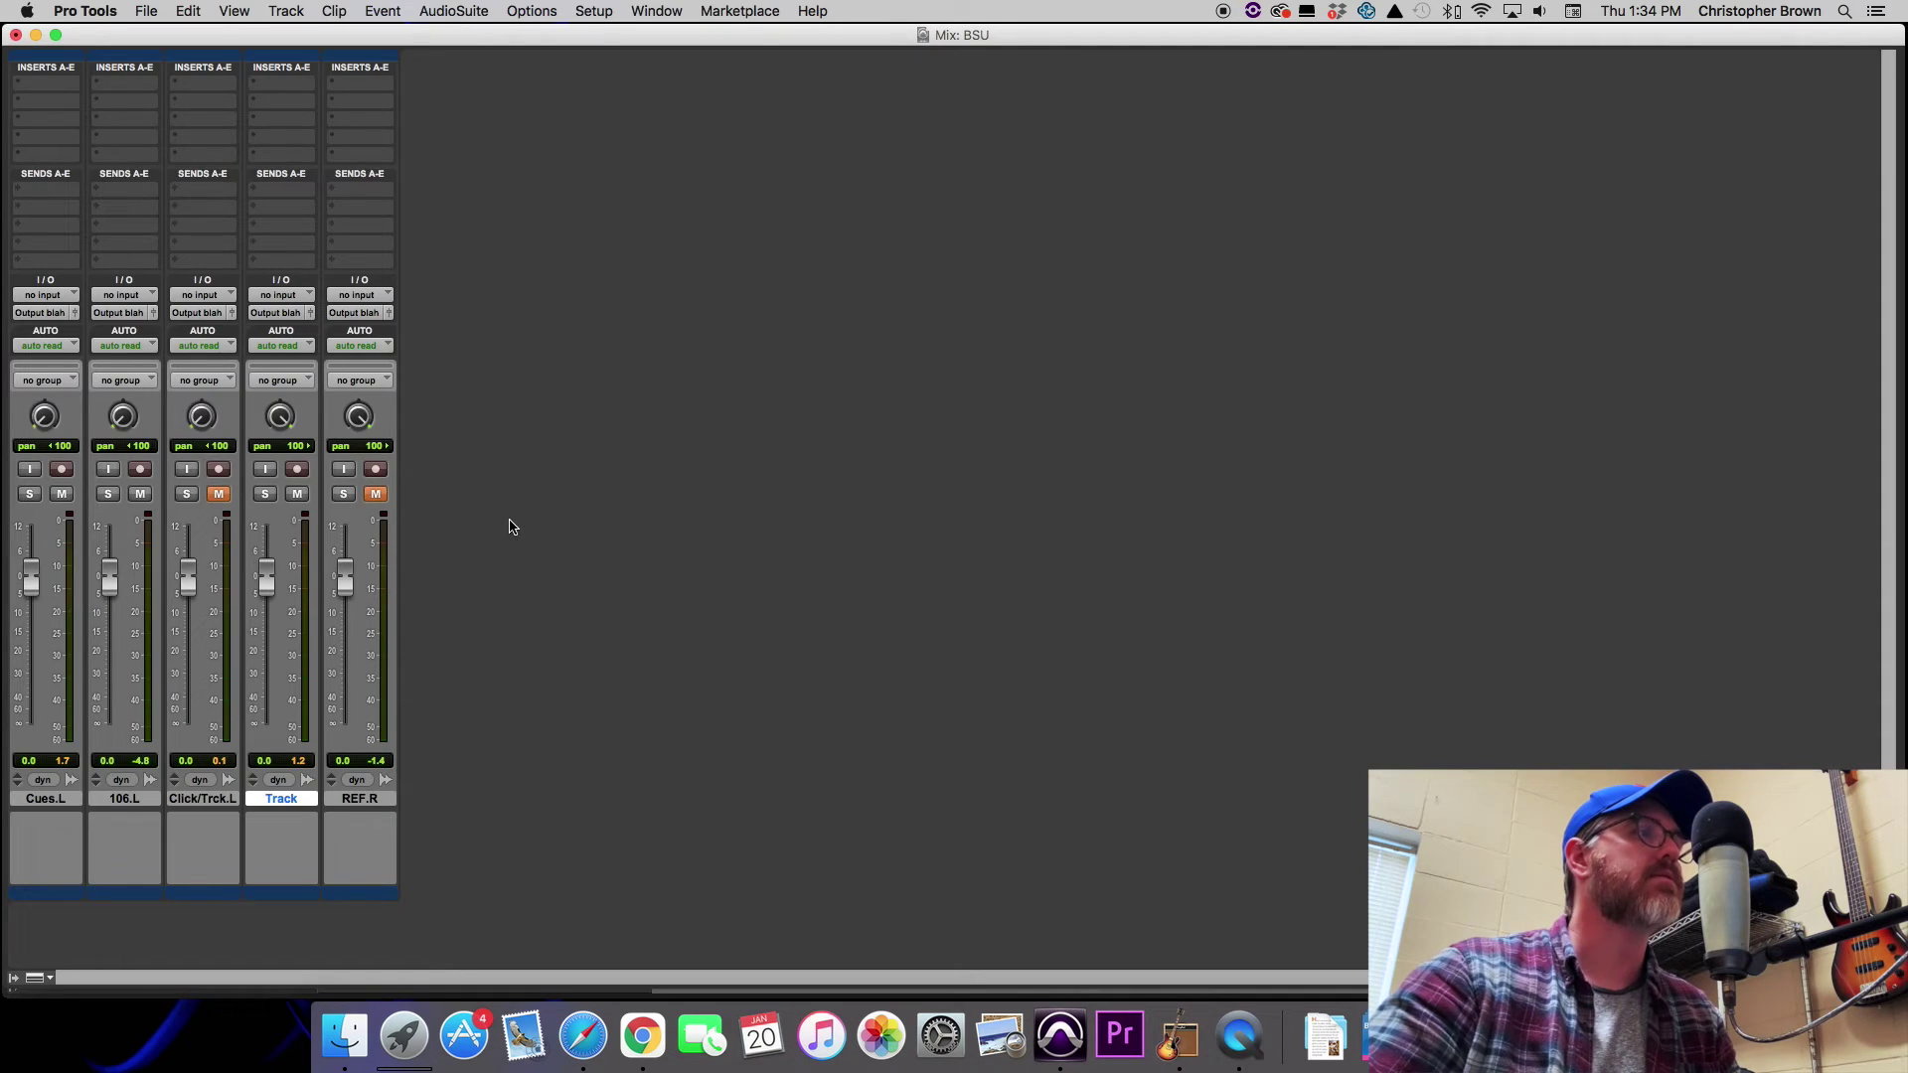
Nudge the Cues.L pan knob so it reads <99 instead of fully left.
drag(54, 433, 110, 447)
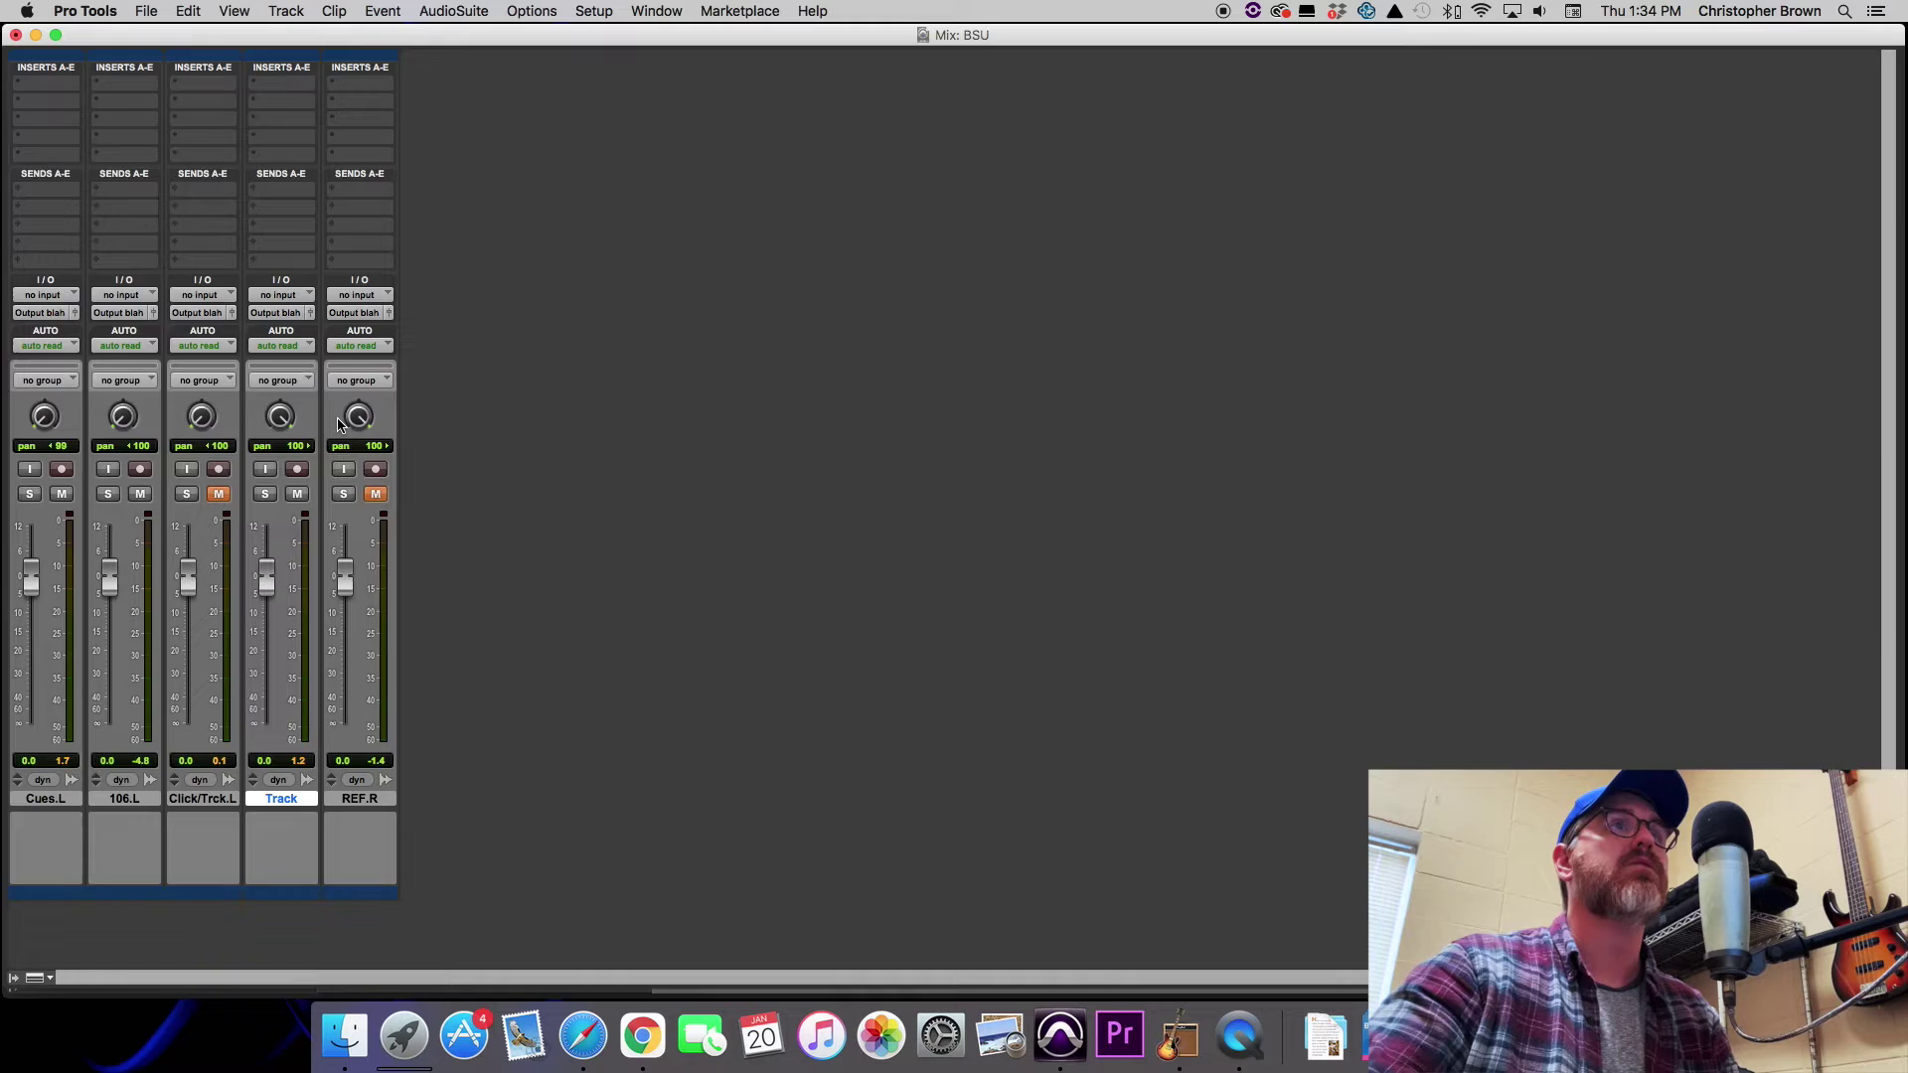
key(super+equal)
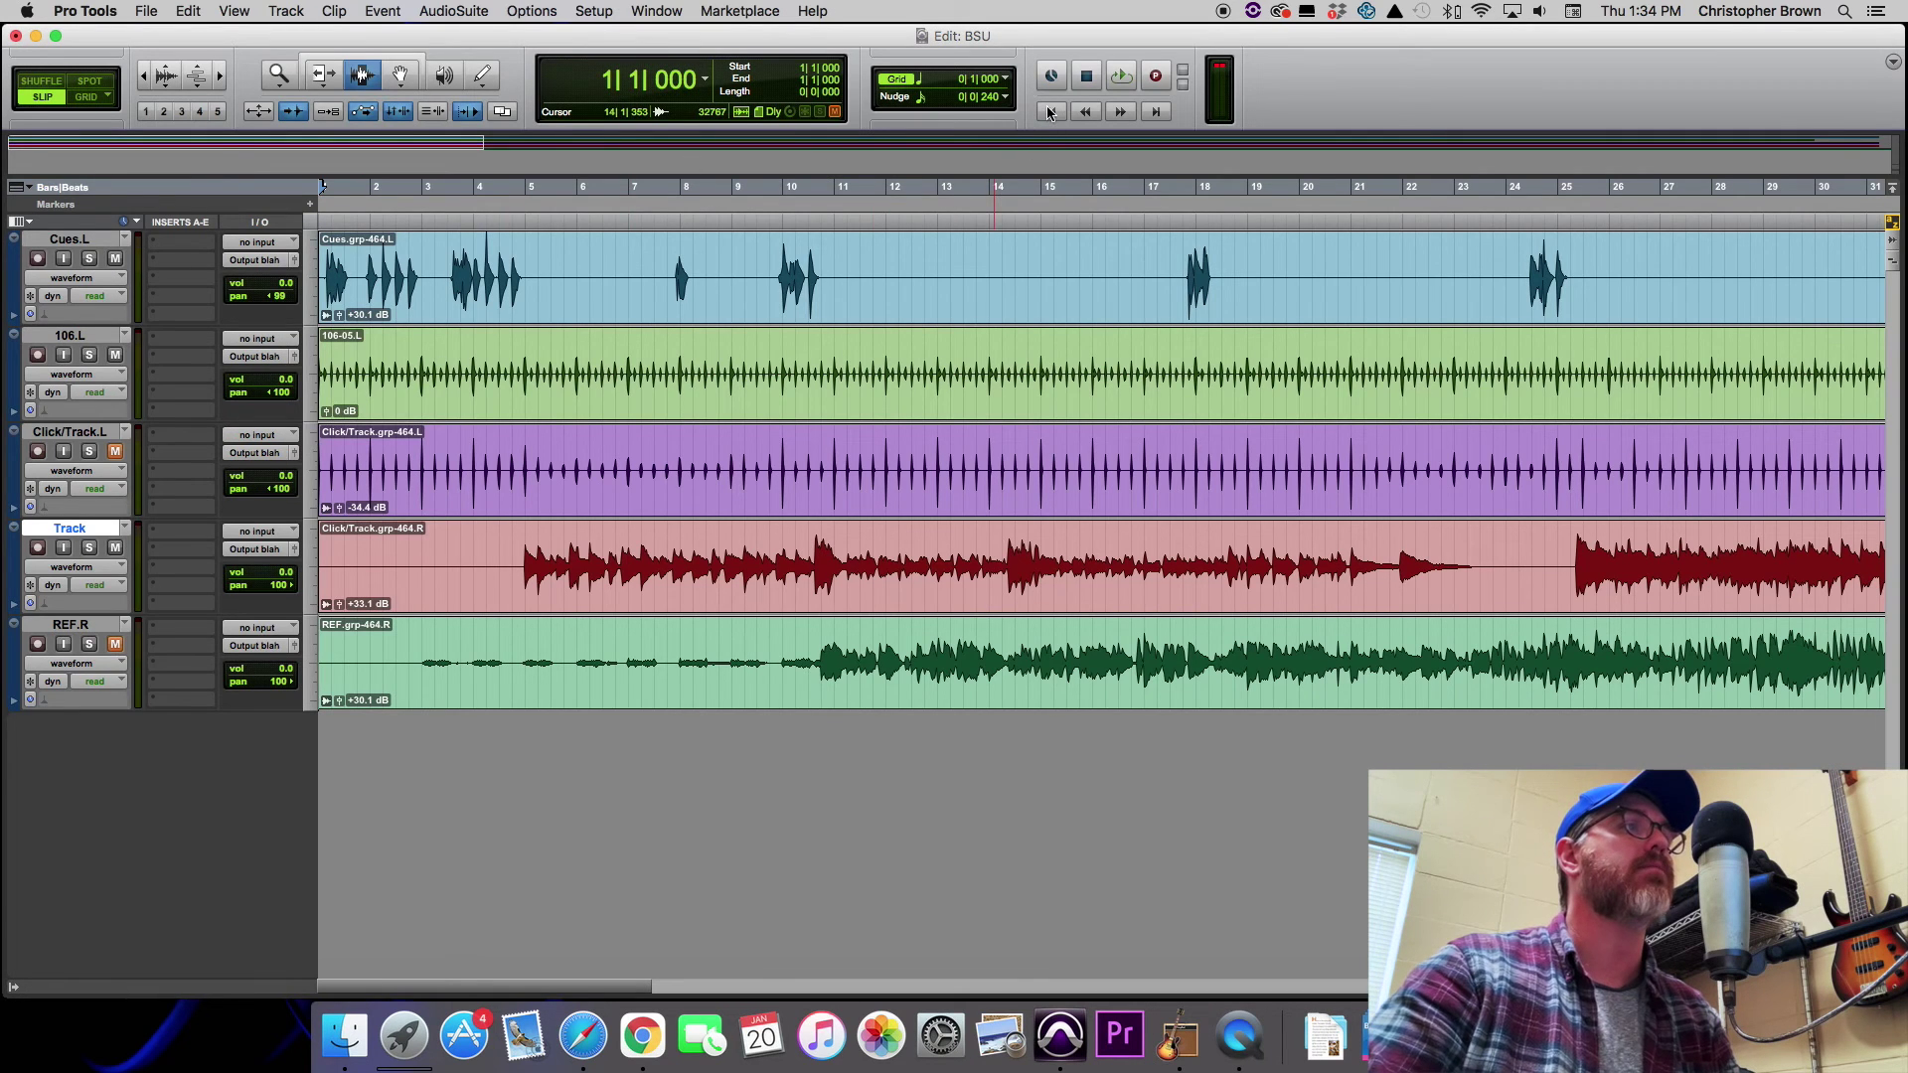
Play the five tracks from the session start and again from bar 27 to check them.
key(space)
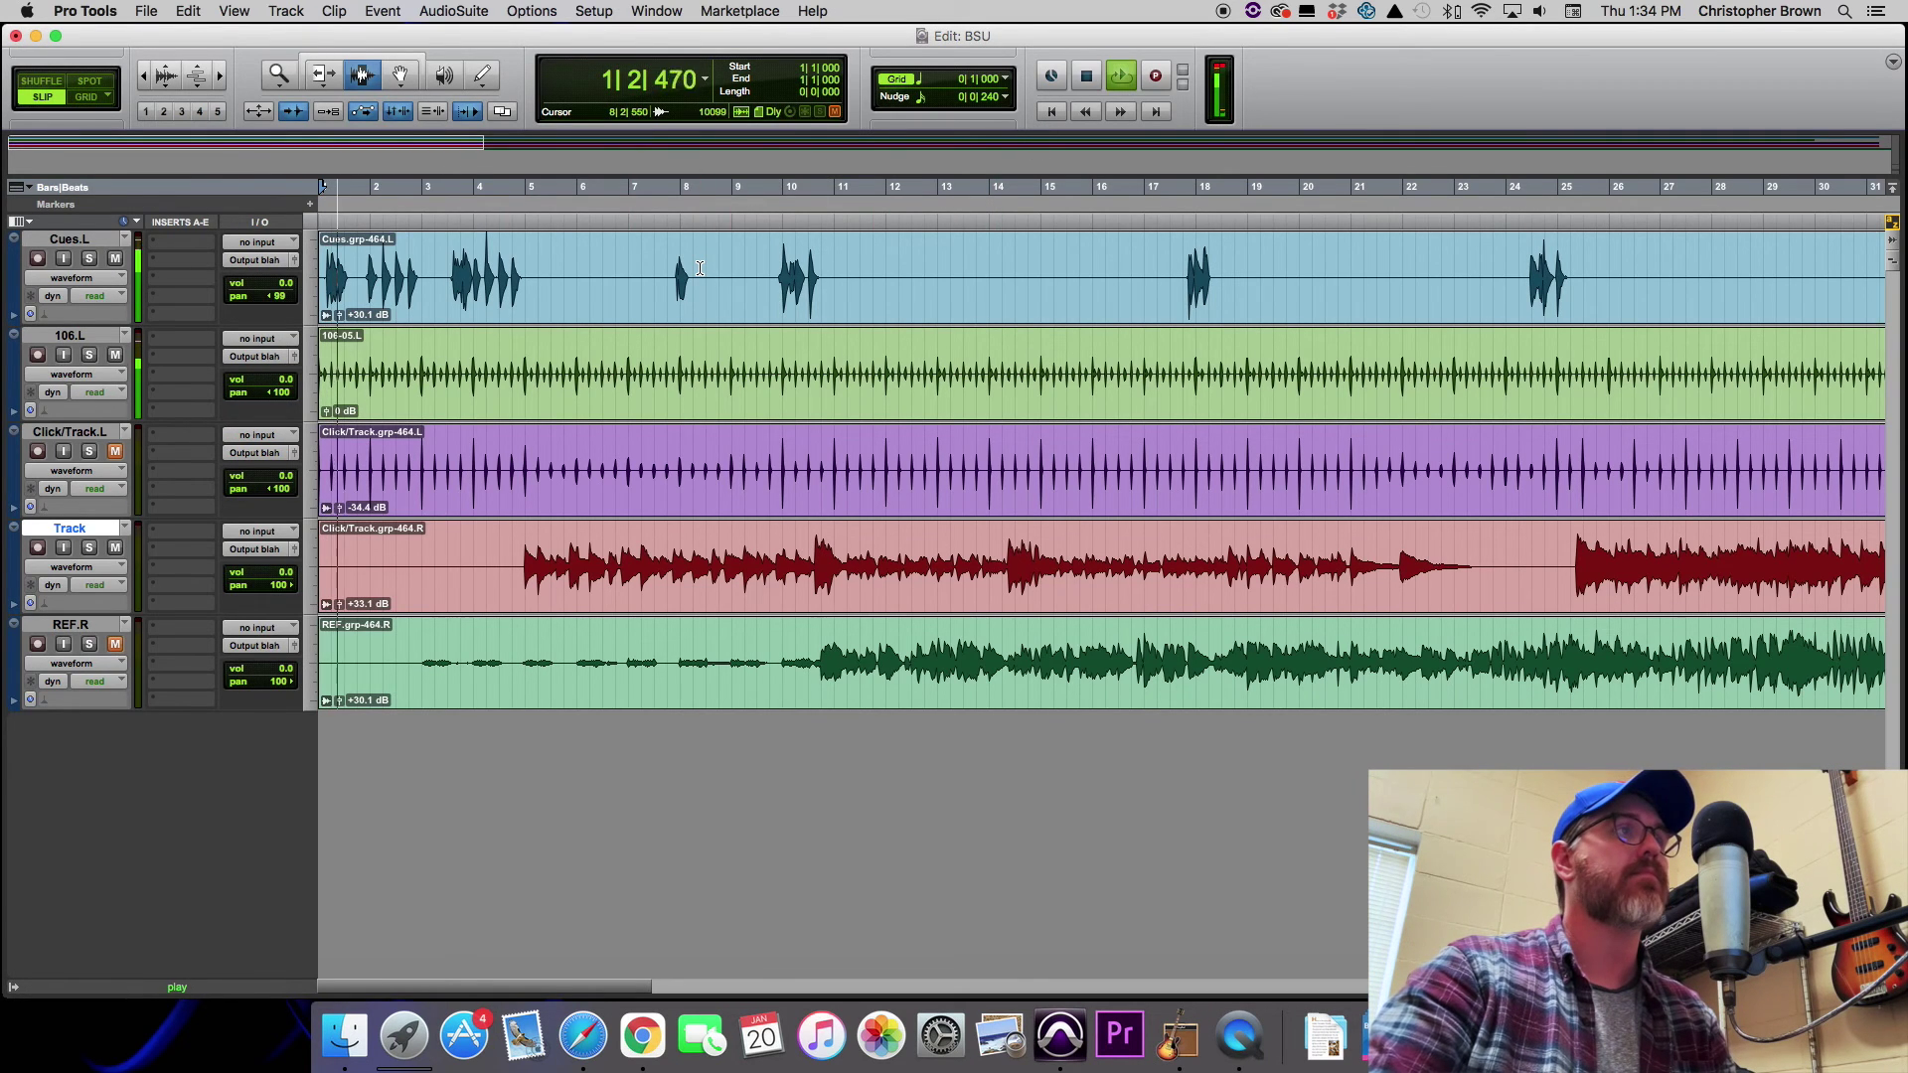
key(XF86AudioLowerVolume)
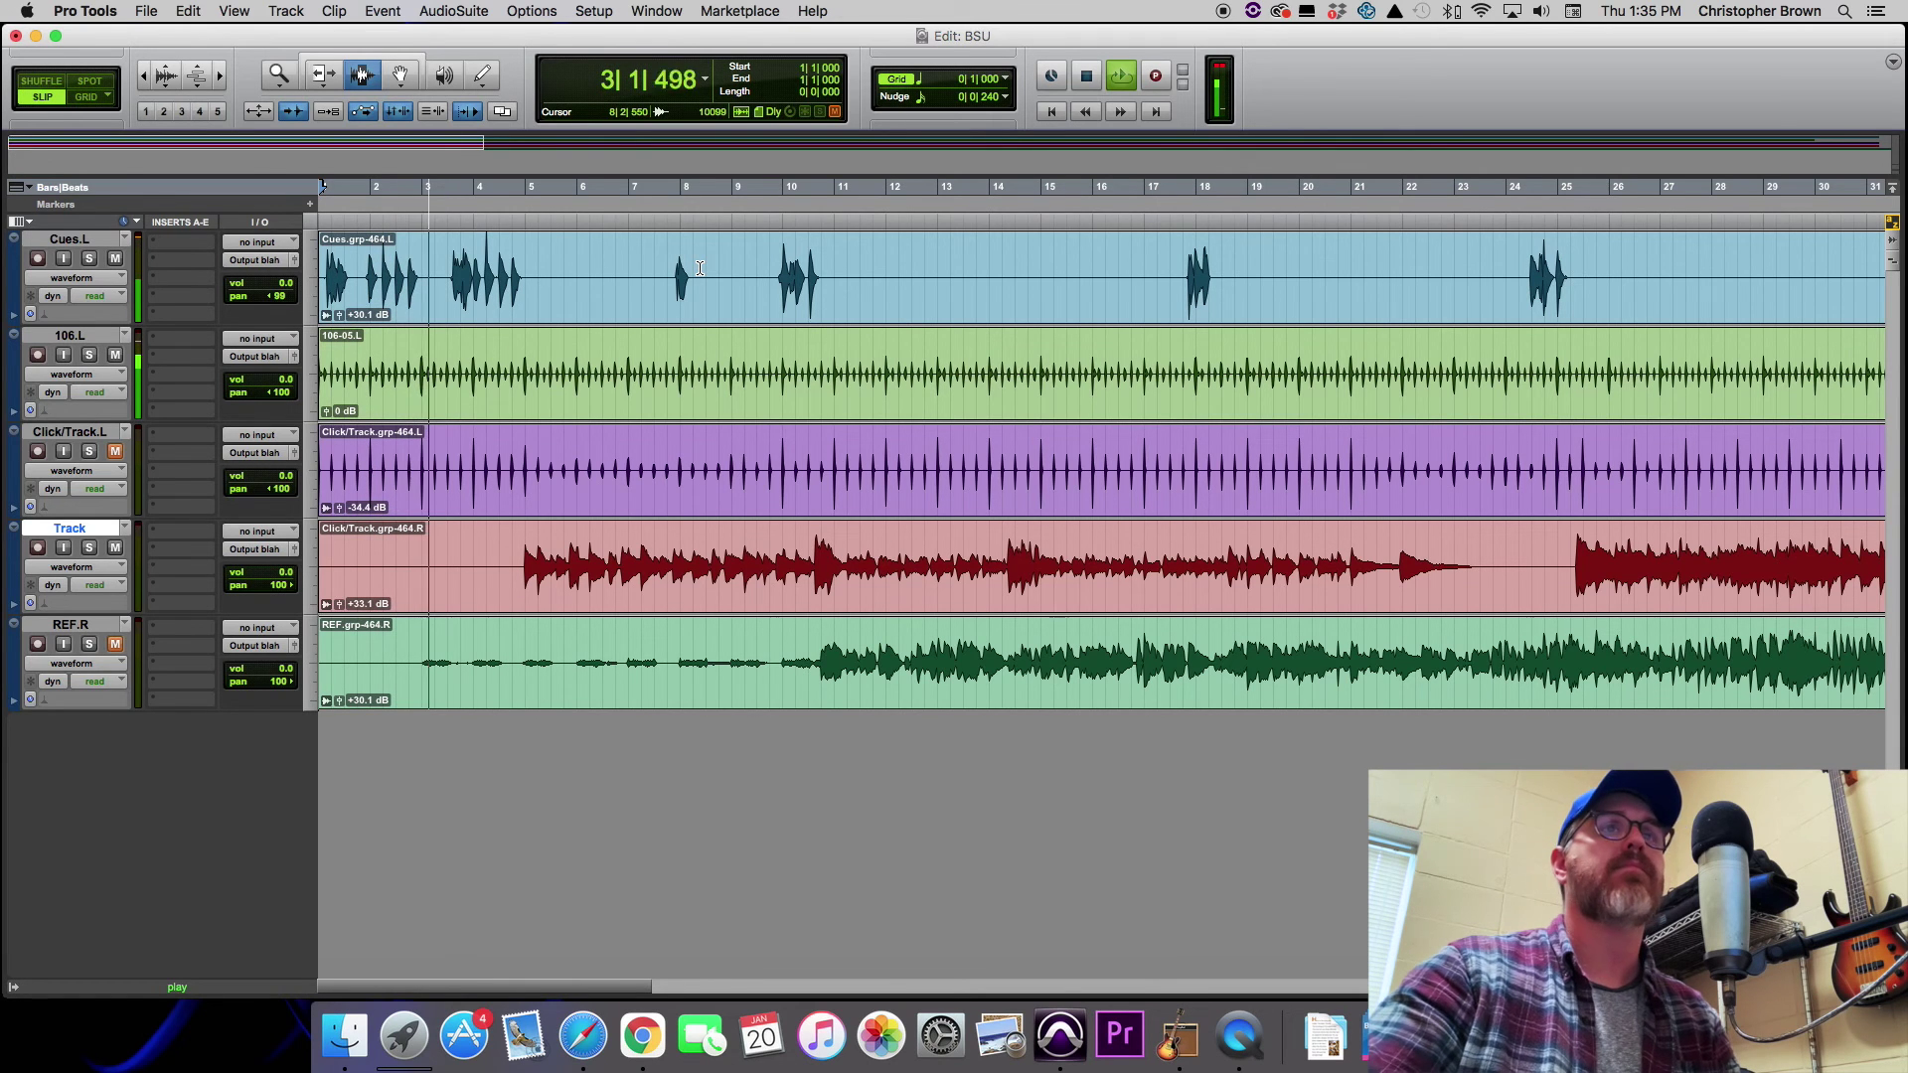
key(space)
scroll(1450, 504, right, 10)
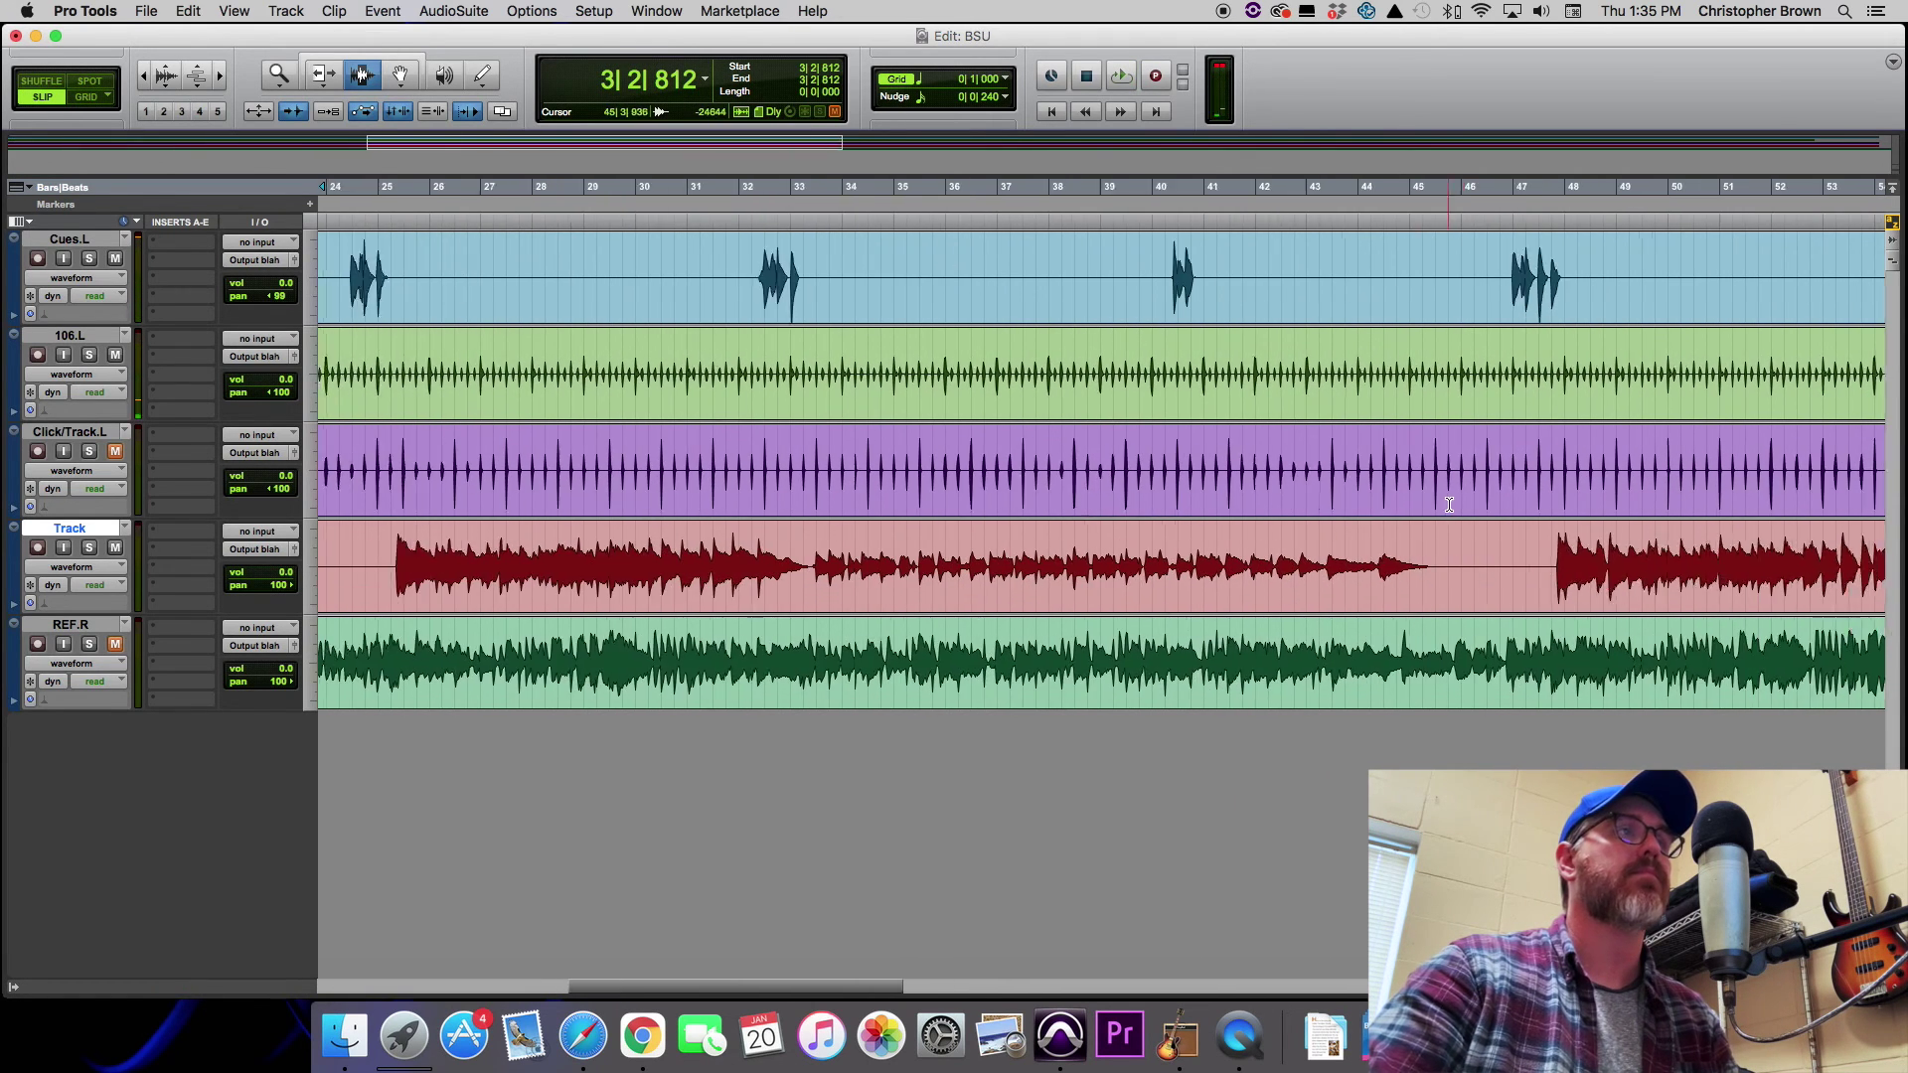
click(458, 475)
key(space)
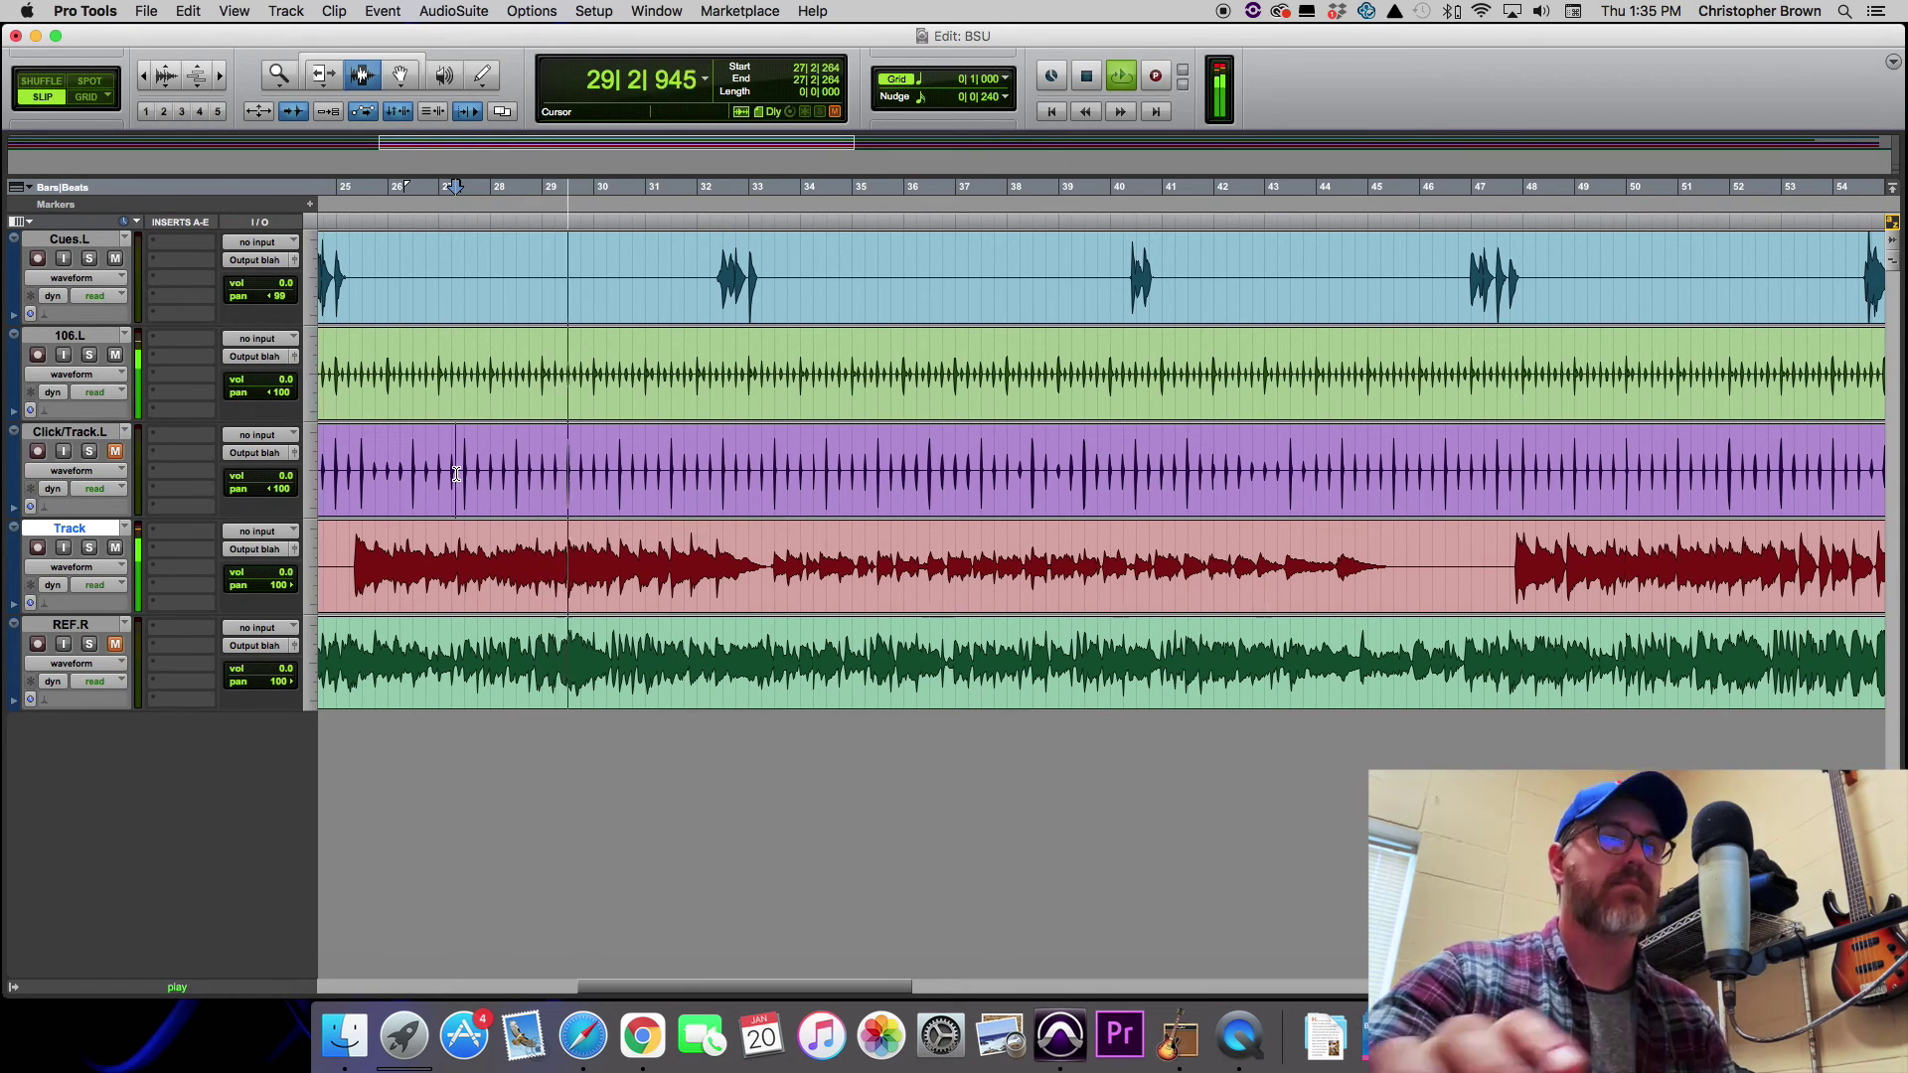
key(space)
Play the song's ending from bar 113, then return to the session start.
scroll(775, 508, right, 10)
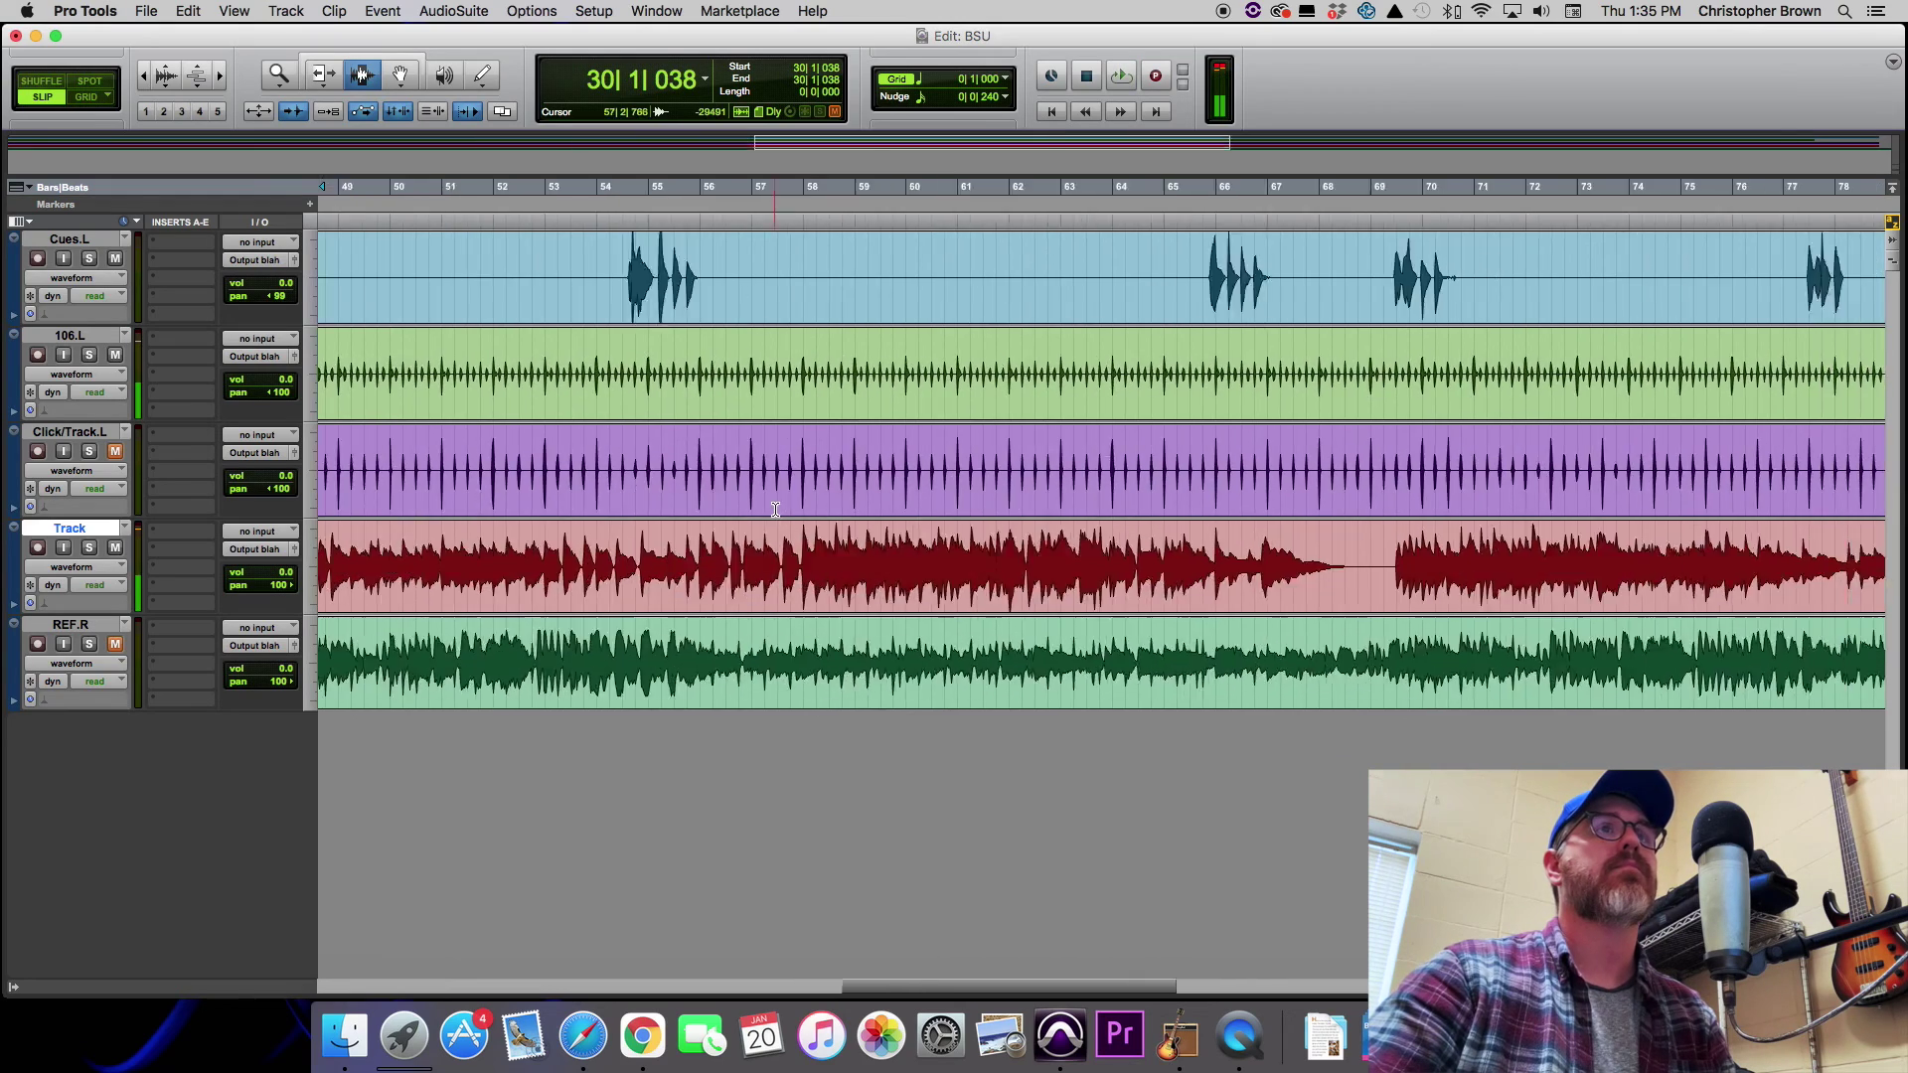
scroll(775, 509, right, 15)
click(763, 434)
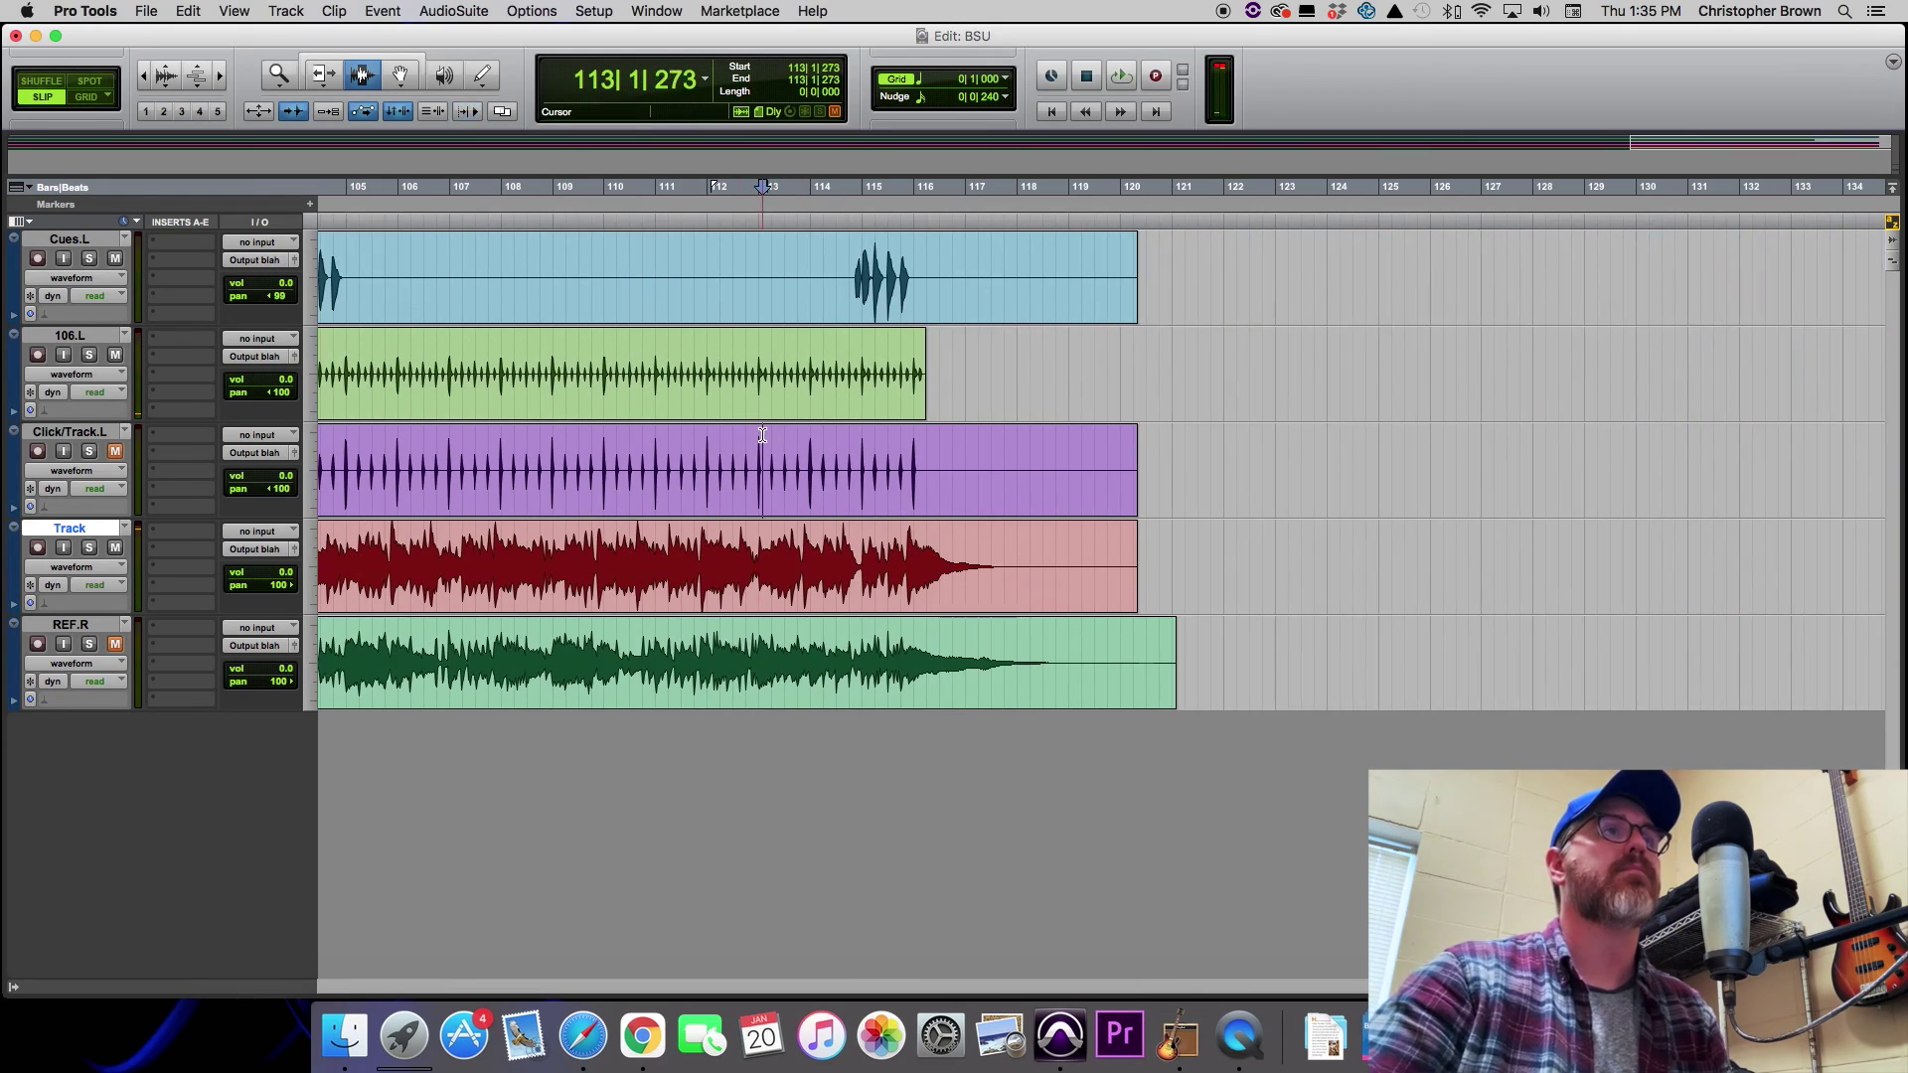
key(space)
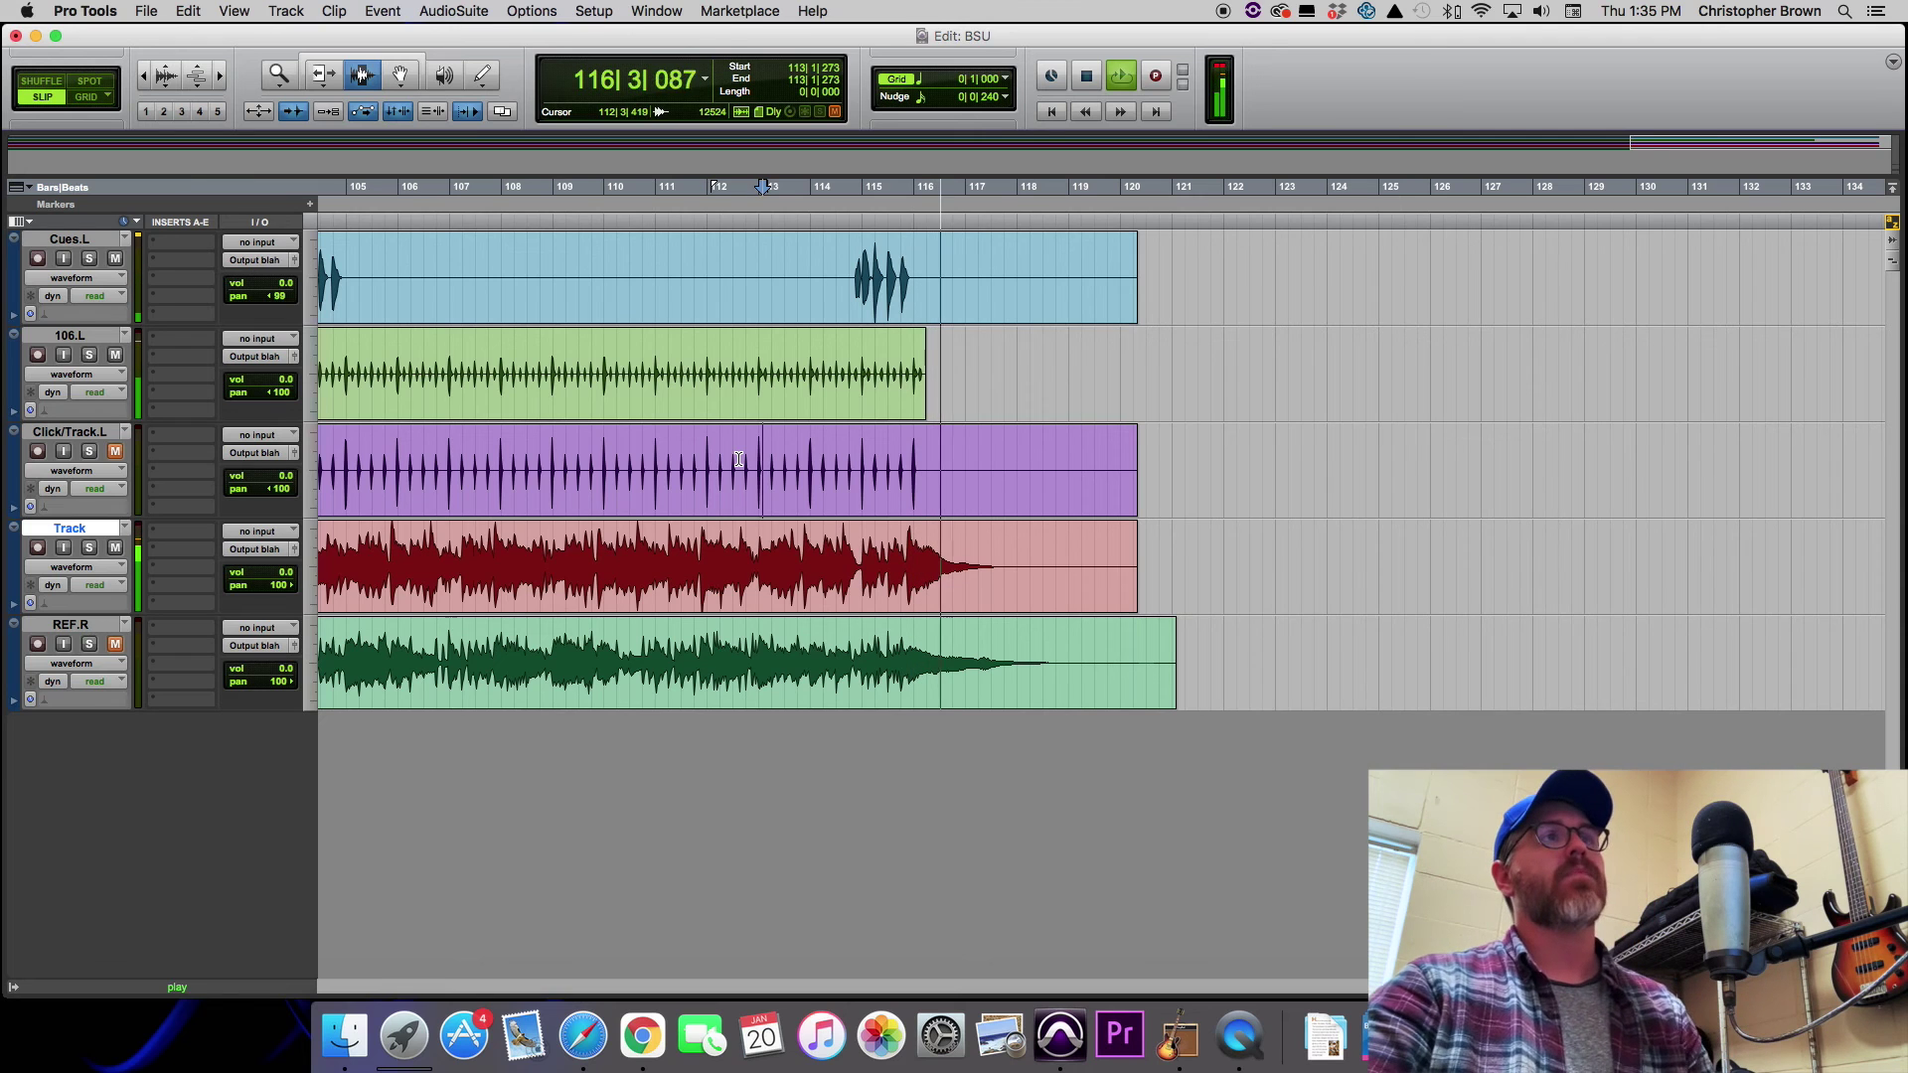
key(space)
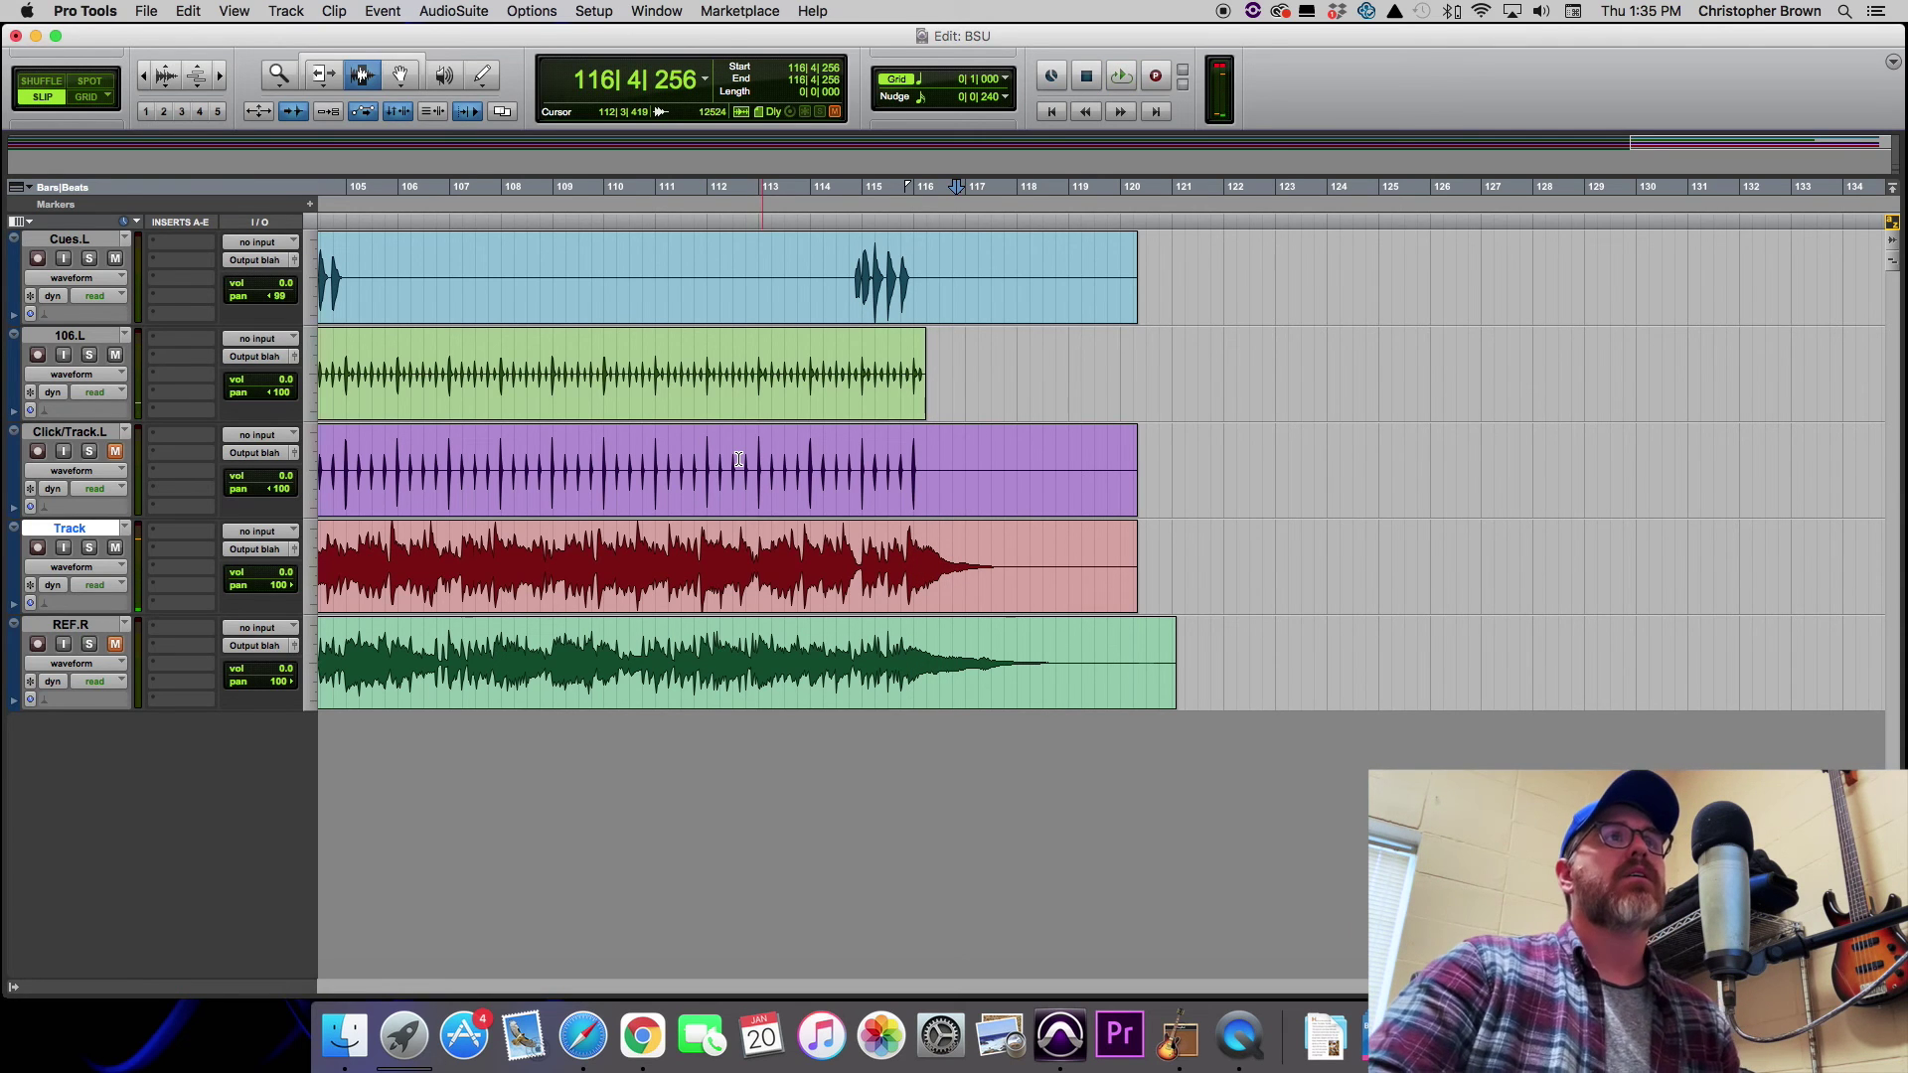
click(1052, 112)
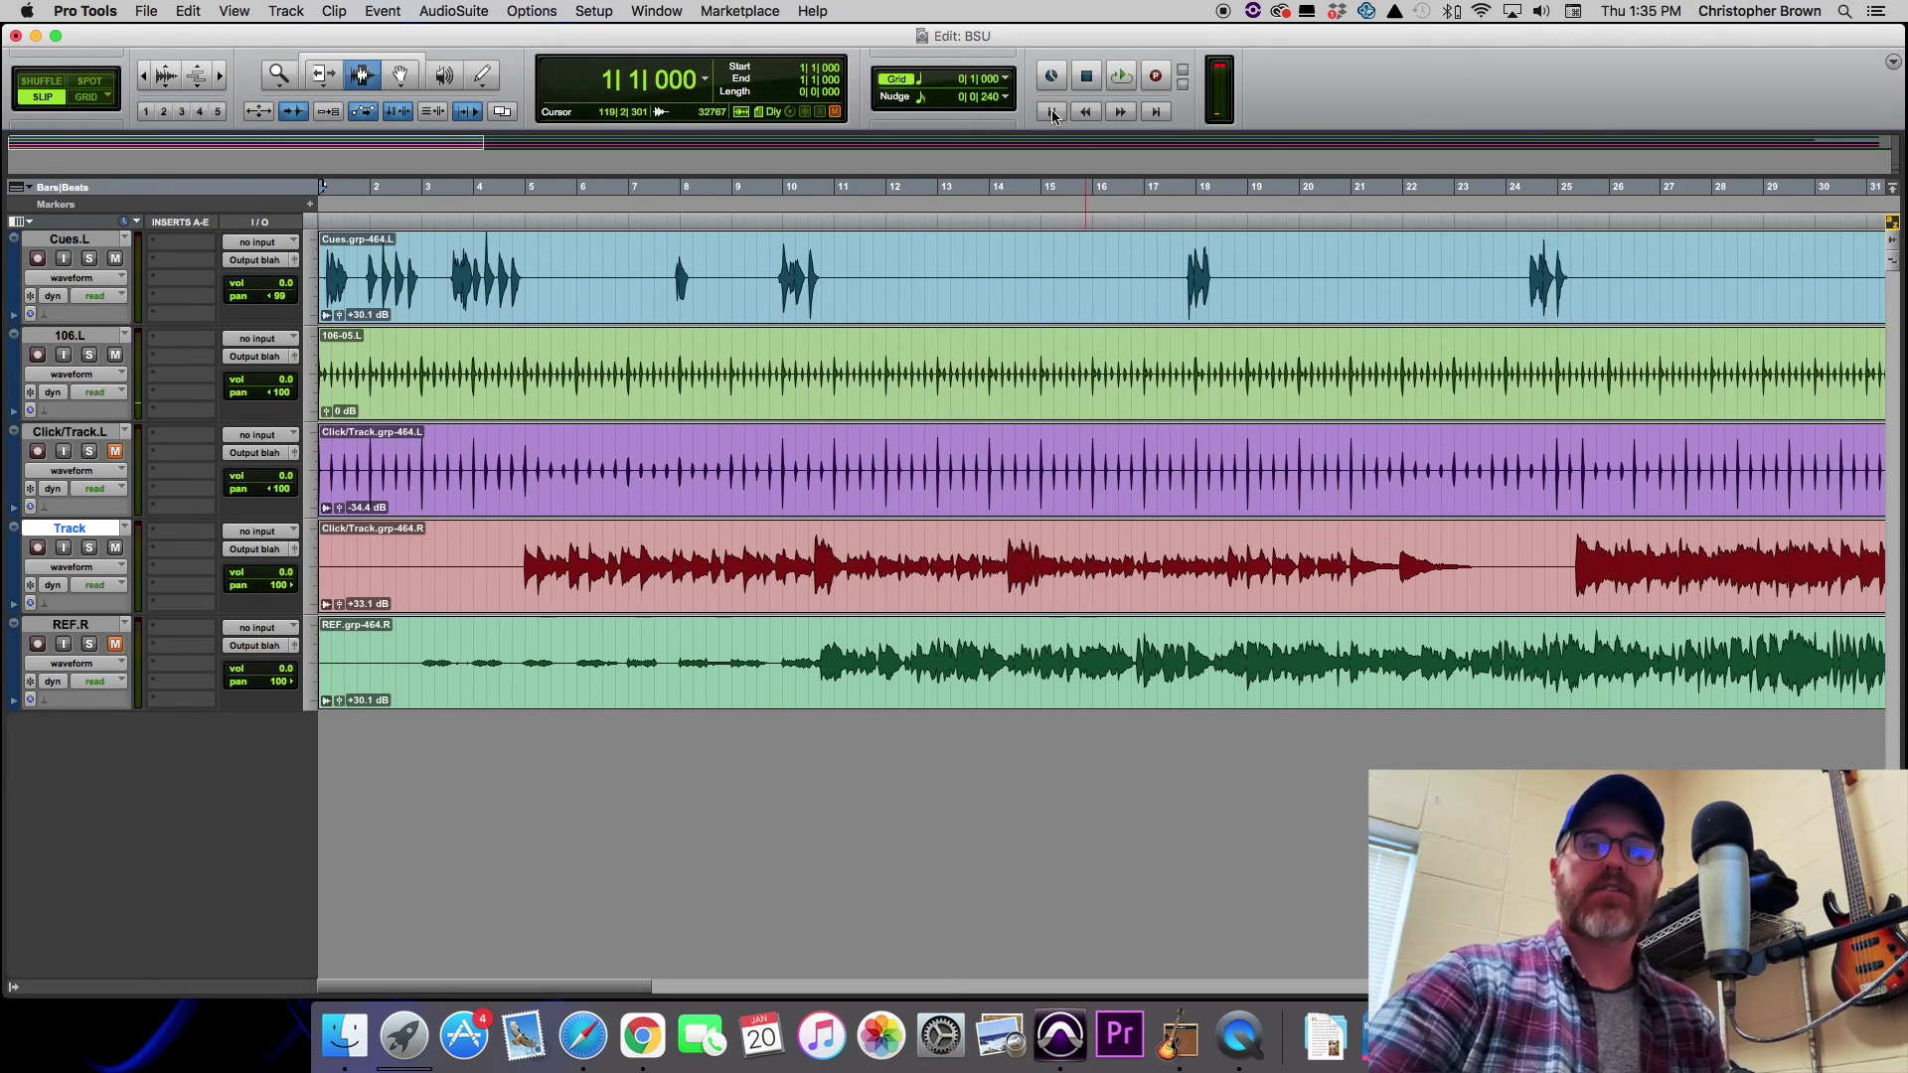